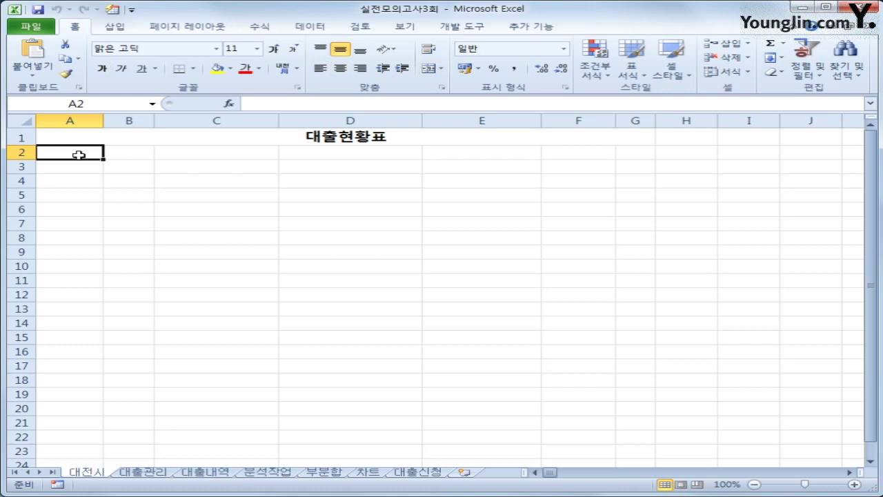
Step: Start a Microsoft Query import at cell A2 from the MS Access database 대출.accdb, using the query wizard
{"action": "left_click", "coordinate": [297, 32]}
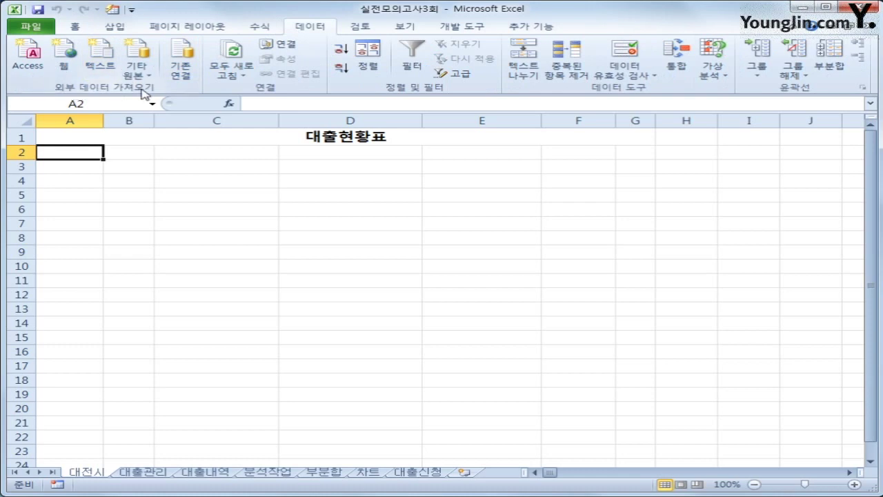
{"action": "left_click", "coordinate": [137, 67]}
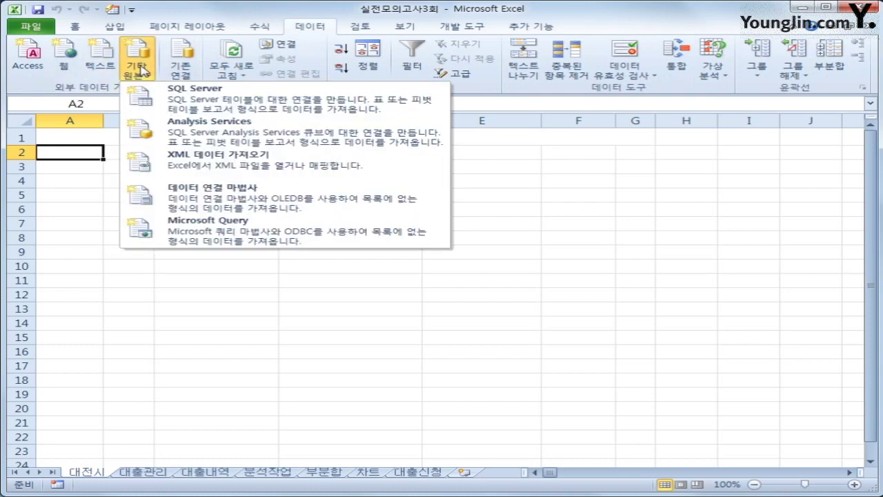
{"action": "left_click", "coordinate": [222, 235]}
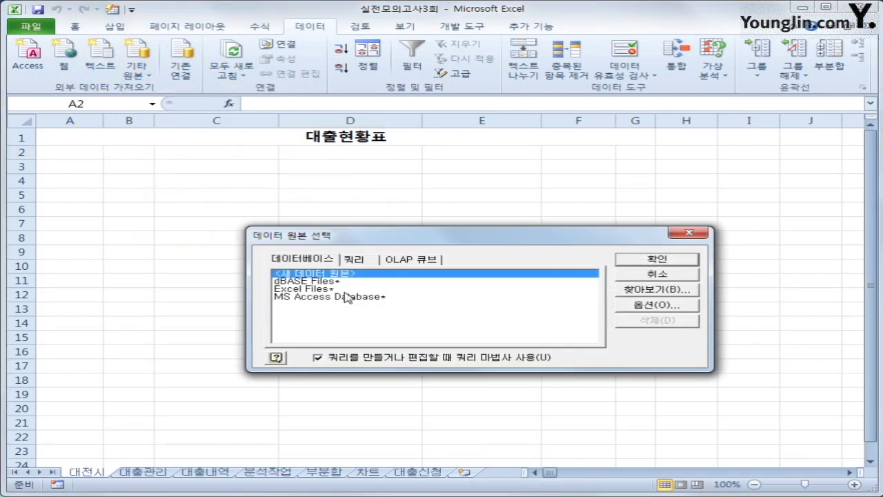
{"action": "left_click", "coordinate": [348, 296]}
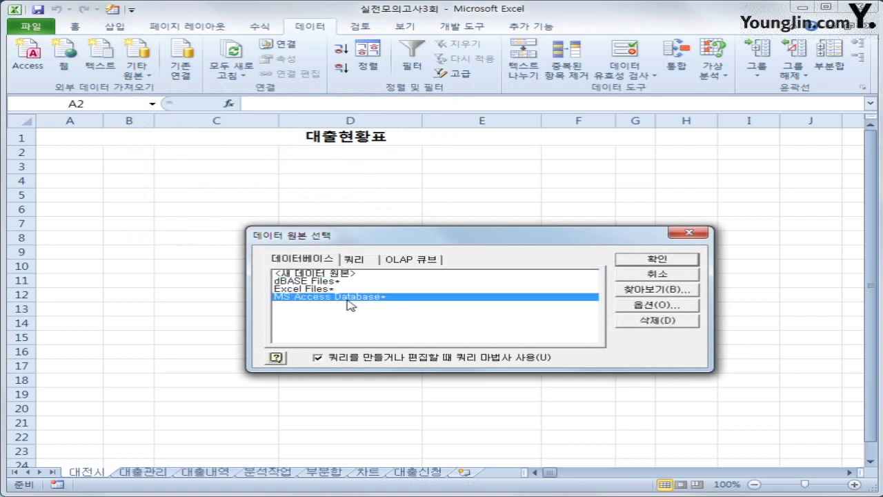
{"action": "left_click", "coordinate": [614, 259]}
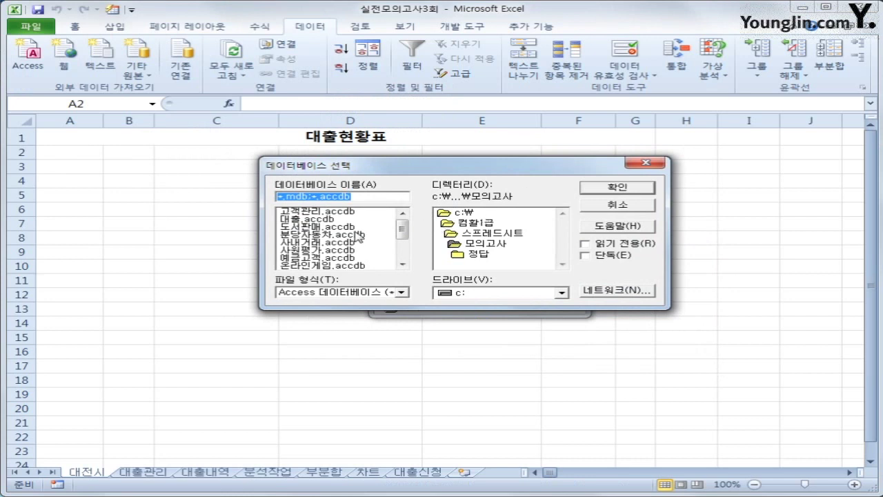
{"action": "left_click", "coordinate": [338, 220]}
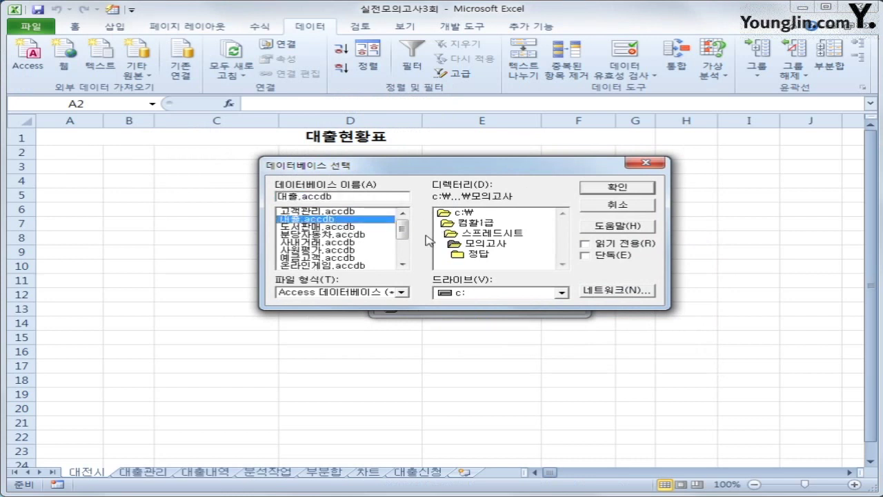
{"action": "left_click", "coordinate": [610, 189]}
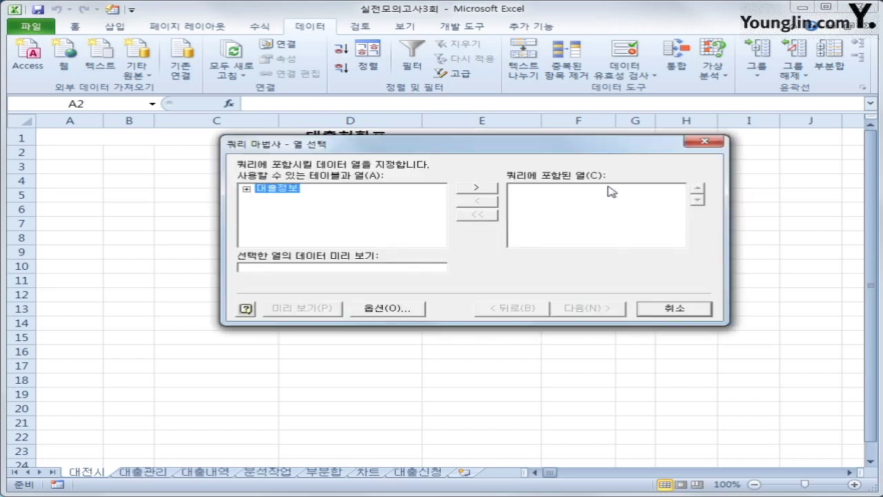
Step: Include the 대출번호, 성명, 주민등록번호, 주소, 대출종류, 대출금액 and 기간 columns of the 대출정보 table in the query
{"action": "double_click", "coordinate": [282, 191]}
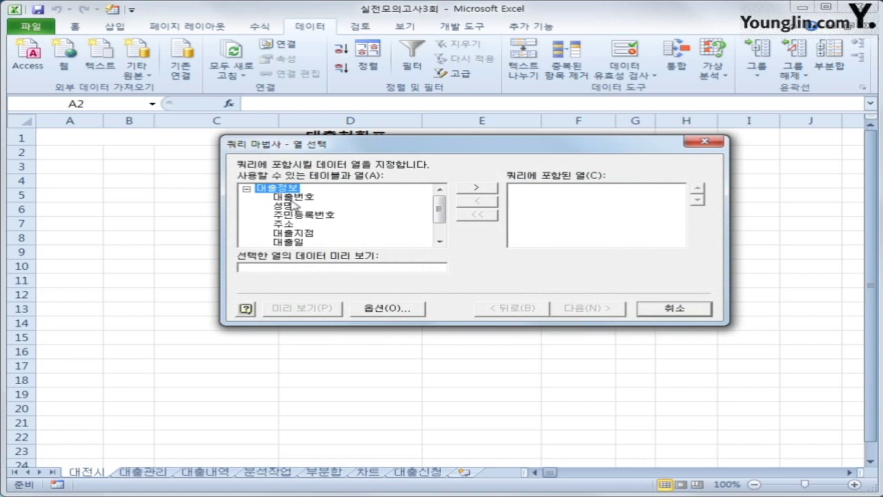
{"action": "double_click", "coordinate": [295, 198]}
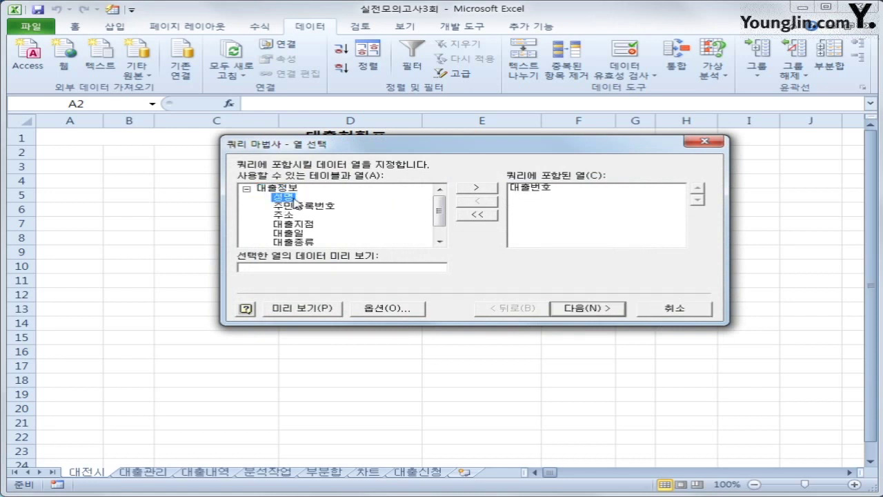
{"action": "double_click", "coordinate": [290, 199]}
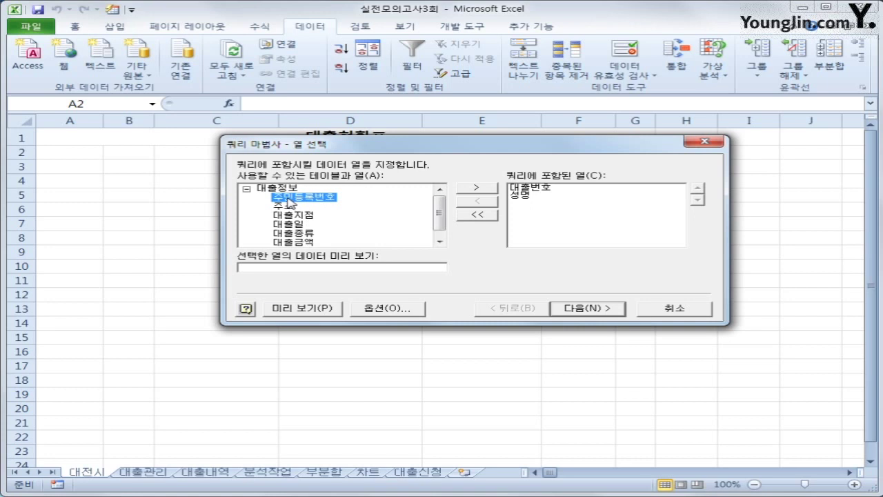
{"action": "double_click", "coordinate": [290, 199]}
{"action": "double_click", "coordinate": [289, 199]}
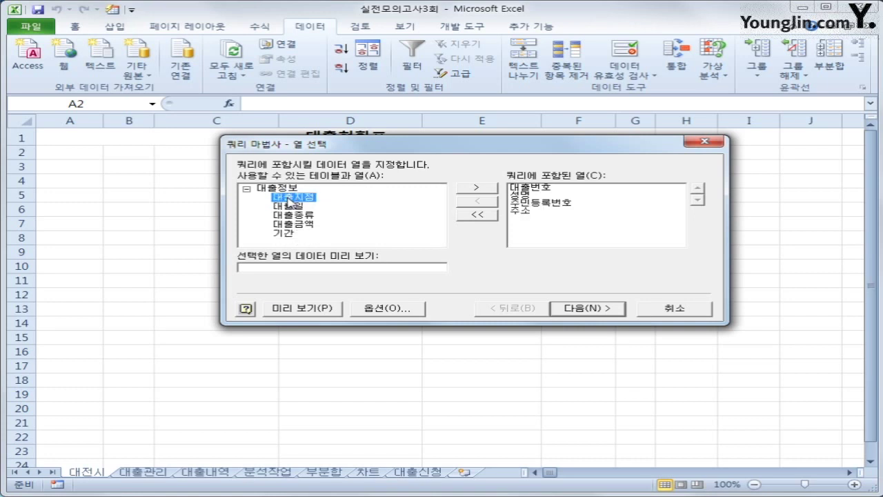
{"action": "double_click", "coordinate": [290, 216]}
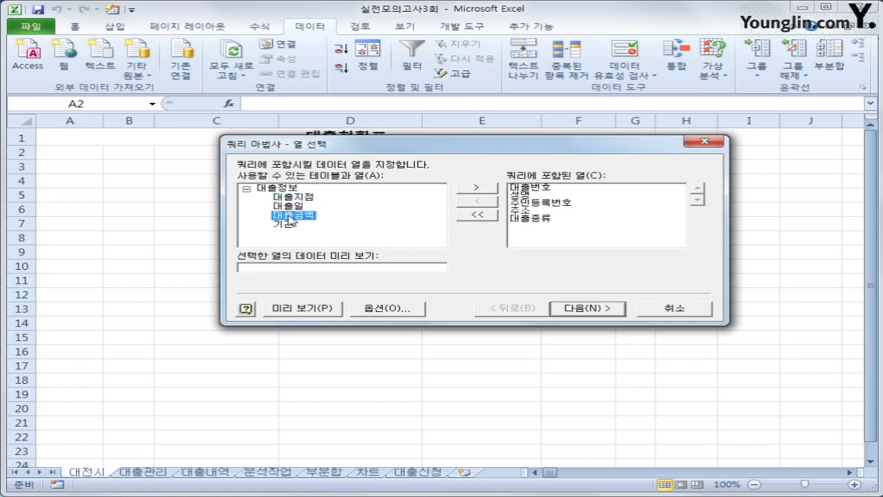
{"action": "double_click", "coordinate": [290, 216]}
{"action": "double_click", "coordinate": [290, 216]}
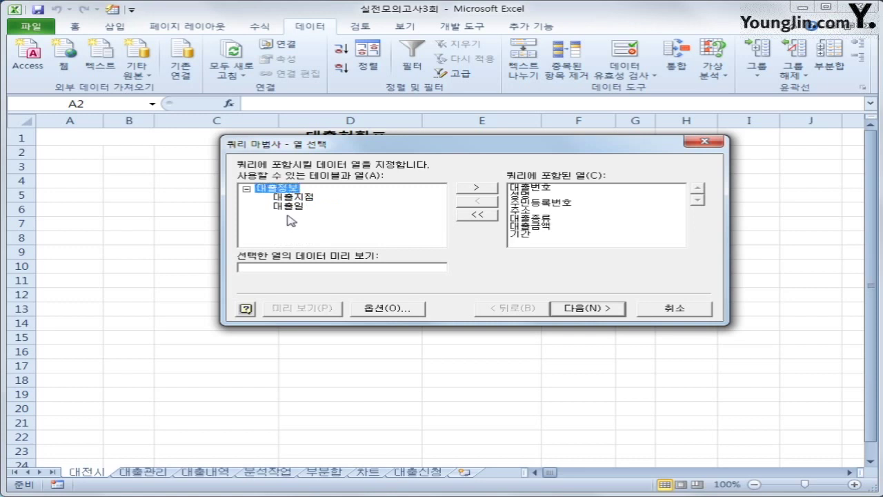
{"action": "left_click", "coordinate": [579, 310]}
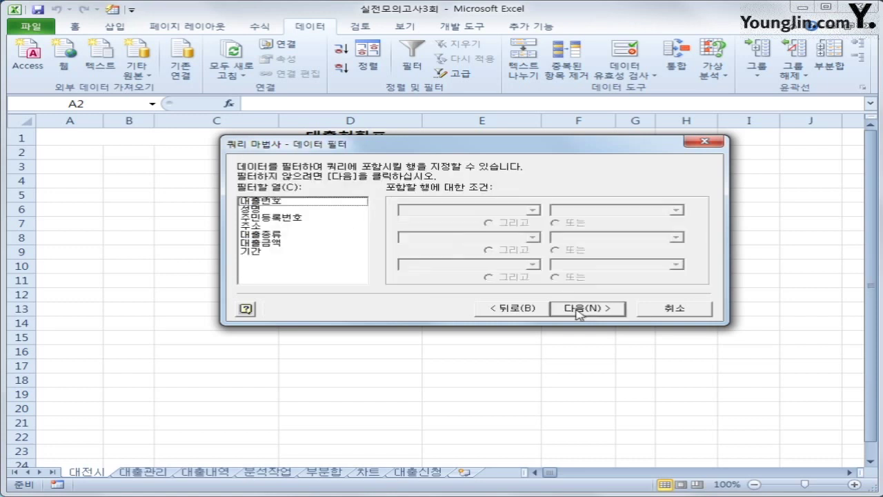
Step: Filter the query's 주민등록번호 column to values that begin with 6 or begin with 7
{"action": "left_click", "coordinate": [304, 219]}
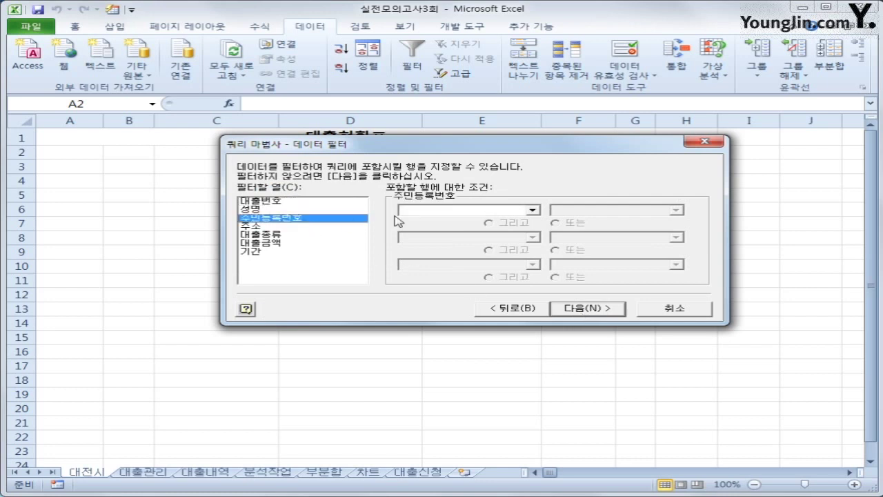
{"action": "left_click", "coordinate": [444, 212]}
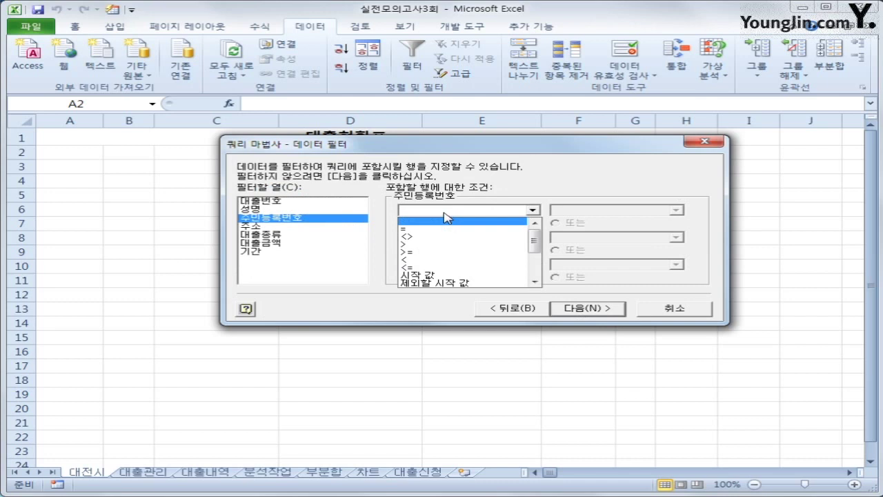
{"action": "left_click", "coordinate": [442, 275]}
{"action": "type", "text": "6"}
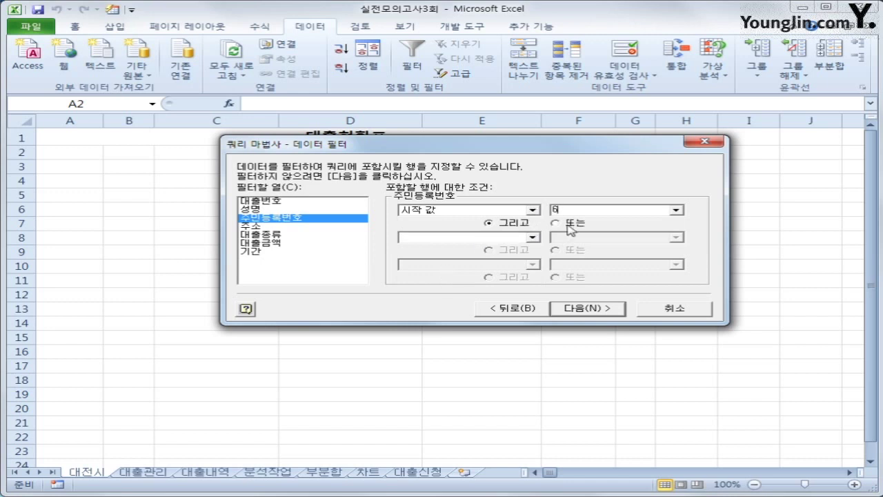
{"action": "left_click", "coordinate": [556, 222]}
{"action": "left_click", "coordinate": [534, 237]}
{"action": "left_click", "coordinate": [501, 301]}
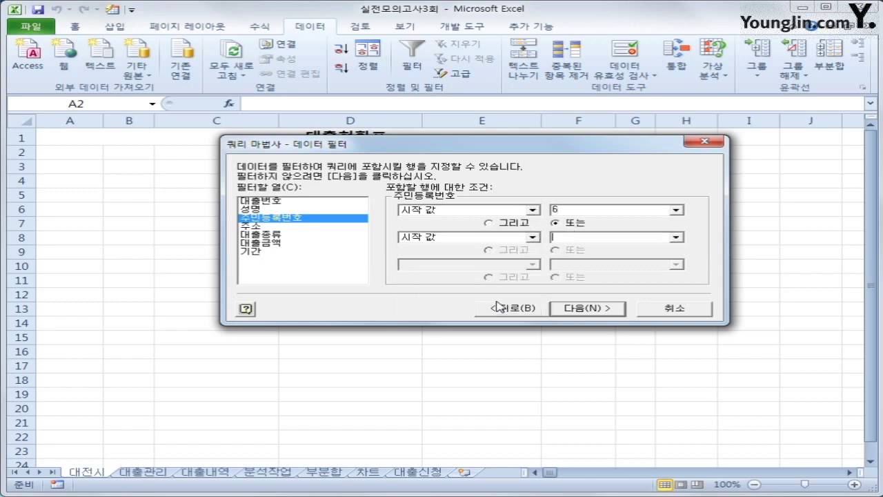
{"action": "type", "text": "7"}
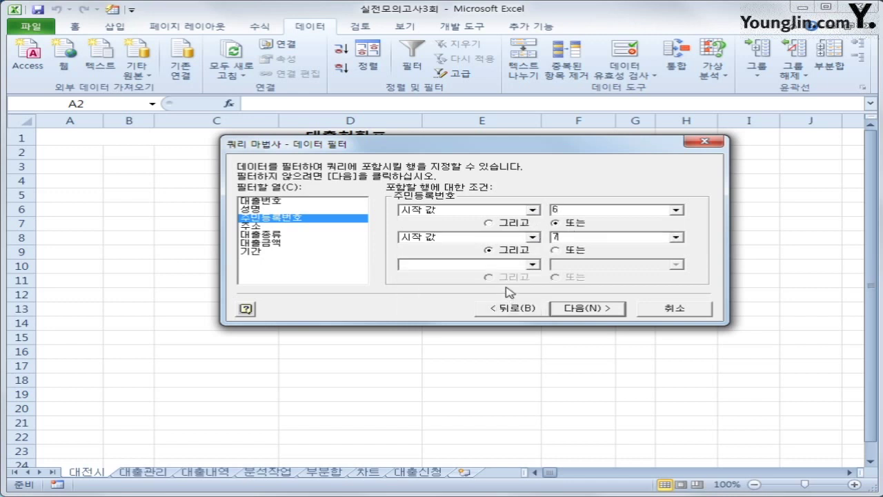
Step: Filter the query's 주소 column to values that begin with 대전시 and continue to the sort order
{"action": "left_click", "coordinate": [281, 227]}
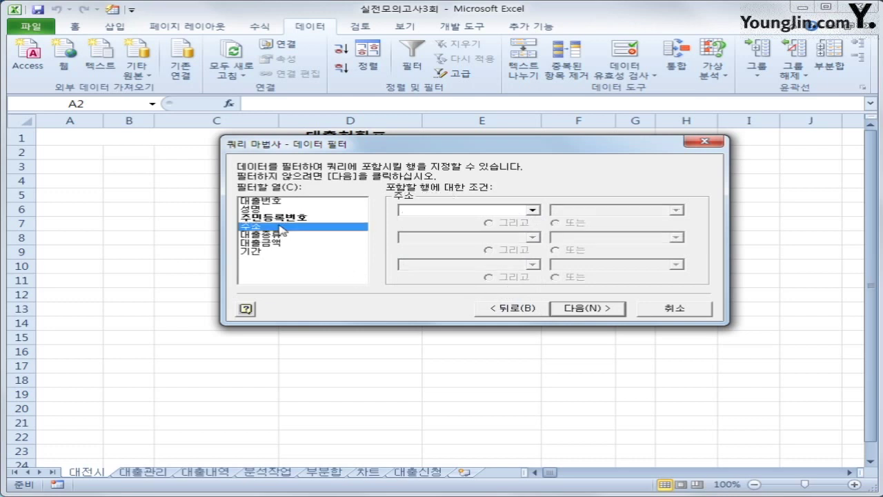
{"action": "left_click", "coordinate": [440, 211]}
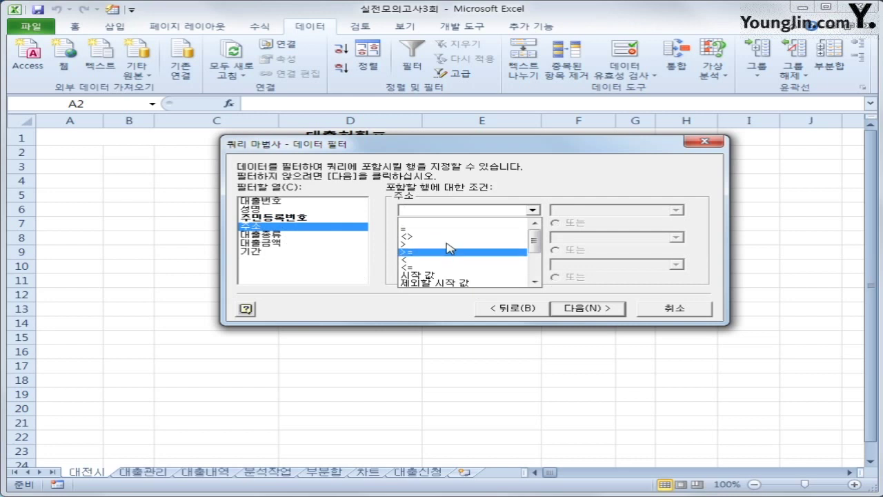
{"action": "left_click", "coordinate": [451, 277]}
{"action": "type", "text": "서"}
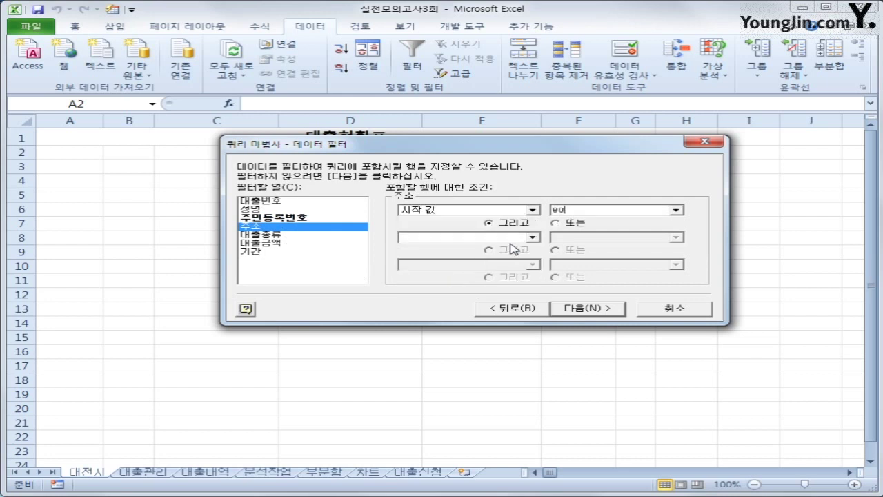
{"action": "type", "text": "대전시"}
{"action": "left_click", "coordinate": [579, 309]}
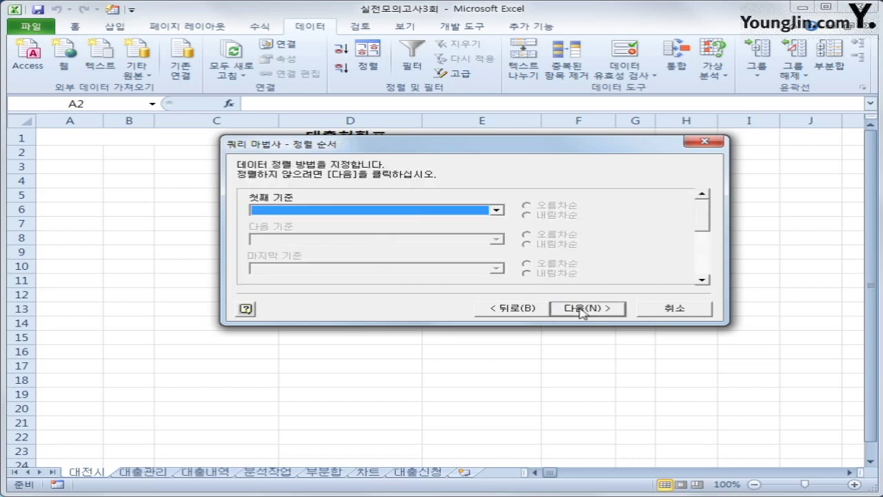
Step: Sort the query by 대출금액 in descending order, with 대출종류 ascending as the second criterion
{"action": "left_click", "coordinate": [429, 211]}
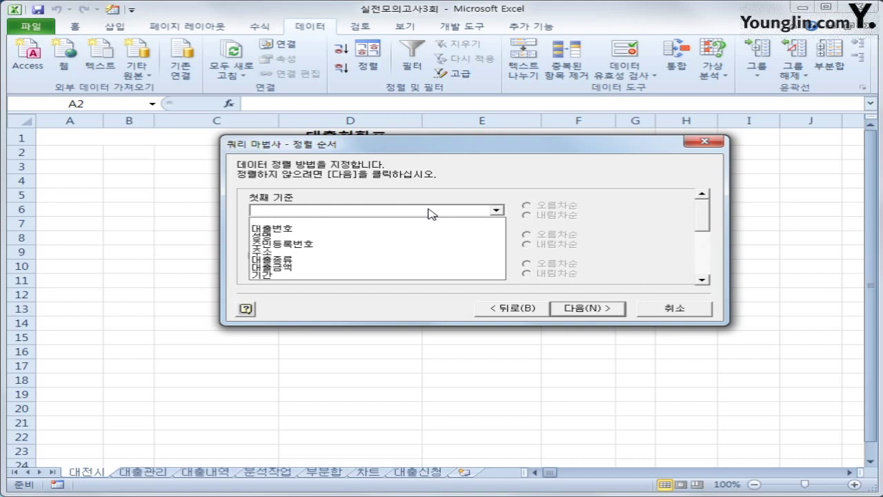
{"action": "left_click", "coordinate": [412, 268]}
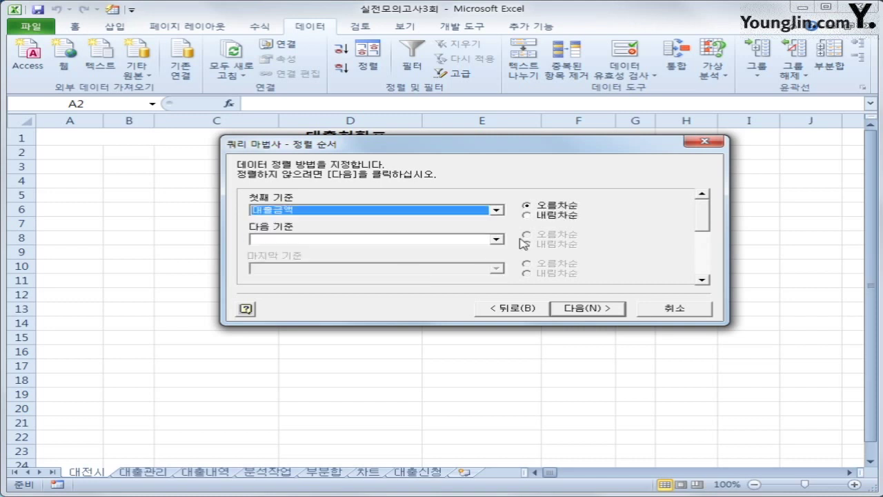
{"action": "left_click", "coordinate": [543, 217]}
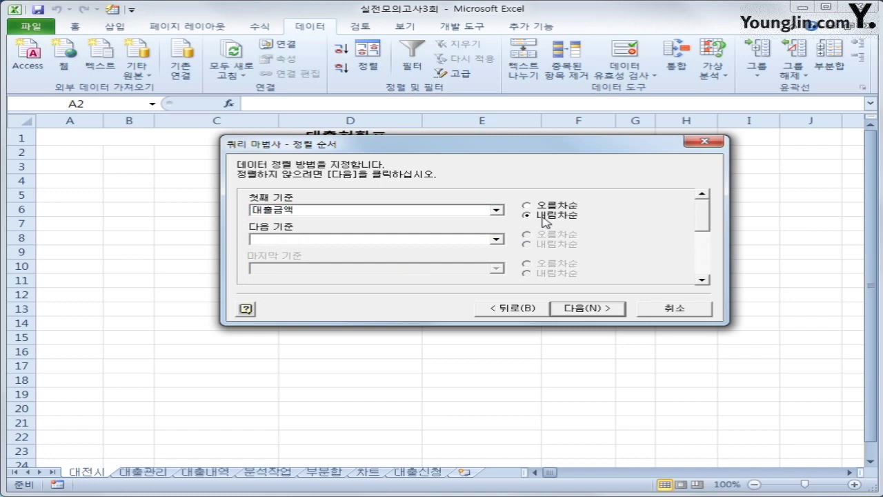
{"action": "left_click", "coordinate": [446, 242]}
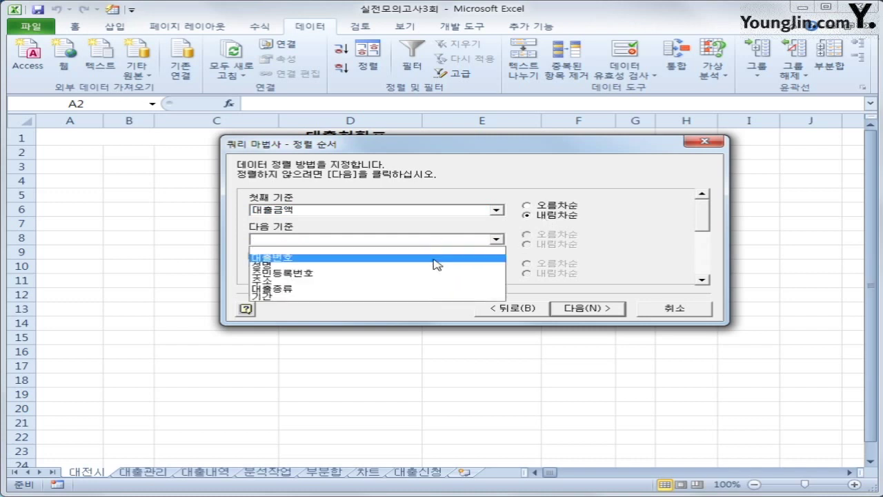
{"action": "left_click", "coordinate": [423, 290]}
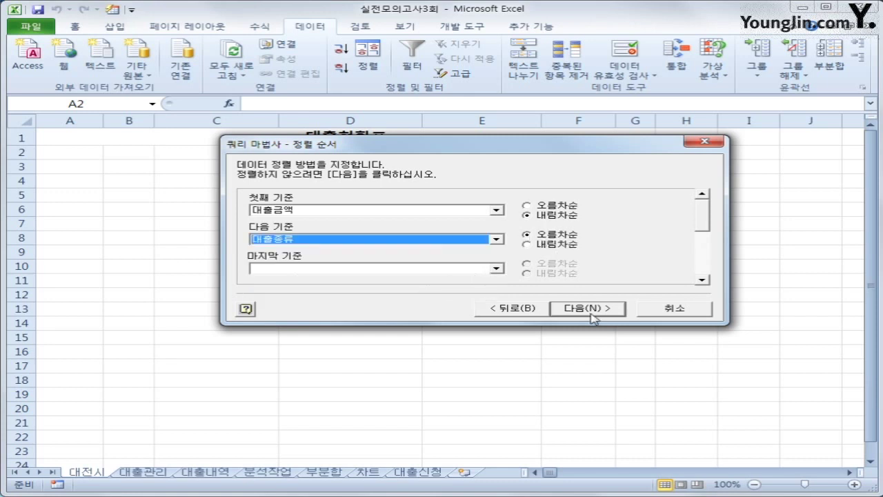
{"action": "left_click", "coordinate": [611, 311]}
Step: Return the query results as a table at cell A2 of the existing worksheet and convert that table to a normal range
{"action": "left_click", "coordinate": [610, 311]}
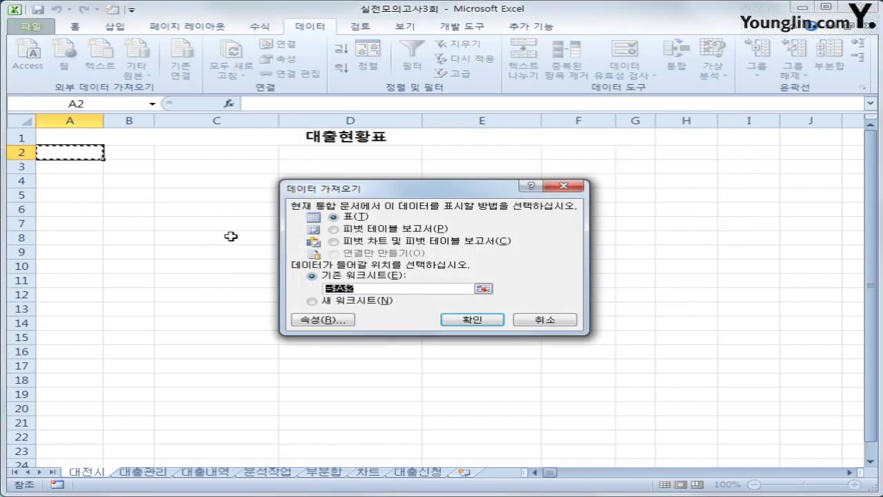
{"action": "left_click", "coordinate": [478, 321]}
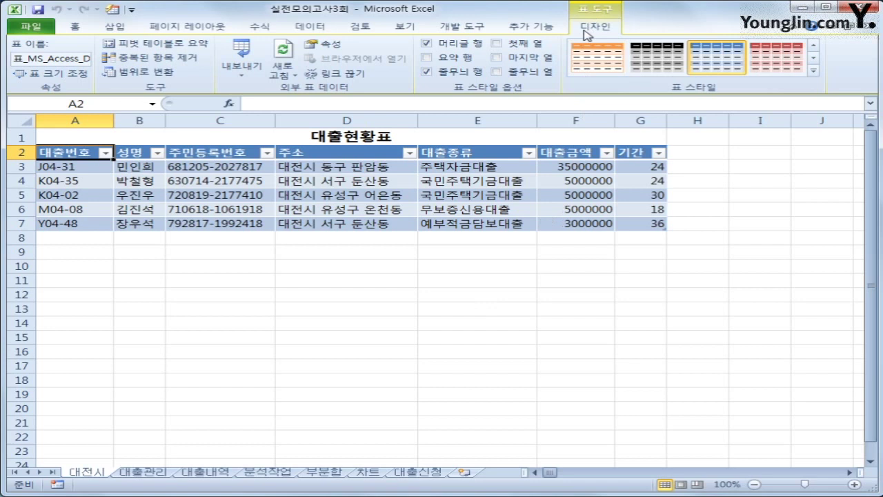
{"action": "left_click", "coordinate": [140, 74]}
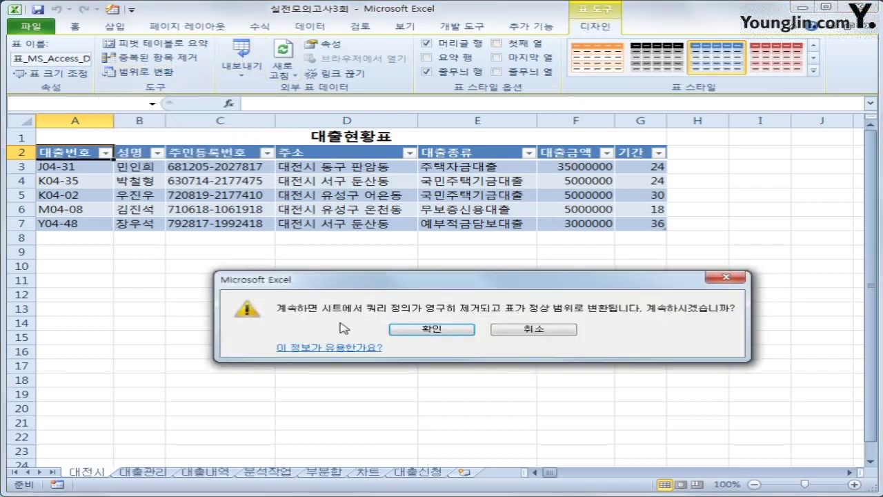
{"action": "left_click_drag", "start_coordinate": [429, 281], "coordinate": [424, 237]}
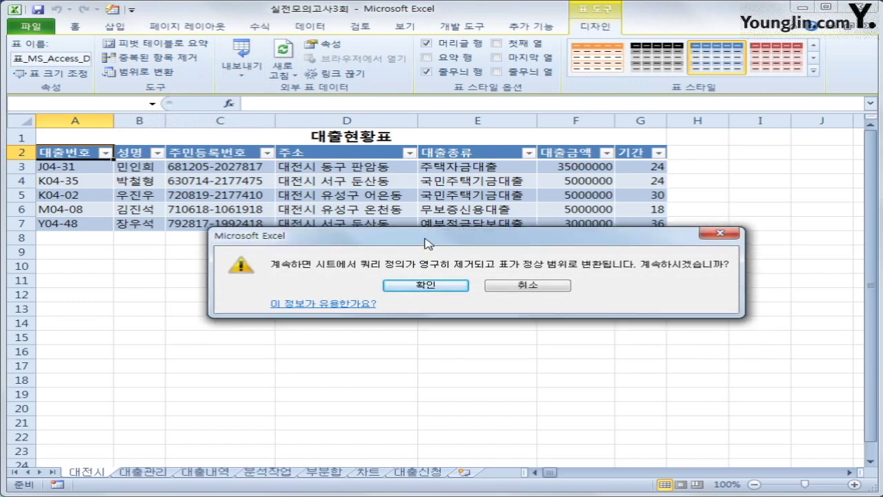
{"action": "left_click", "coordinate": [445, 288]}
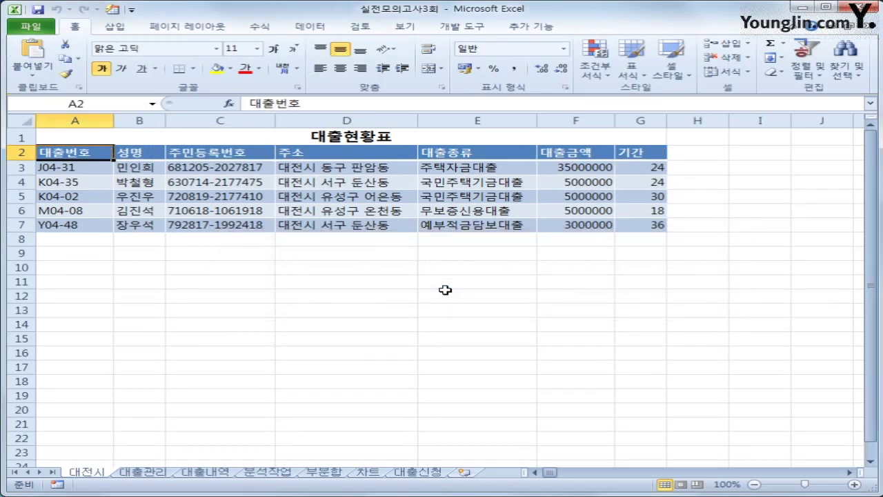
Step: On the 대출관리 sheet, copy the 대출종류 heading and its 주택자금대출 value to the criteria area starting at A21
{"action": "left_click", "coordinate": [159, 474]}
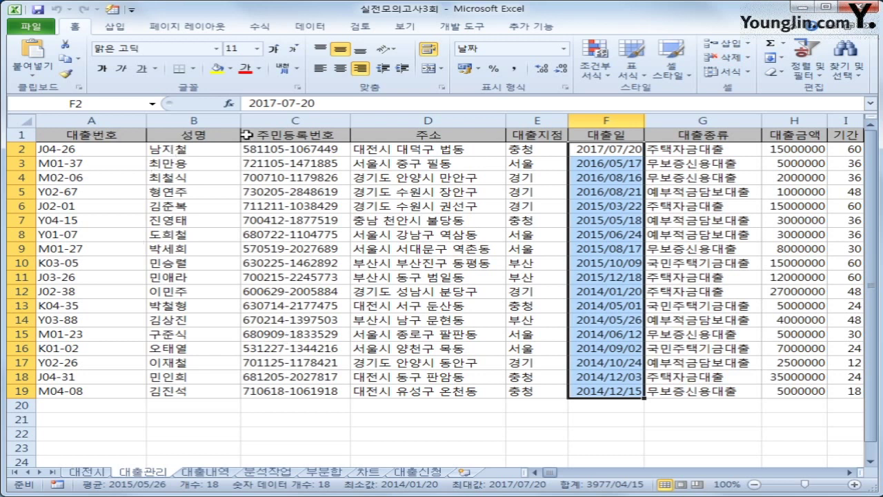
{"action": "left_click", "coordinate": [652, 133]}
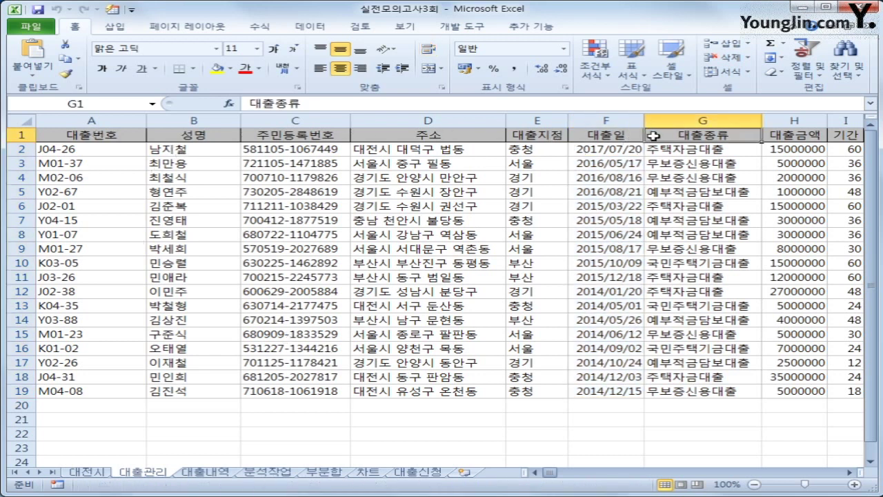
{"action": "left_click", "coordinate": [697, 150], "text": "ctrl"}
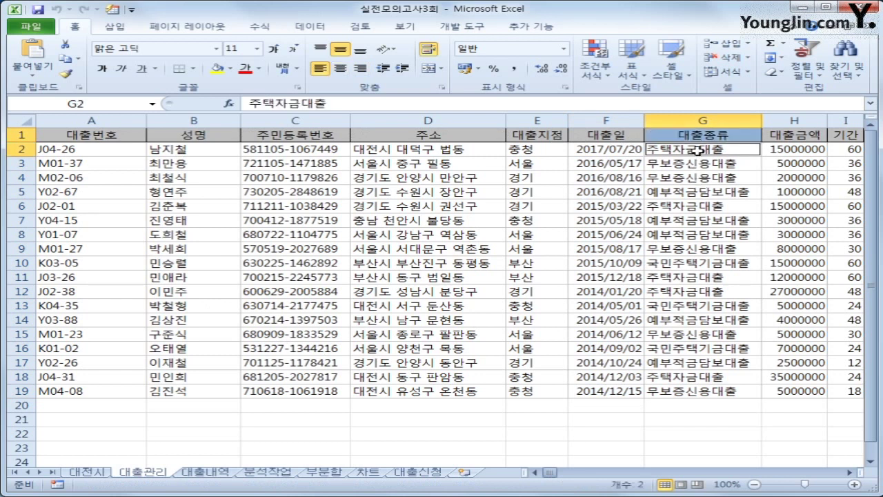
{"action": "key", "text": "ctrl+c"}
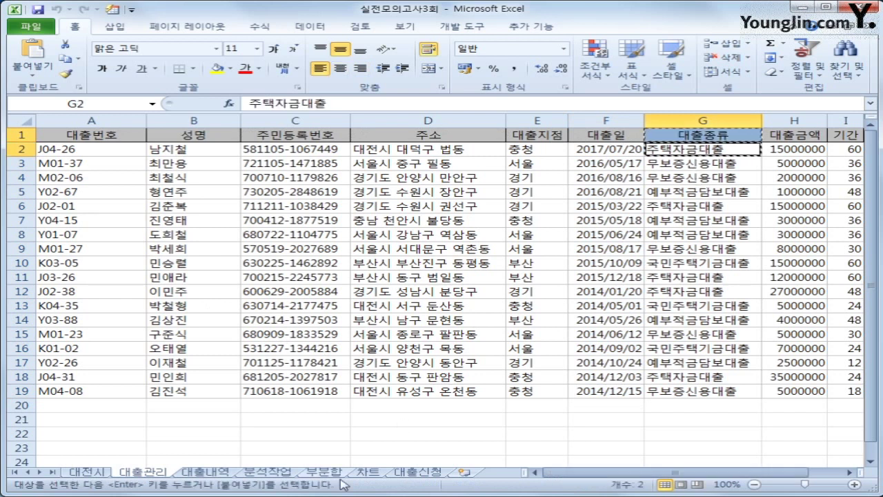
{"action": "left_click", "coordinate": [113, 419]}
{"action": "key", "text": "ctrl+v"}
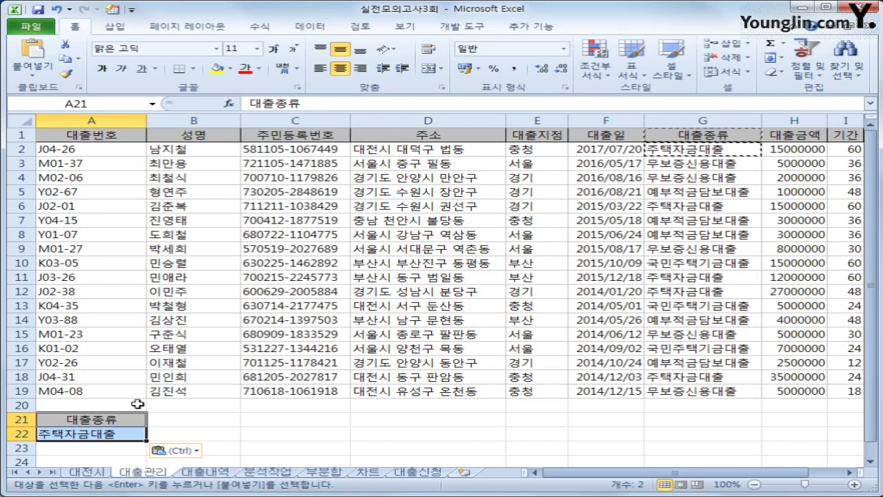
Step: Copy the 대출금액 heading to B21 and enter the criterion >=20000000 in B22
{"action": "left_click", "coordinate": [814, 138]}
{"action": "key", "text": "ctrl+c"}
{"action": "left_click", "coordinate": [203, 417]}
{"action": "key", "text": "ctrl+v"}
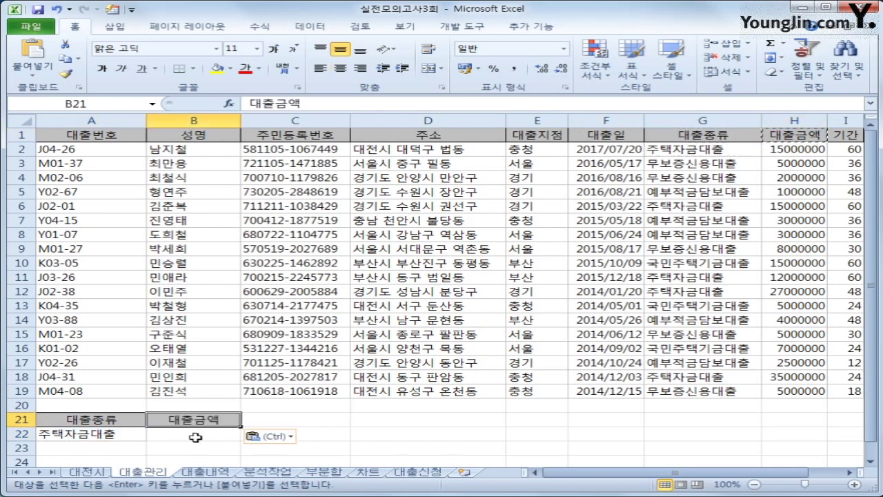
{"action": "left_click", "coordinate": [196, 438]}
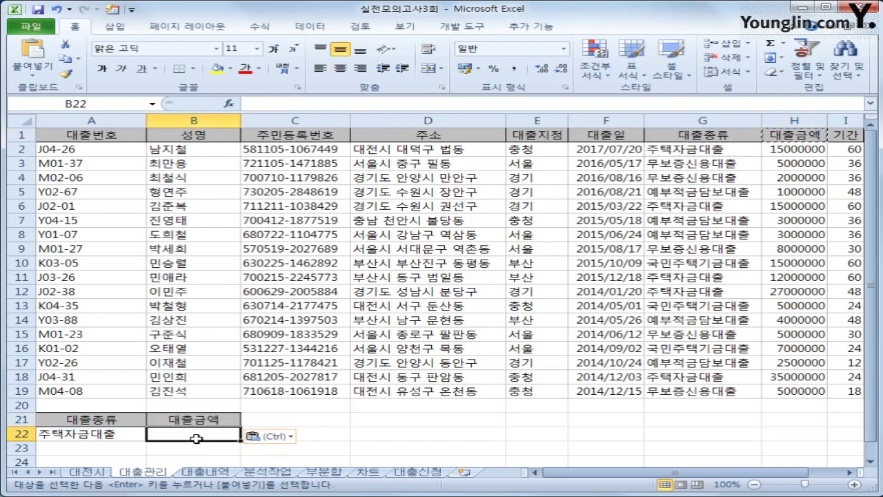
{"action": "type", "text": ">=20"}
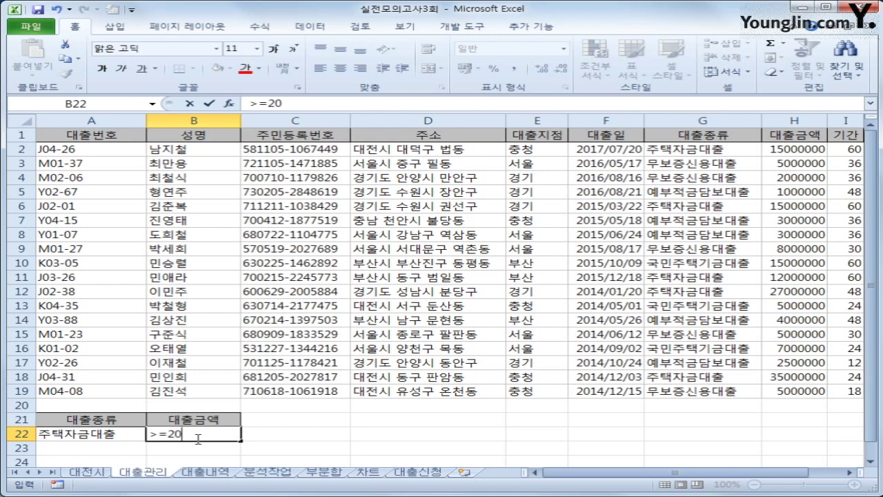
{"action": "type", "text": "000000"}
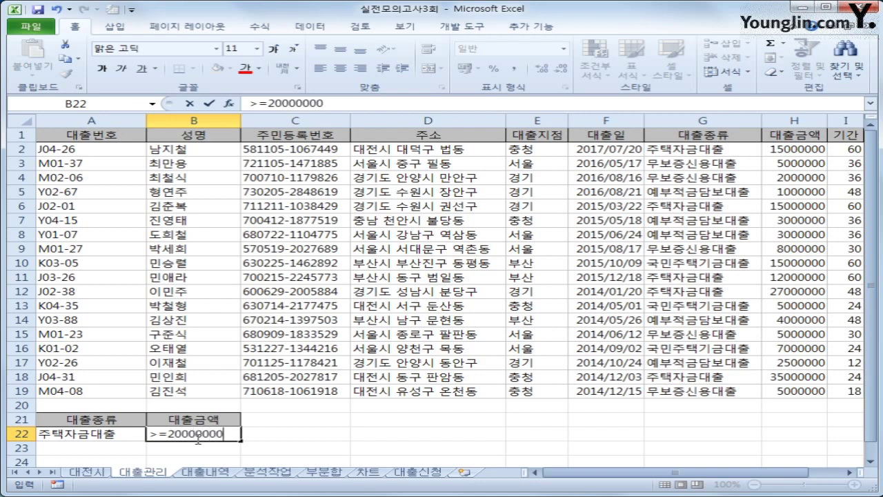
{"action": "key", "text": "Return"}
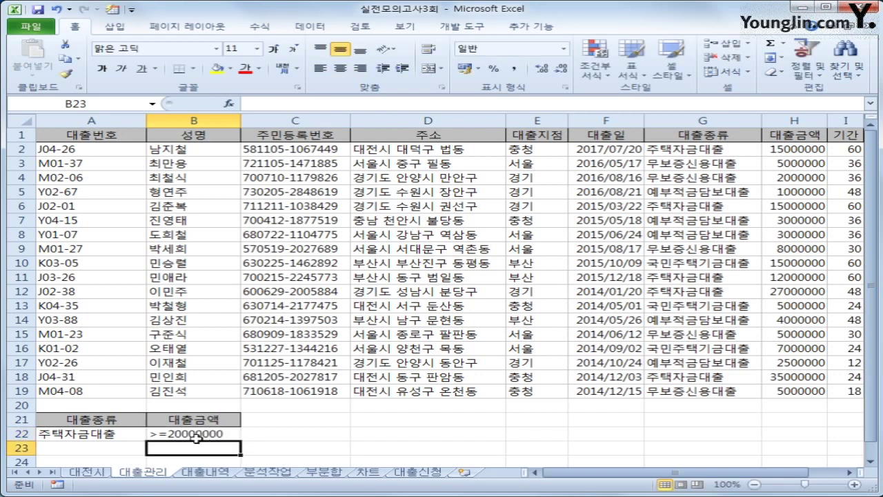
Step: Add a second criteria row with 예부적금담보대출 copied into A23 and <3000000 in B23
{"action": "left_click", "coordinate": [696, 196]}
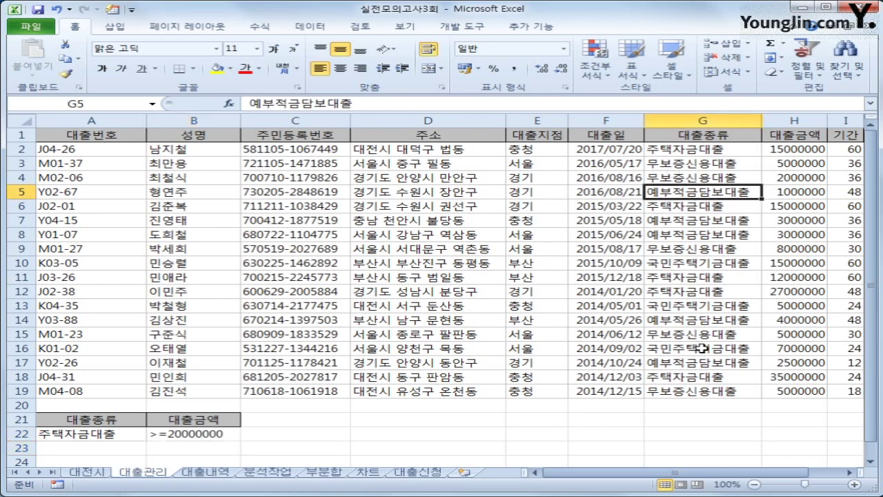
{"action": "key", "text": "ctrl+c"}
{"action": "left_click", "coordinate": [102, 450]}
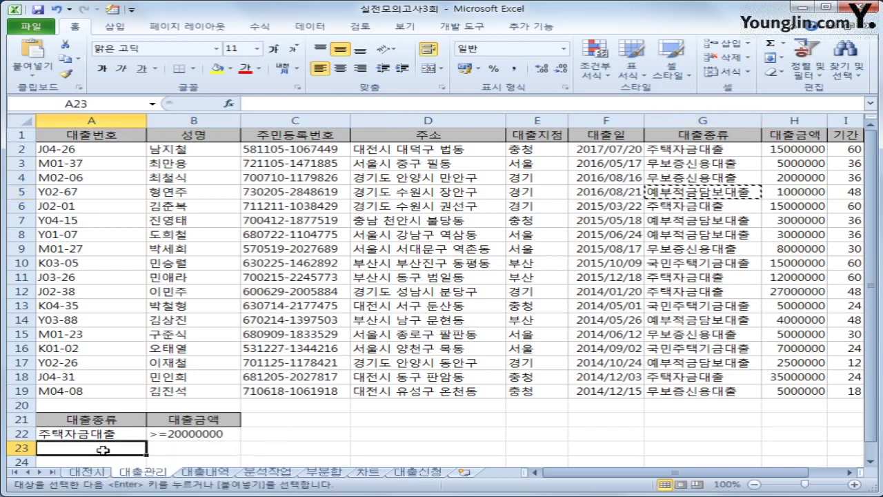
{"action": "key", "text": "ctrl+v"}
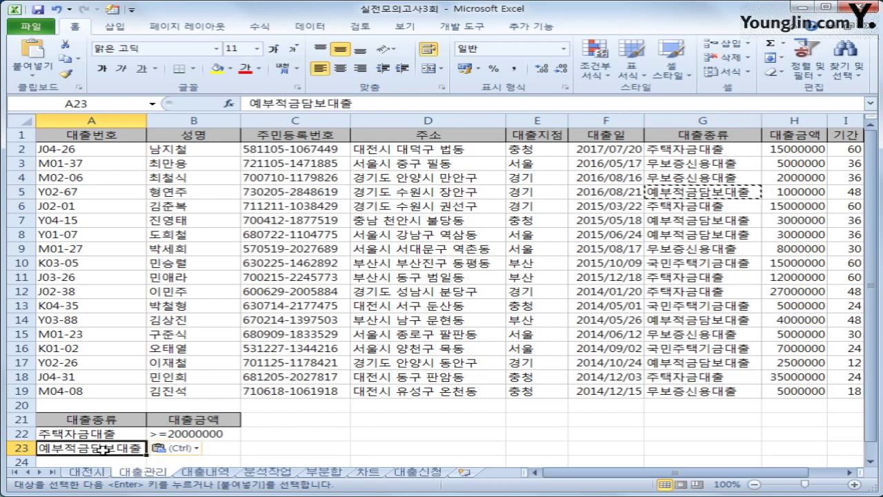
{"action": "left_click", "coordinate": [238, 449]}
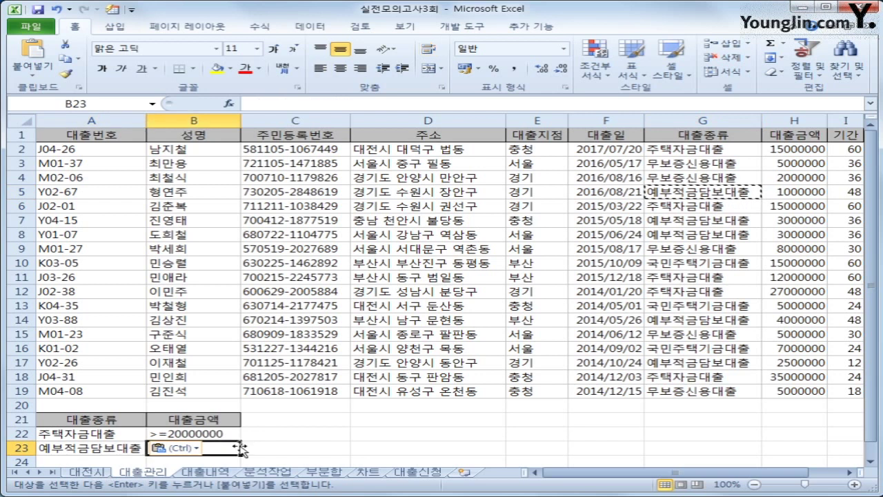
{"action": "type", "text": "<3"}
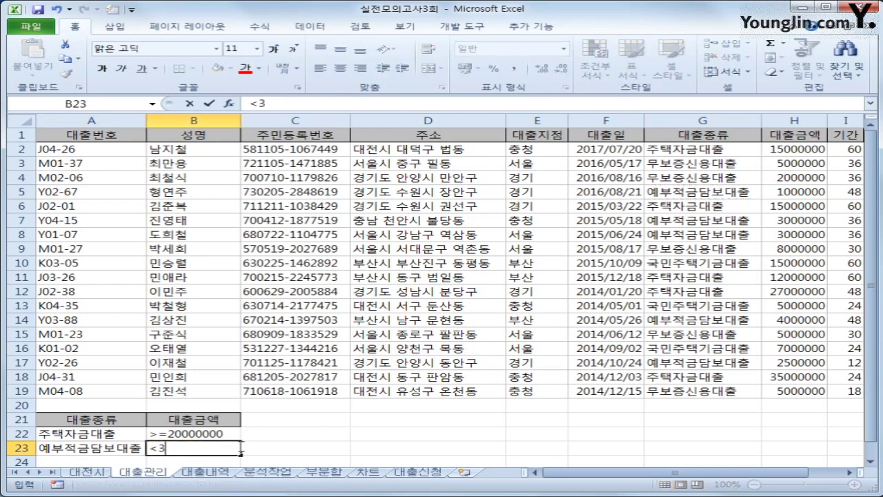
{"action": "type", "text": "000000"}
{"action": "key", "text": "Return"}
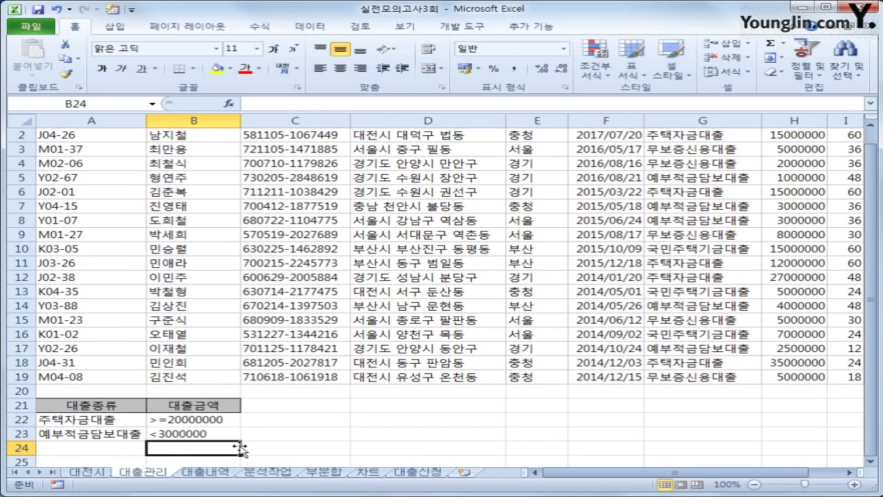
Step: Copy the headings 대출번호, 성명, 주민등록번호, 대출종류, 대출금액 and 기간 to the row starting at A26
{"action": "scroll", "coordinate": [239, 449], "scroll_direction": "up", "scroll_amount": 1}
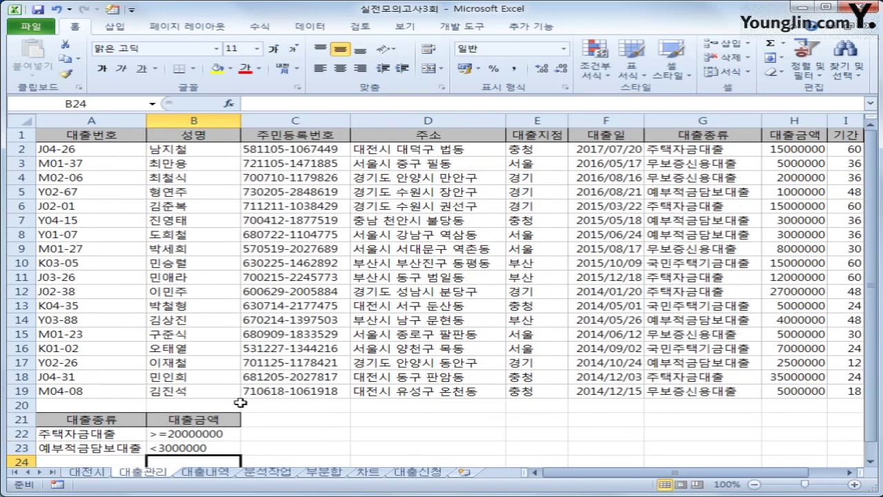
{"action": "left_click", "coordinate": [109, 135]}
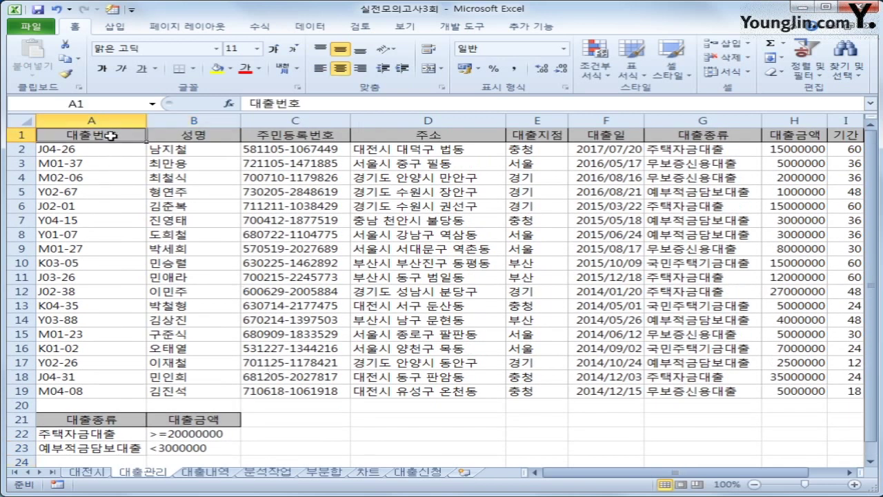
{"action": "left_click", "coordinate": [193, 135], "text": "ctrl"}
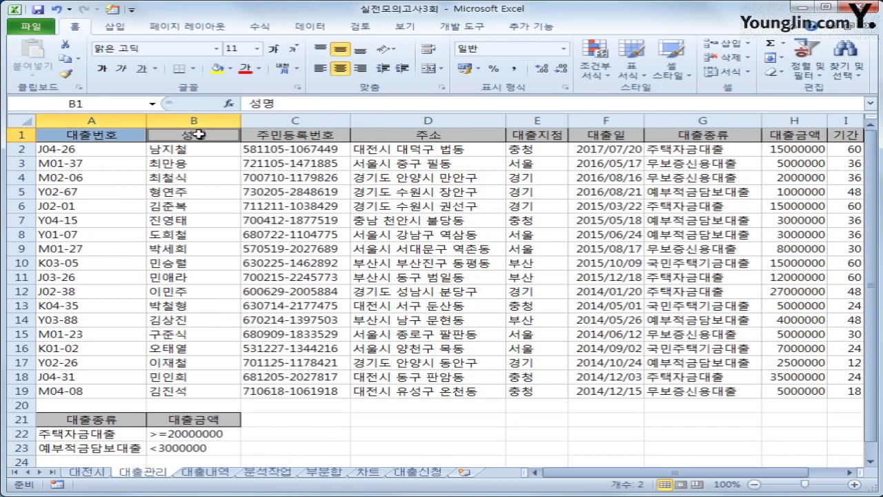
{"action": "left_click", "coordinate": [290, 136], "text": "ctrl"}
{"action": "left_click", "coordinate": [693, 138], "text": "ctrl"}
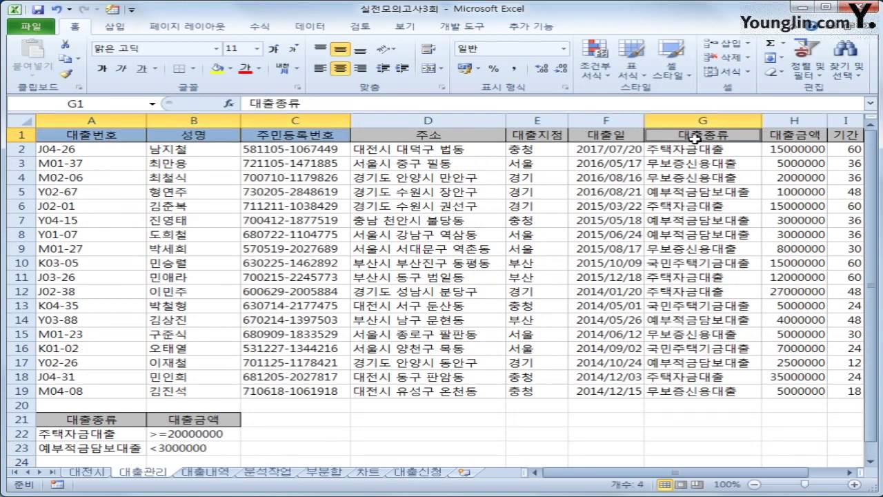
{"action": "left_click", "coordinate": [816, 138], "text": "ctrl"}
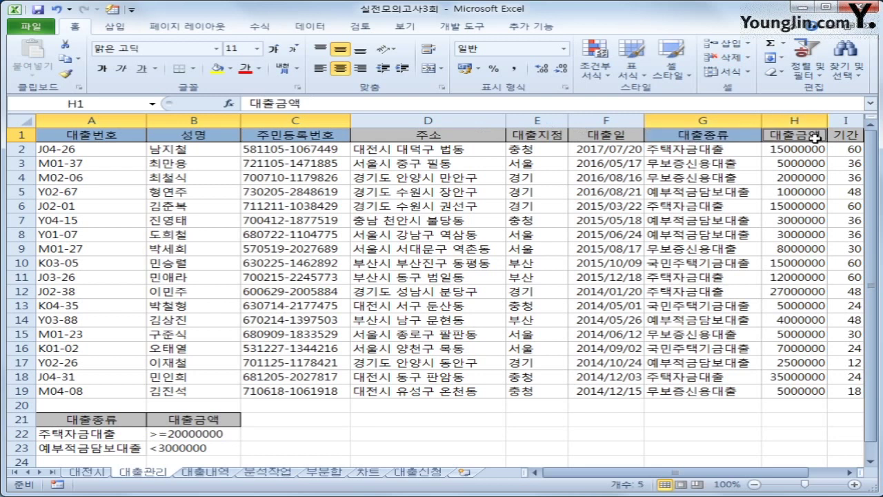
{"action": "left_click", "coordinate": [842, 136], "text": "ctrl"}
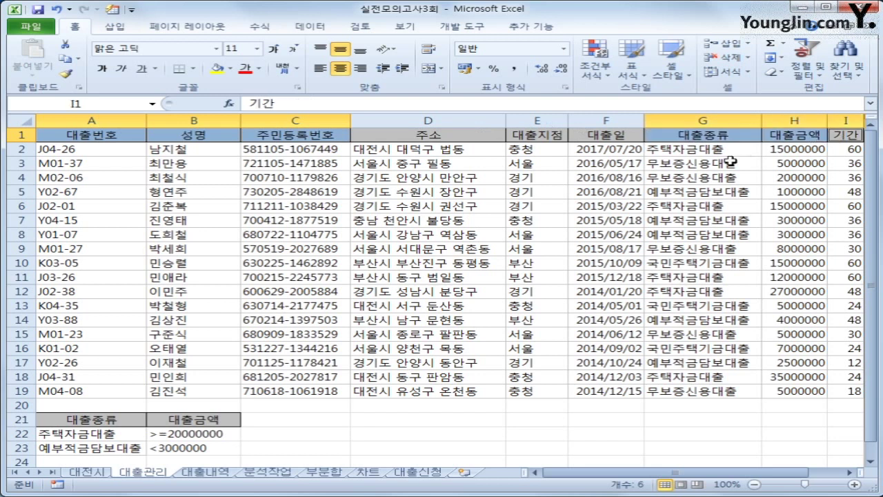
{"action": "key", "text": "ctrl+c"}
{"action": "scroll", "coordinate": [121, 345], "scroll_direction": "down", "scroll_amount": 2}
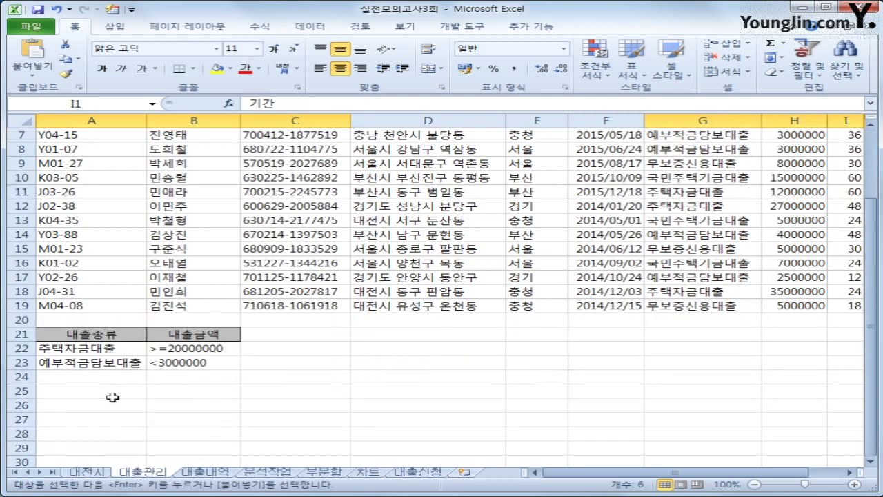
{"action": "left_click", "coordinate": [99, 407]}
{"action": "key", "text": "ctrl+v"}
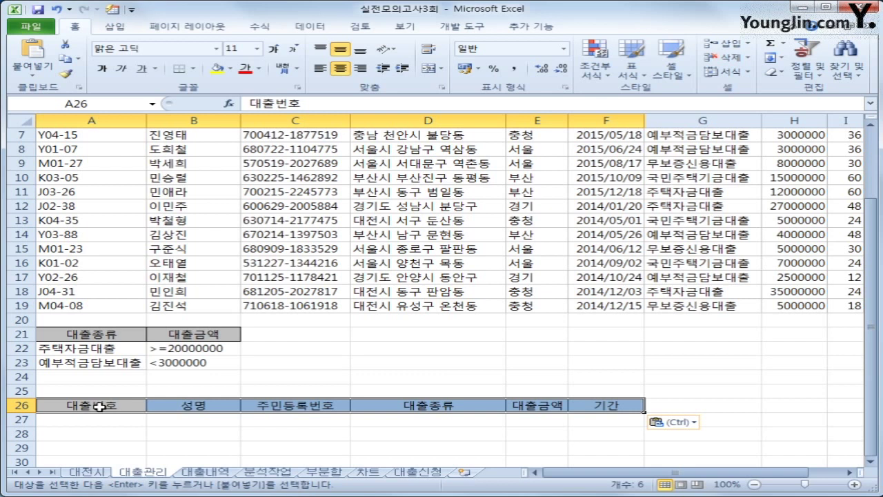
Step: Run an advanced filter on A1:I19 with criteria range A21:B23, copying the results to A26:F26
{"action": "left_click", "coordinate": [314, 163]}
{"action": "left_click", "coordinate": [310, 27]}
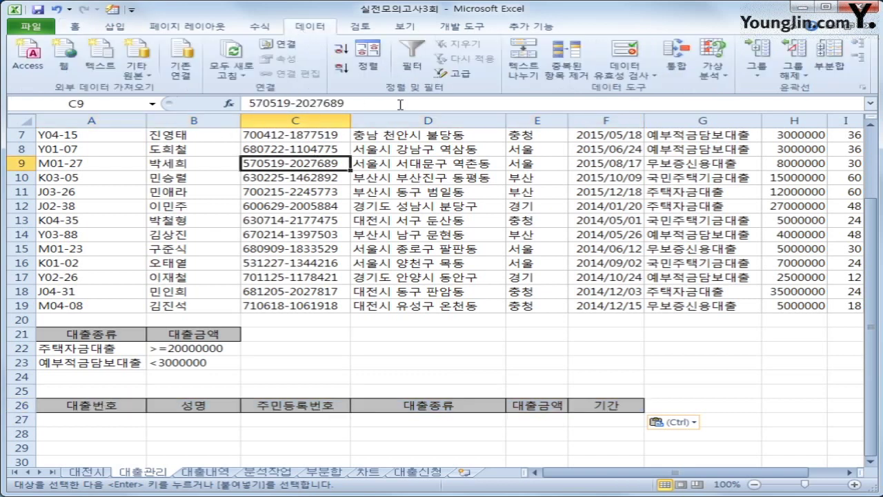
{"action": "left_click", "coordinate": [455, 73]}
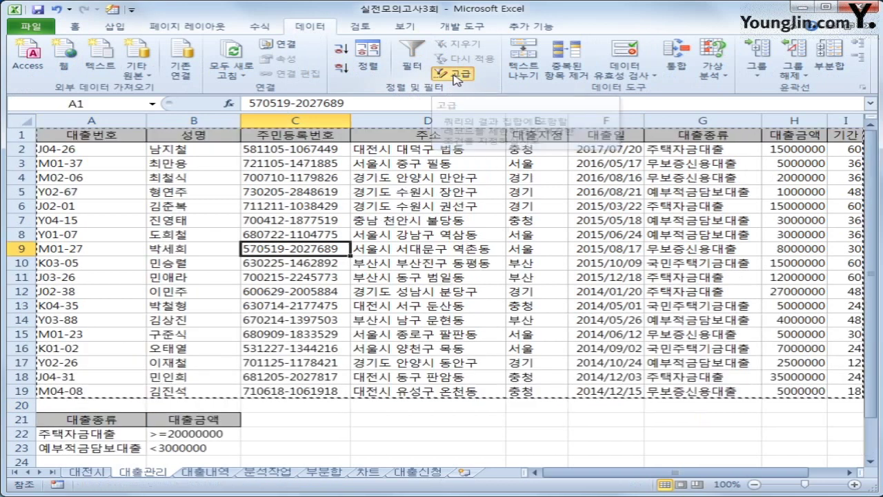
{"action": "left_click", "coordinate": [469, 255]}
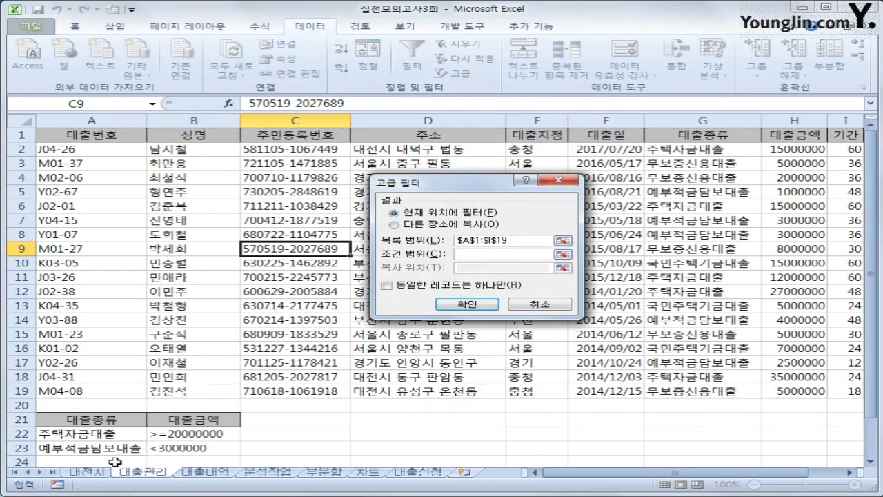
{"action": "left_click_drag", "start_coordinate": [104, 421], "coordinate": [168, 452]}
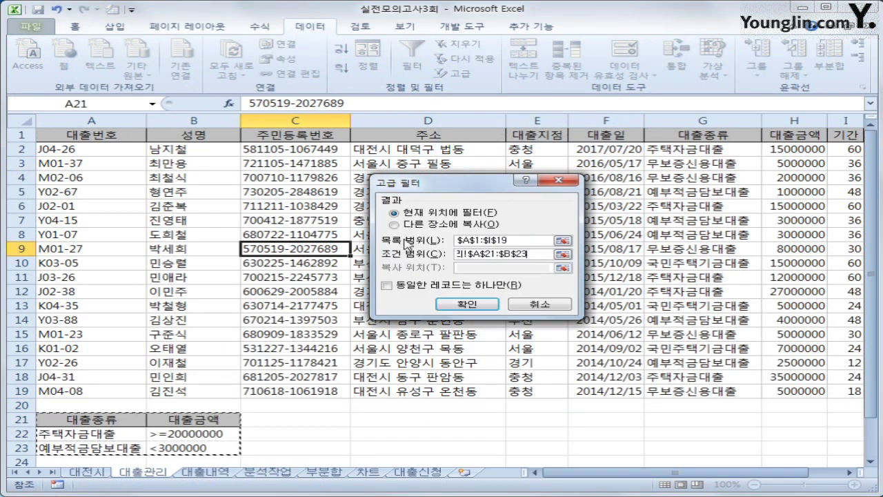
{"action": "left_click", "coordinate": [394, 225]}
{"action": "scroll", "coordinate": [127, 370], "scroll_direction": "down", "scroll_amount": 3}
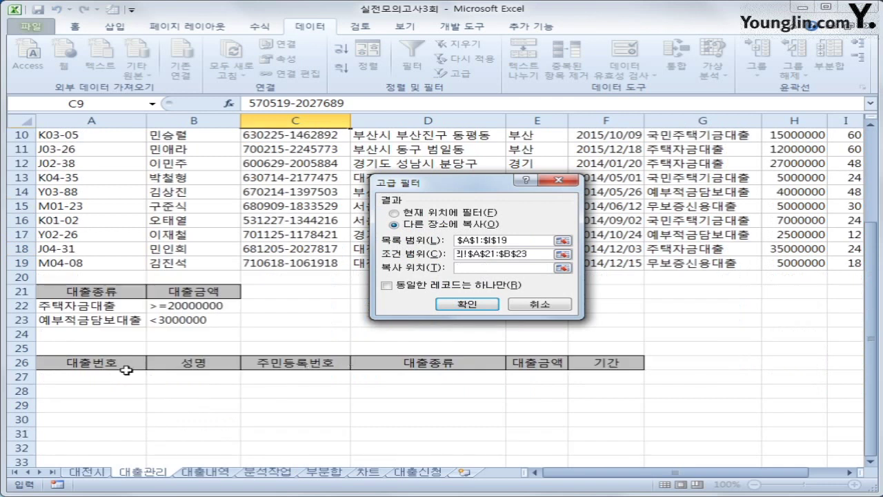
{"action": "left_click_drag", "start_coordinate": [96, 362], "coordinate": [605, 363]}
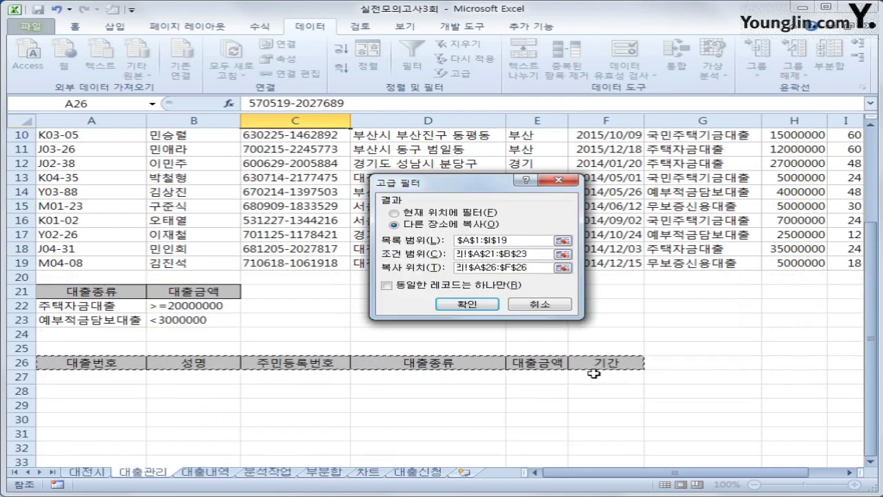
{"action": "left_click", "coordinate": [476, 305]}
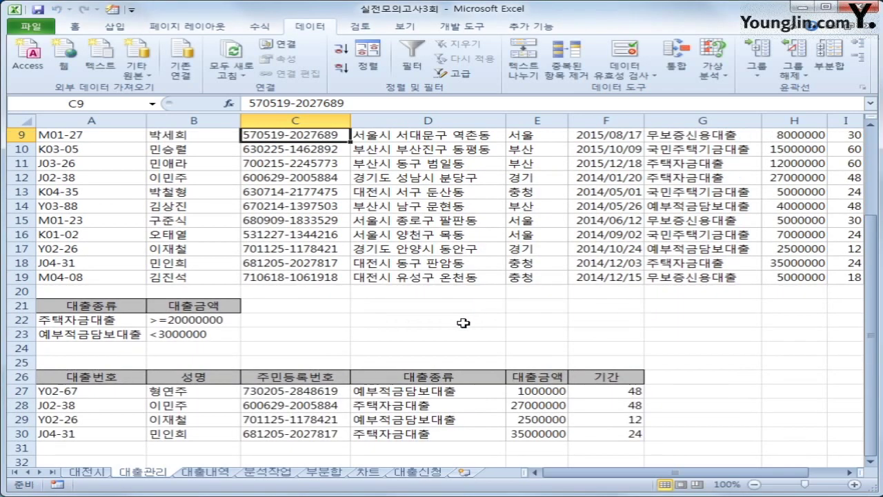
Step: Start a new formula-based conditional formatting rule for the loan records in A2:I19
{"action": "scroll", "coordinate": [463, 323], "scroll_direction": "up", "scroll_amount": 3}
{"action": "left_click_drag", "start_coordinate": [78, 152], "coordinate": [646, 390]}
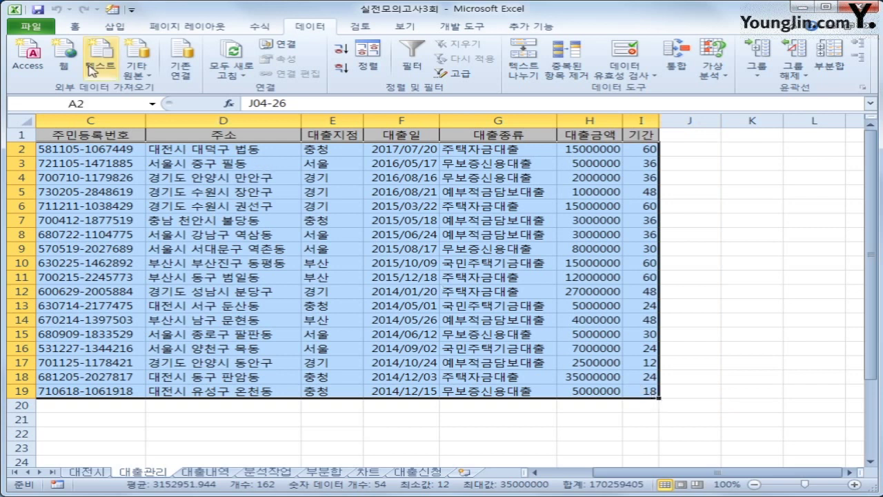
{"action": "left_click", "coordinate": [75, 26]}
{"action": "left_click", "coordinate": [597, 68]}
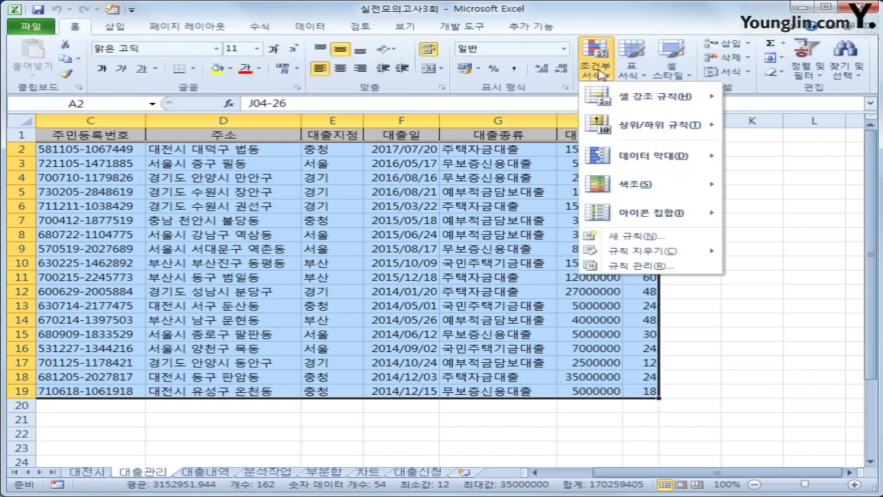
{"action": "left_click", "coordinate": [655, 242]}
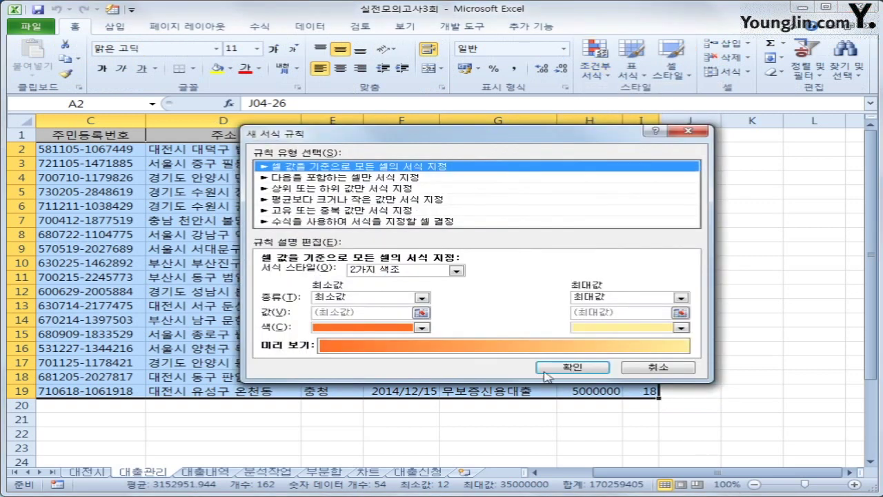
{"action": "left_click", "coordinate": [380, 222]}
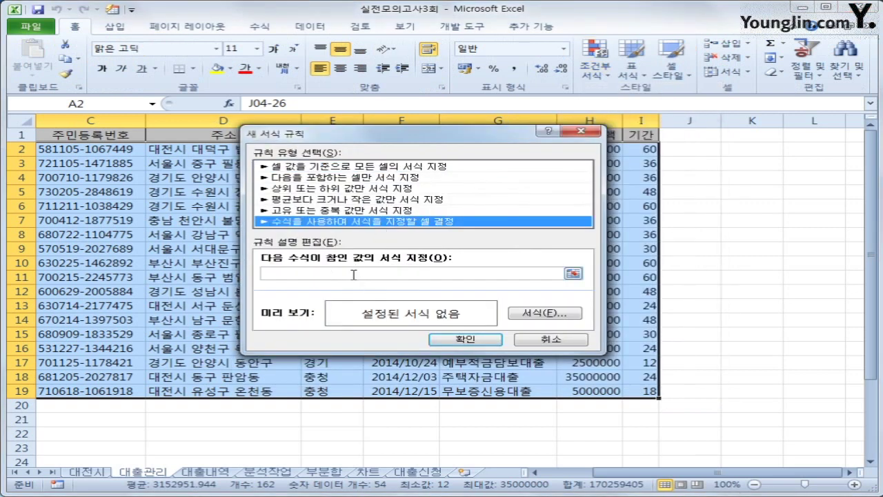
{"action": "left_click", "coordinate": [354, 274]}
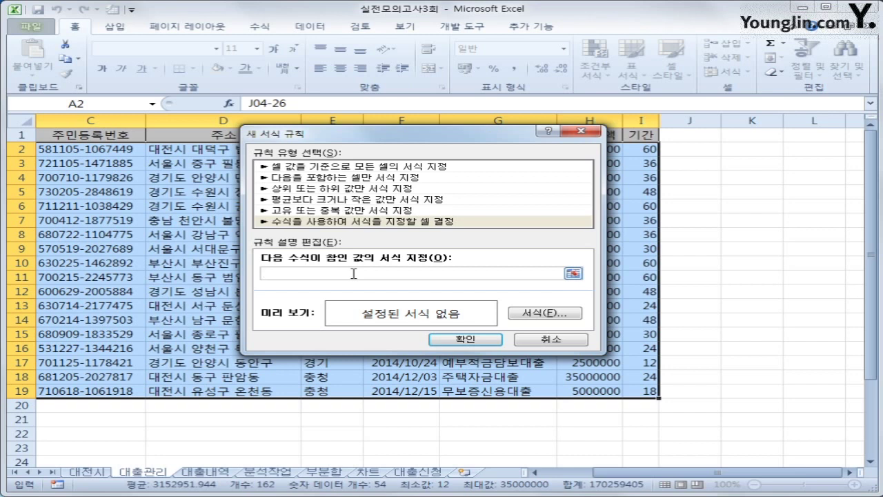
Step: Begin the rule formula with an OR whose first condition checks the address column: =or(left($D2,3)="부산시",
{"action": "type", "text": "ㅋ"}
{"action": "type", "text": "or("}
{"action": "type", "text": "left("}
{"action": "left_click", "coordinate": [200, 152]}
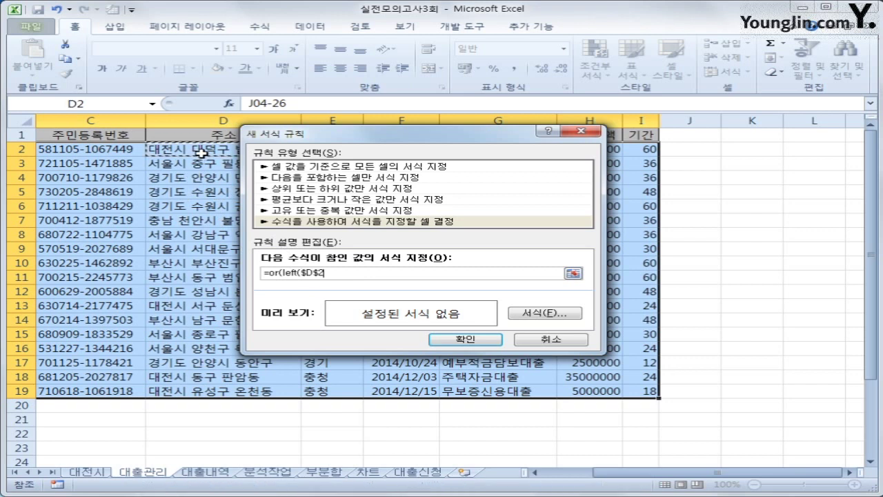
{"action": "key", "text": "F4"}
{"action": "key", "text": "F4"}
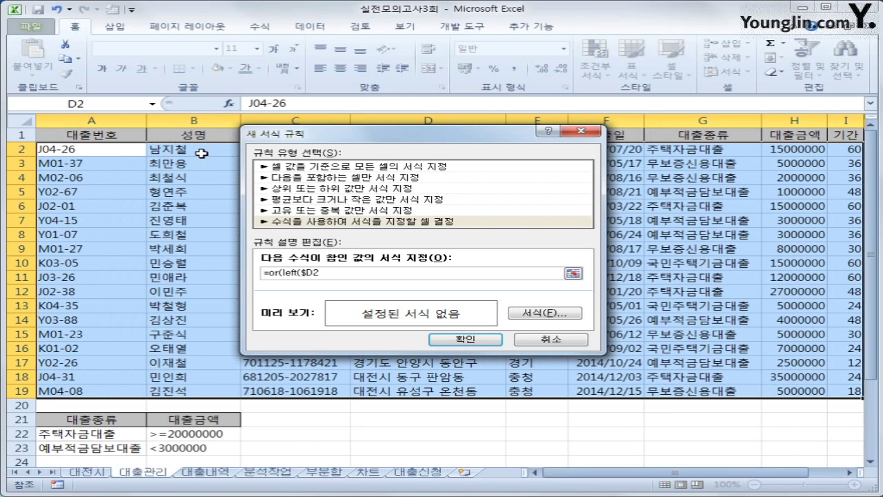
{"action": "type", "text": ",3)=\"부산시\","}
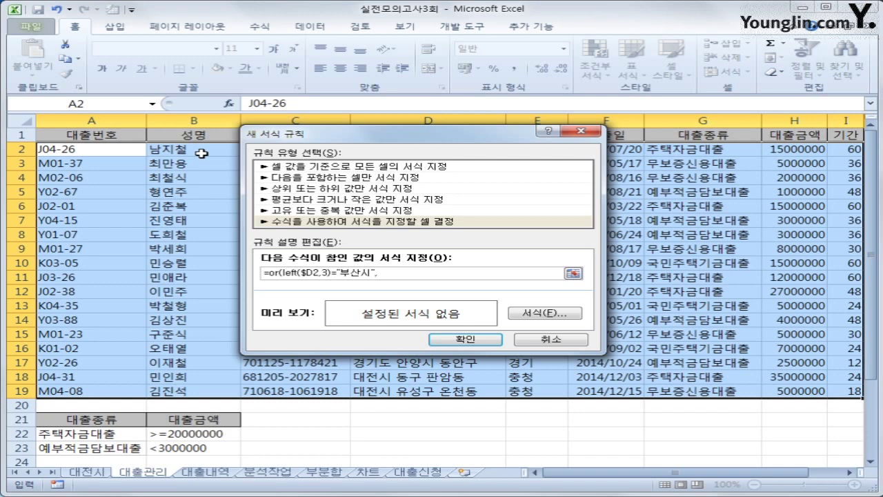
Step: Complete the rule formula with the second condition on the 대출일 column, month($F2)=5)
{"action": "type", "text": "l"}
{"action": "key", "text": "BackSpace"}
{"action": "type", "text": "month("}
{"action": "left_click_drag", "start_coordinate": [289, 133], "coordinate": [373, 194]}
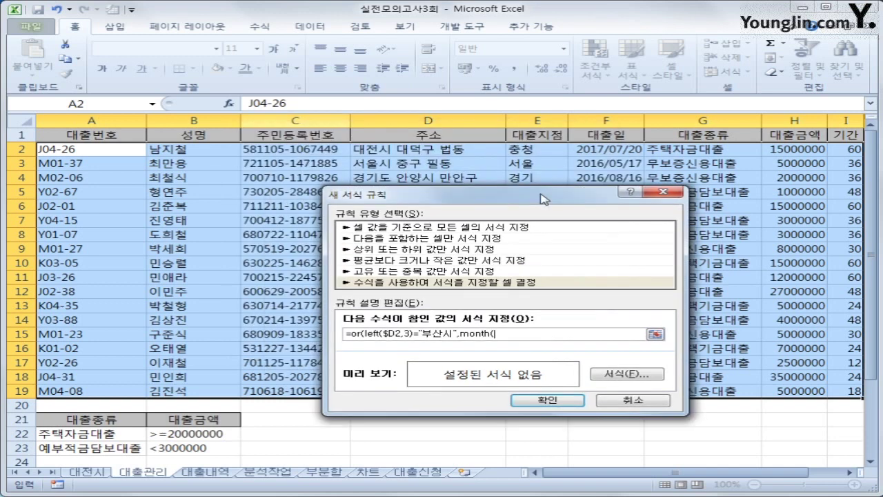
{"action": "left_click", "coordinate": [588, 149]}
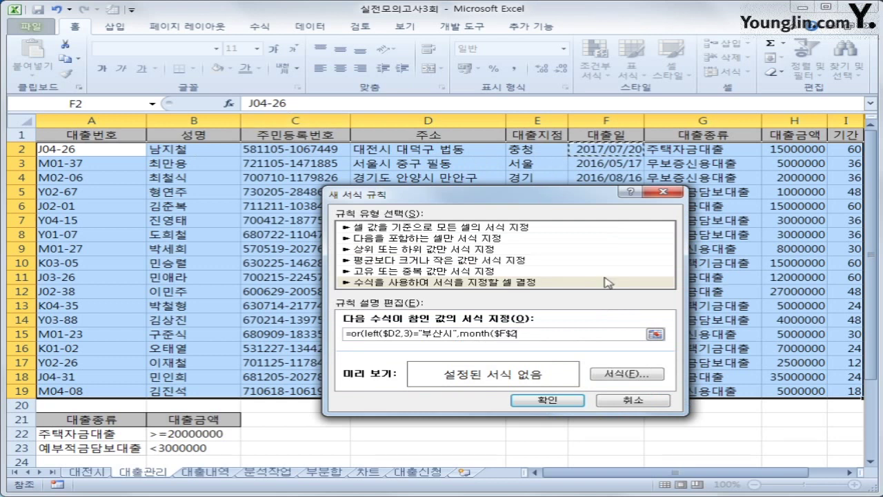
{"action": "key", "text": "F4"}
{"action": "key", "text": "F4"}
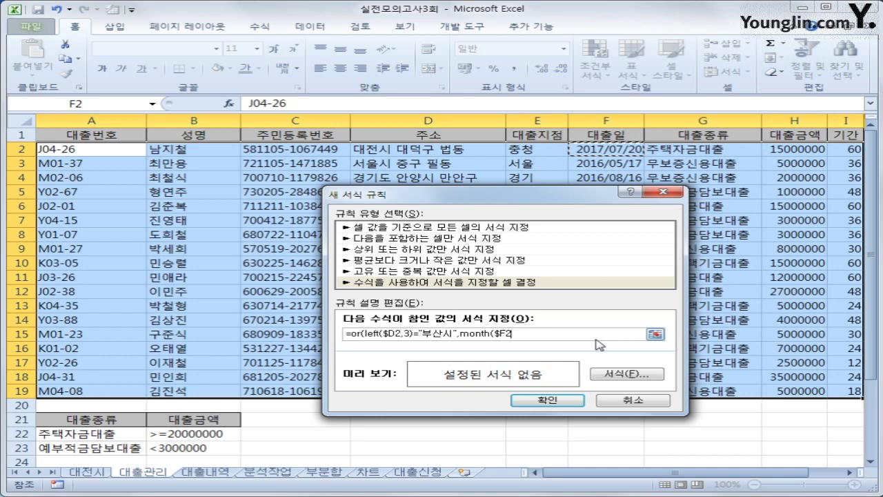
{"action": "type", "text": ")=5)"}
Step: Give the rule a yellow background fill and apply the conditional formatting
{"action": "left_click", "coordinate": [640, 376]}
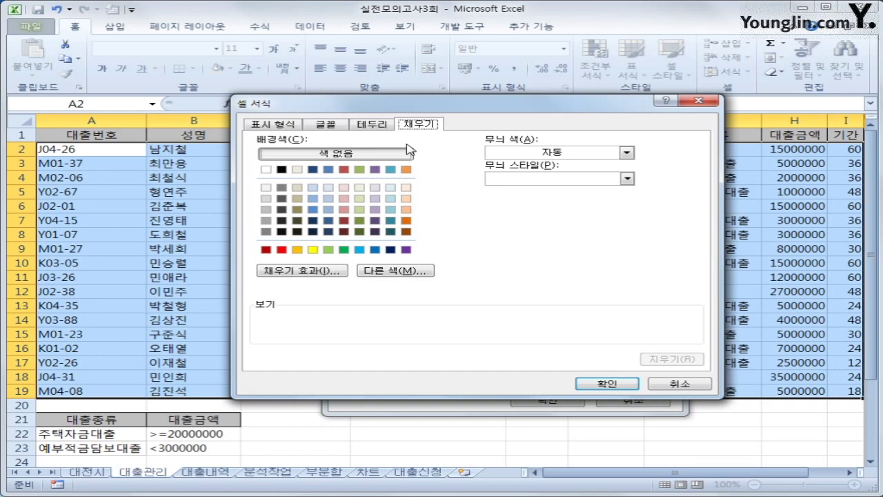
{"action": "left_click", "coordinate": [313, 250]}
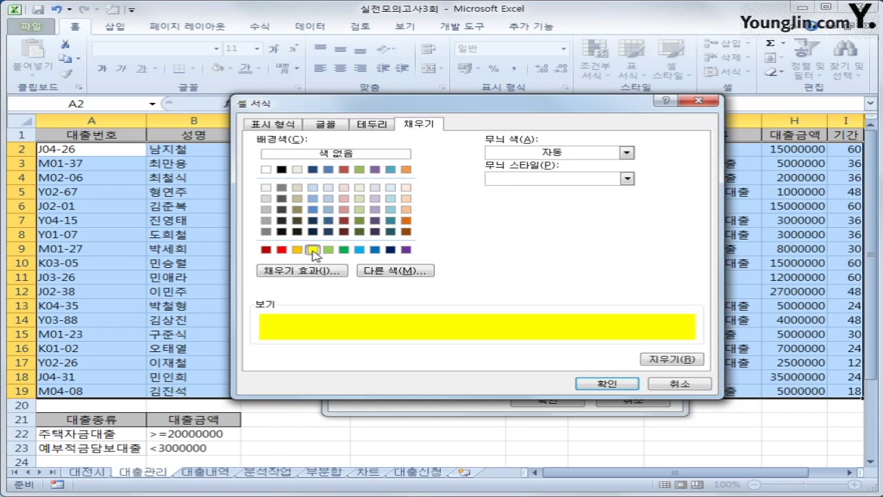
{"action": "left_click", "coordinate": [607, 384]}
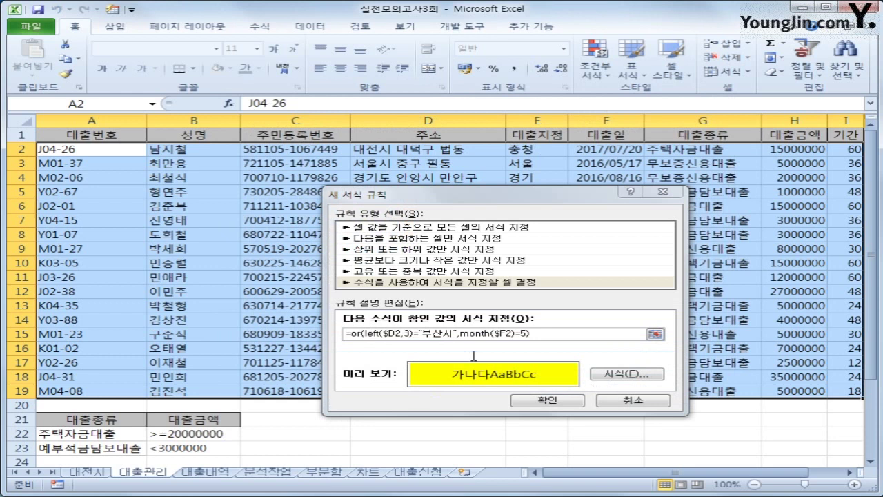
{"action": "left_click", "coordinate": [537, 400]}
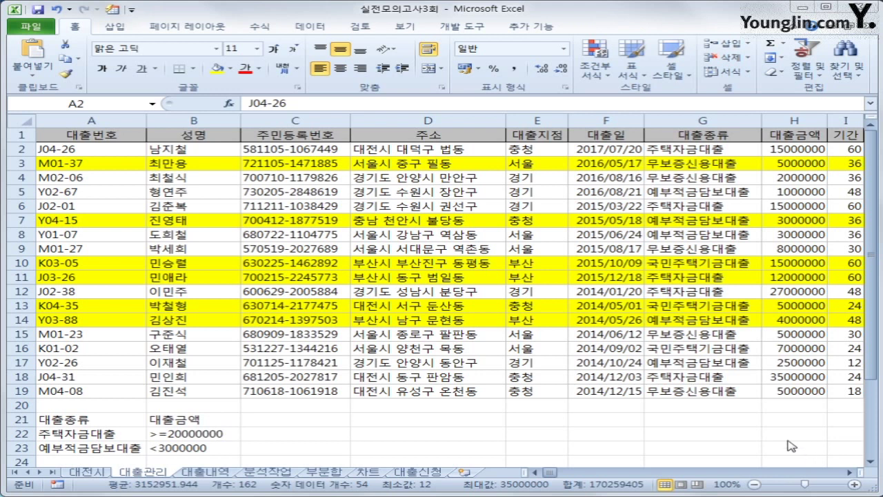
Step: Set the table range A1:I19 as the print area
{"action": "key", "text": "ctrl+shift+Down"}
{"action": "key", "text": "ctrl+shift+Right"}
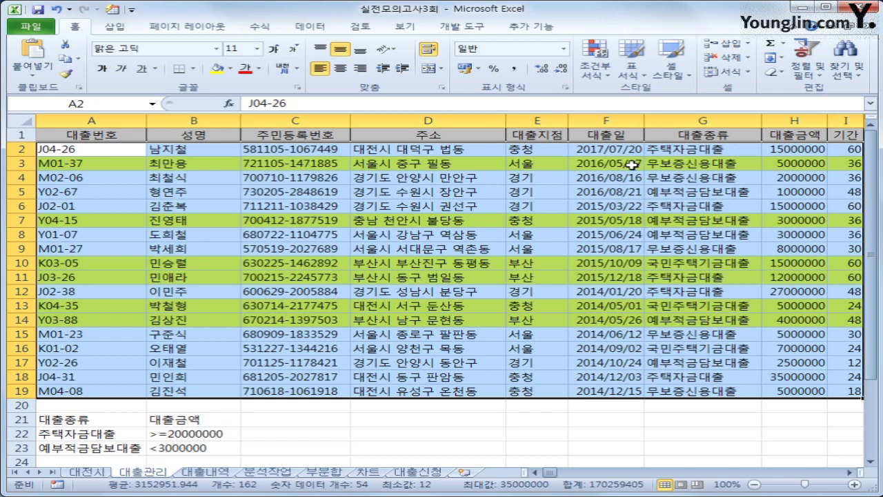
{"action": "left_click_drag", "start_coordinate": [83, 136], "coordinate": [643, 395]}
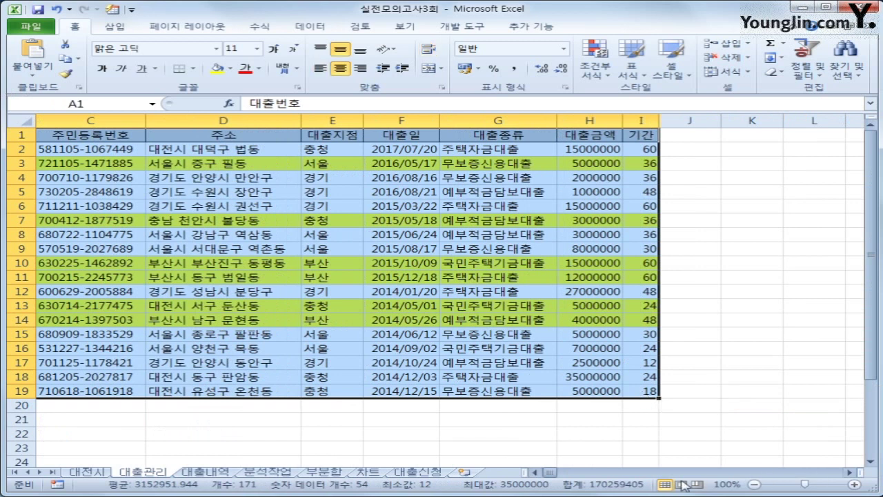
{"action": "left_click_drag", "start_coordinate": [543, 475], "coordinate": [536, 469]}
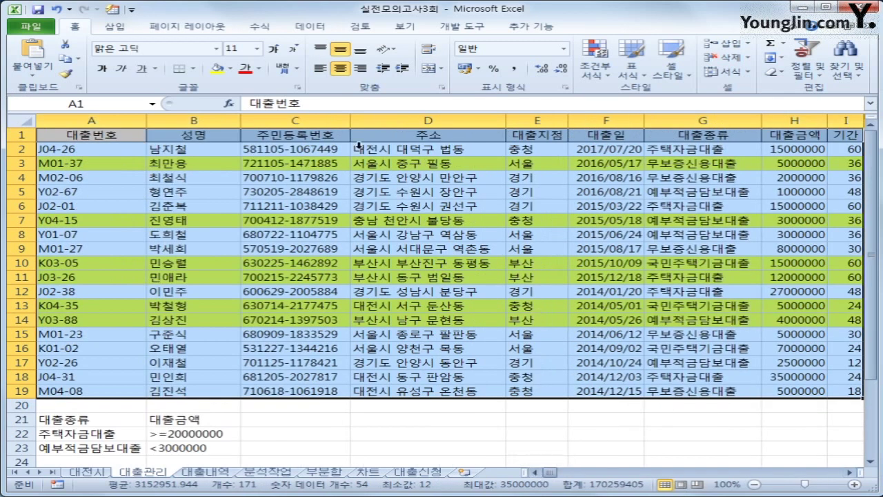
{"action": "left_click", "coordinate": [188, 26]}
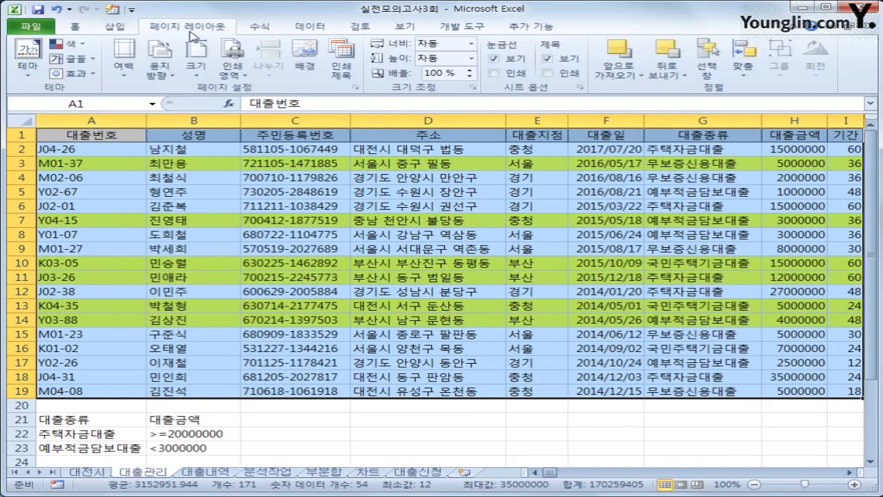
{"action": "left_click", "coordinate": [240, 77]}
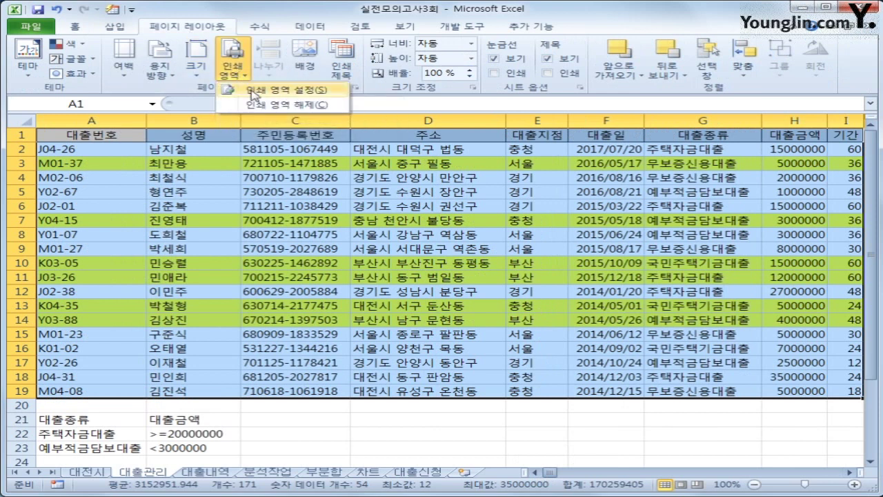
{"action": "left_click", "coordinate": [255, 92]}
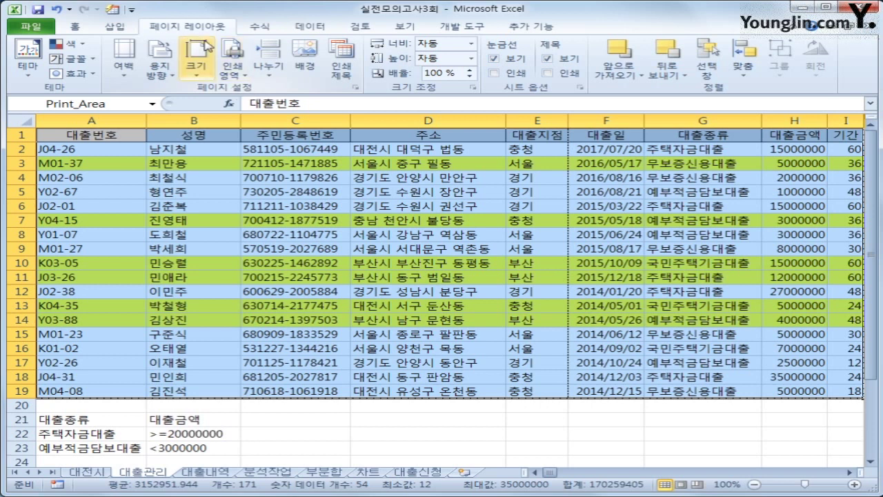
Step: Set the paper orientation to landscape (가로) and centre the printout on the page both horizontally and vertically
{"action": "left_click", "coordinate": [164, 71]}
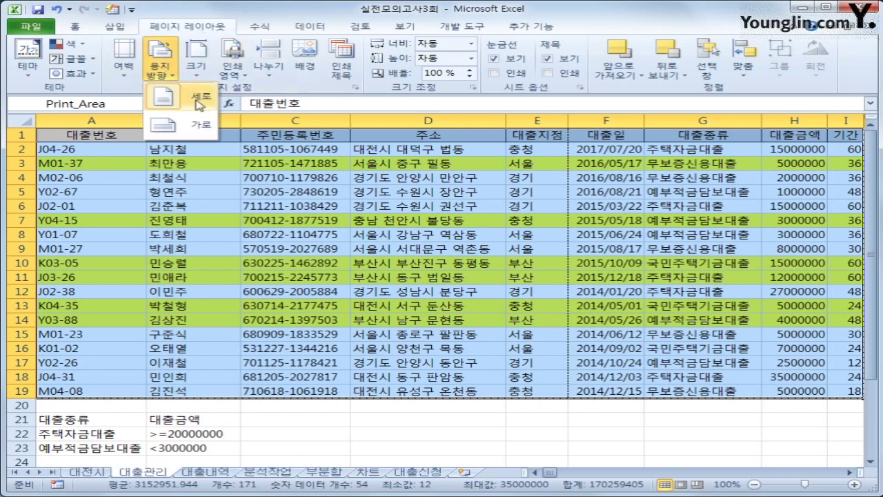
{"action": "left_click", "coordinate": [207, 131]}
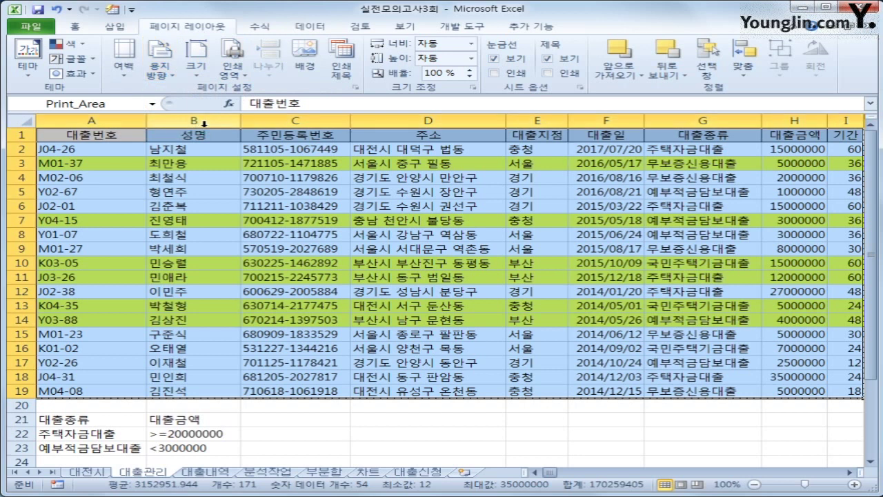
{"action": "left_click", "coordinate": [355, 89]}
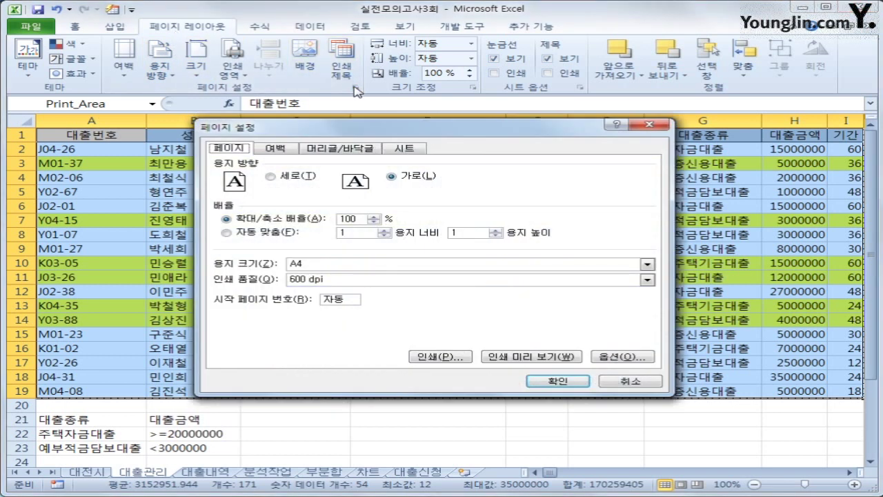
{"action": "left_click", "coordinate": [289, 151]}
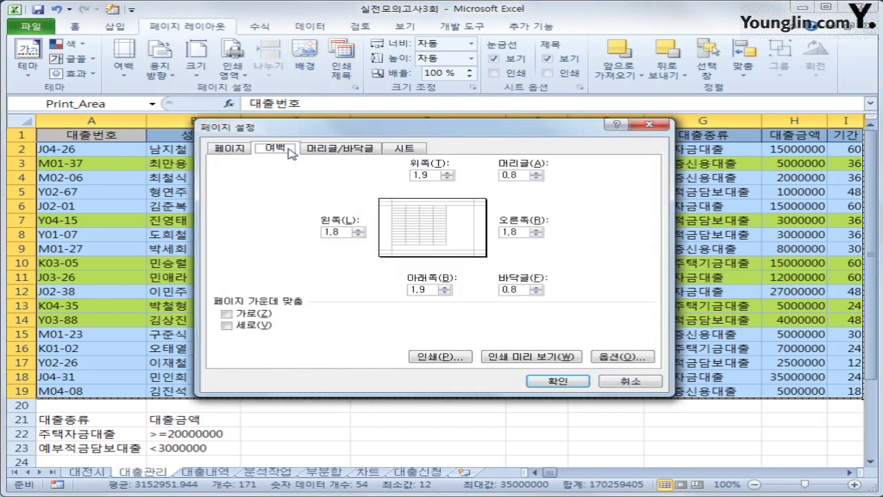
{"action": "left_click", "coordinate": [249, 314]}
{"action": "left_click", "coordinate": [253, 327]}
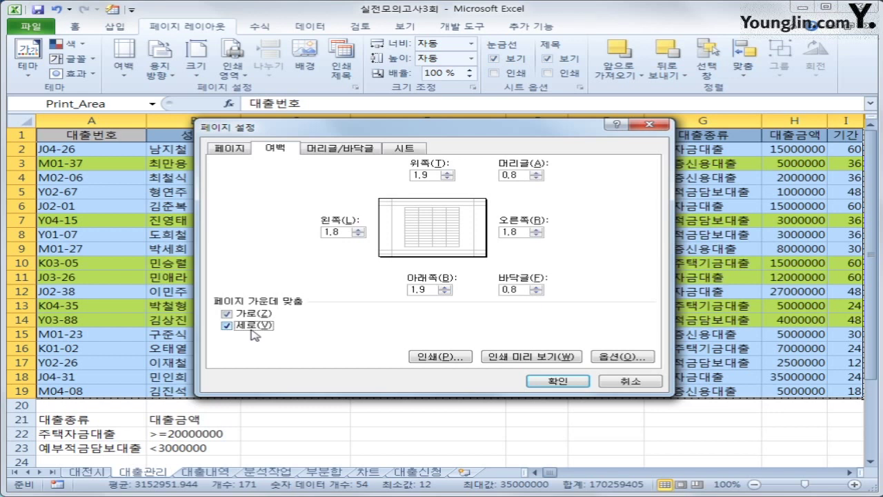
Step: Add a custom footer in the right section (오른쪽 구역) reading 출력일 : &[날짜], using the date code
{"action": "left_click", "coordinate": [350, 149]}
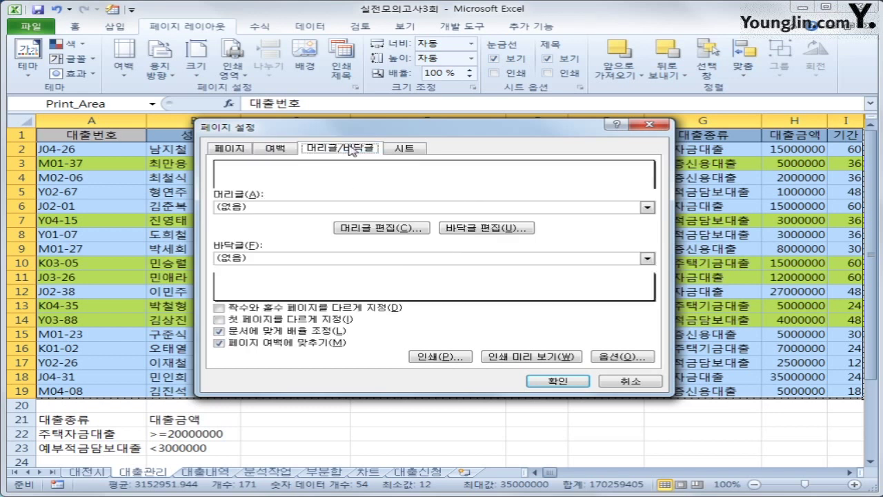
{"action": "left_click", "coordinate": [485, 233]}
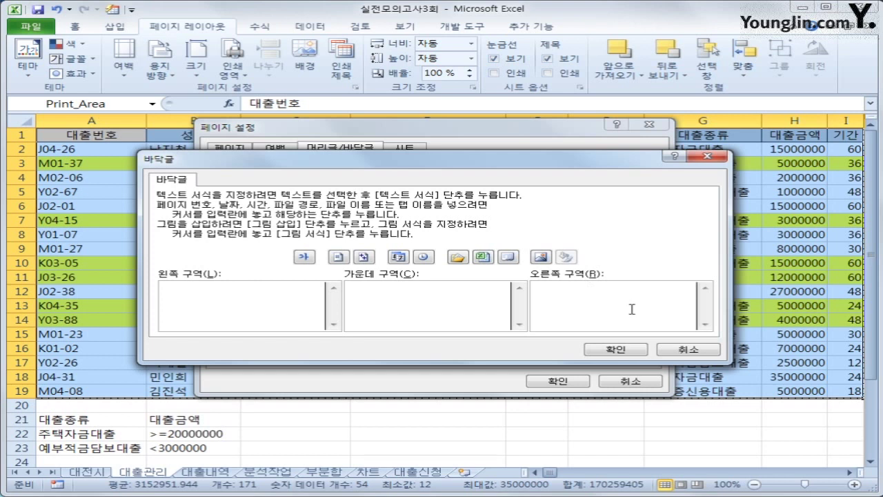
{"action": "type", "text": "출력일 :"}
{"action": "left_click", "coordinate": [398, 258]}
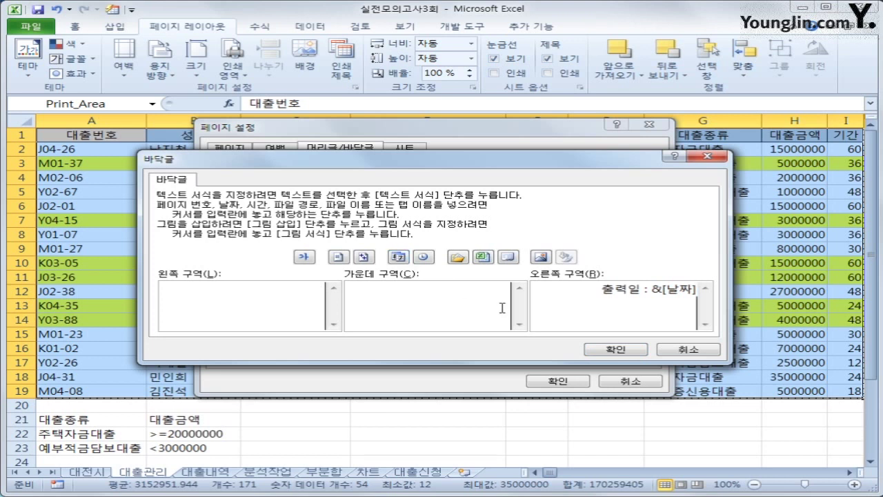
{"action": "left_click", "coordinate": [610, 350]}
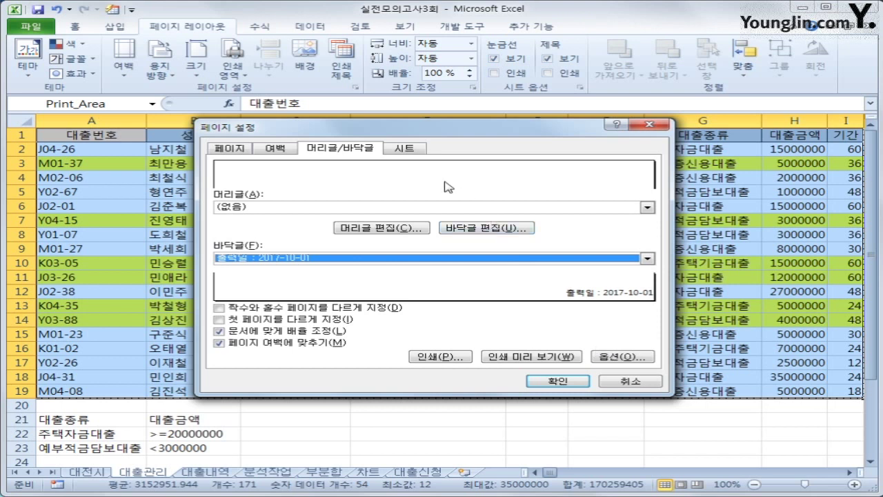
Step: Set row 1 ($1:$1) as the repeating print title row and show the print preview
{"action": "left_click", "coordinate": [407, 153]}
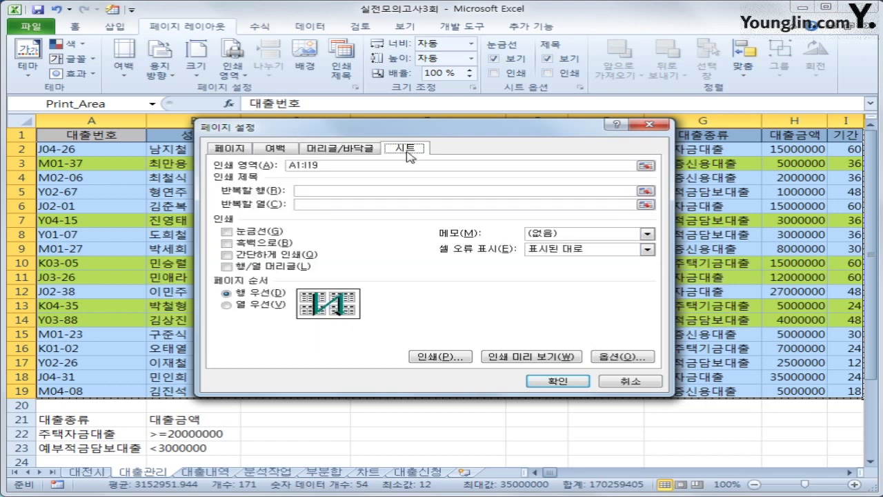
{"action": "left_click", "coordinate": [352, 192]}
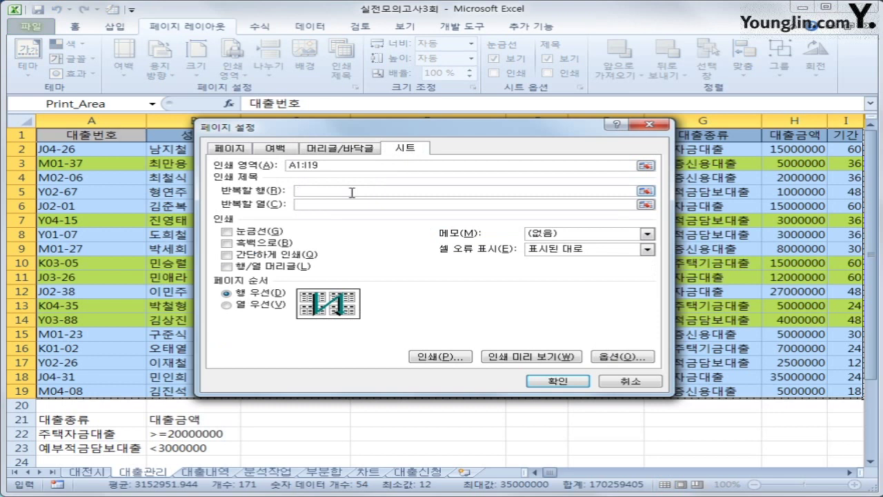
{"action": "left_click", "coordinate": [23, 134]}
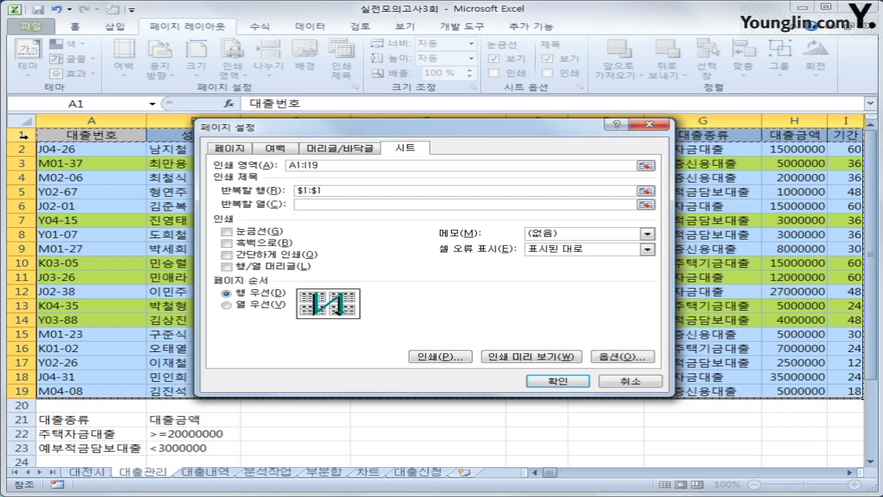
{"action": "left_click", "coordinate": [557, 381]}
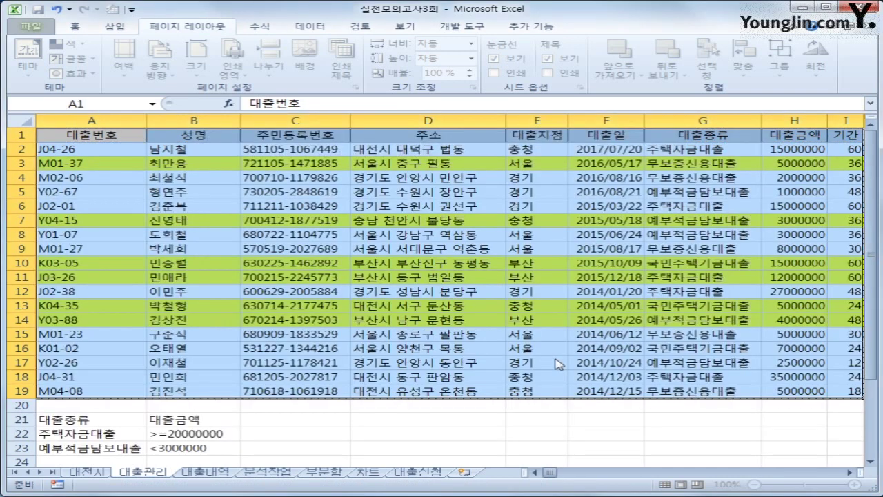
{"action": "key", "text": "ctrl+p"}
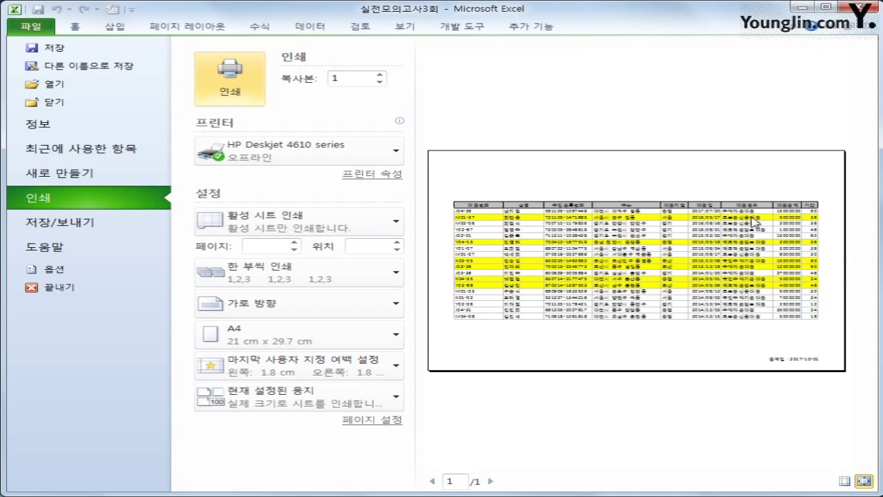
Step: Review the 대출관리 sheet's page setup: page orientation, margins and centring, header/footer, and print area with title rows
{"action": "left_click", "coordinate": [205, 29]}
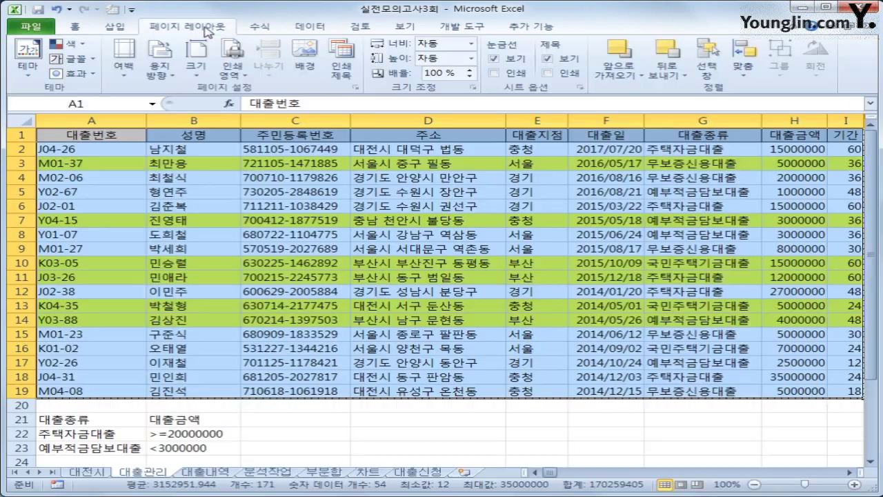
{"action": "left_click", "coordinate": [355, 87]}
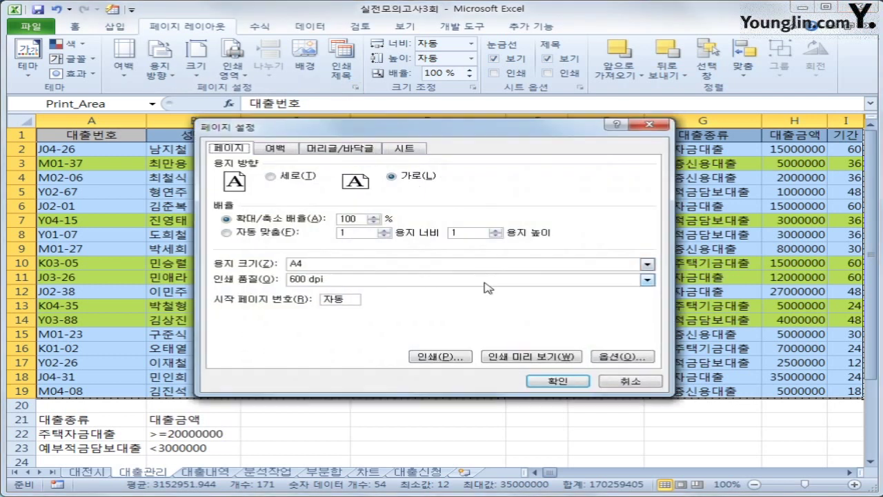
{"action": "left_click", "coordinate": [294, 152]}
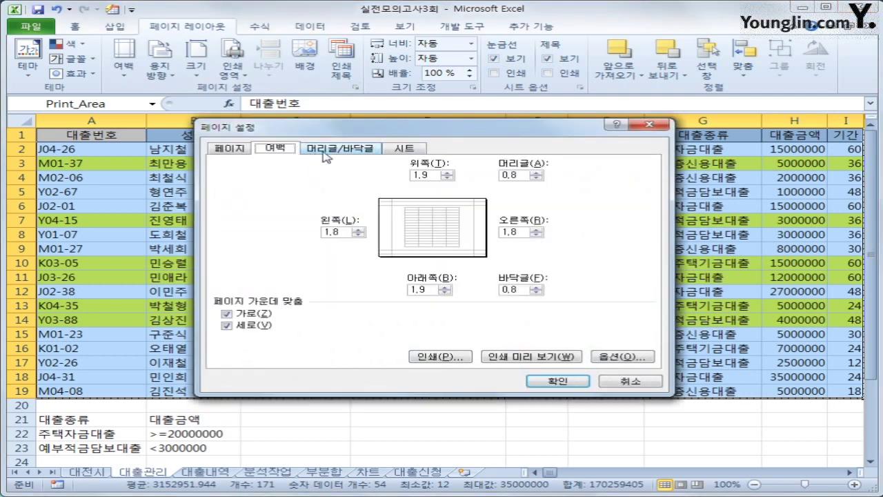
{"action": "left_click", "coordinate": [324, 153]}
{"action": "left_click", "coordinate": [405, 150]}
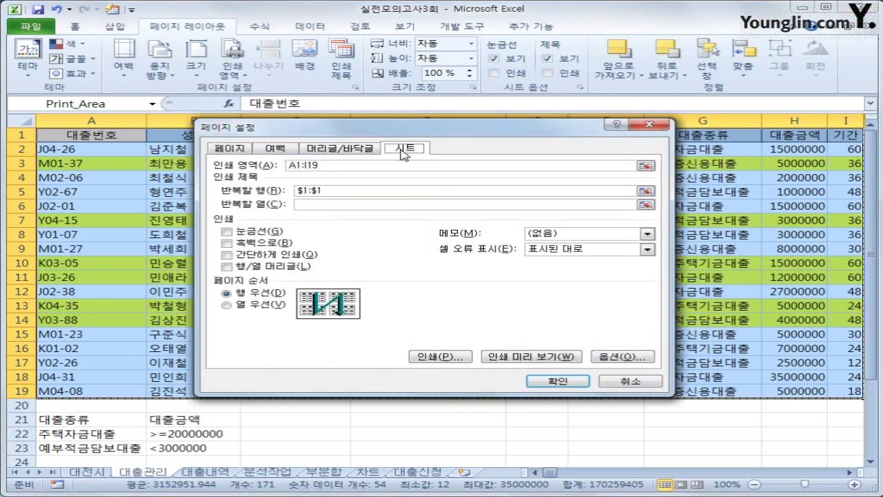
{"action": "left_click", "coordinate": [548, 382]}
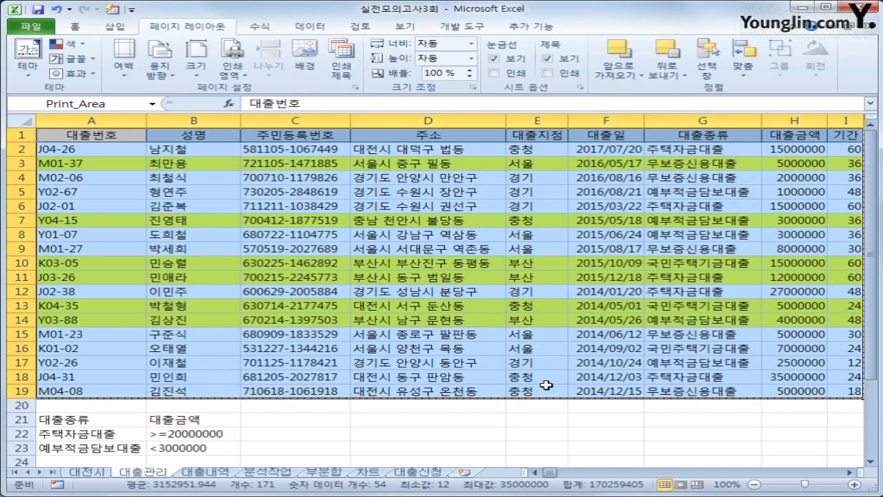
{"action": "left_click", "coordinate": [76, 135]}
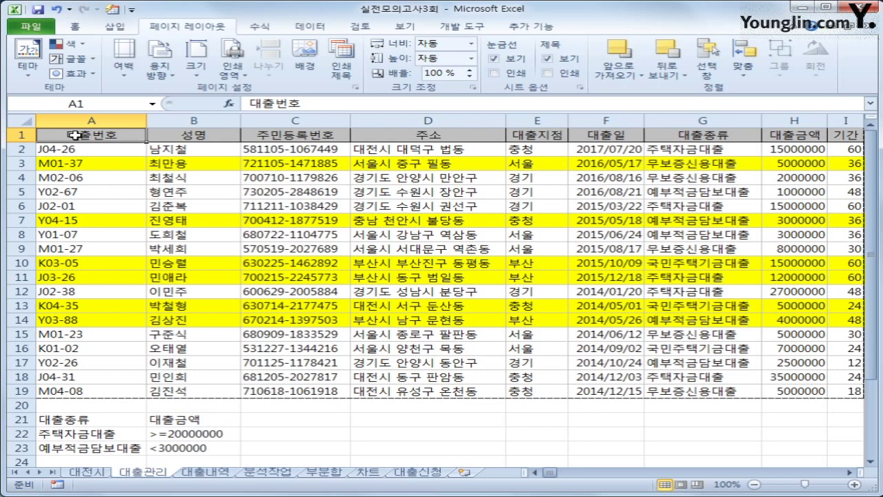
Step: On the 대출내역 sheet, fill G2:H5 of [표2] with the array formula {=TRANSPOSE(B2:E3)}
{"action": "left_click", "coordinate": [207, 472]}
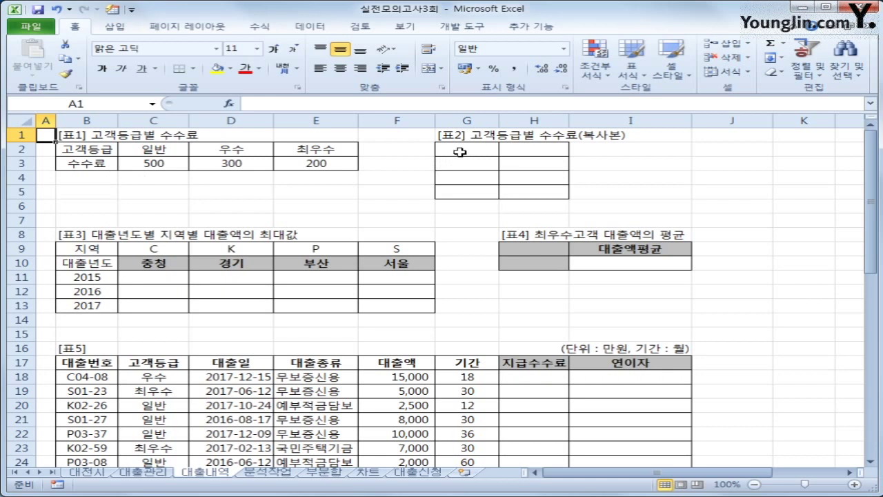
{"action": "left_click_drag", "start_coordinate": [460, 151], "coordinate": [507, 189]}
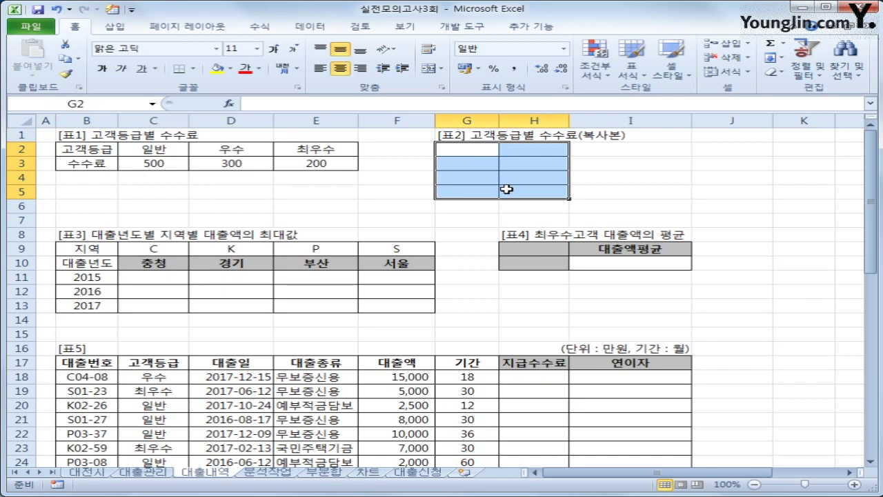
{"action": "type", "text": "="}
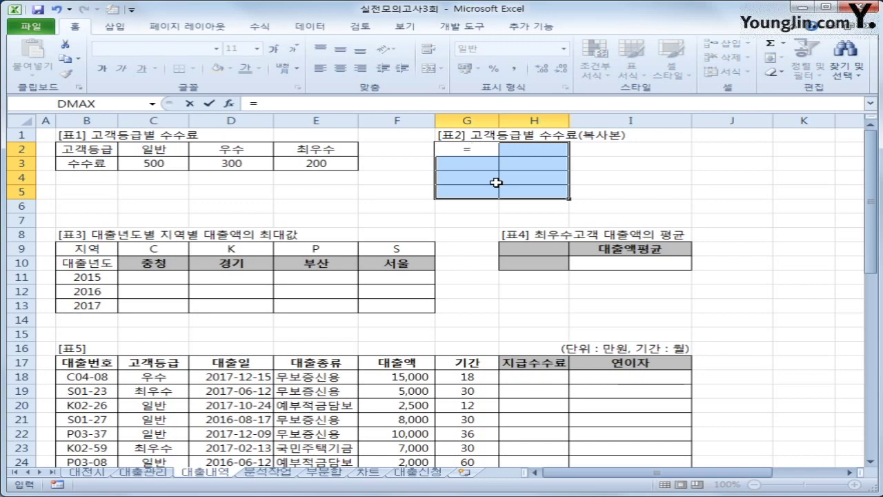
{"action": "type", "text": "tr"}
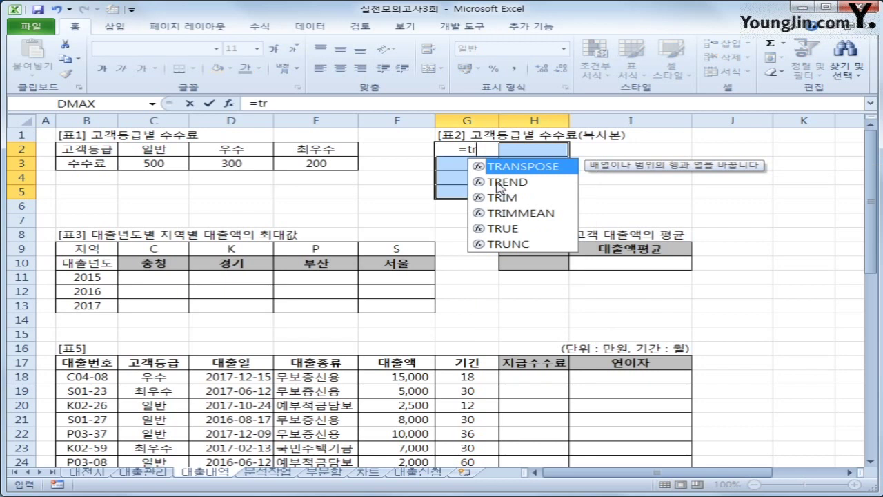
{"action": "key", "text": "Tab"}
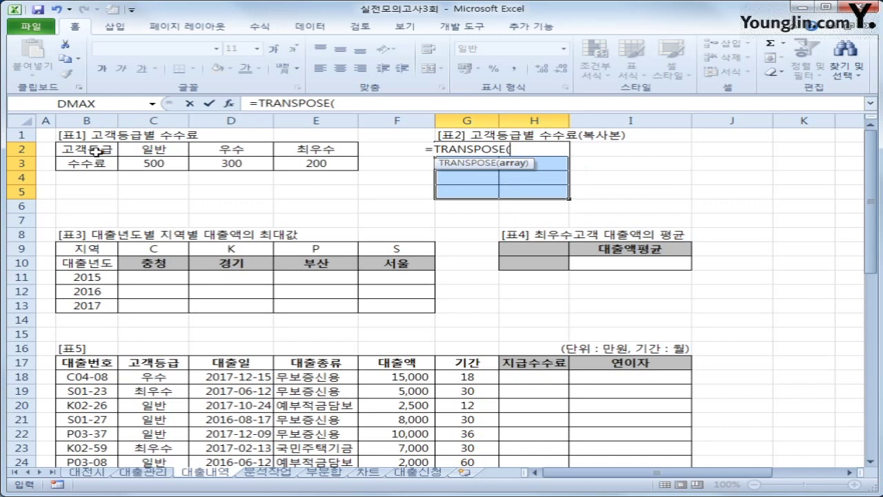
{"action": "left_click_drag", "start_coordinate": [94, 148], "coordinate": [292, 164]}
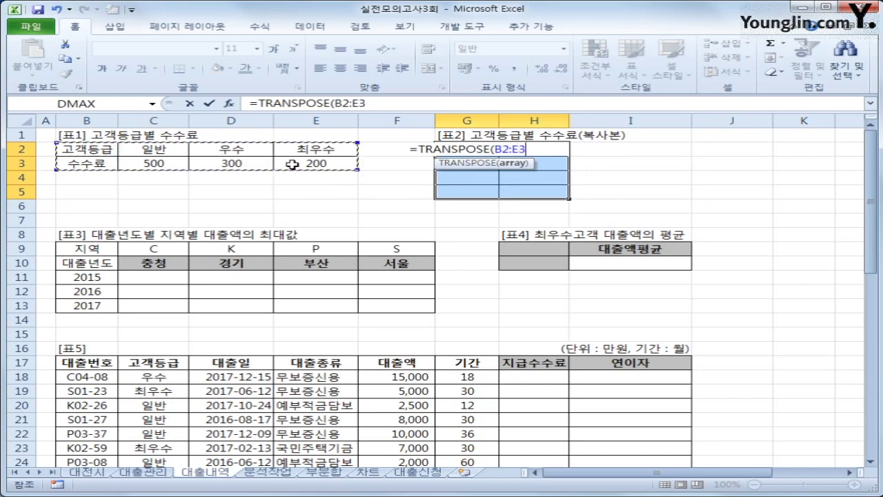
{"action": "type", "text": ")"}
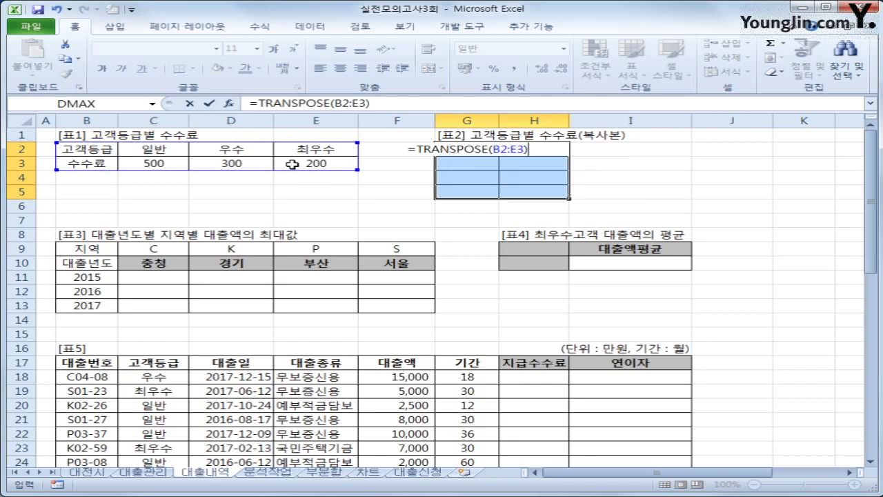
{"action": "key", "text": "ctrl+shift+Return"}
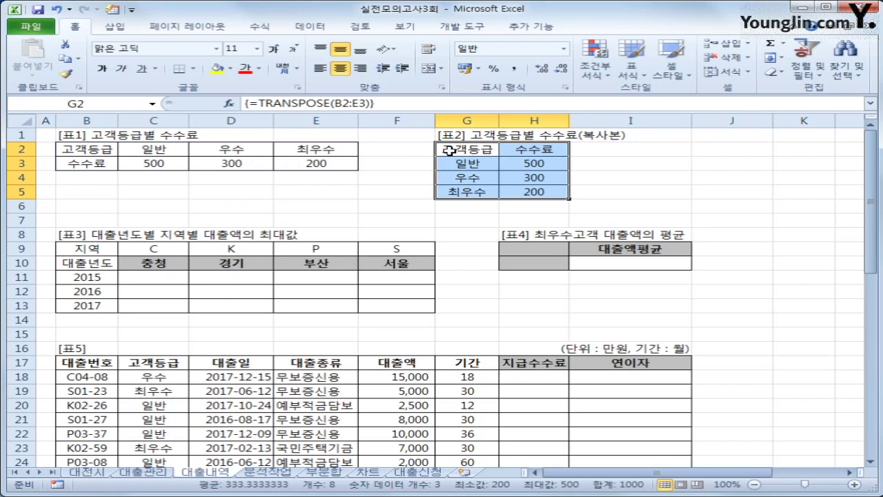
Step: In C11 of [표3], begin a MAX formula taking the year of the 대출일 column: =max((year($D$18:$D$44)
{"action": "left_click", "coordinate": [153, 263]}
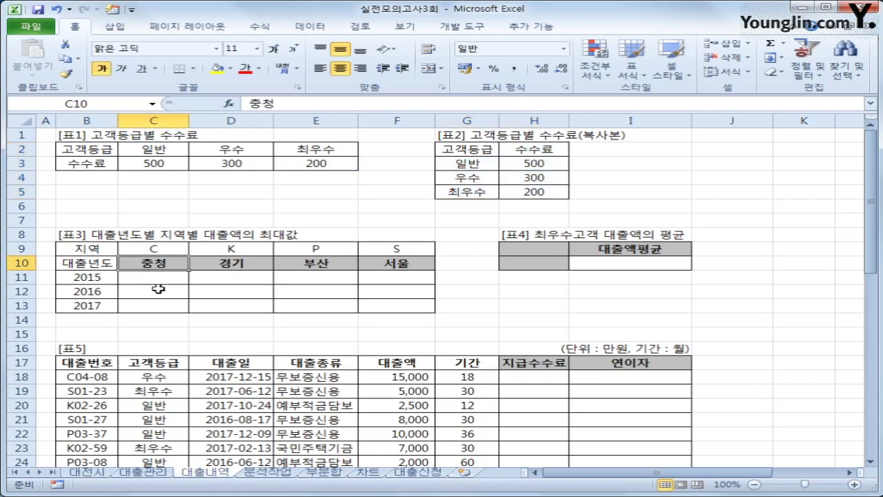
{"action": "left_click", "coordinate": [158, 277]}
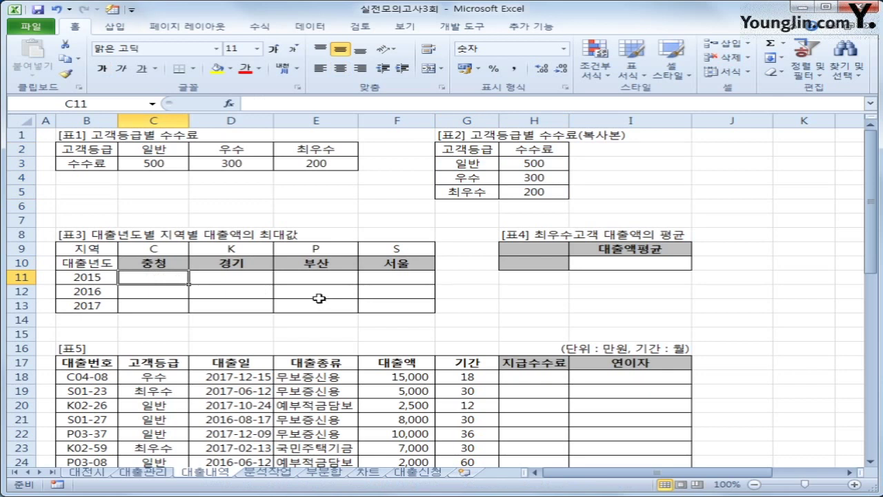
{"action": "type", "text": "=m"}
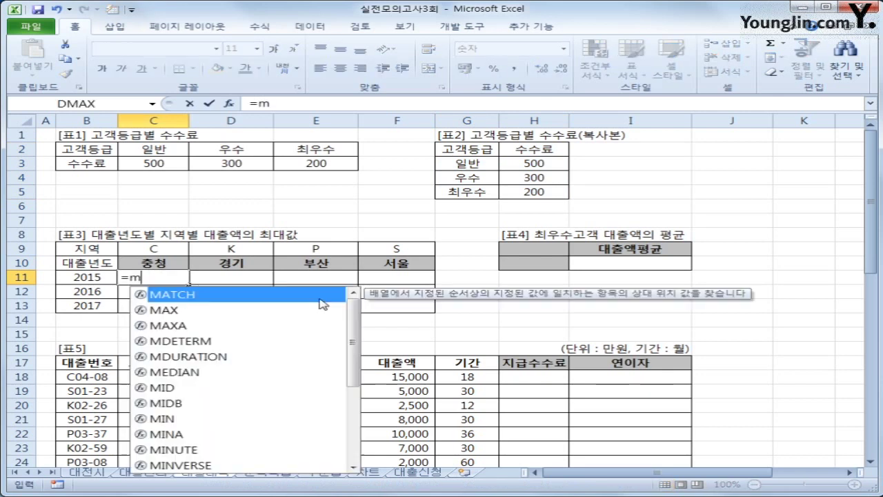
{"action": "type", "text": "ax("}
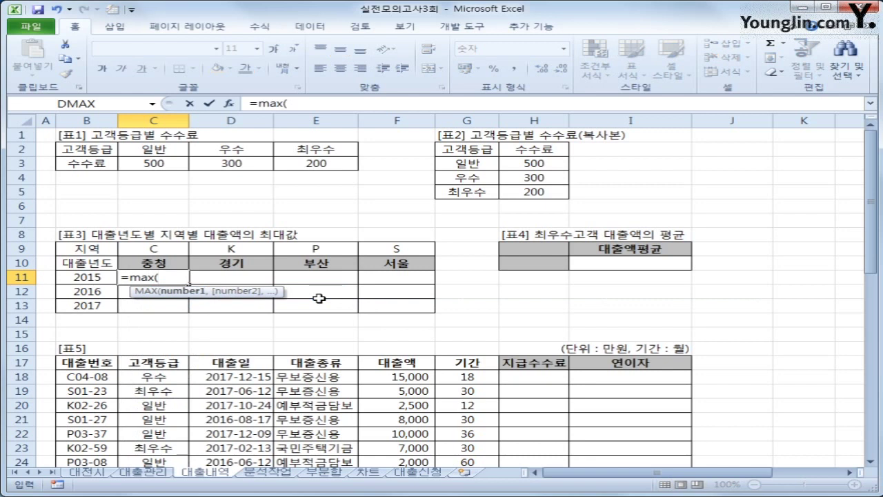
{"action": "type", "text": "(year("}
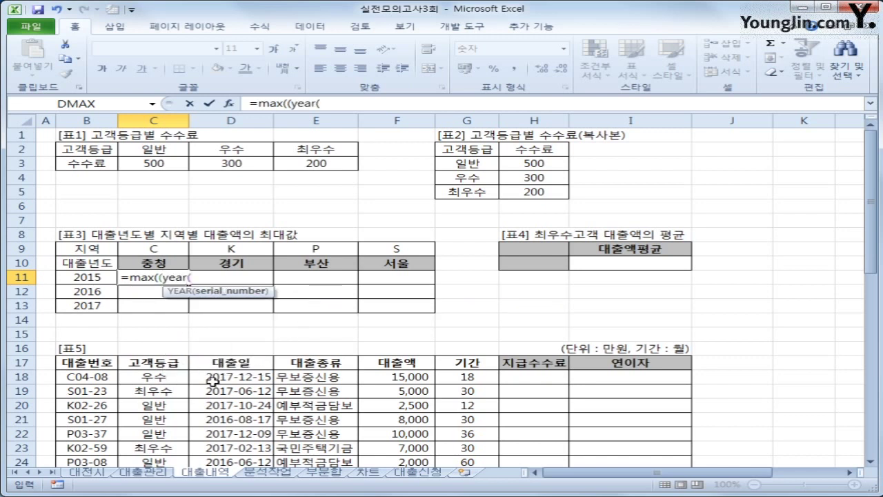
{"action": "left_click_drag", "start_coordinate": [214, 378], "coordinate": [246, 451]}
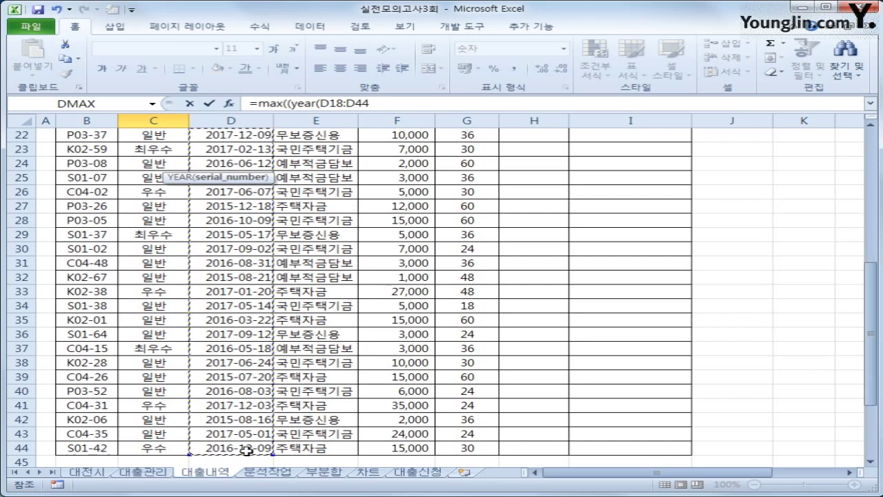
{"action": "key", "text": "F4"}
{"action": "type", "text": ")"}
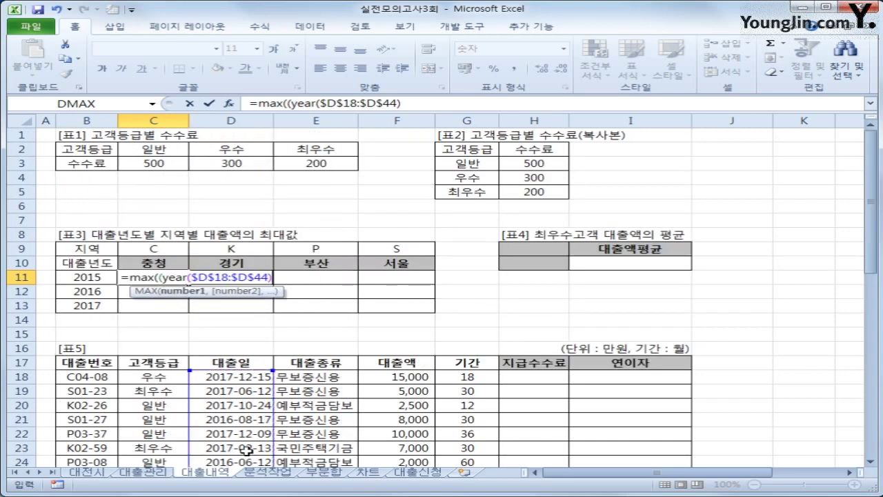
Step: Complete the formula's year condition by comparing it with $B11, column fixed, and open a second multiplied condition
{"action": "type", "text": "="}
{"action": "key", "text": "Left"}
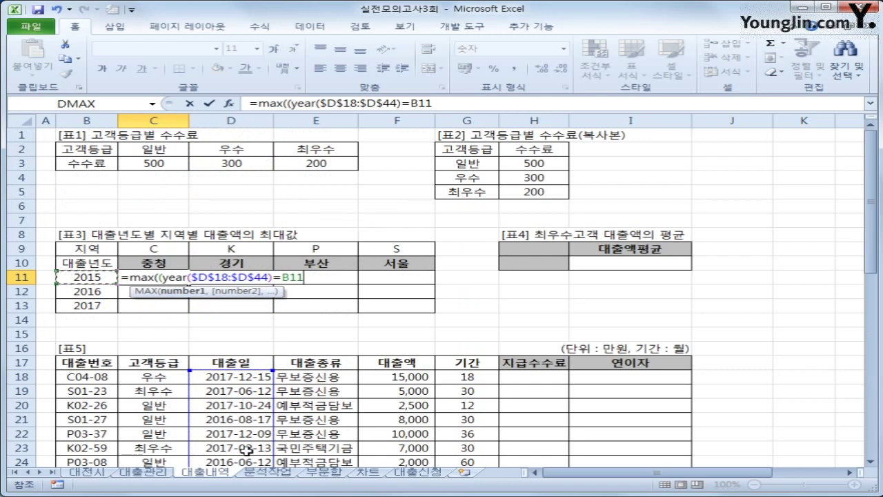
{"action": "key", "text": "F4"}
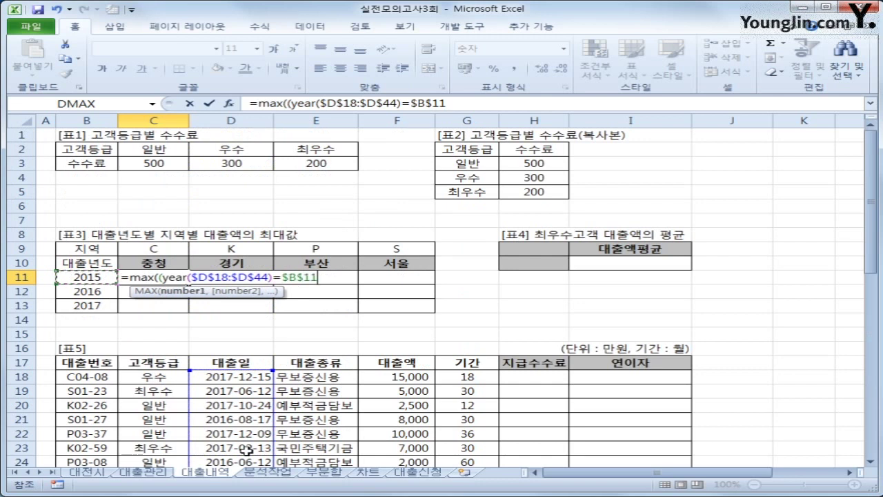
{"action": "key", "text": "F4"}
{"action": "key", "text": "F4"}
{"action": "type", "text": ")*("}
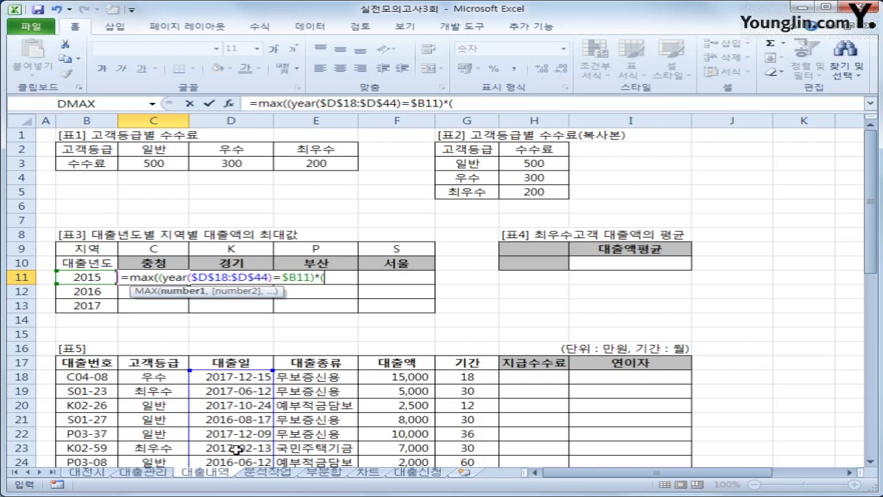
Step: Add the region condition left($B$18:$B$44,1)=C$9 to the formula, matching the first letter of 대출번호
{"action": "type", "text": "left("}
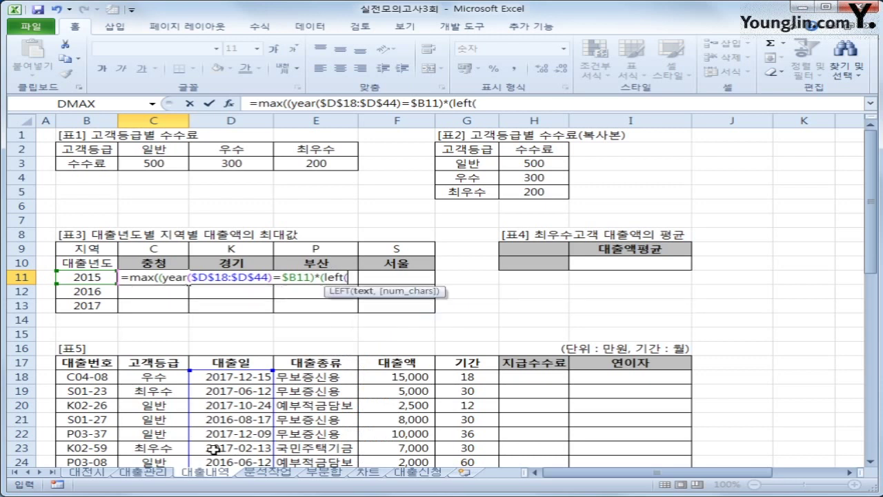
{"action": "scroll", "coordinate": [214, 449], "scroll_direction": "down", "scroll_amount": 2}
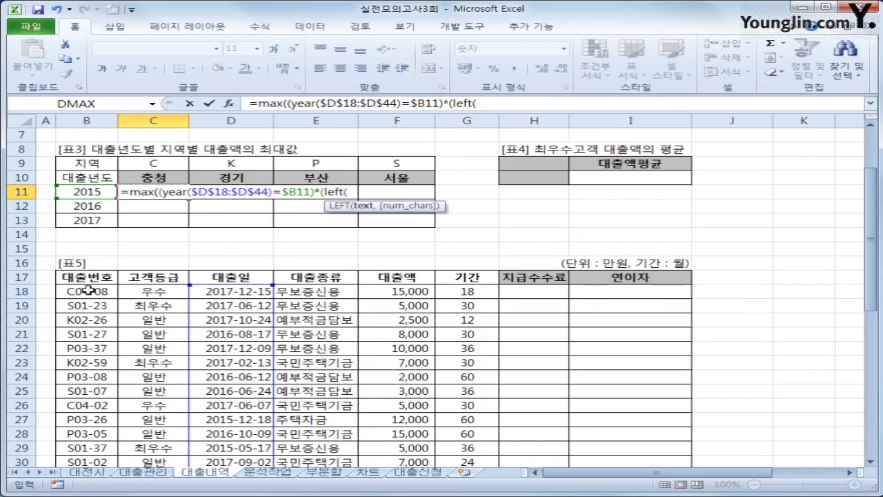
{"action": "left_click_drag", "start_coordinate": [90, 283], "coordinate": [93, 447]}
{"action": "key", "text": "F4"}
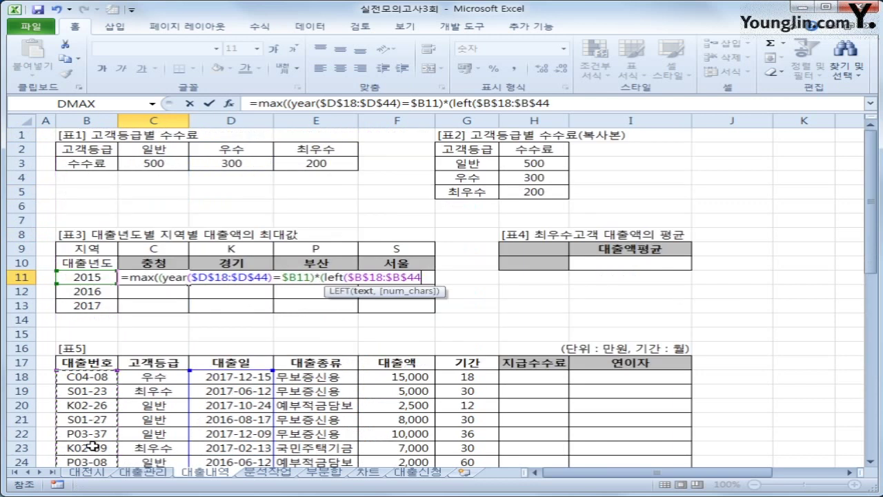
{"action": "type", "text": ",1"}
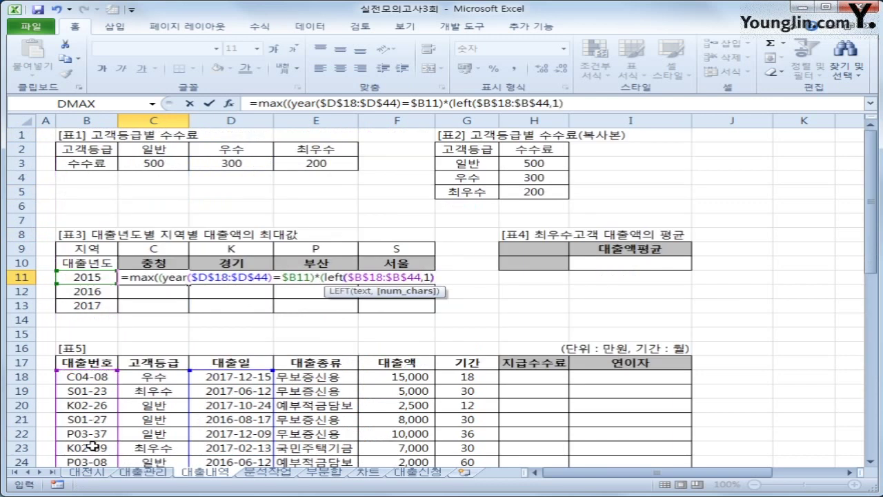
{"action": "type", "text": "="}
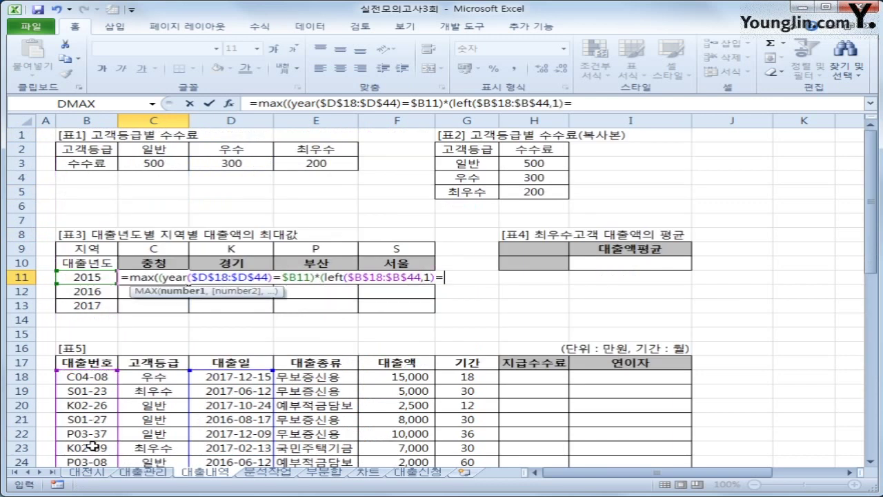
{"action": "left_click", "coordinate": [163, 247]}
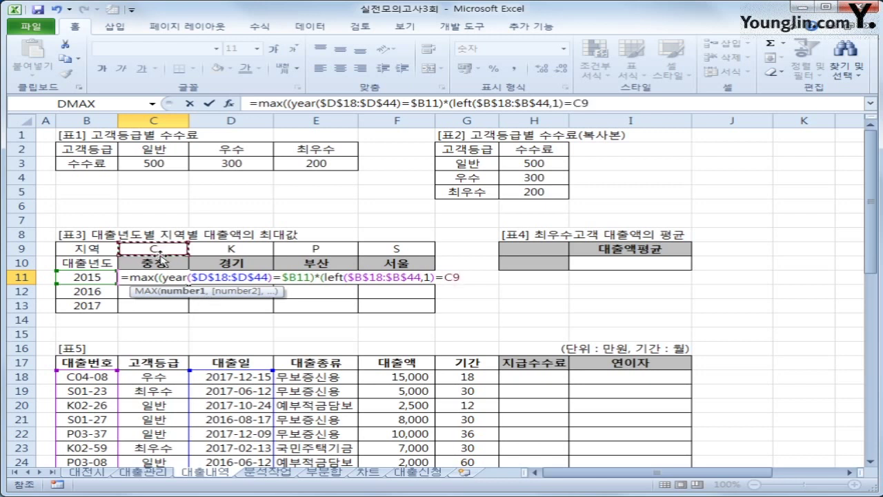
{"action": "key", "text": "F4"}
{"action": "key", "text": "F4"}
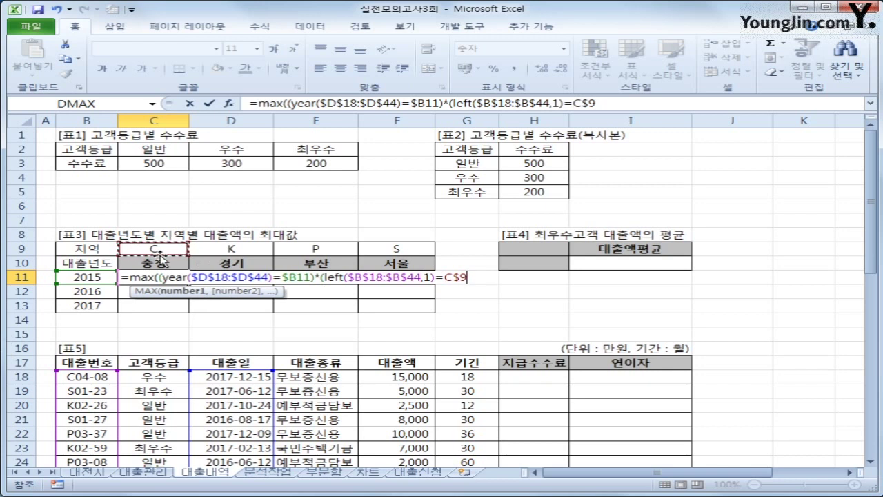
{"action": "type", "text": ")"}
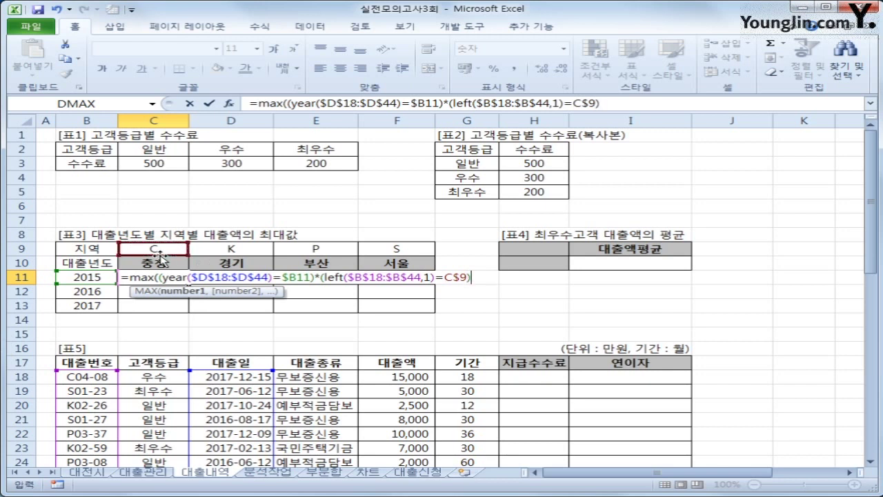
Step: Multiply the MAX conditions by $F$18:$F$44, enter it as an array formula, and fill it across C11:F13 of [표3]
{"action": "type", "text": "*"}
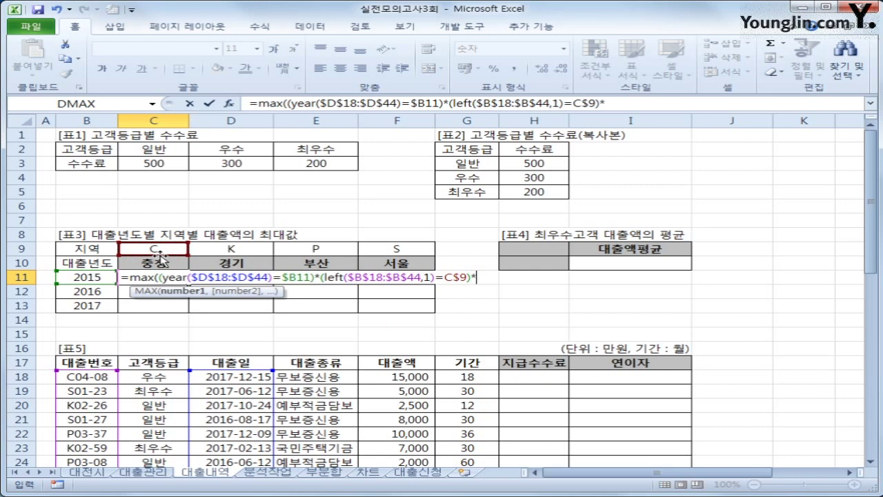
{"action": "left_click", "coordinate": [399, 376]}
{"action": "left_click_drag", "start_coordinate": [400, 389], "coordinate": [414, 449]}
{"action": "key", "text": "F4"}
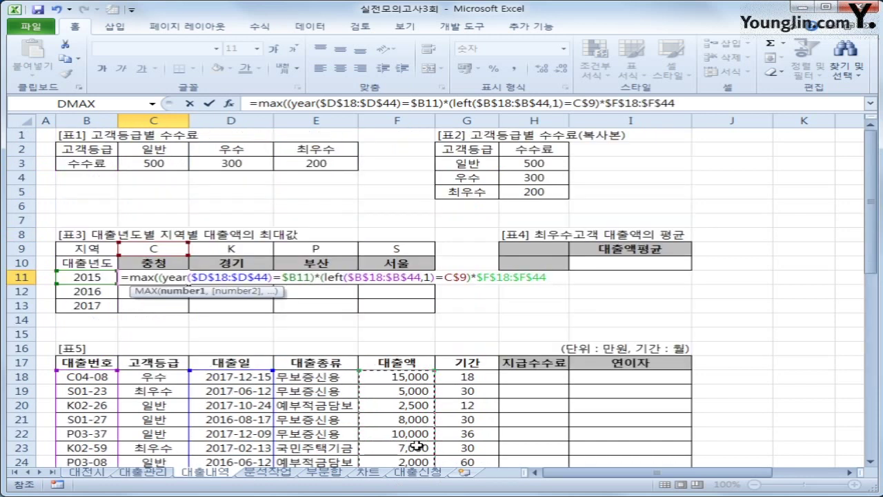
{"action": "type", "text": ")"}
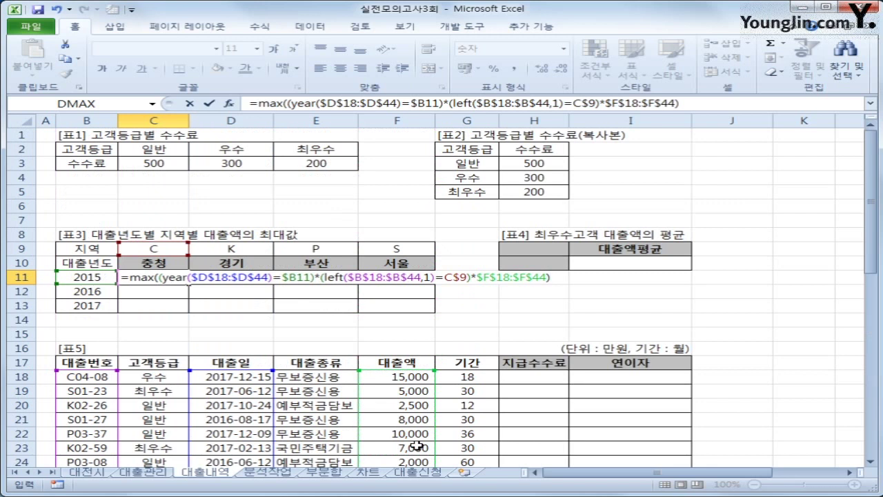
{"action": "key", "text": "ctrl+shift+Return"}
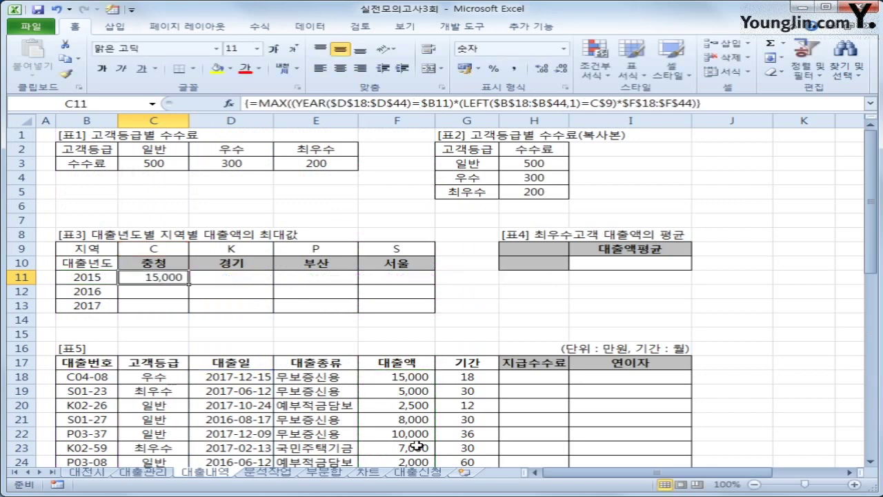
{"action": "left_click_drag", "start_coordinate": [188, 284], "coordinate": [416, 316]}
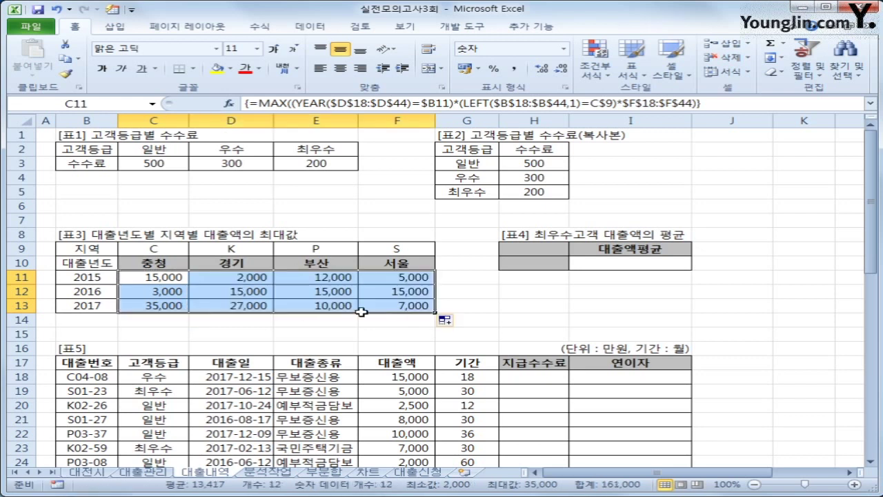
{"action": "left_click", "coordinate": [157, 278]}
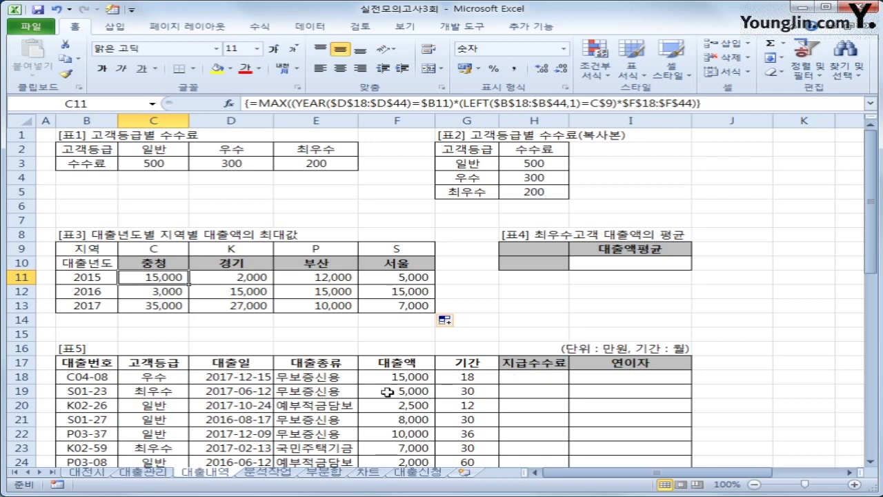
Step: Enter the criteria for [표4]: the field name 고객등급 in H9 and 최우수 in H10
{"action": "left_click", "coordinate": [102, 379]}
{"action": "left_click", "coordinate": [102, 362]}
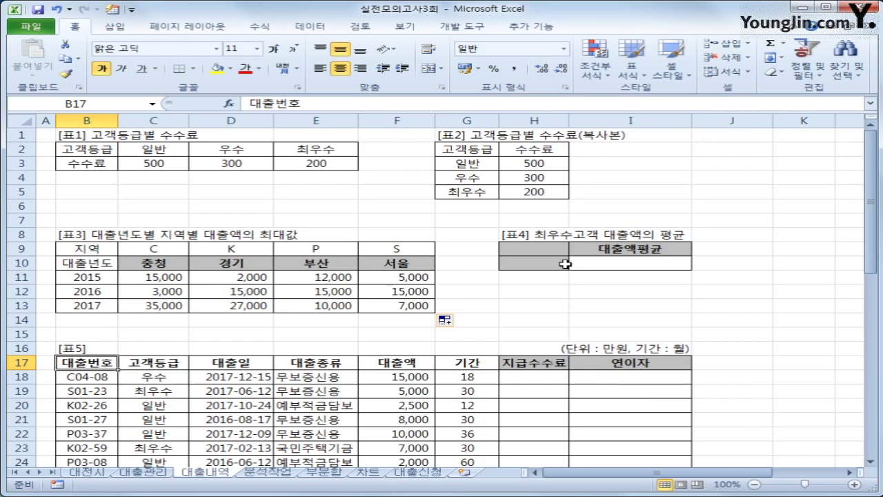
{"action": "left_click", "coordinate": [544, 253]}
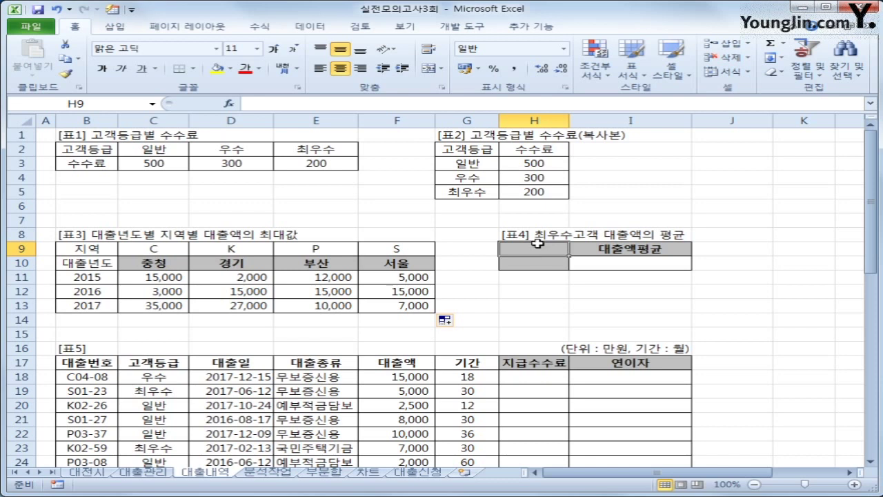
{"action": "type", "text": "cfvo"}
{"action": "key", "text": "BackSpace"}
{"action": "key", "text": "BackSpace"}
{"action": "key", "text": "BackSpace"}
{"action": "key", "text": "BackSpace"}
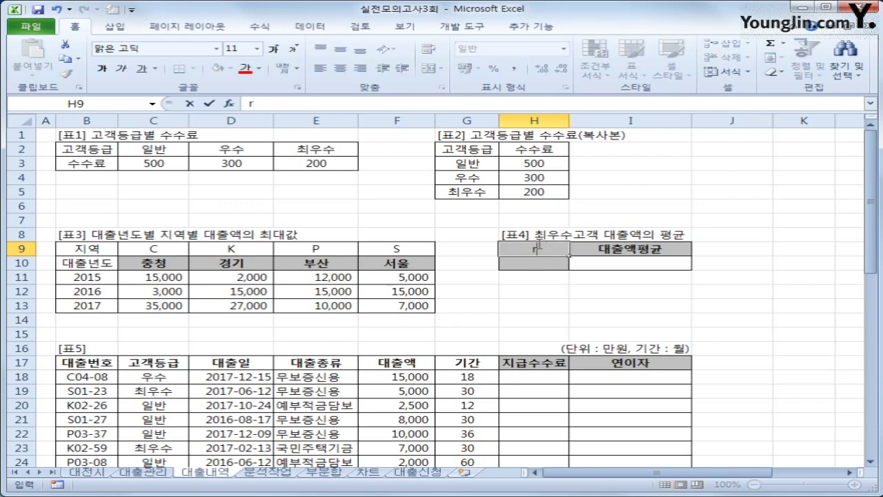
{"action": "type", "text": "고객ㄷ"}
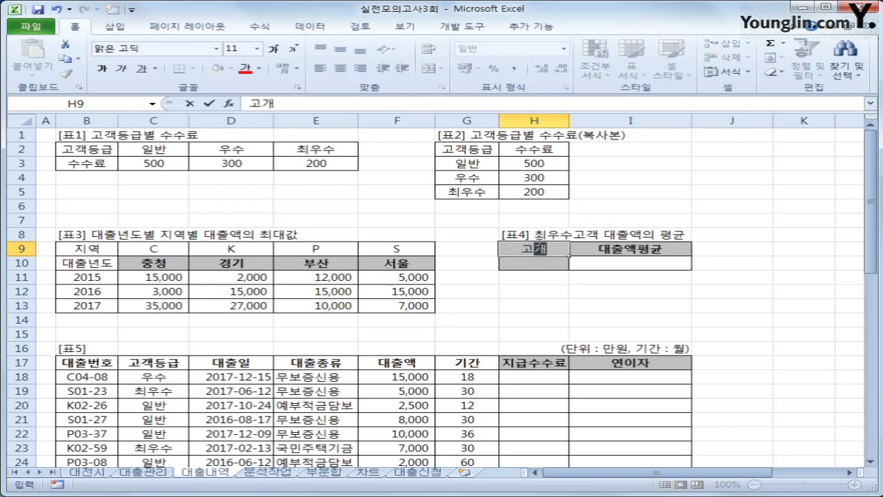
{"action": "type", "text": "등급"}
{"action": "key", "text": "Return"}
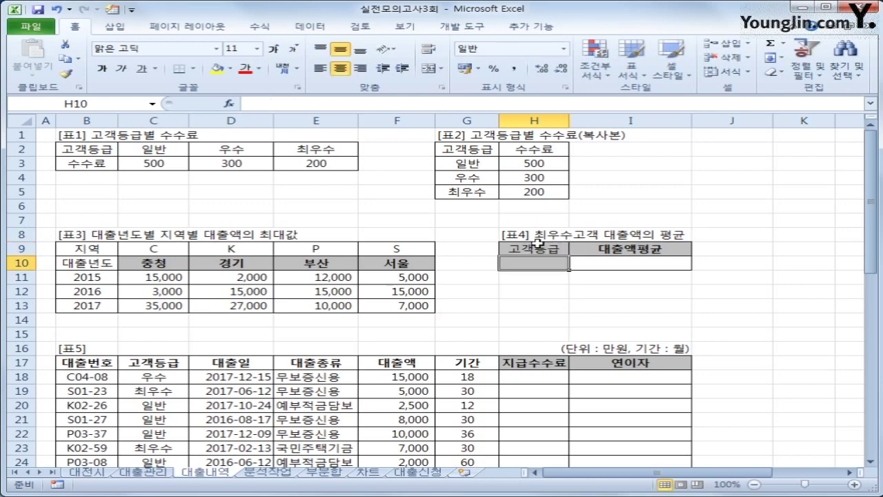
{"action": "type", "text": "최우수"}
{"action": "key", "text": "Return"}
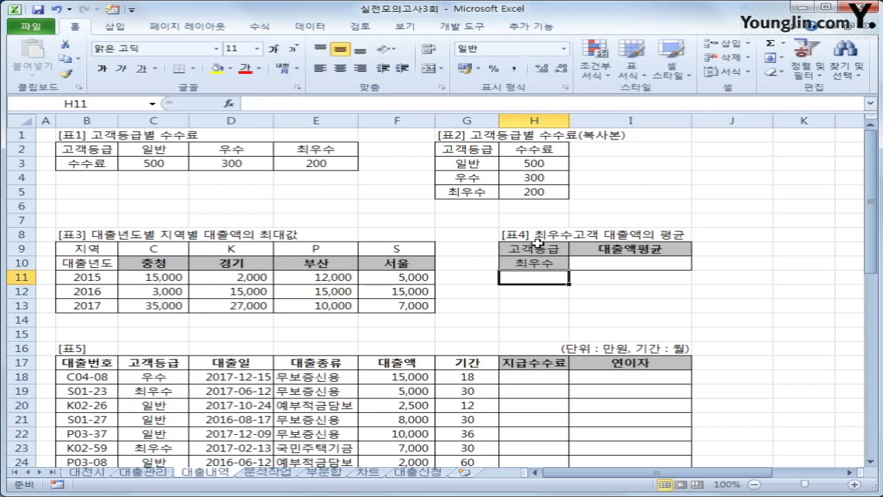
Step: In I10, insert the database function DAVERAGE with B17:I44 as its database
{"action": "left_click", "coordinate": [605, 262]}
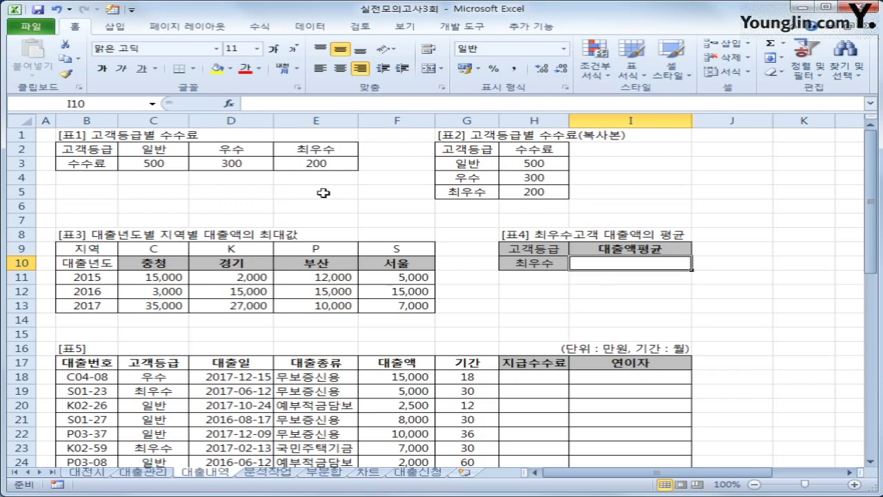
{"action": "left_click", "coordinate": [229, 104]}
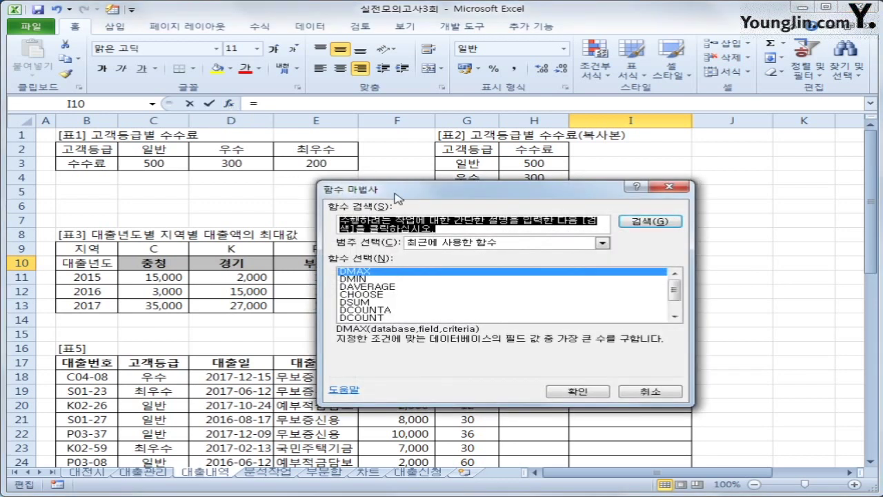
{"action": "left_click", "coordinate": [470, 243]}
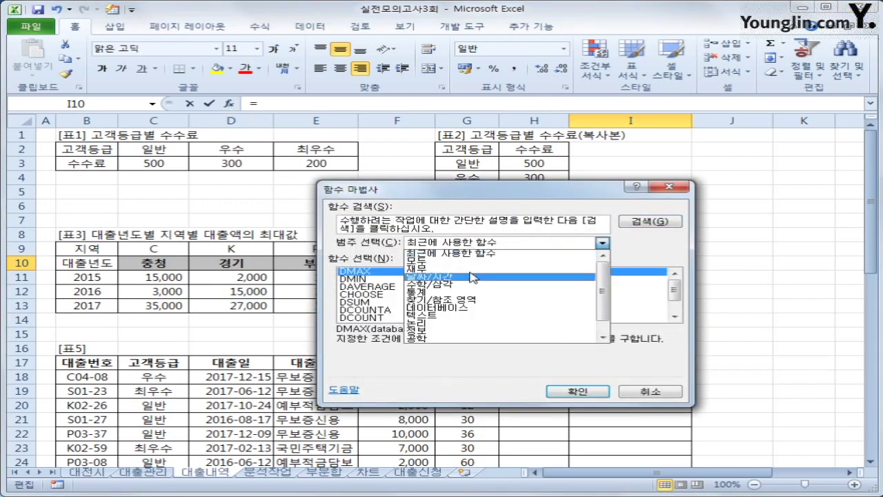
{"action": "left_click", "coordinate": [469, 308]}
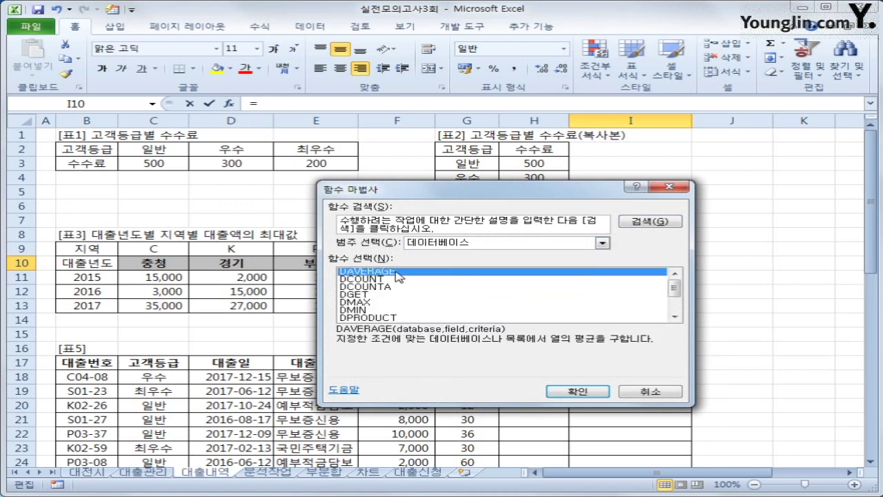
{"action": "left_click", "coordinate": [578, 391]}
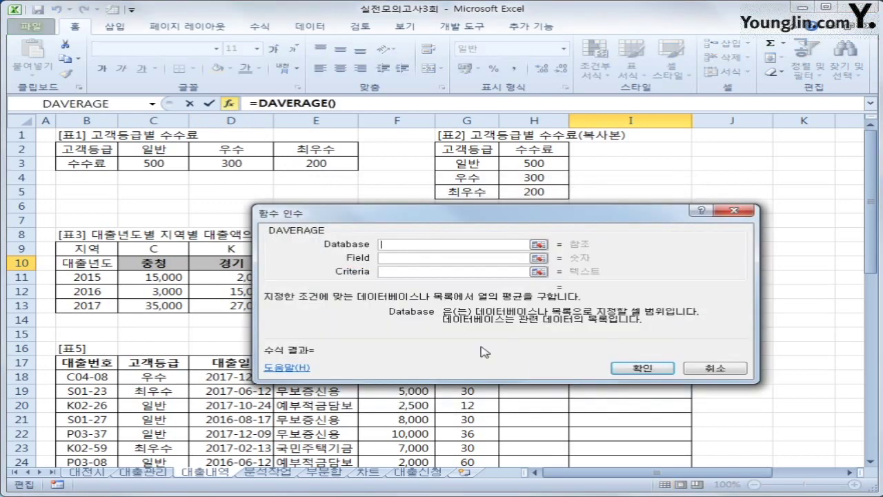
{"action": "left_click_drag", "start_coordinate": [103, 364], "coordinate": [618, 434]}
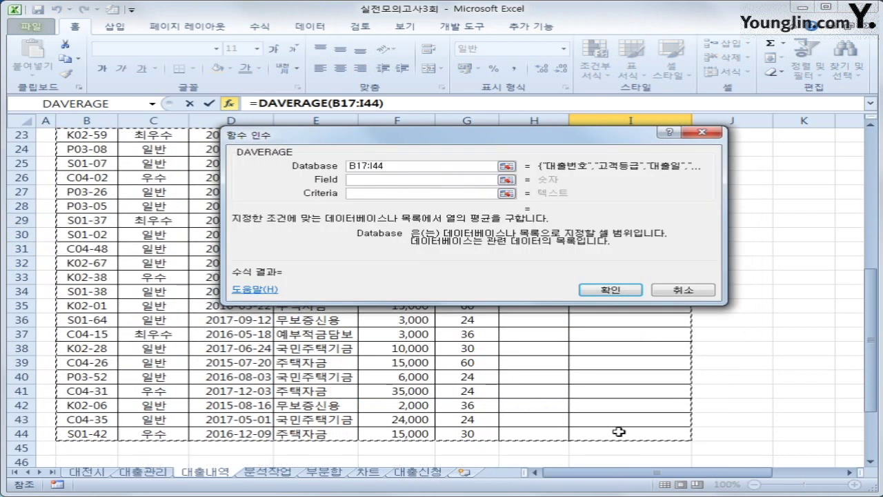
Step: Set the DAVERAGE field to F17 and its criteria to H9:H10, and enter the function in I10
{"action": "left_click", "coordinate": [393, 181]}
{"action": "scroll", "coordinate": [662, 311], "scroll_direction": "up", "scroll_amount": 2}
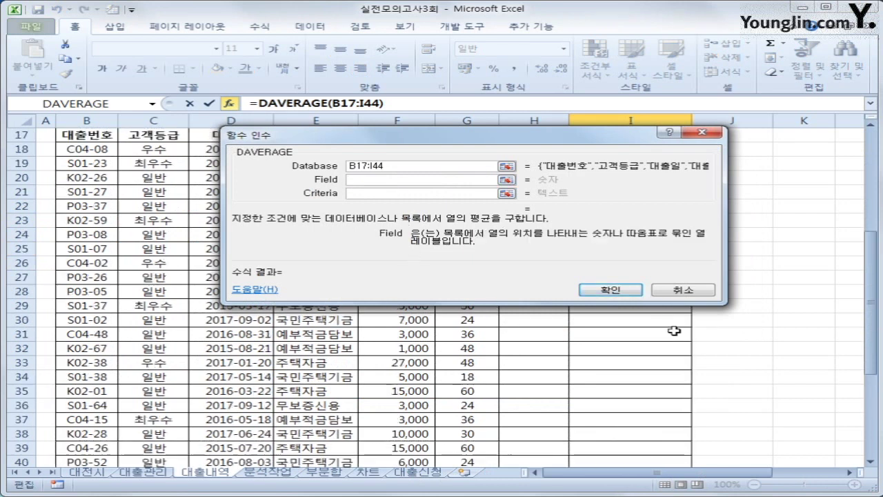
{"action": "left_click_drag", "start_coordinate": [617, 138], "coordinate": [635, 234]}
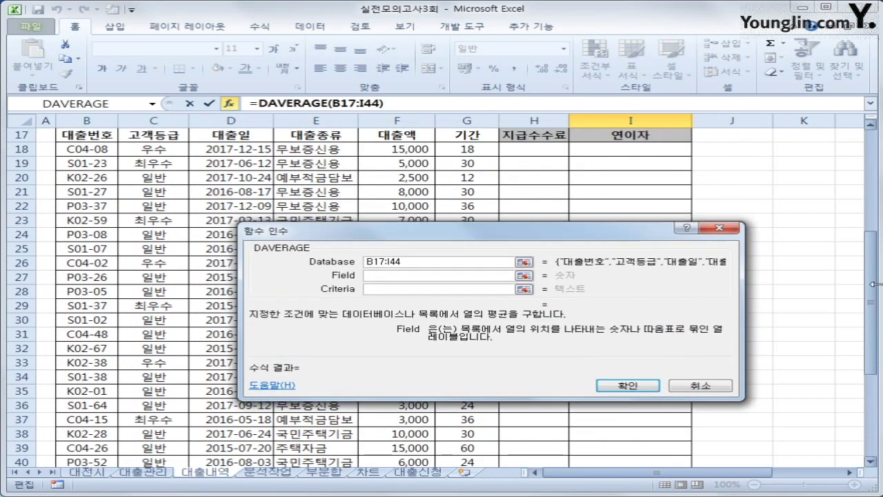
{"action": "scroll", "coordinate": [875, 288], "scroll_direction": "up", "scroll_amount": 3}
{"action": "left_click_drag", "start_coordinate": [487, 234], "coordinate": [521, 301]}
{"action": "left_click", "coordinate": [409, 263]}
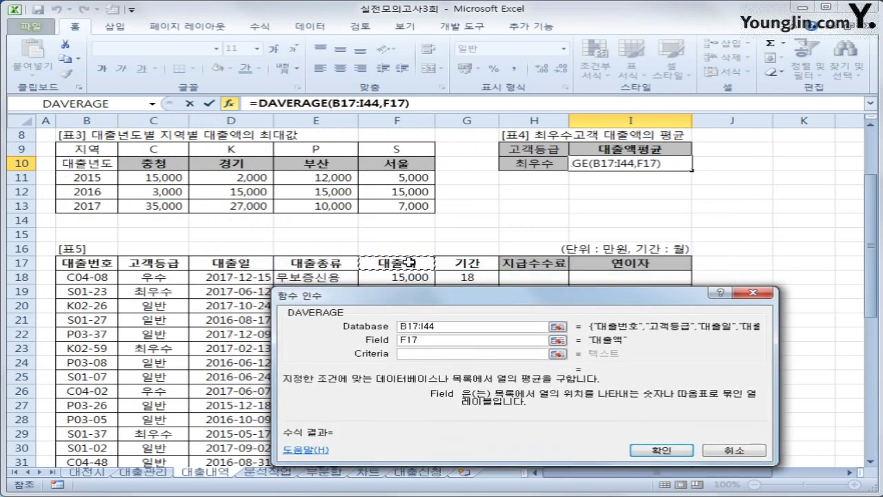
{"action": "left_click", "coordinate": [423, 353]}
{"action": "left_click_drag", "start_coordinate": [528, 148], "coordinate": [528, 166]}
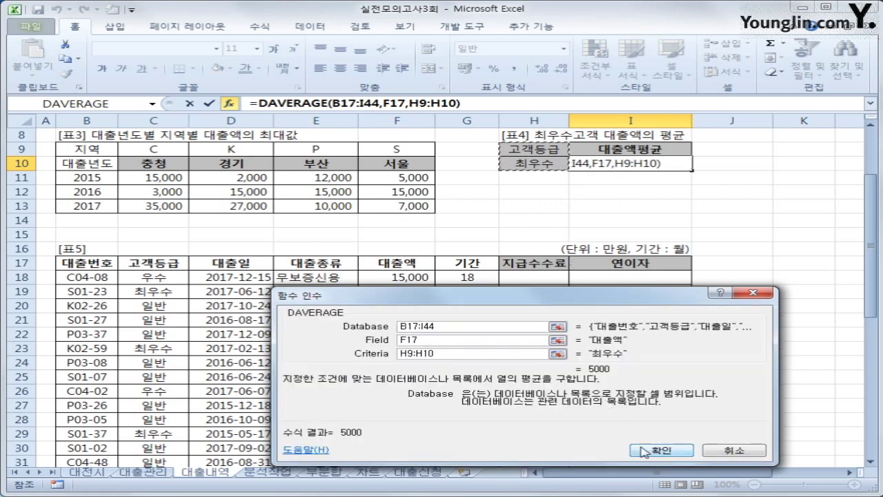
{"action": "key", "text": "Return"}
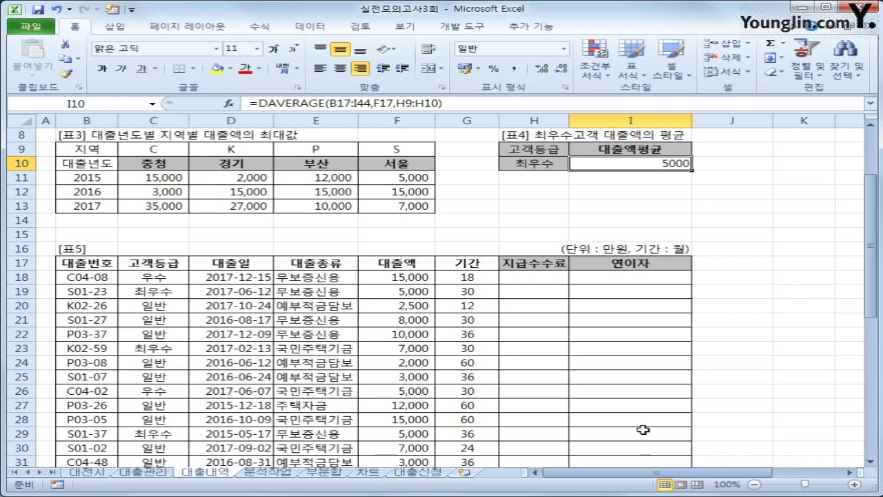
Step: Start wrapping the DAVERAGE formula in I10 inside a TEXT function
{"action": "left_click", "coordinate": [257, 104]}
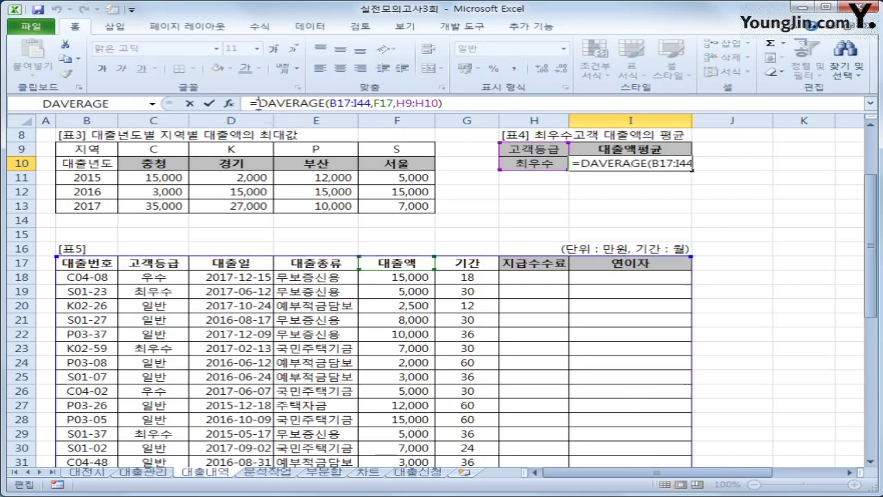
{"action": "type", "text": "ㅅ"}
{"action": "key", "text": "BackSpace"}
{"action": "type", "text": "text("}
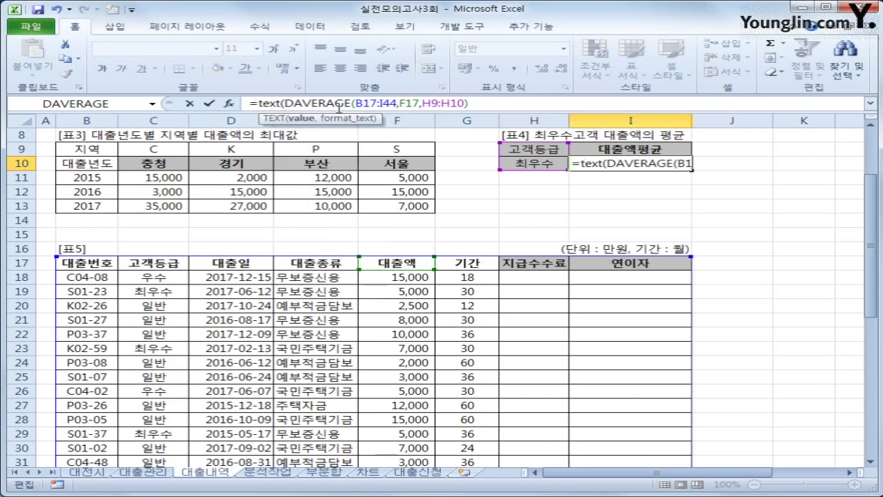
Step: Add the format "#,##0만원" as the TEXT function's second argument and enter the completed formula in I10
{"action": "left_click", "coordinate": [514, 104]}
{"action": "type", "text": ",\"#"}
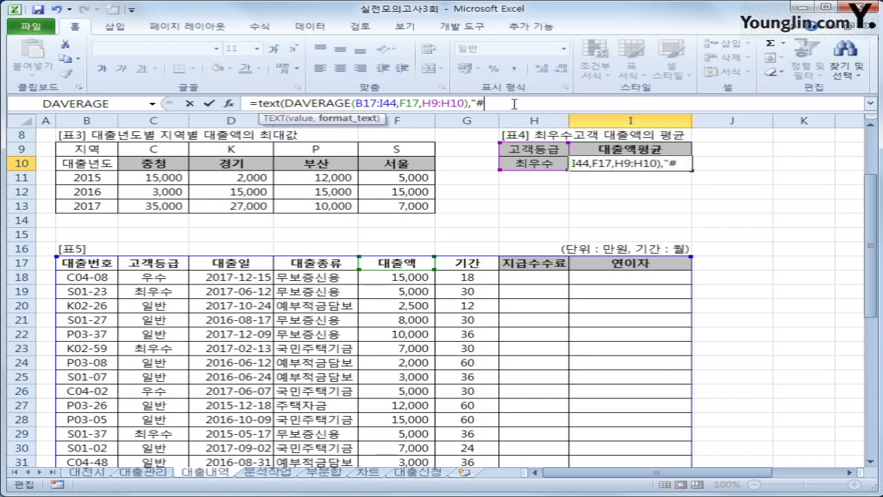
{"action": "type", "text": ",###a"}
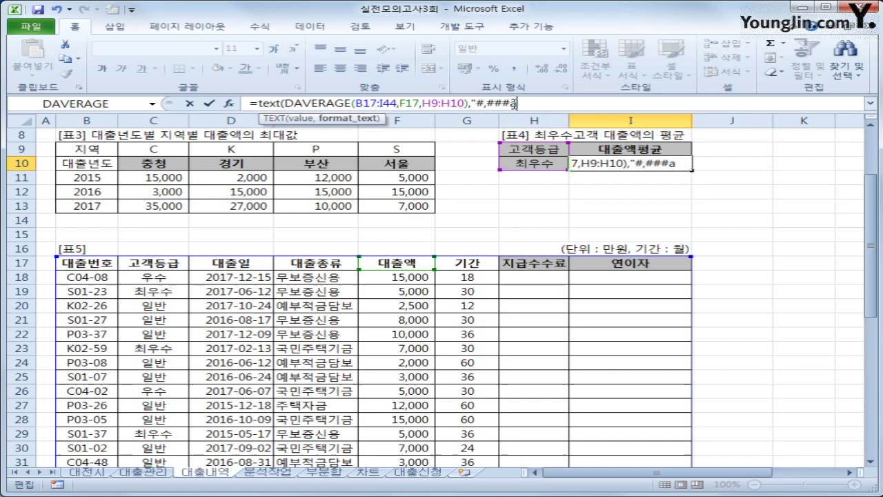
{"action": "key", "text": "BackSpace"}
{"action": "type", "text": "0aks"}
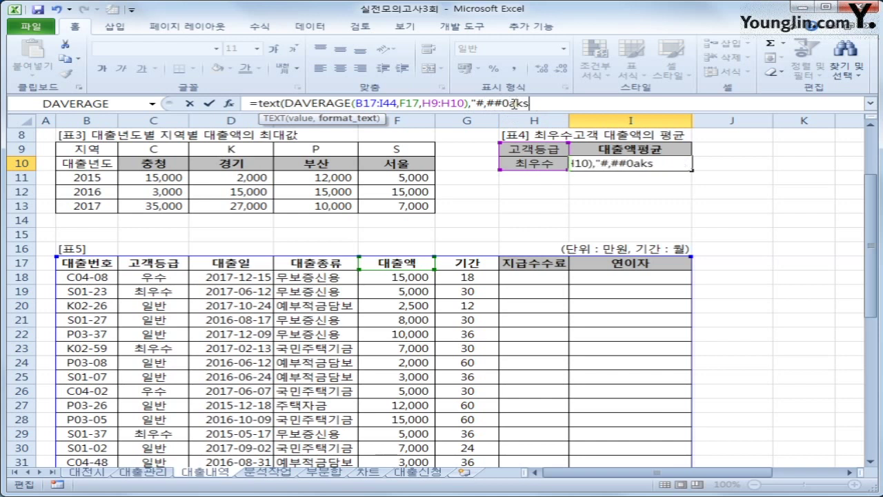
{"action": "key", "text": "BackSpace"}
{"action": "key", "text": "BackSpace"}
{"action": "key", "text": "BackSpace"}
{"action": "type", "text": "ㅁ만원\""}
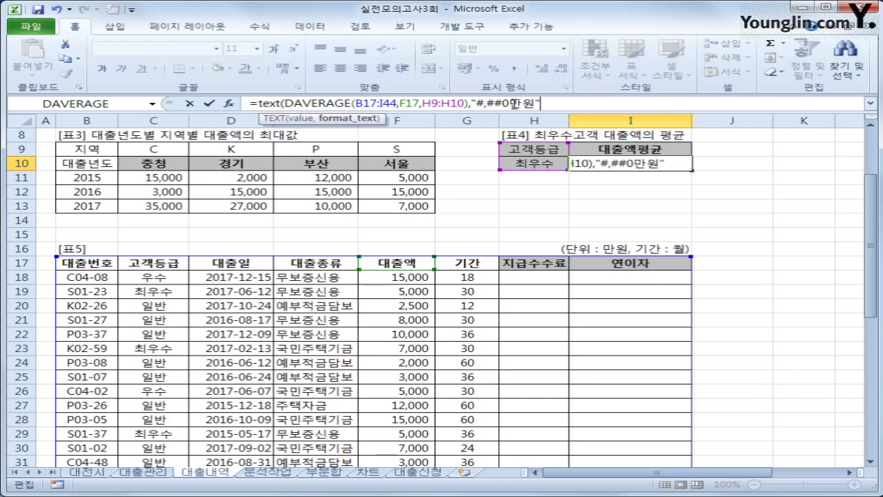
{"action": "type", "text": ")"}
{"action": "key", "text": "Return"}
{"action": "key", "text": "Up"}
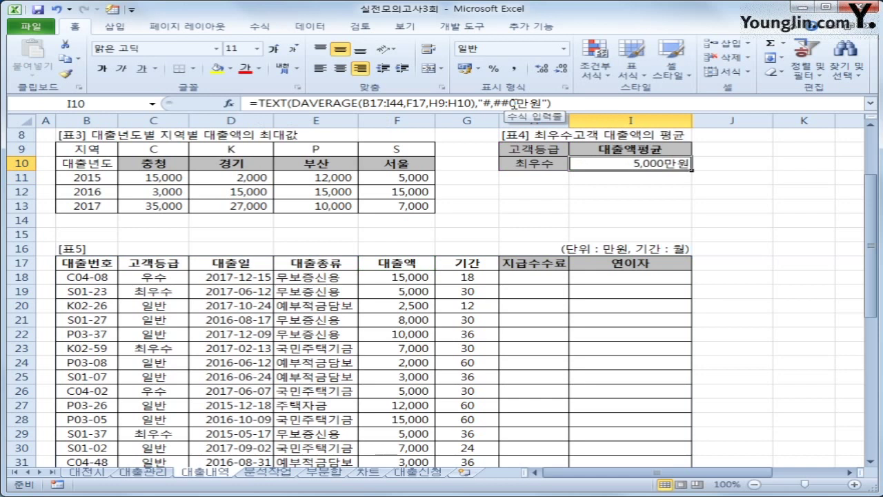
Step: Start an HLOOKUP function in H18, the first 지급수수료 cell of 표5
{"action": "left_click", "coordinate": [547, 279]}
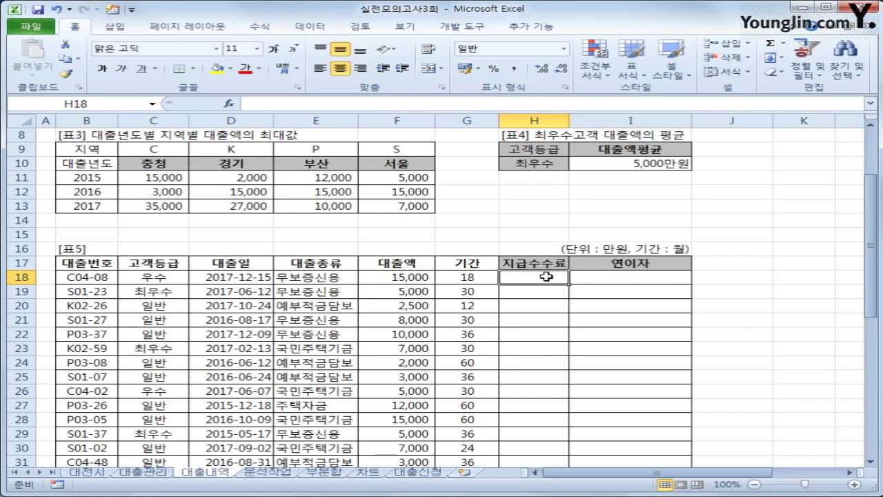
{"action": "scroll", "coordinate": [565, 332], "scroll_direction": "down", "scroll_amount": 9}
{"action": "scroll", "coordinate": [524, 338], "scroll_direction": "up", "scroll_amount": 6}
{"action": "scroll", "coordinate": [520, 338], "scroll_direction": "up", "scroll_amount": 6}
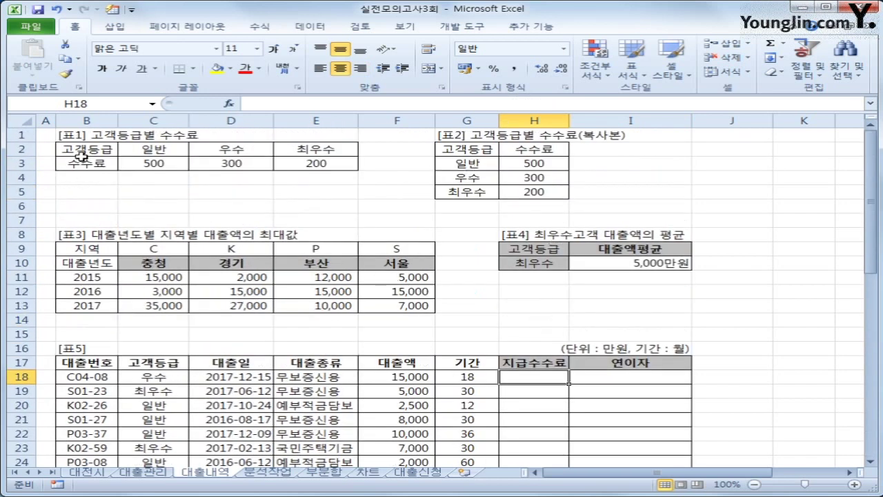
{"action": "left_click_drag", "start_coordinate": [81, 156], "coordinate": [297, 165]}
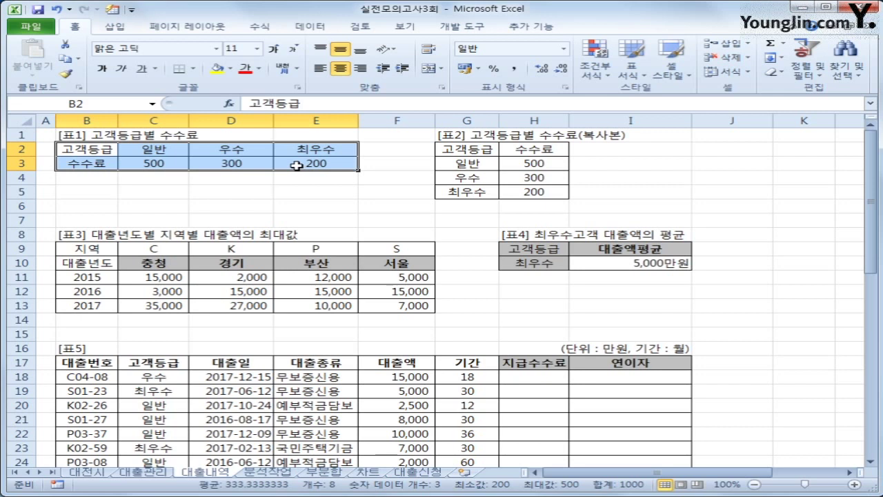
{"action": "left_click", "coordinate": [537, 380]}
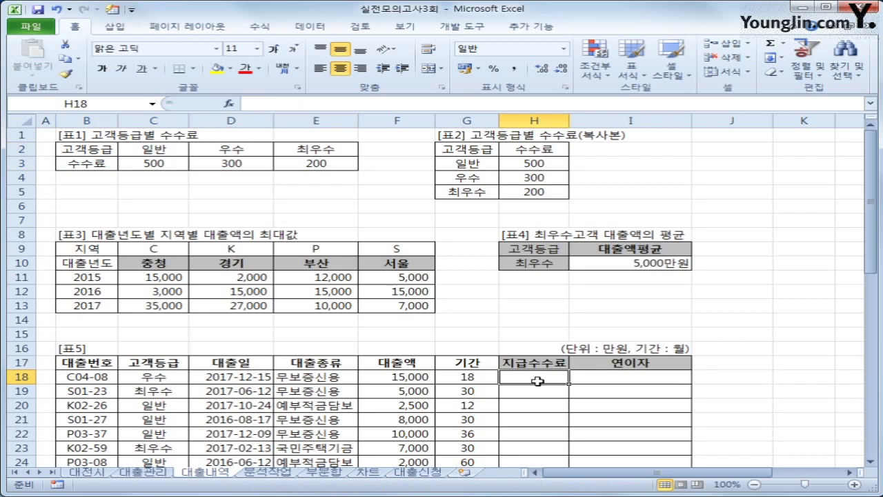
{"action": "type", "text": "="}
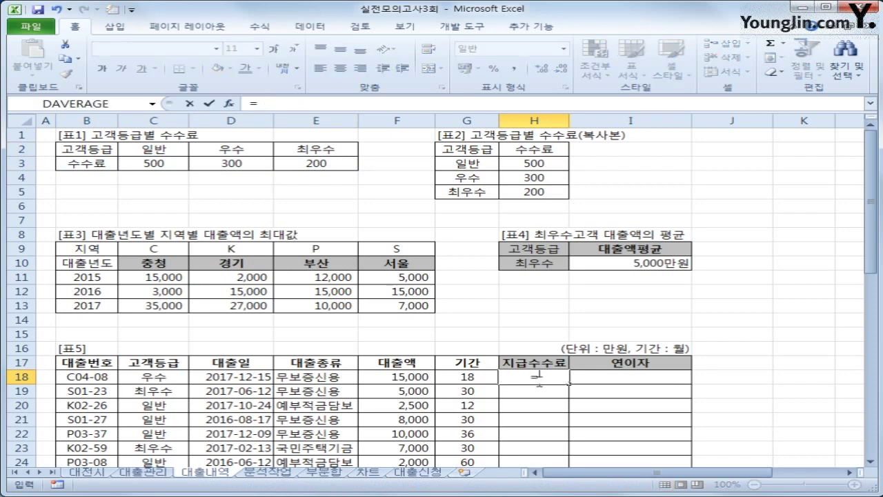
{"action": "type", "text": "hl"}
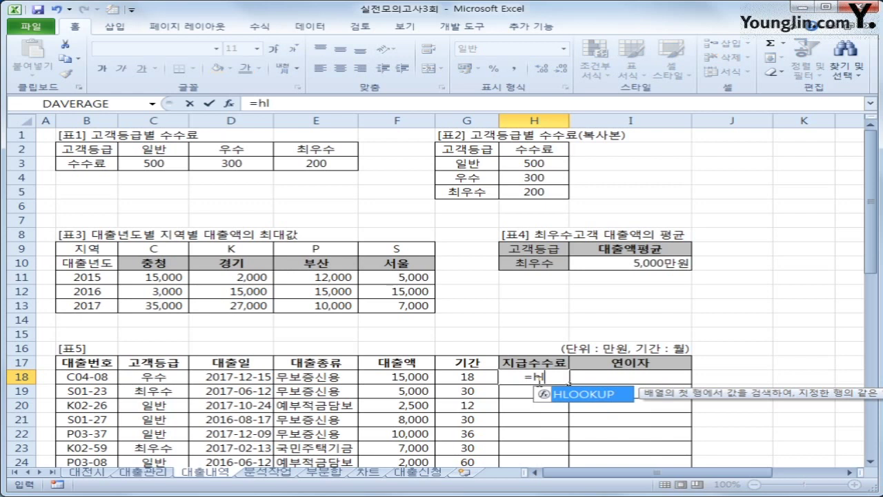
{"action": "key", "text": "Tab"}
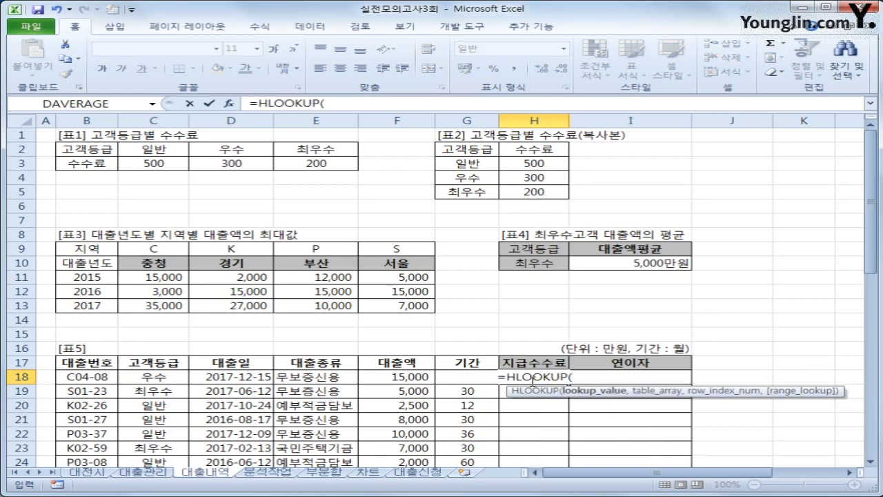
Step: Set the HLOOKUP lookup value to C18 and its table array to the absolute range $B$2:$E$3
{"action": "left_click", "coordinate": [133, 376]}
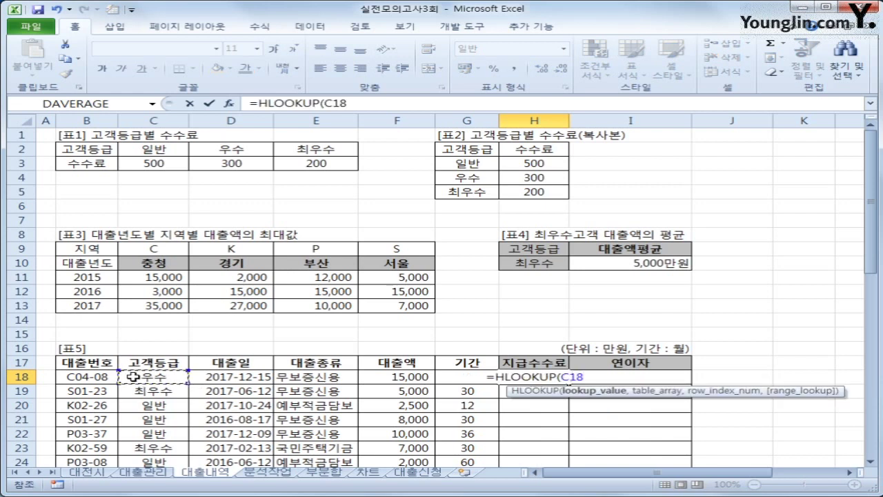
{"action": "type", "text": ","}
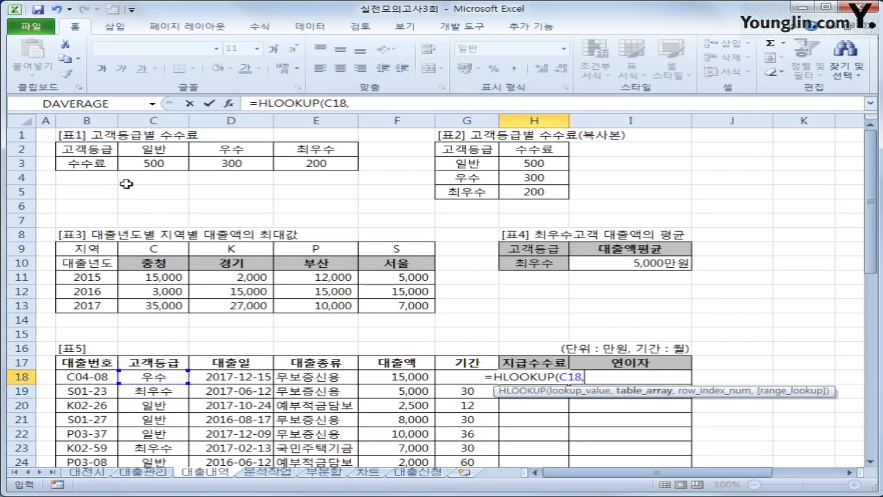
{"action": "left_click_drag", "start_coordinate": [103, 150], "coordinate": [327, 172]}
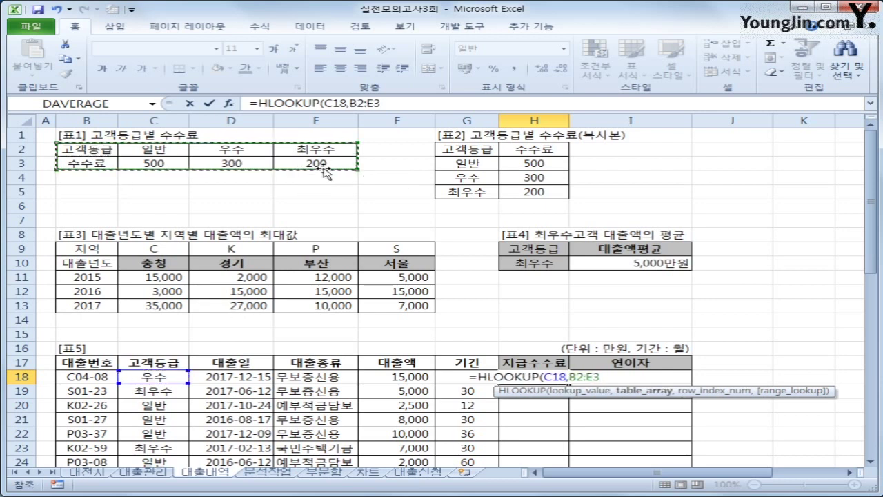
{"action": "key", "text": "F4"}
{"action": "type", "text": ","}
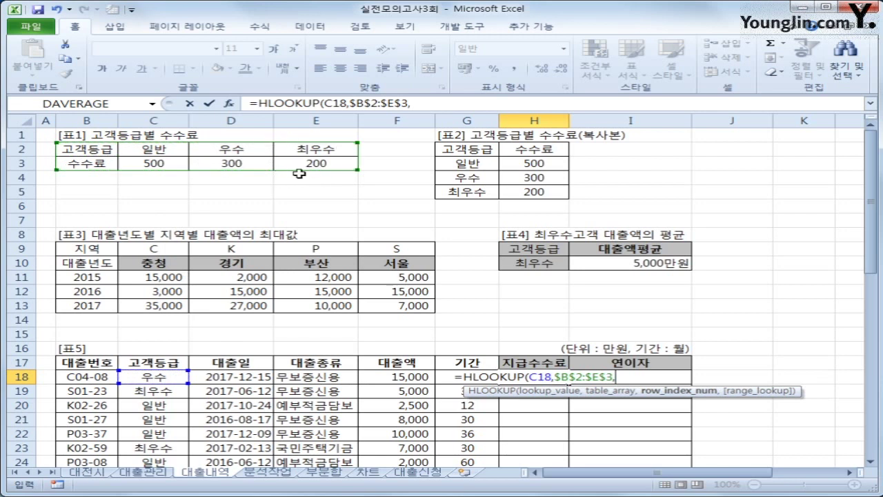
Step: Set the HLOOKUP row index to 2 and the match type to 0, and enter the formula in H18
{"action": "type", "text": "2,"}
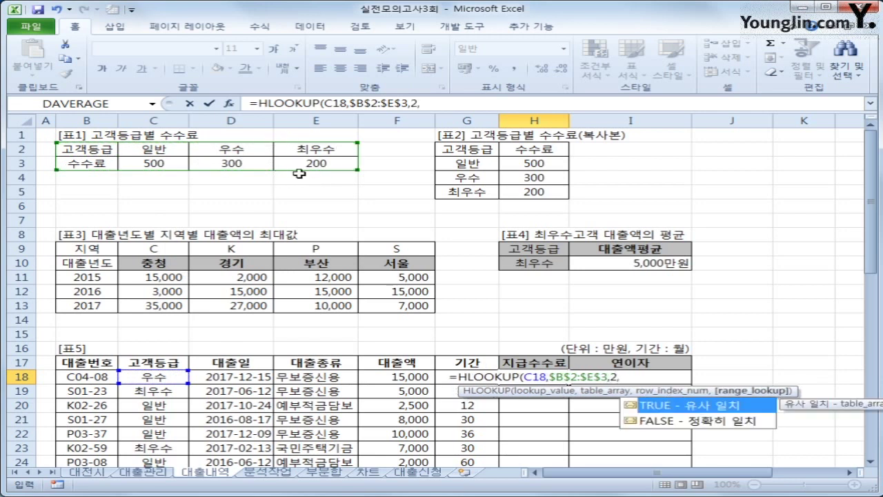
{"action": "type", "text": "0"}
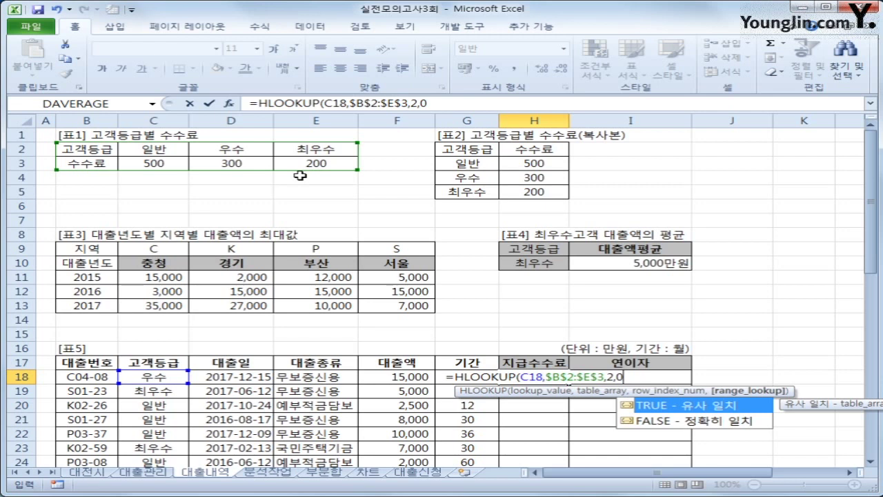
{"action": "type", "text": ")"}
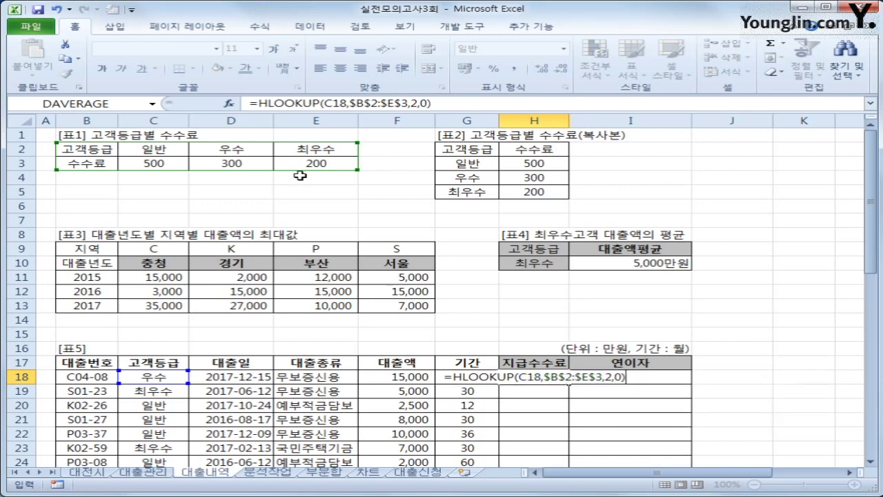
{"action": "key", "text": "Return"}
{"action": "key", "text": "Up"}
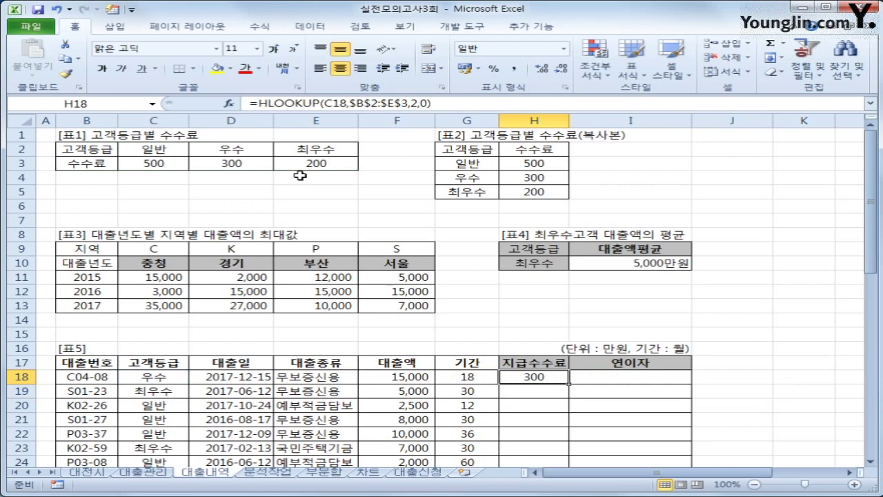
Step: Append +IF(G18>=30,50,0) to the HLOOKUP formula in H18 and enter the extended formula
{"action": "left_click", "coordinate": [475, 106]}
{"action": "type", "text": "+"}
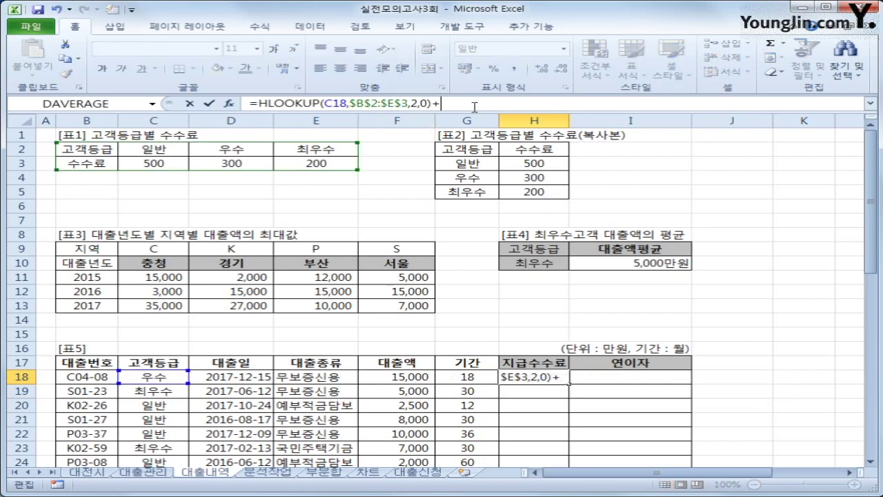
{"action": "type", "text": "ㅑ"}
{"action": "key", "text": "BackSpace"}
{"action": "type", "text": "if("}
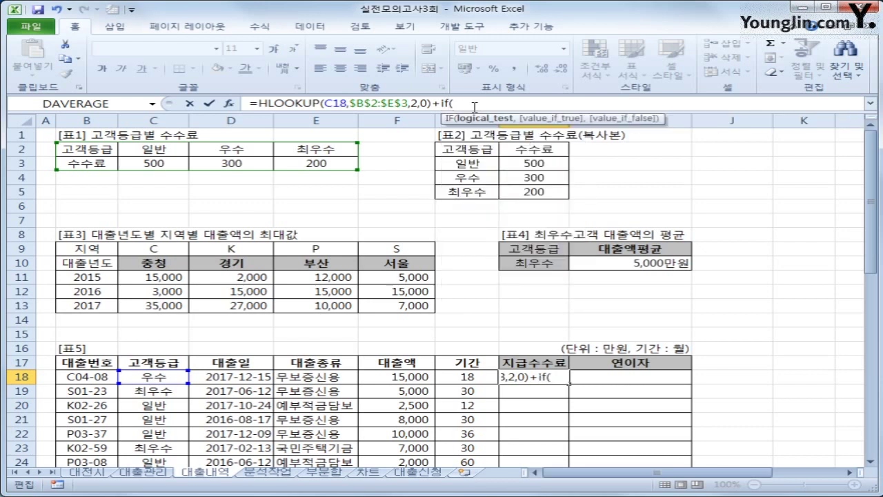
{"action": "left_click", "coordinate": [467, 378]}
{"action": "type", "text": ">="}
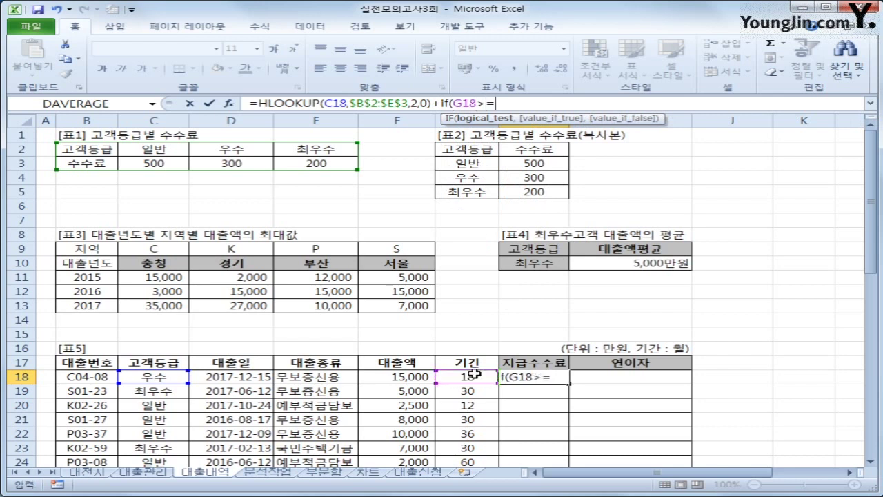
{"action": "type", "text": "30,"}
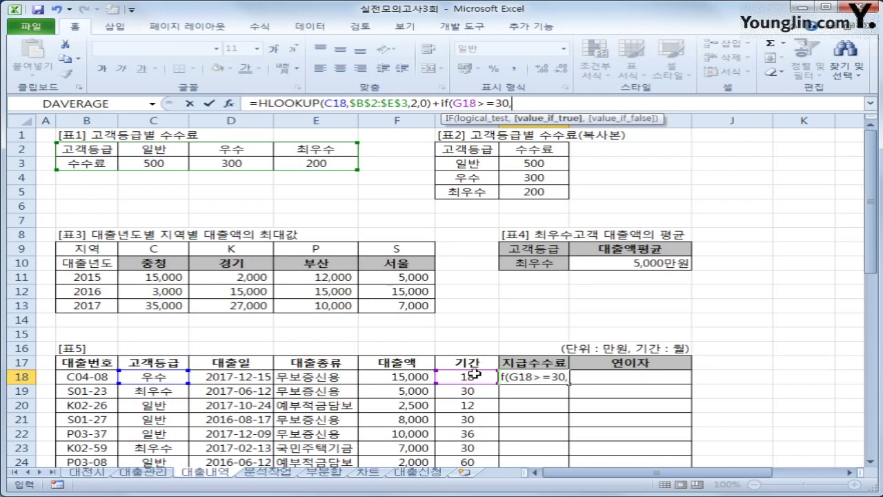
{"action": "type", "text": "50,"}
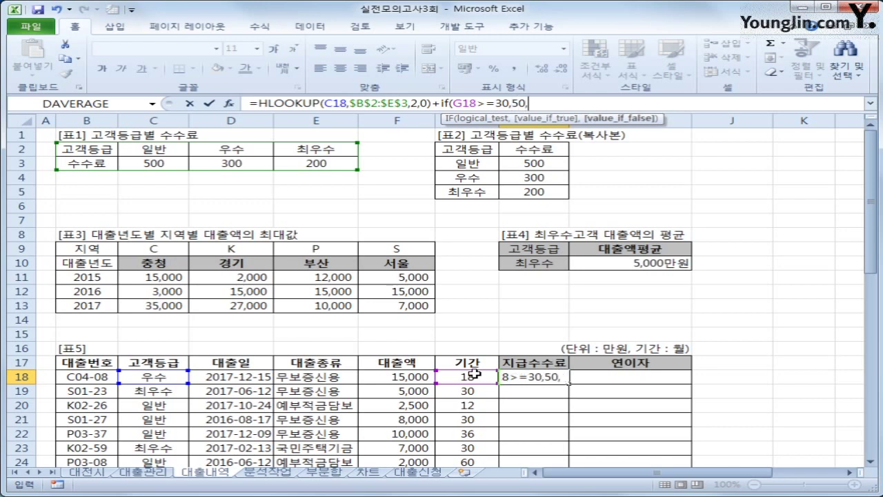
{"action": "type", "text": "0)"}
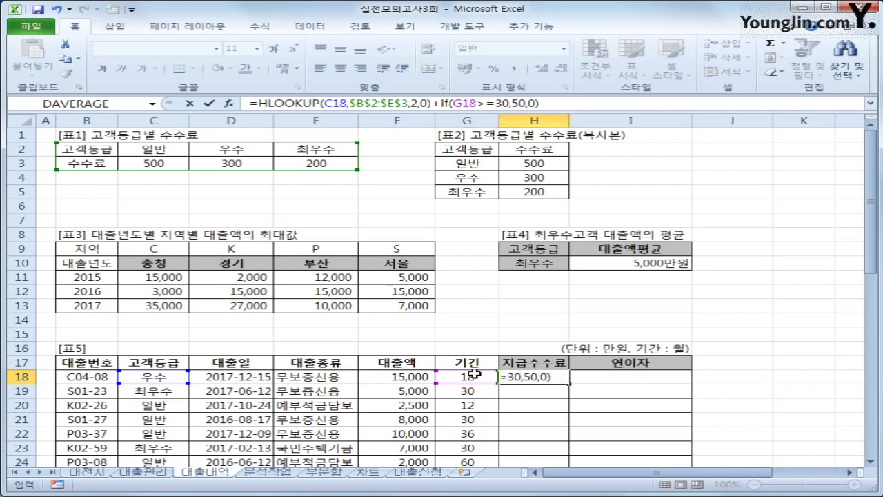
{"action": "key", "text": "Return"}
{"action": "key", "text": "Up"}
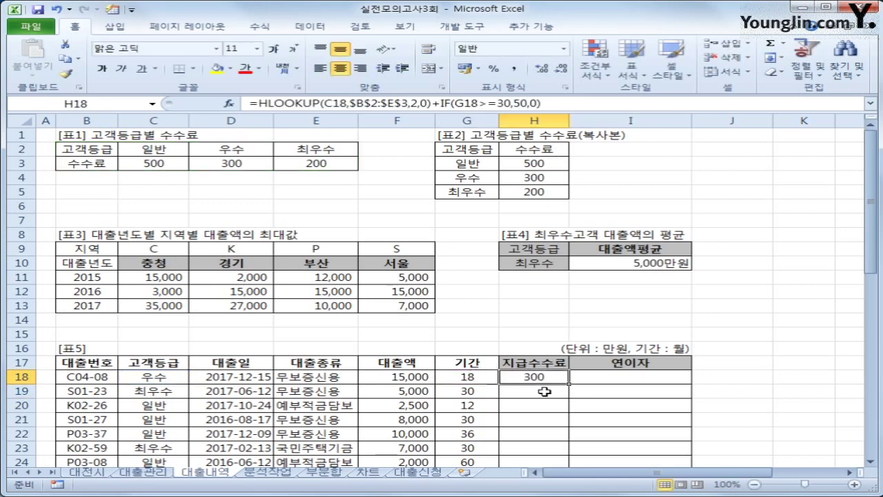
Step: Fill the H18 formula down the 지급수수료 column of 표5 and check the filled cells
{"action": "double_click", "coordinate": [569, 383]}
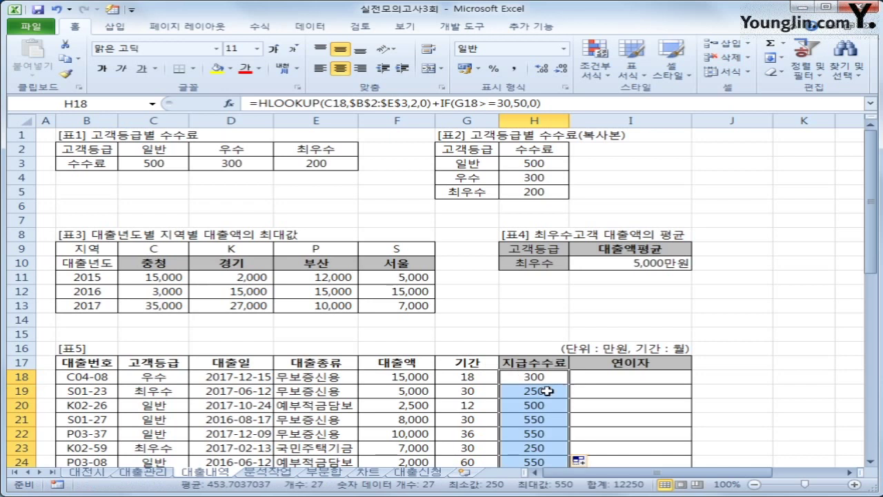
{"action": "left_click", "coordinate": [554, 390]}
{"action": "scroll", "coordinate": [528, 421], "scroll_direction": "down", "scroll_amount": 7}
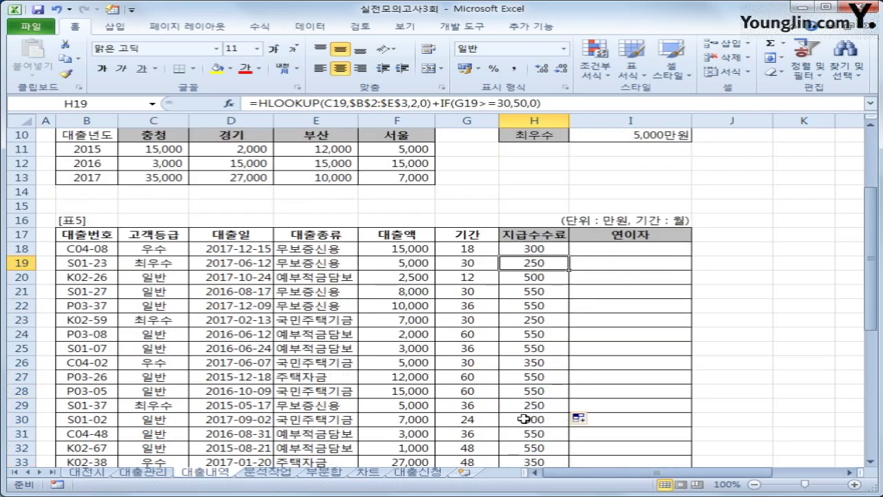
{"action": "scroll", "coordinate": [527, 421], "scroll_direction": "up", "scroll_amount": 4}
{"action": "scroll", "coordinate": [527, 421], "scroll_direction": "up", "scroll_amount": 3}
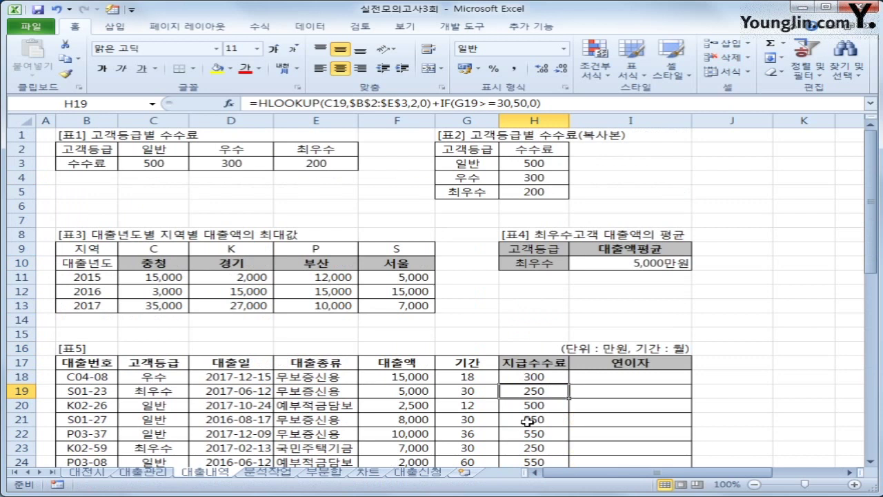
Step: With I18 selected, open the Visual Basic editor and insert a new standard module
{"action": "left_click", "coordinate": [612, 378]}
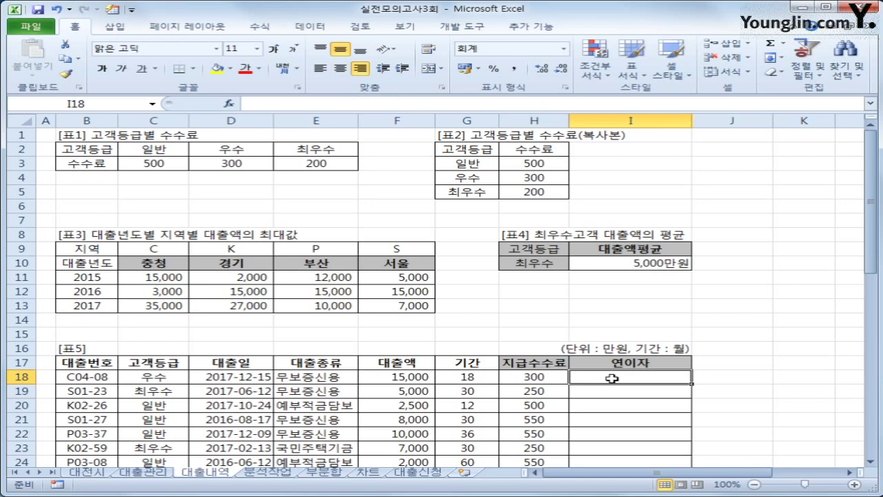
{"action": "left_click", "coordinate": [475, 26]}
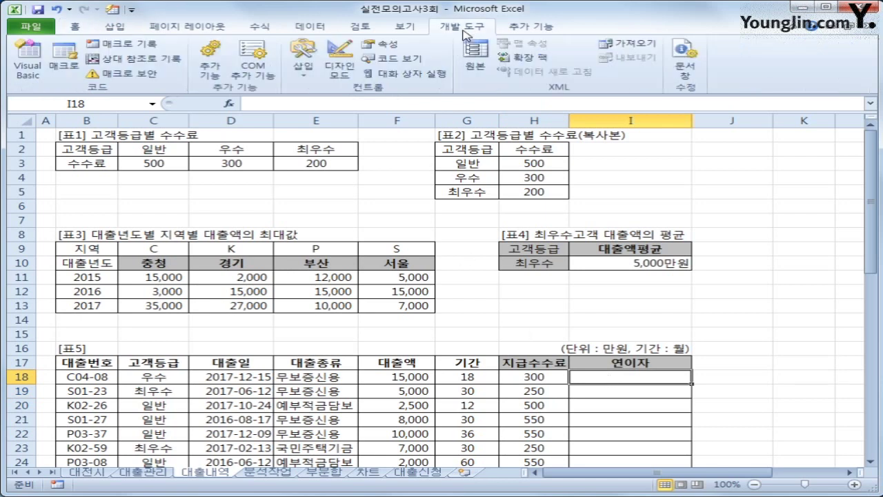
{"action": "left_click", "coordinate": [28, 63]}
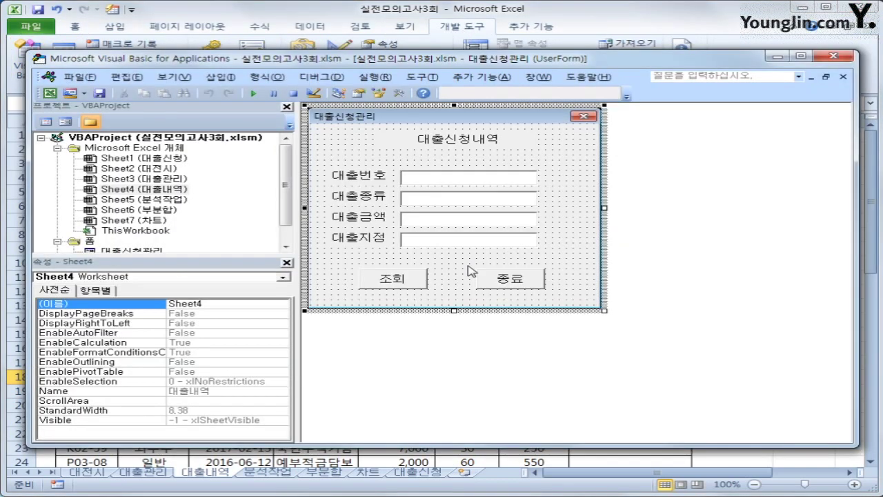
{"action": "left_click", "coordinate": [222, 77]}
{"action": "left_click", "coordinate": [225, 121]}
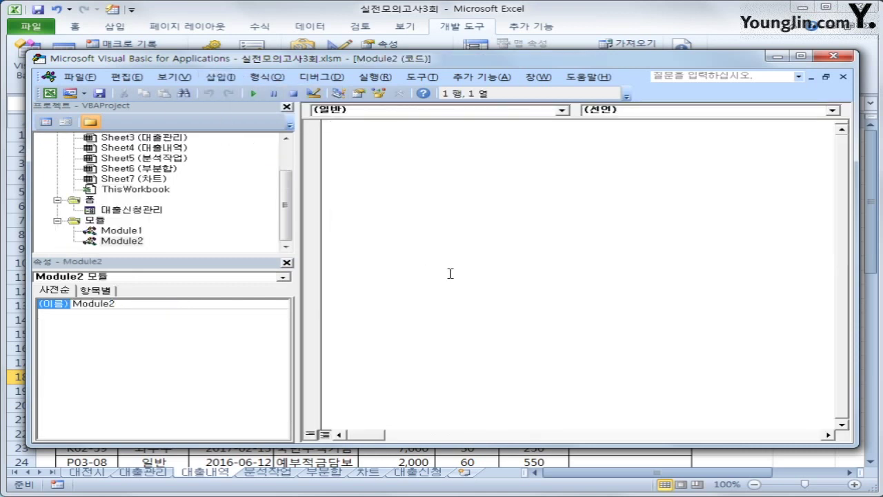
Step: Declare the public function fn연이자 with the arguments 대출액 and 기간 in the new module
{"action": "type", "text": "ㅔ"}
{"action": "key", "text": "BackSpace"}
{"action": "type", "text": "public function fn"}
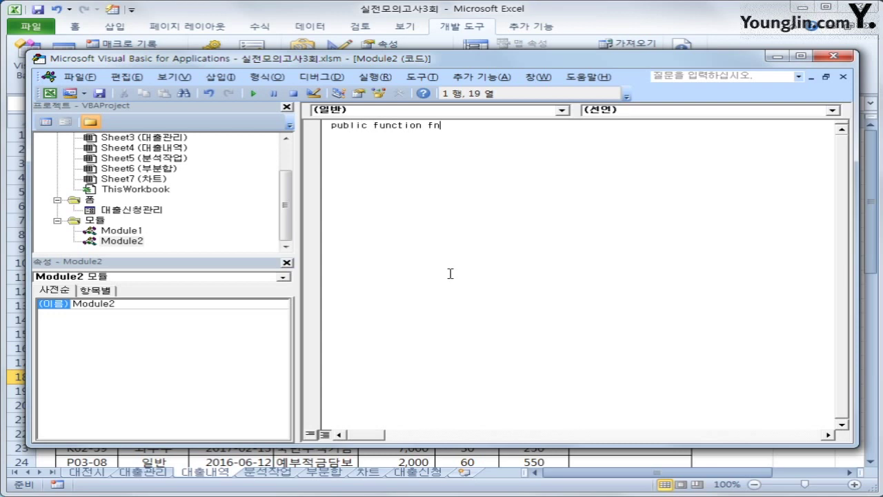
{"action": "type", "text": "연이자(대출액,기간)"}
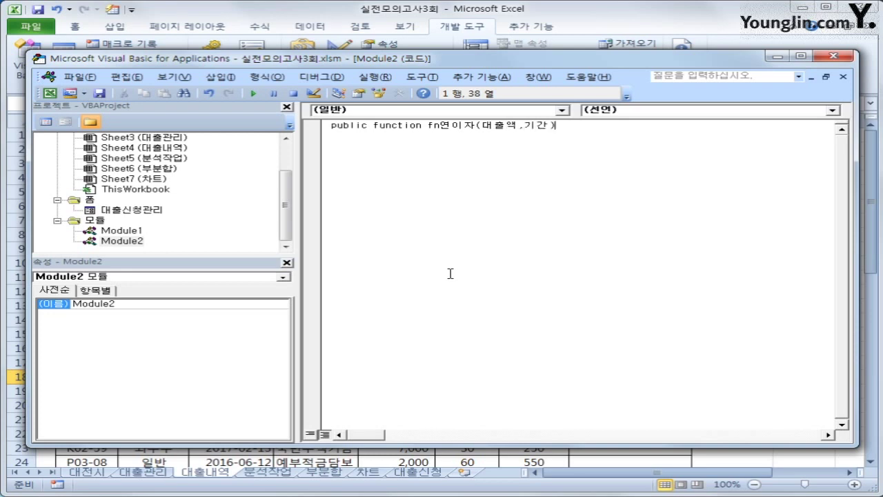
{"action": "key", "text": "Return"}
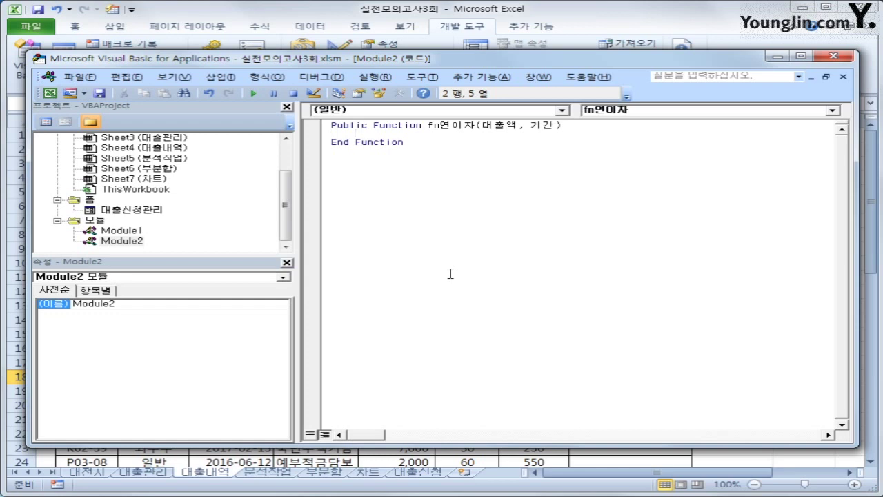
Step: Write the condition If 기간 >= 20 Then as the first line of the fn연이자 function body
{"action": "type", "text": "if rlrks"}
{"action": "key", "text": "BackSpace"}
{"action": "key", "text": "BackSpace"}
{"action": "key", "text": "BackSpace"}
{"action": "key", "text": "BackSpace"}
{"action": "key", "text": "BackSpace"}
{"action": "type", "text": "기간>=20 ㅅ"}
{"action": "key", "text": "BackSpace"}
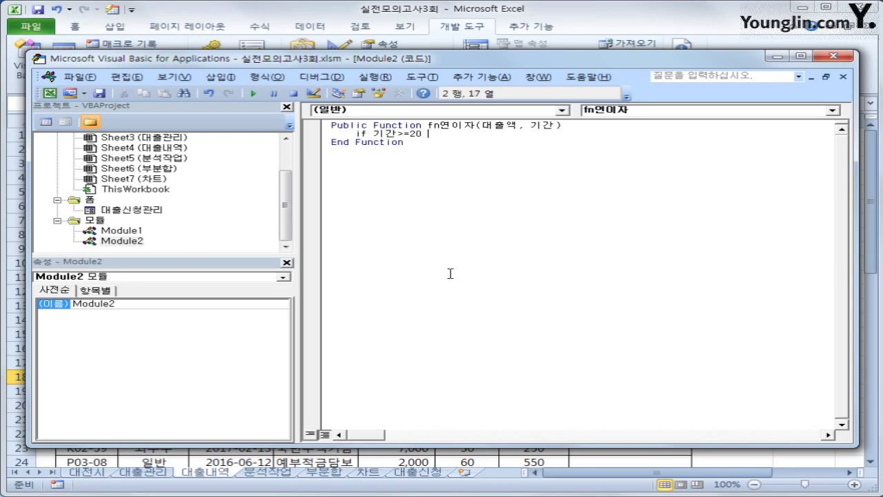
{"action": "type", "text": "then"}
Step: Write fn연이자 = 대출액 * 0.06 as the statement for the true branch of the If condition
{"action": "key", "text": "Return"}
{"action": "type", "text": "fn"}
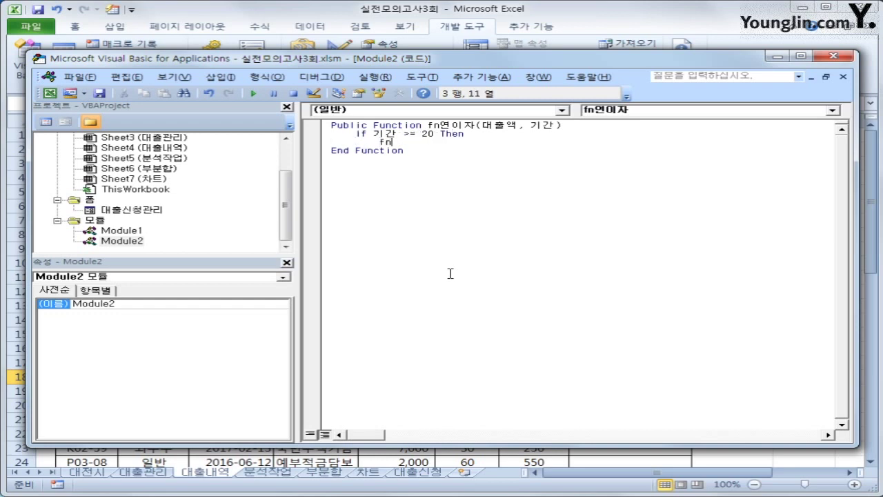
{"action": "type", "text": "연이자 "}
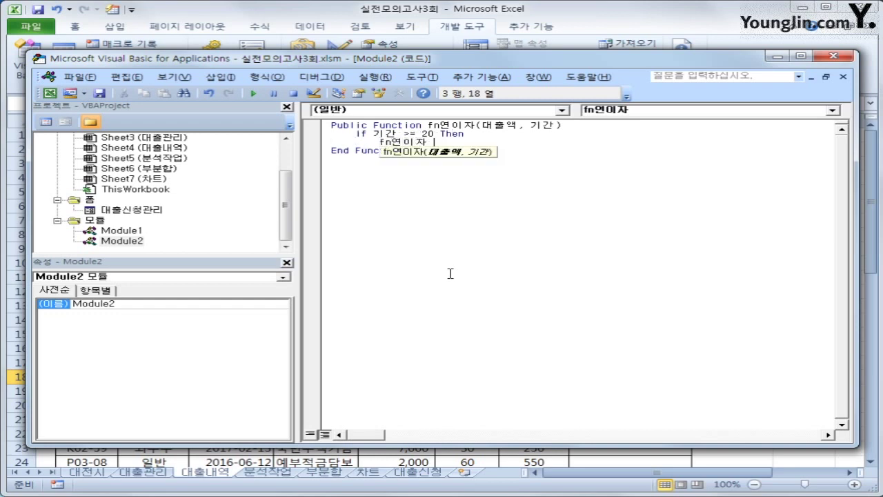
{"action": "type", "text": "= 대출액 "}
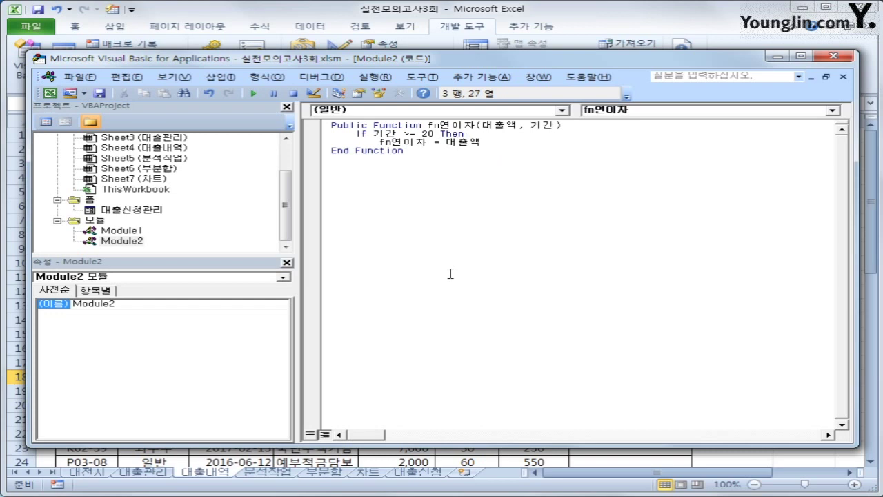
{"action": "type", "text": "* 0.06"}
{"action": "key", "text": "Return"}
Step: Add an Else branch containing the statement fn연이자 = 대출액 * 0.07
{"action": "type", "text": "else"}
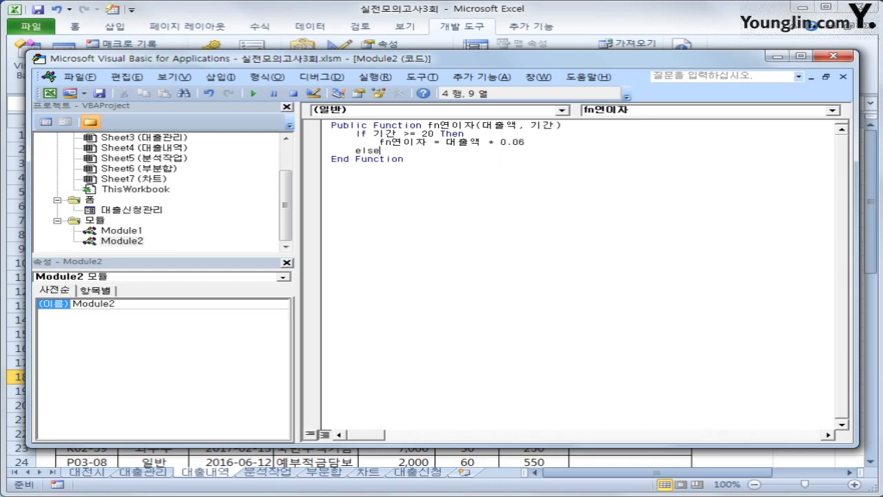
{"action": "key", "text": "Return"}
{"action": "key", "text": "Tab"}
{"action": "type", "text": "fn연"}
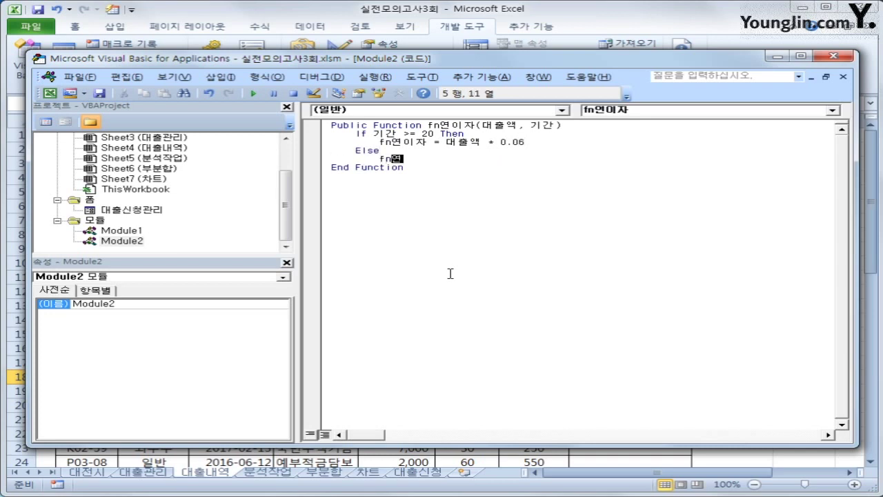
{"action": "type", "text": "이자 = 대출액 "}
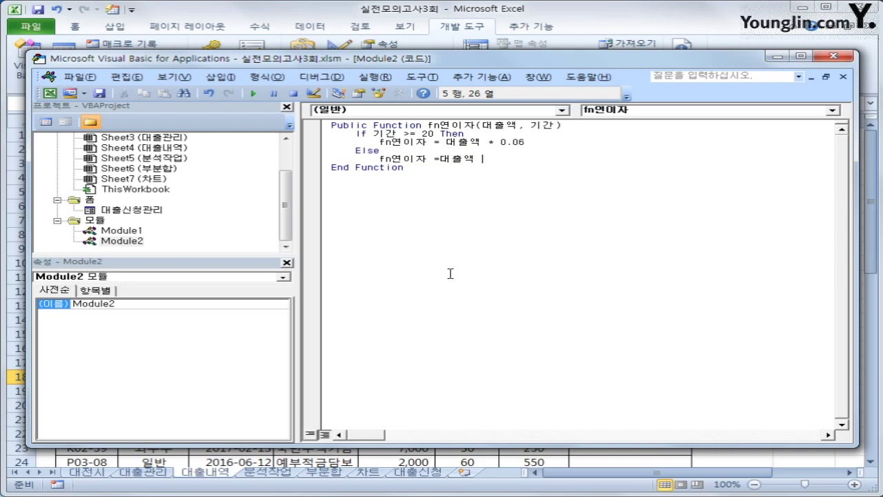
{"action": "type", "text": "* 0.07"}
Step: Close the condition with End If, followed by a blank line before End Function
{"action": "key", "text": "Return"}
{"action": "type", "text": "뻬"}
{"action": "key", "text": "BackSpace"}
{"action": "key", "text": "BackSpace"}
{"action": "type", "text": "e"}
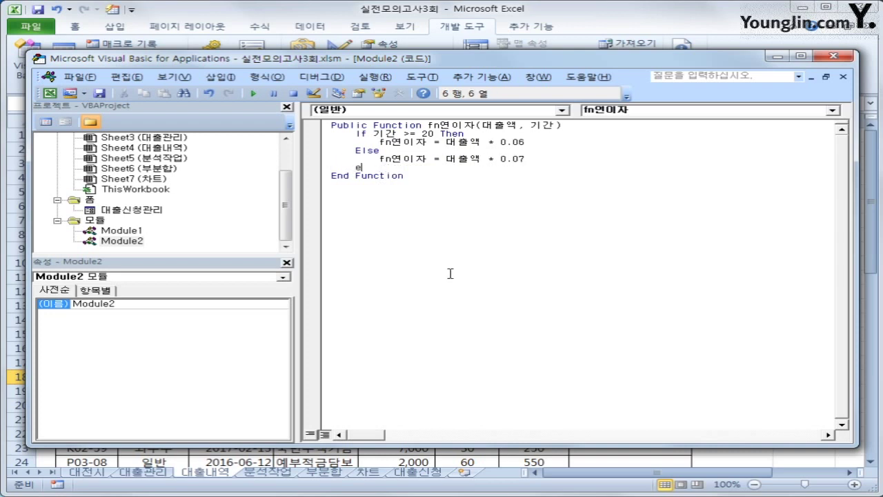
{"action": "type", "text": "nd if"}
{"action": "key", "text": "Return"}
Step: Insert a blank line between the function declaration and the If block, and close the Visual Basic editor
{"action": "key", "text": "Up"}
{"action": "key", "text": "Up"}
{"action": "key", "text": "Up"}
{"action": "key", "text": "Up"}
{"action": "key", "text": "Up"}
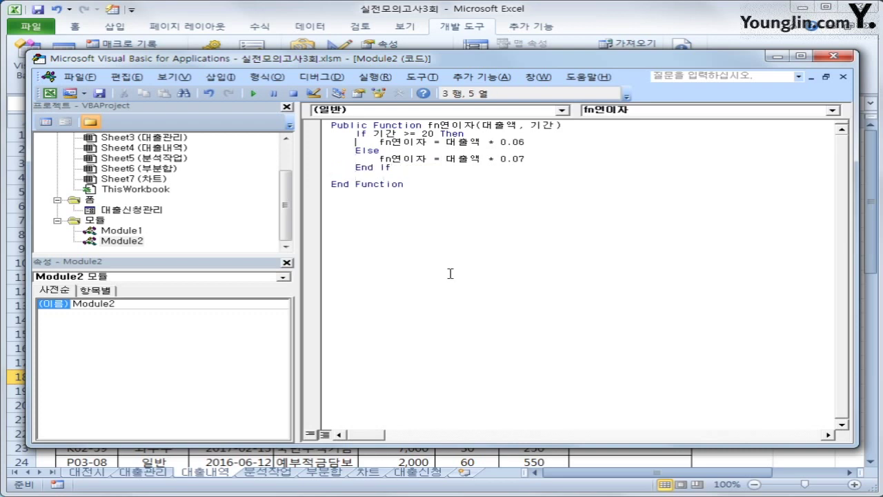
{"action": "key", "text": "Return"}
{"action": "key", "text": "Up"}
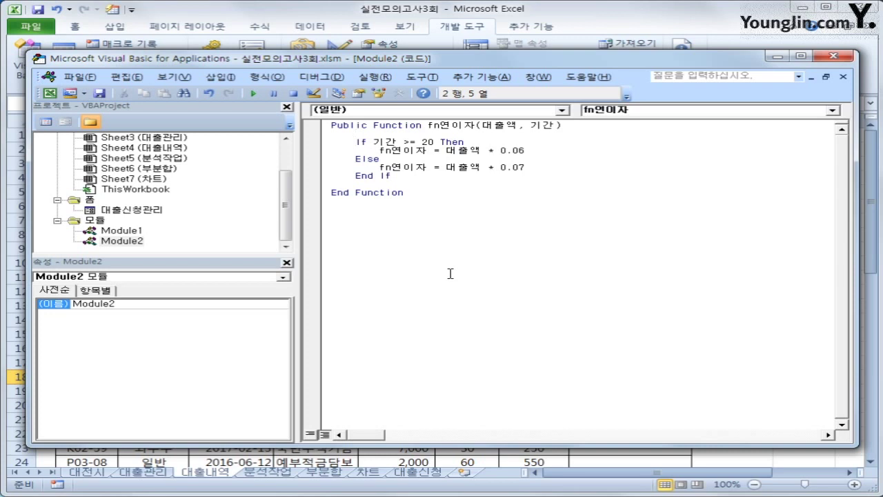
{"action": "left_click", "coordinate": [833, 55]}
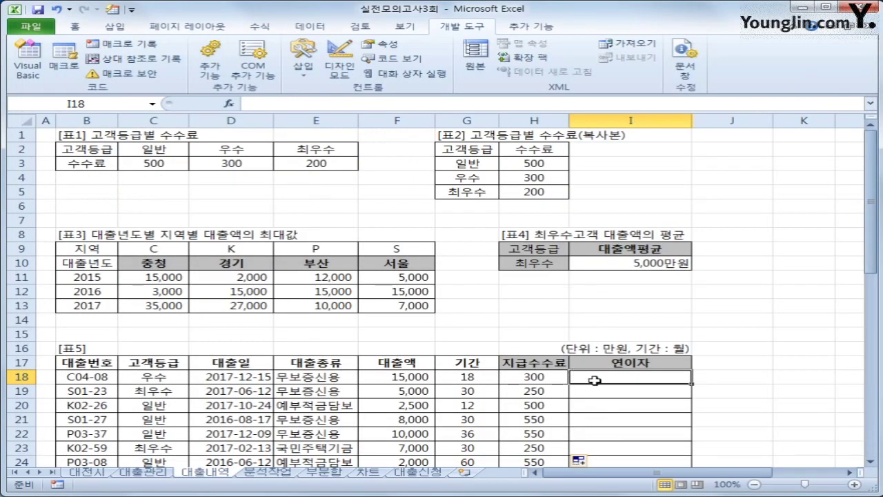
Step: Insert the function fn연이자 from the 사용자 정의 category into cell I18
{"action": "left_click", "coordinate": [229, 104]}
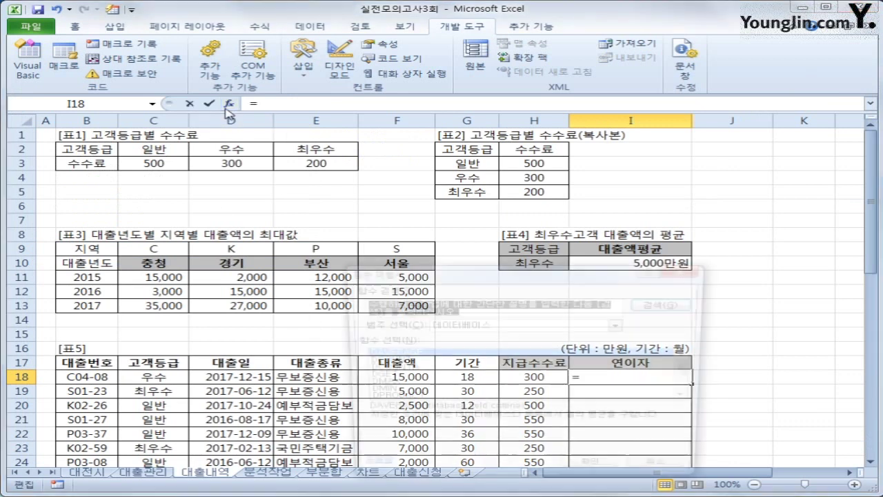
{"action": "left_click_drag", "start_coordinate": [456, 271], "coordinate": [445, 184]}
{"action": "left_click", "coordinate": [448, 238]}
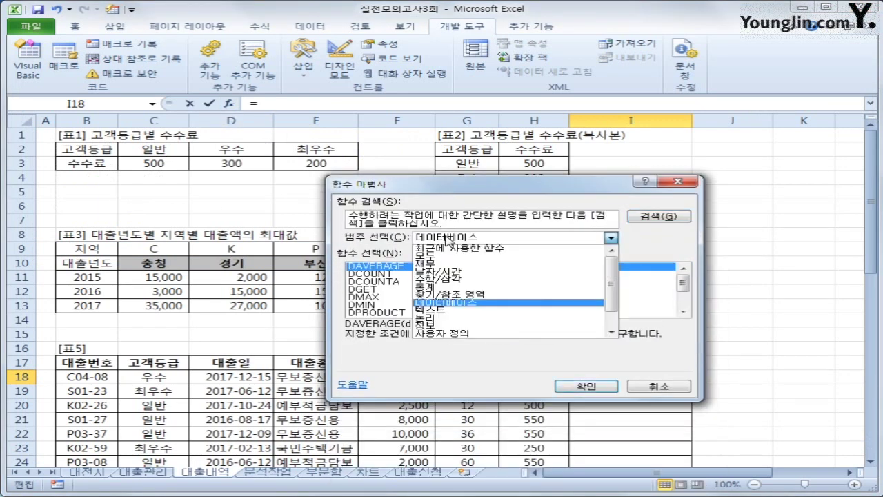
{"action": "left_click", "coordinate": [459, 335]}
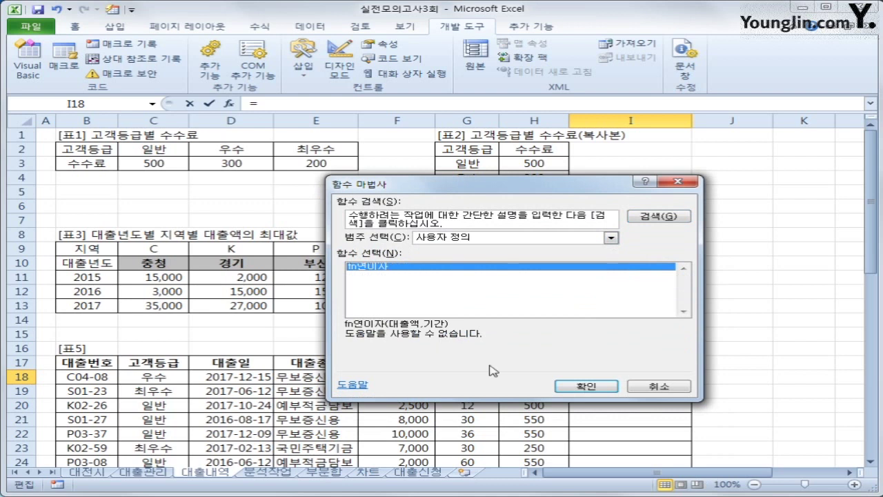
{"action": "left_click", "coordinate": [572, 387]}
Step: Set the fn연이자 arguments to F18 for 대출액 and G18 for 기간, and enter the formula
{"action": "left_click_drag", "start_coordinate": [445, 330], "coordinate": [445, 280]}
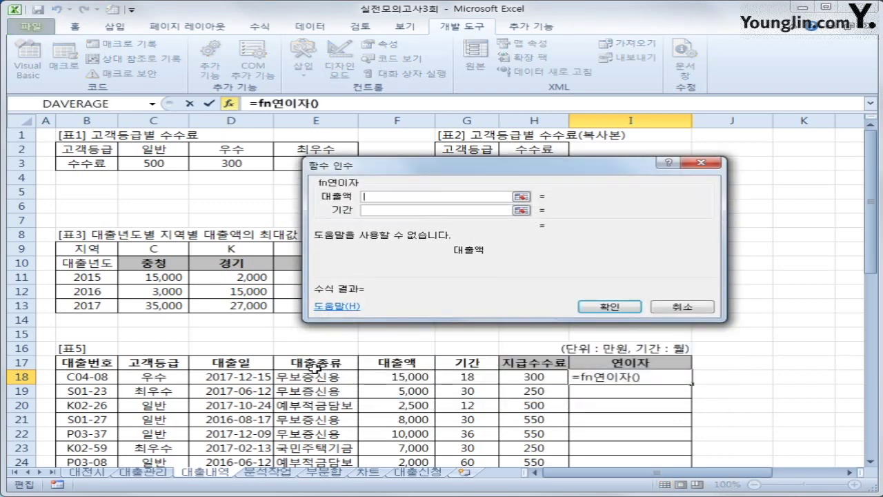
{"action": "left_click", "coordinate": [382, 378]}
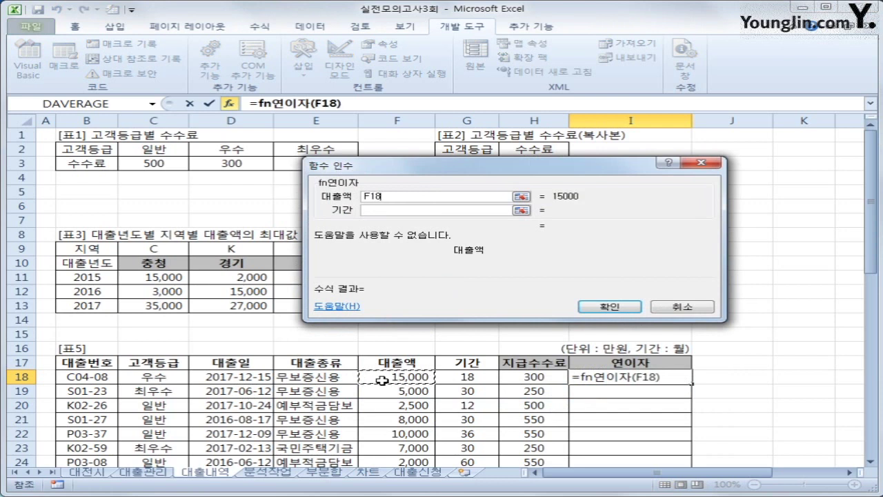
{"action": "left_click", "coordinate": [423, 210]}
{"action": "left_click", "coordinate": [479, 378]}
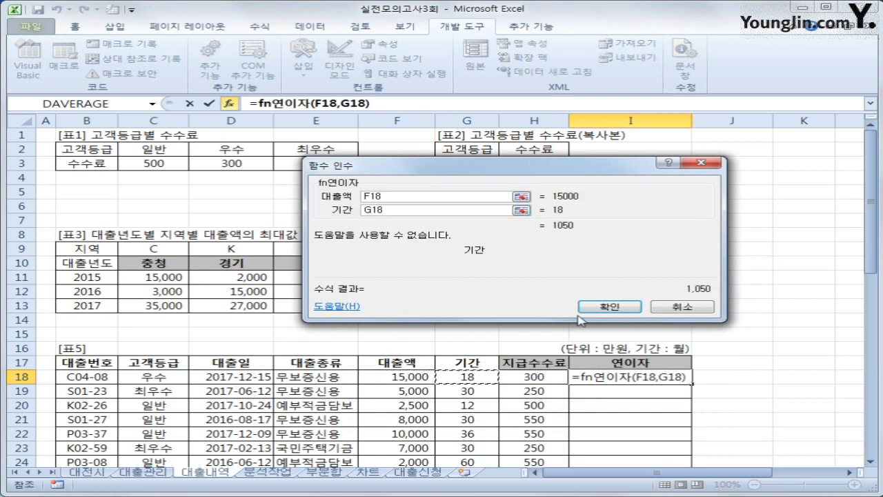
{"action": "left_click", "coordinate": [606, 306]}
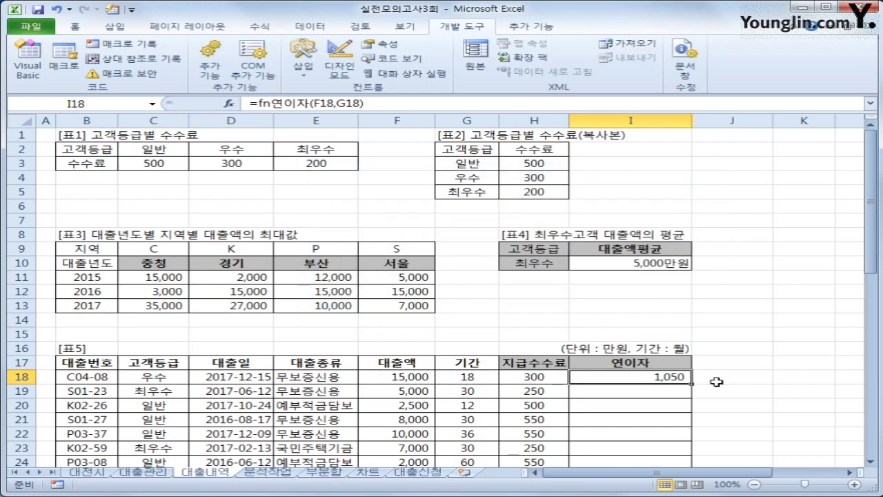
Step: Fill the I18 formula down the 연이자 column of 표5 and check the filled cells
{"action": "double_click", "coordinate": [692, 383]}
{"action": "scroll", "coordinate": [691, 387], "scroll_direction": "down", "scroll_amount": 5}
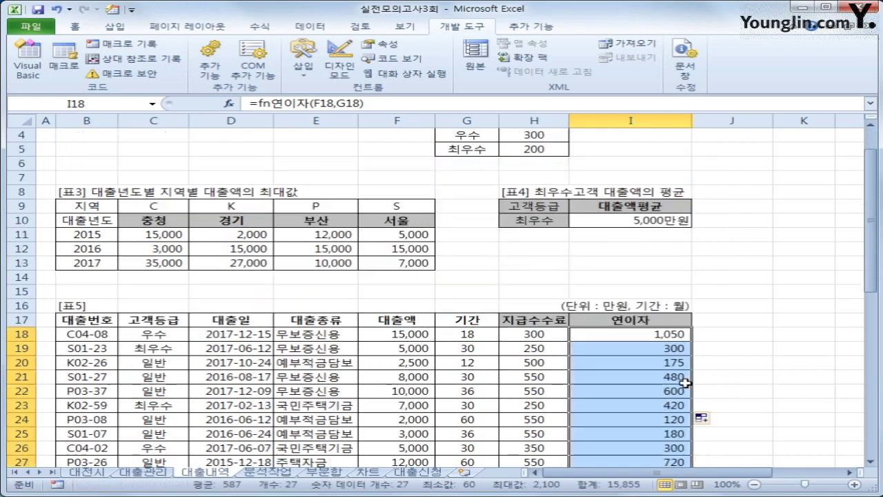
{"action": "scroll", "coordinate": [678, 390], "scroll_direction": "down", "scroll_amount": 3}
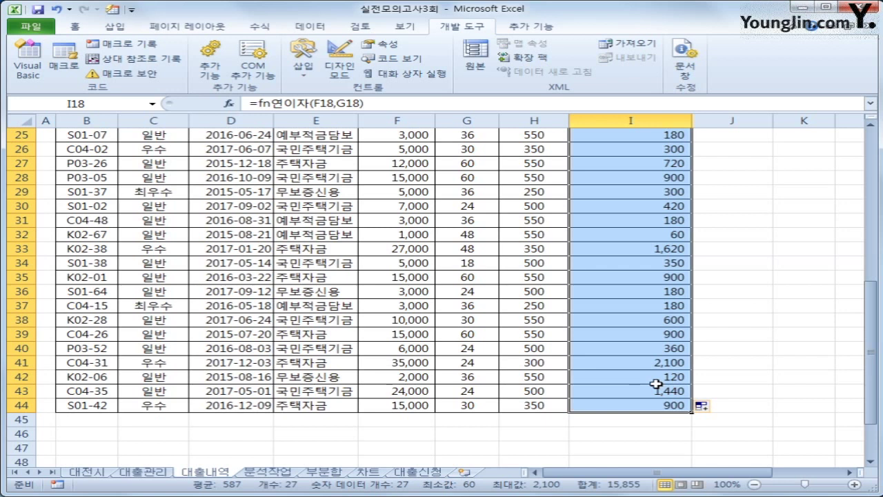
Step: On the 분석작업 sheet, create a pivot table from A3:G13 and place it in the existing worksheet at A19
{"action": "left_click", "coordinate": [267, 472]}
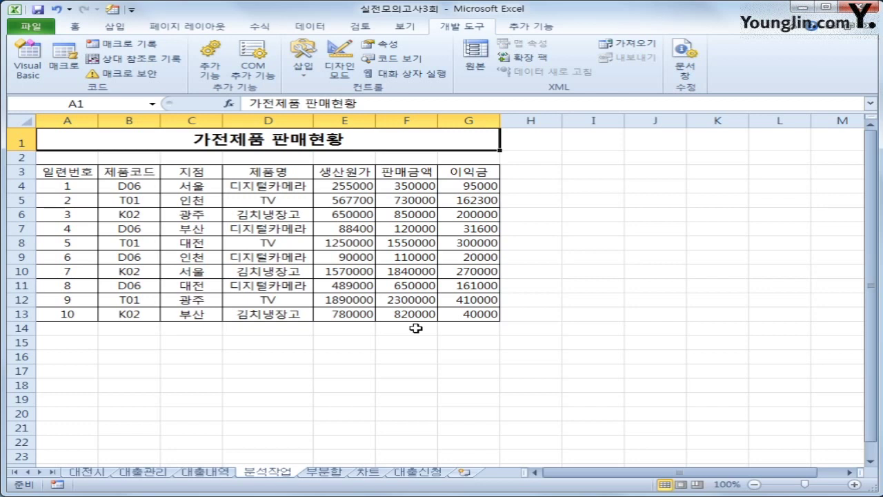
{"action": "left_click", "coordinate": [67, 227]}
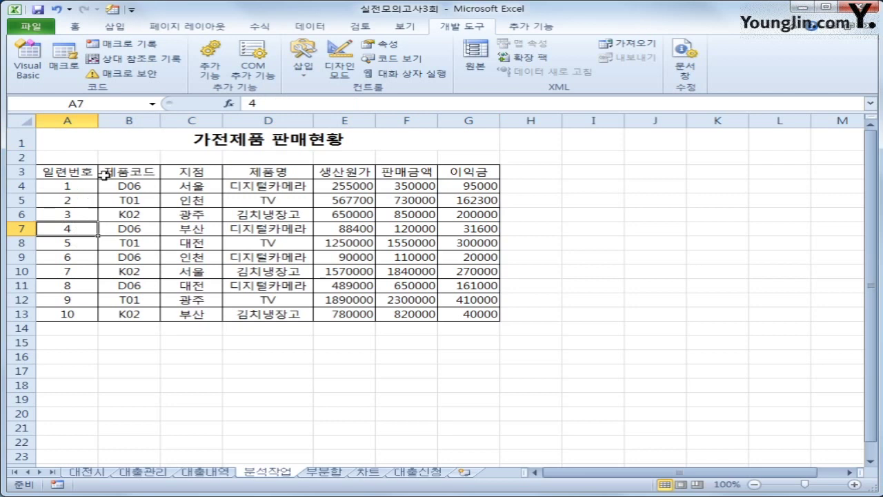
{"action": "left_click", "coordinate": [116, 28]}
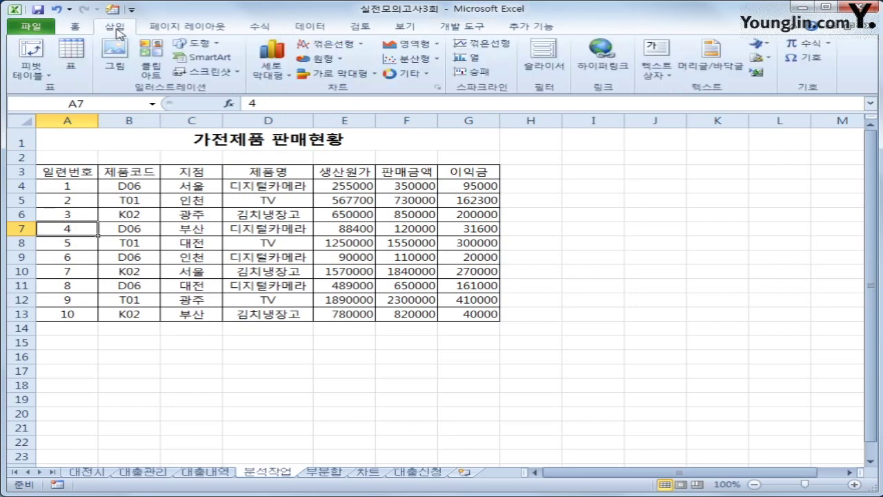
{"action": "left_click", "coordinate": [40, 51]}
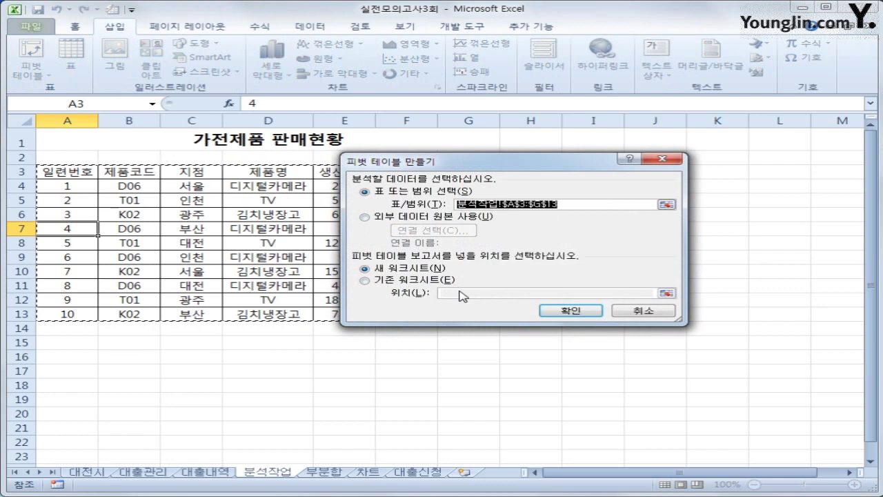
{"action": "left_click", "coordinate": [423, 280]}
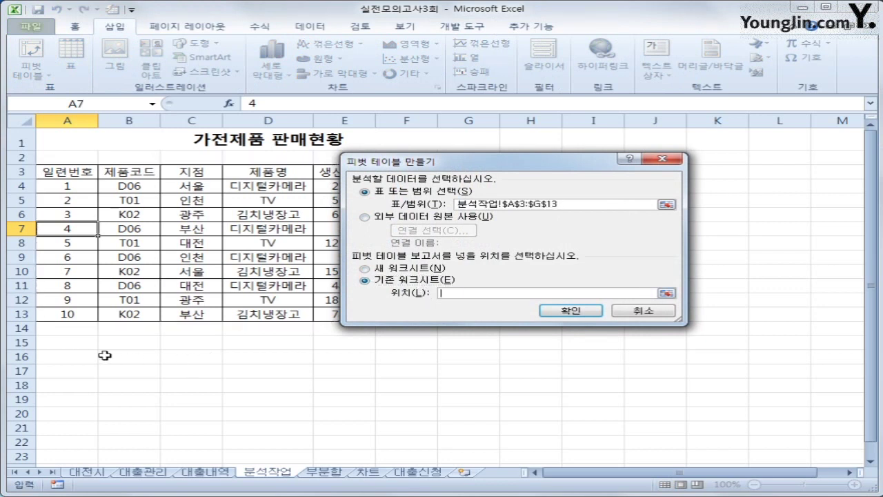
{"action": "left_click", "coordinate": [63, 398]}
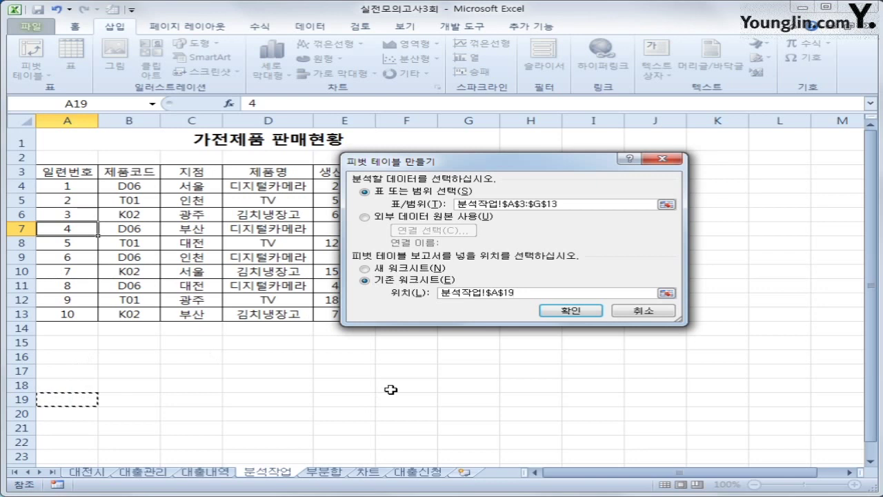
{"action": "left_click", "coordinate": [572, 311]}
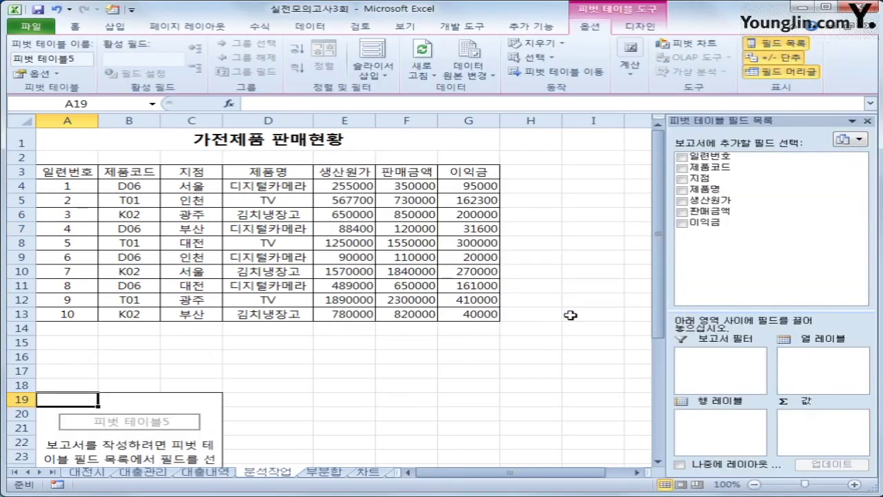
Step: Lay out the pivot table with 제품코드 as report filter, 지점 as row labels and 제품명 as column labels
{"action": "scroll", "coordinate": [553, 330], "scroll_direction": "down", "scroll_amount": 3}
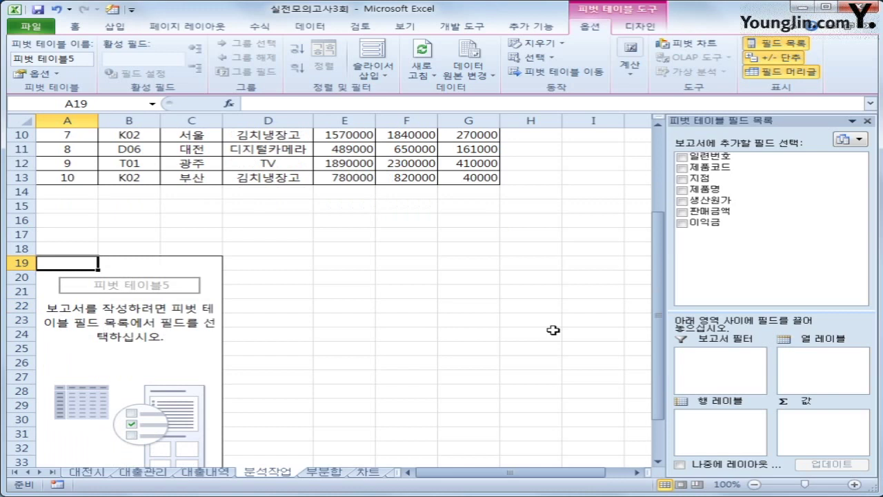
{"action": "left_click_drag", "start_coordinate": [798, 169], "coordinate": [725, 364]}
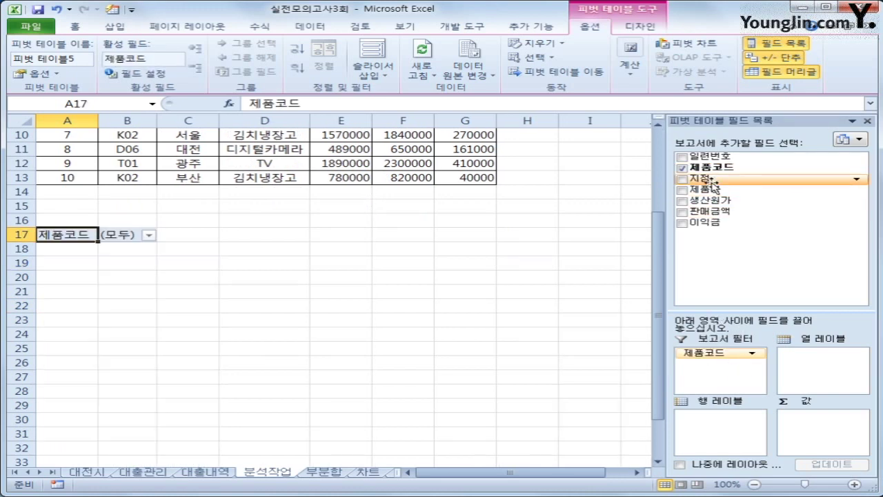
{"action": "left_click_drag", "start_coordinate": [703, 178], "coordinate": [739, 442]}
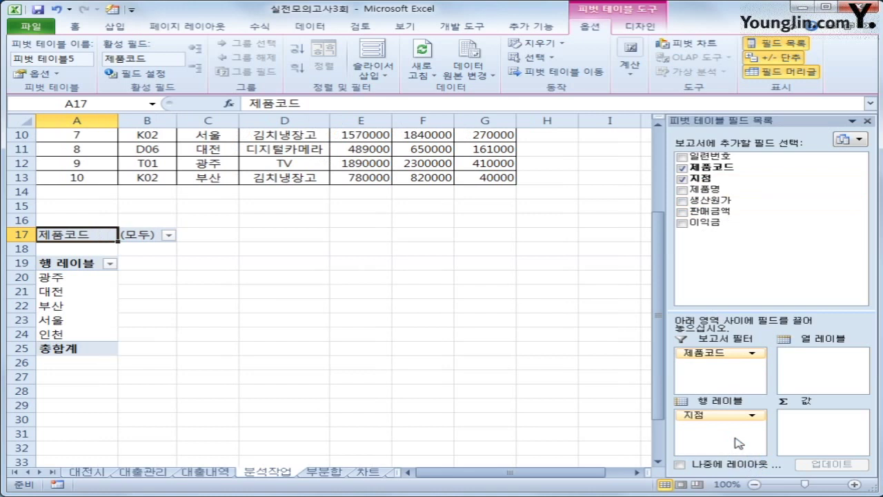
{"action": "left_click_drag", "start_coordinate": [710, 189], "coordinate": [810, 360]}
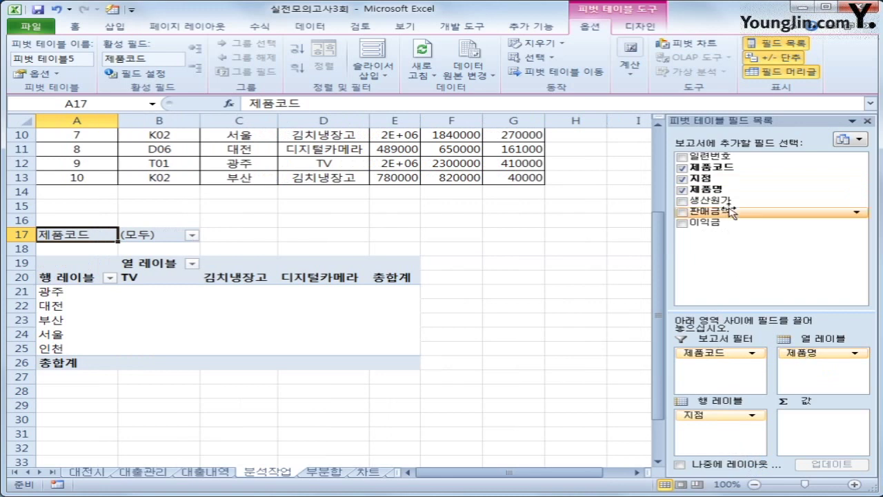
Step: Add 생산원가, 판매금액 and 이익금 as pivot table values, and move the Σ 값 field to the row labels below 지점
{"action": "left_click_drag", "start_coordinate": [715, 201], "coordinate": [827, 433]}
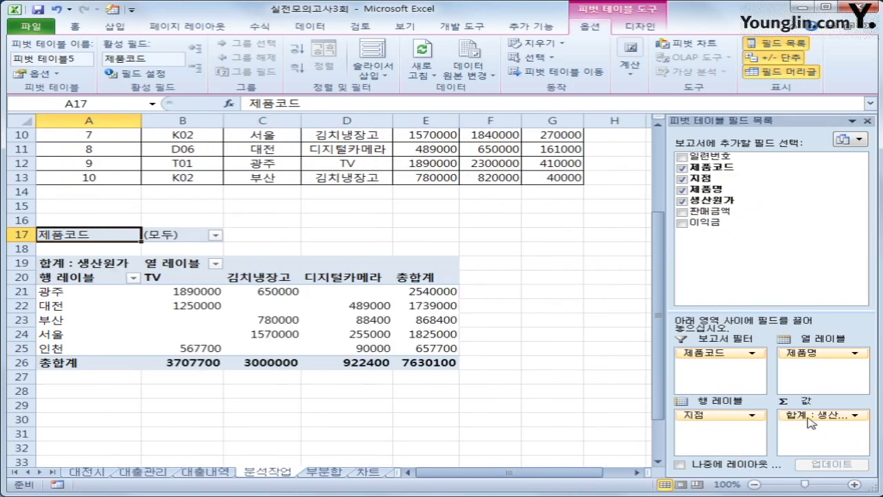
{"action": "left_click_drag", "start_coordinate": [742, 212], "coordinate": [828, 439]}
{"action": "left_click_drag", "start_coordinate": [710, 236], "coordinate": [825, 454]}
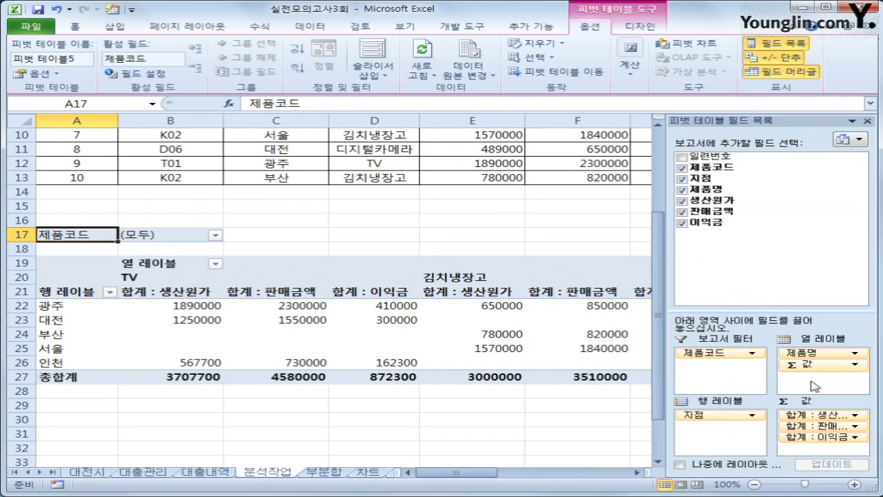
{"action": "left_click_drag", "start_coordinate": [807, 366], "coordinate": [740, 437]}
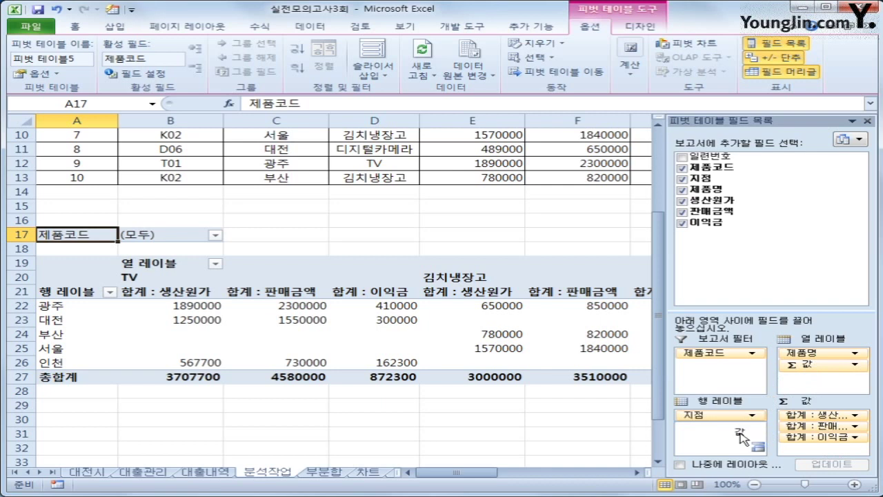
{"action": "left_click_drag", "start_coordinate": [740, 436], "coordinate": [742, 435]}
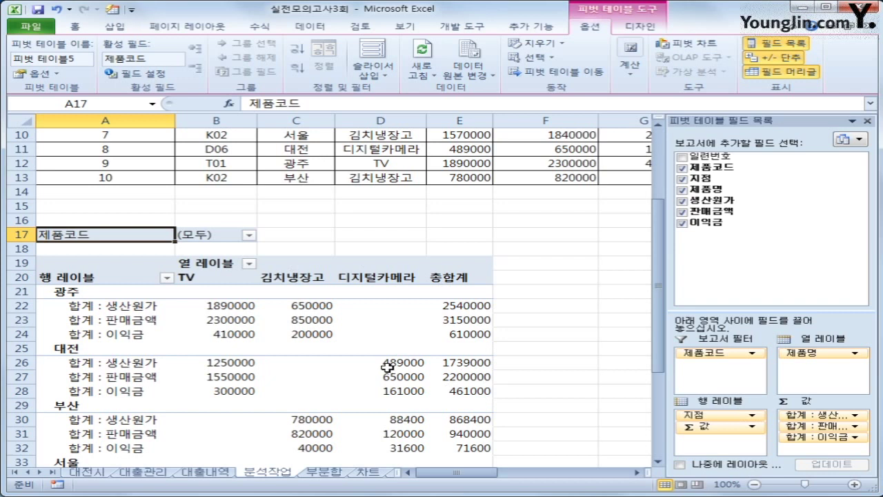
Step: Change the summary function of the 생산원가 value field in the pivot table to 평균
{"action": "left_click", "coordinate": [134, 307]}
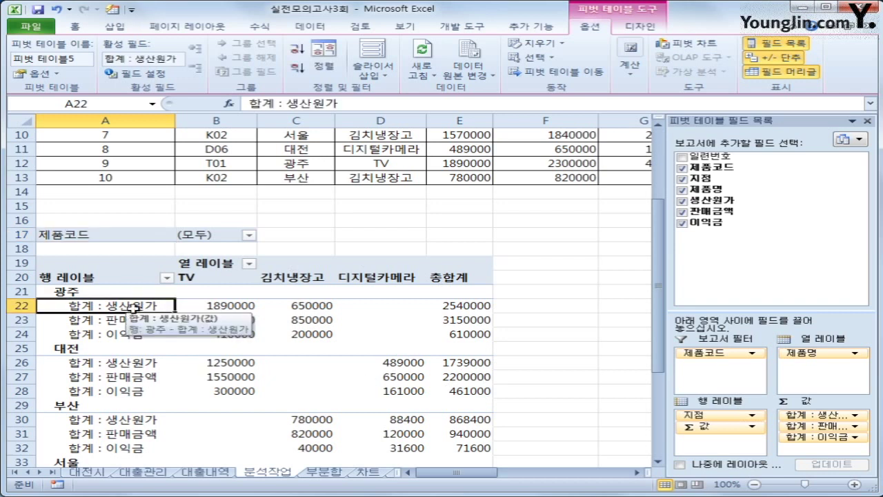
{"action": "right_click", "coordinate": [134, 307]}
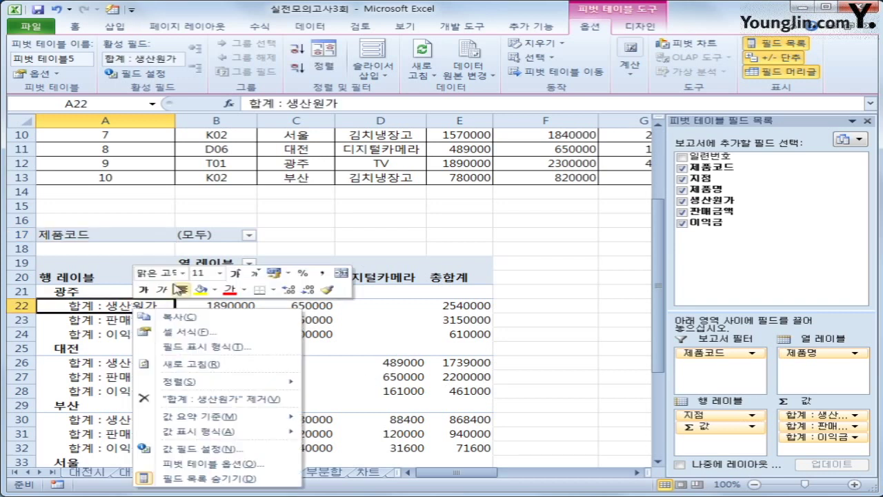
{"action": "left_click", "coordinate": [200, 448]}
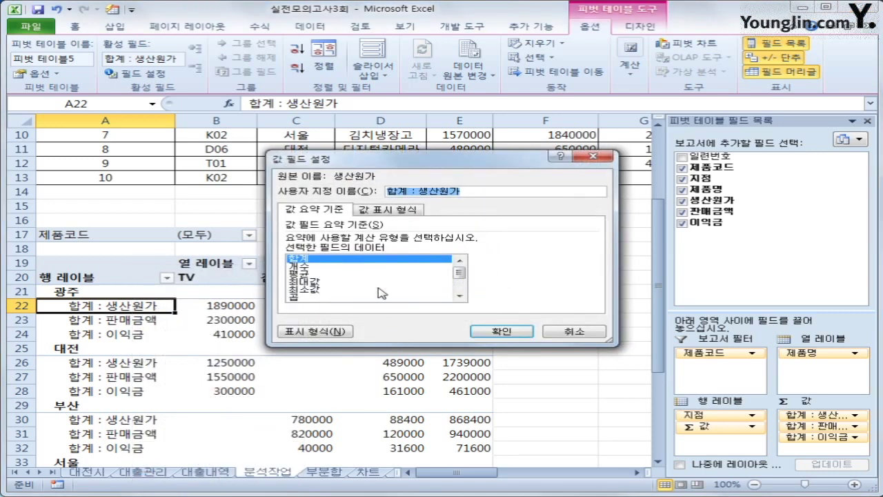
{"action": "left_click", "coordinate": [349, 274]}
{"action": "left_click", "coordinate": [503, 332]}
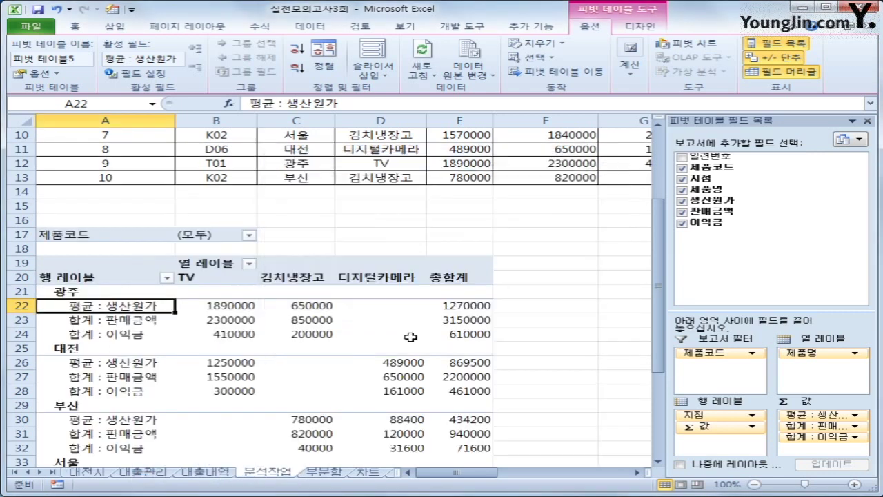
Step: Summarize the pivot table's 판매금액 value field by 평균 instead of 합계
{"action": "left_click", "coordinate": [153, 321]}
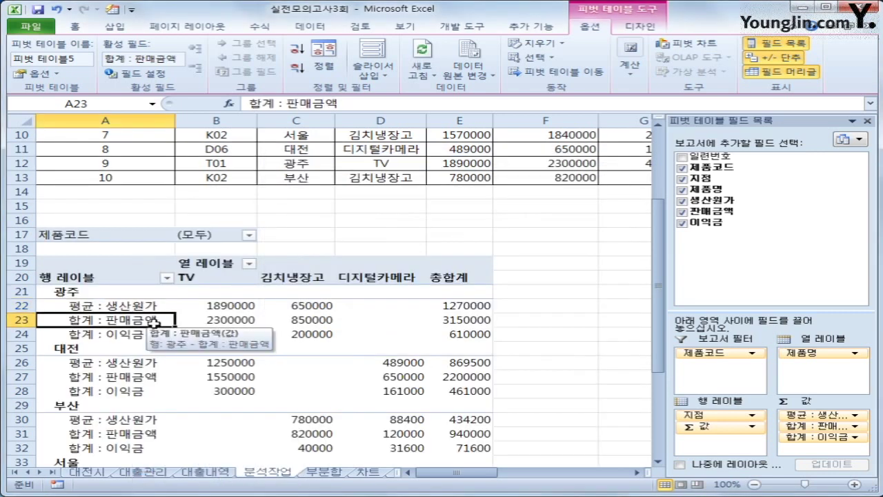
{"action": "right_click", "coordinate": [153, 321]}
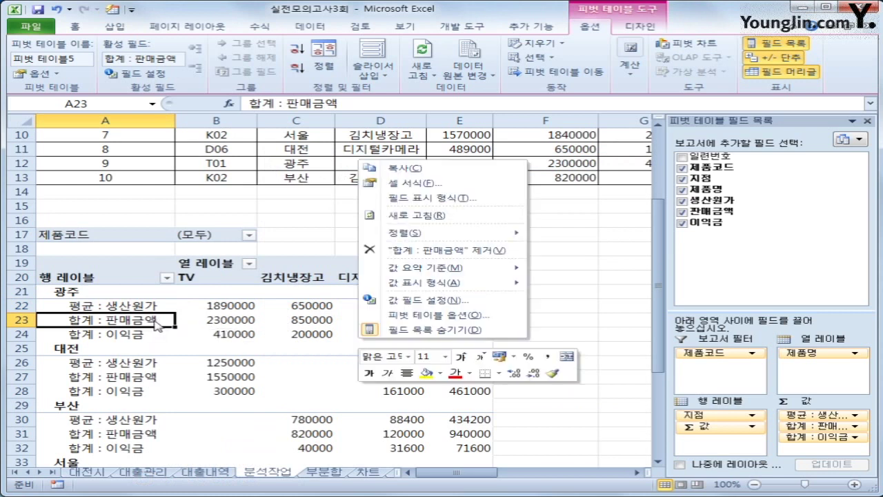
{"action": "left_click", "coordinate": [414, 299]}
{"action": "left_click", "coordinate": [285, 319]}
{"action": "left_click", "coordinate": [477, 378]}
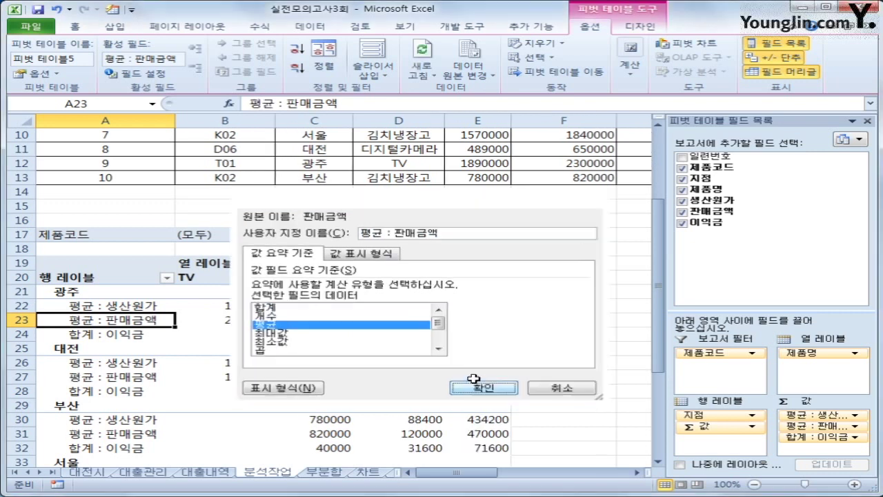
{"action": "mouse_move", "coordinate": [473, 378]}
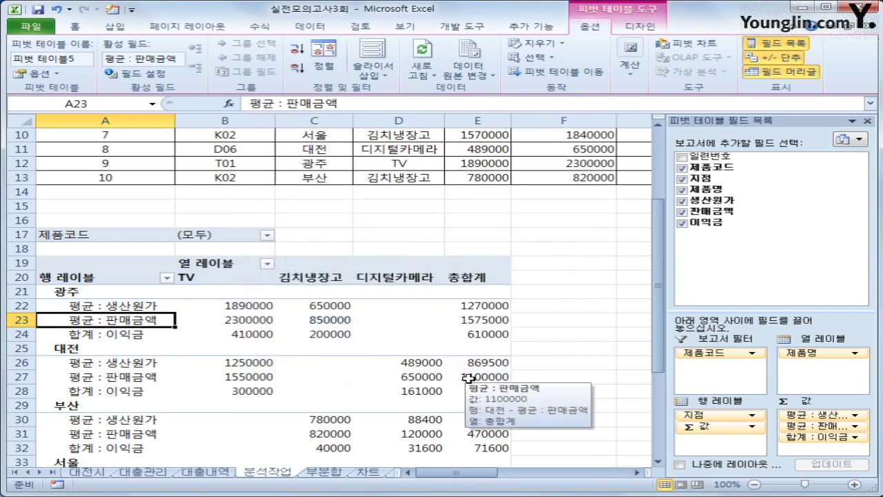
Step: Switch the pivot table's report layout to tabular form
{"action": "left_click", "coordinate": [114, 282]}
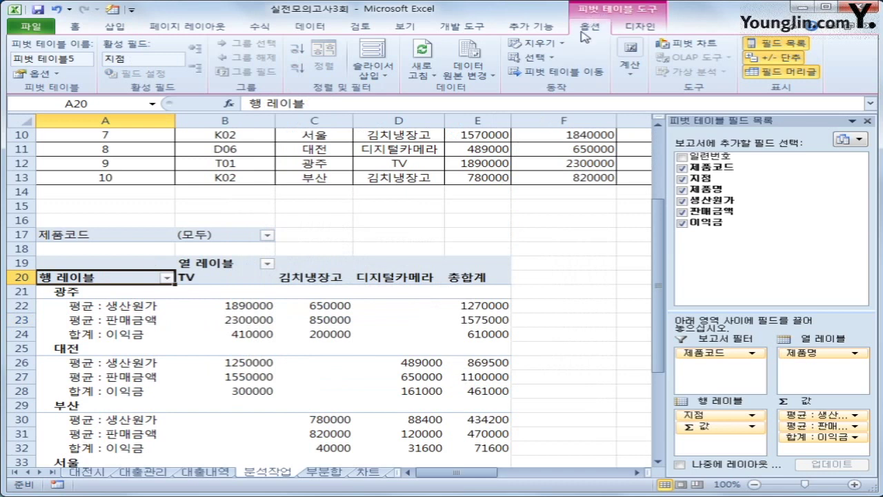
{"action": "left_click", "coordinate": [640, 27]}
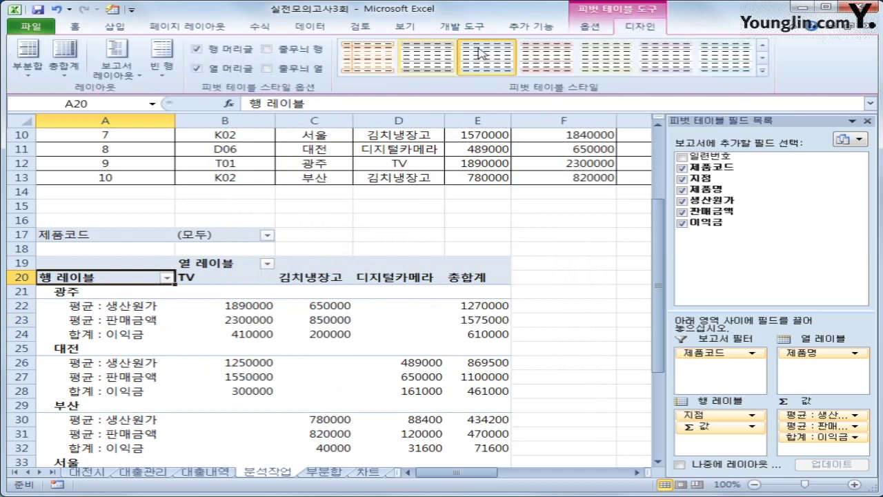
{"action": "left_click", "coordinate": [122, 74]}
{"action": "left_click", "coordinate": [166, 154]}
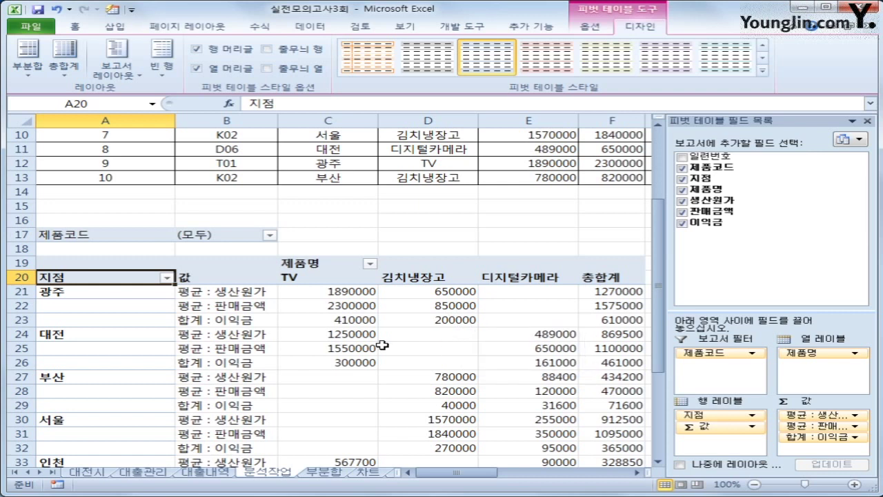
Step: In the pivot table options, turn off both 행 총합계 표시 and 열 총합계 표시
{"action": "right_click", "coordinate": [126, 279]}
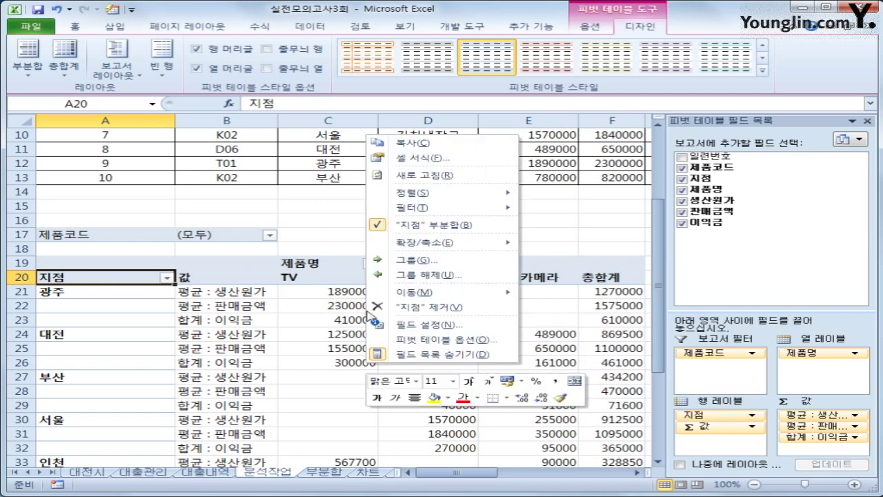
{"action": "left_click", "coordinate": [397, 335]}
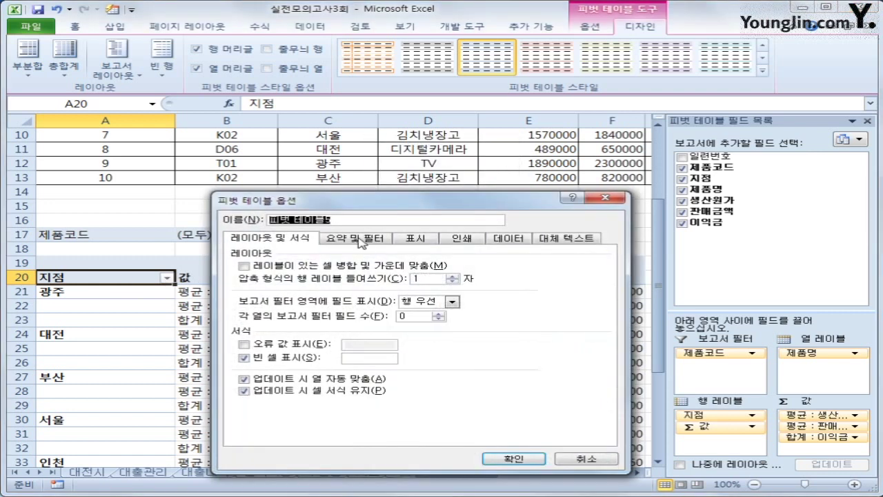
{"action": "left_click", "coordinate": [360, 239]}
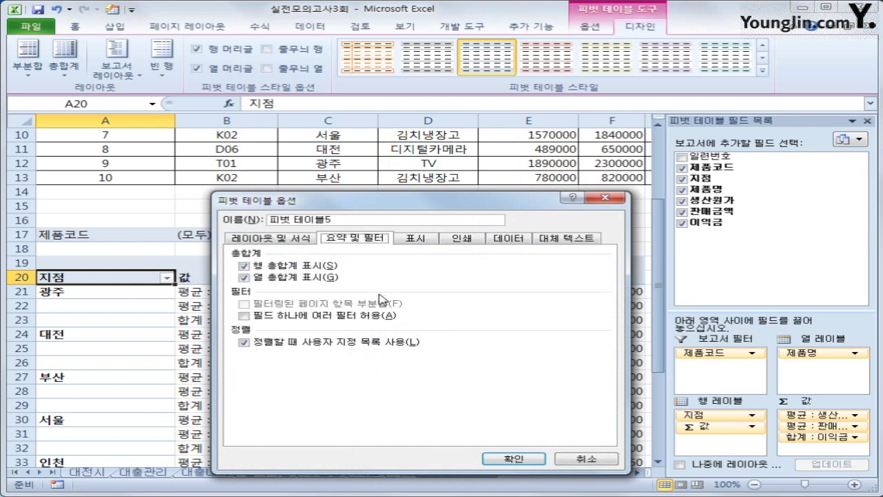
{"action": "left_click", "coordinate": [289, 268]}
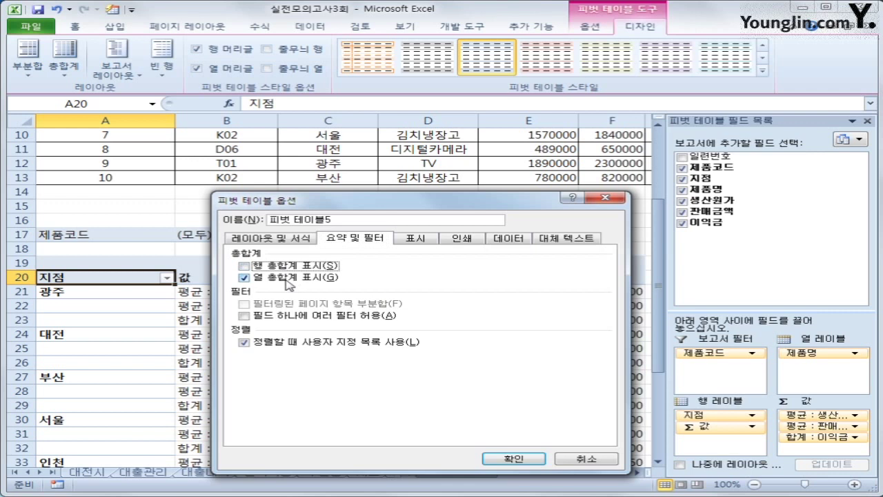
{"action": "left_click", "coordinate": [289, 280]}
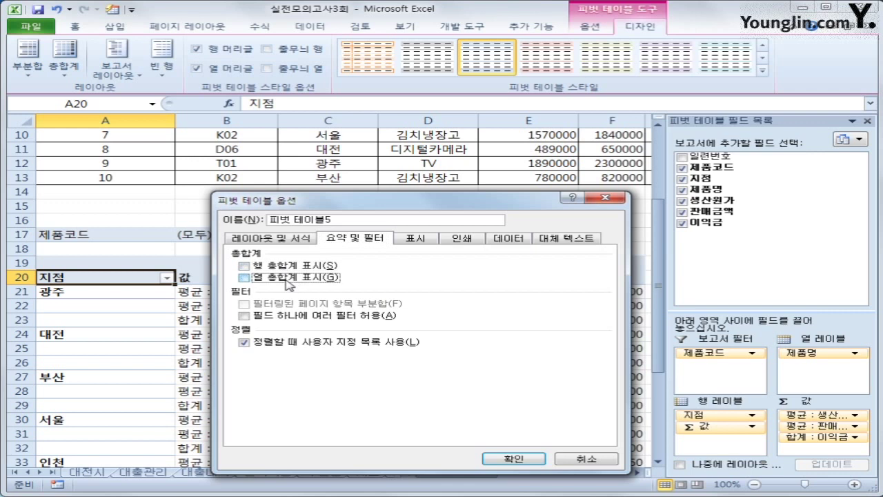
Step: Set empty pivot table cells to display * and apply the pivot table options
{"action": "left_click", "coordinate": [264, 240]}
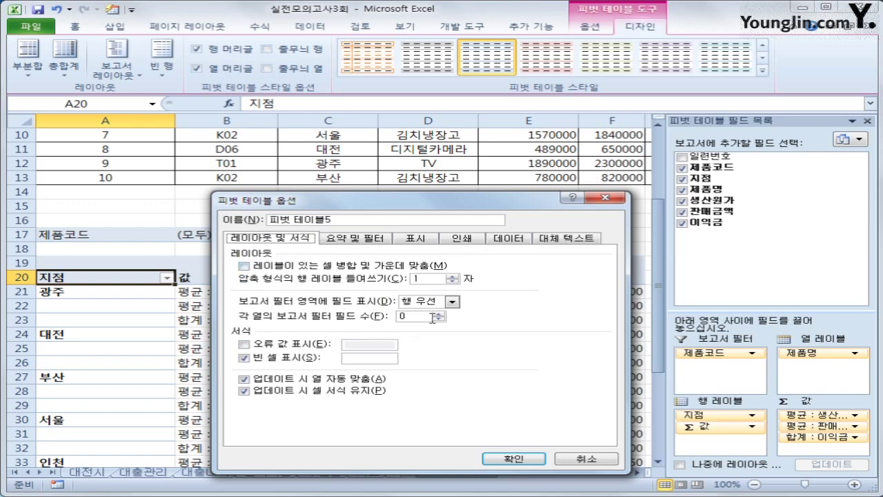
{"action": "left_click", "coordinate": [358, 359]}
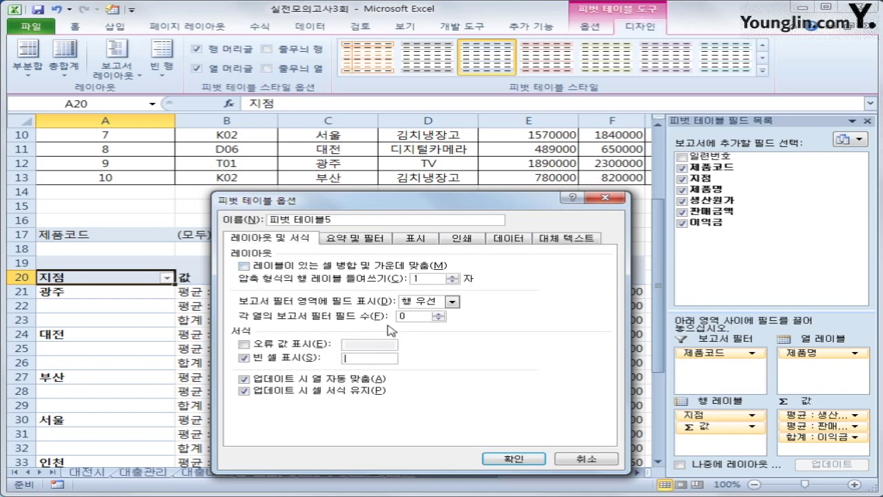
{"action": "type", "text": "*"}
{"action": "left_click", "coordinate": [514, 459]}
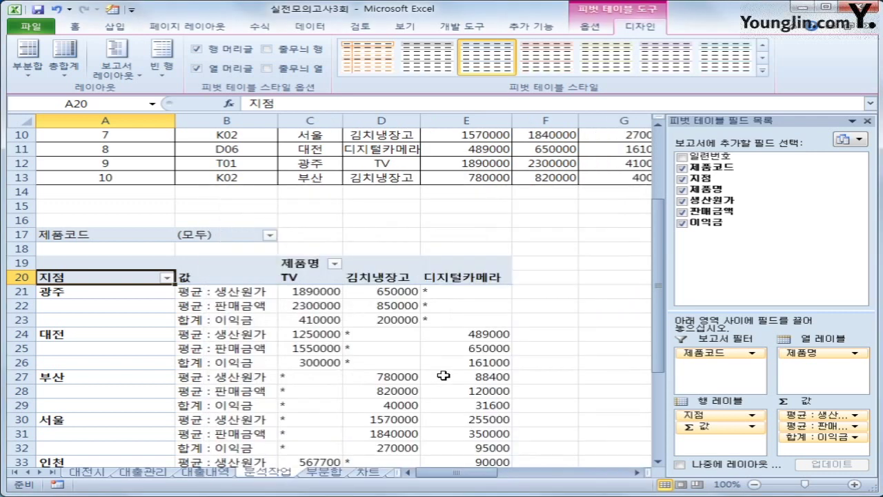
Step: Format the pivot table values in C21:E35 with the comma style and autofit the width of column C
{"action": "mouse_move", "coordinate": [443, 375]}
{"action": "left_click", "coordinate": [313, 293]}
{"action": "left_click_drag", "start_coordinate": [314, 293], "coordinate": [471, 437]}
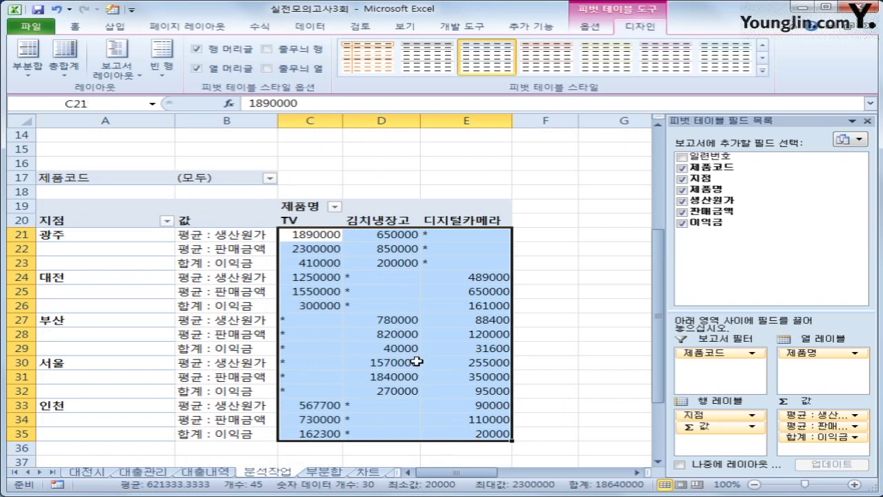
{"action": "right_click", "coordinate": [372, 254]}
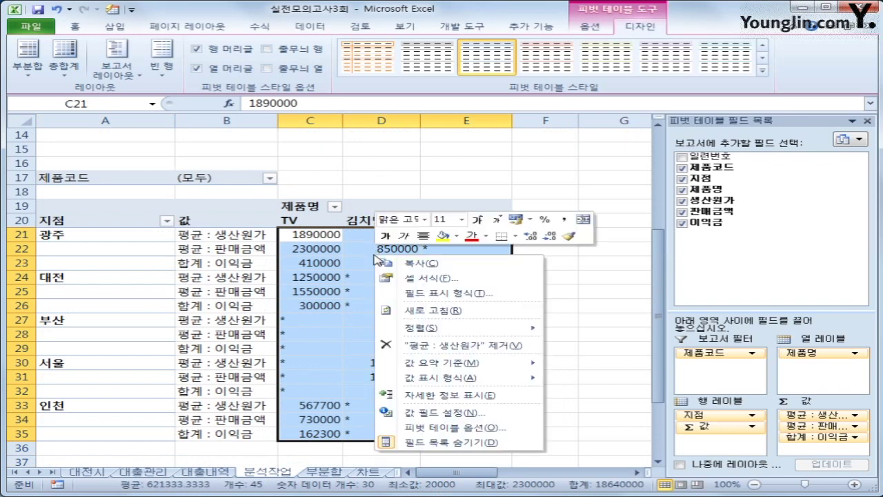
{"action": "left_click", "coordinate": [564, 219]}
{"action": "left_click", "coordinate": [519, 333]}
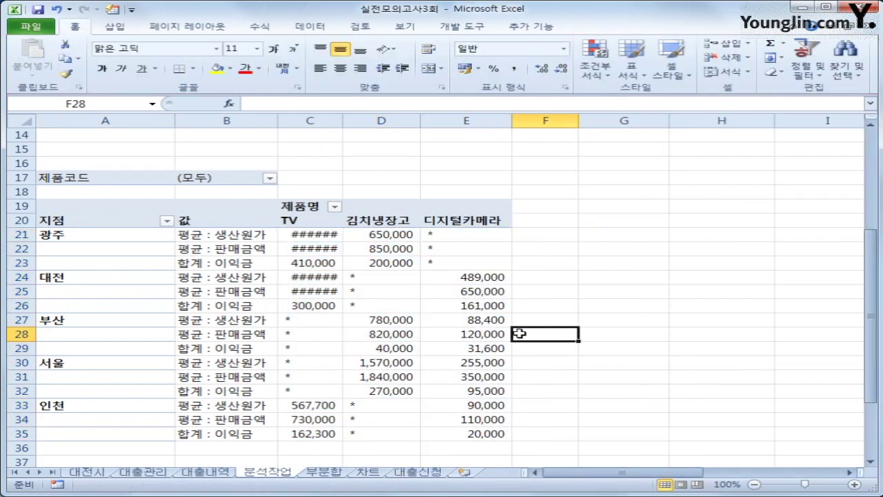
{"action": "double_click", "coordinate": [343, 120]}
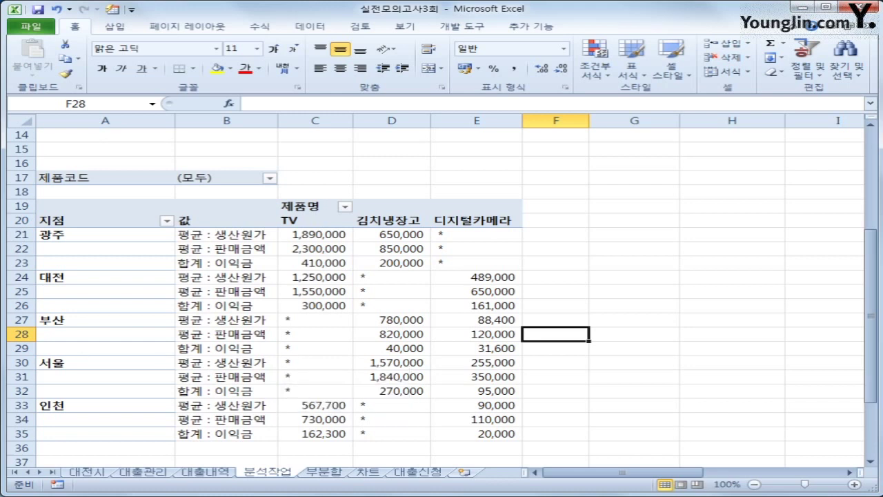
Step: Move the 서울 branch up two places in the pivot table rows so it sits directly below 광주
{"action": "left_click", "coordinate": [106, 364]}
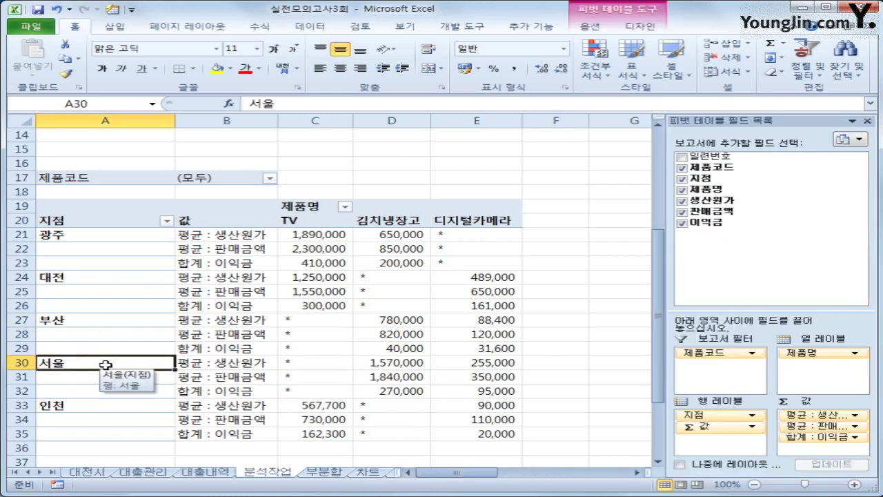
{"action": "right_click", "coordinate": [105, 364]}
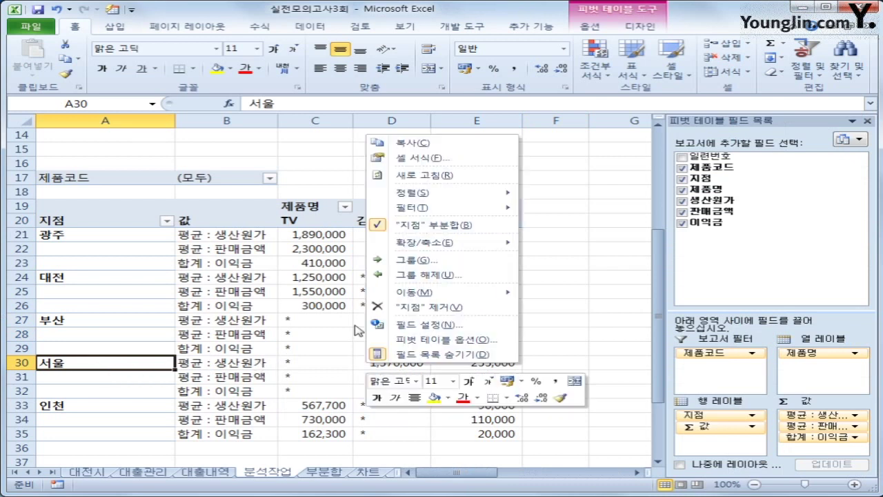
{"action": "mouse_move", "coordinate": [417, 296]}
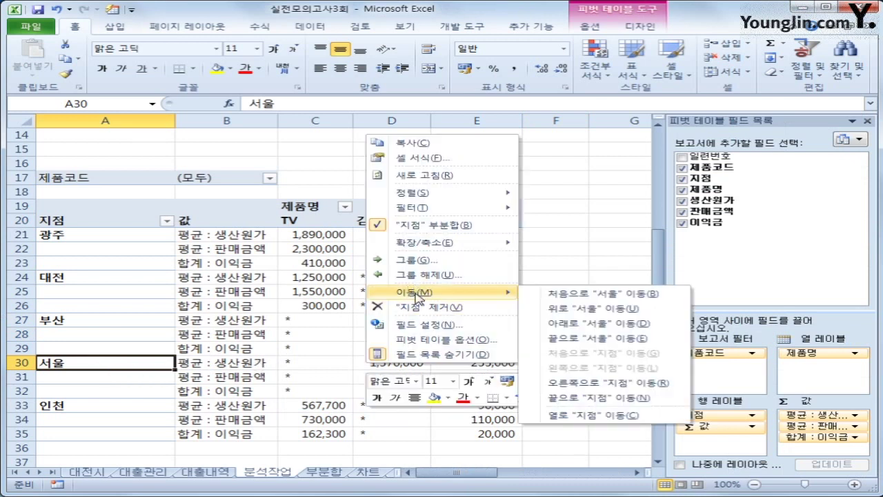
{"action": "left_click", "coordinate": [570, 308]}
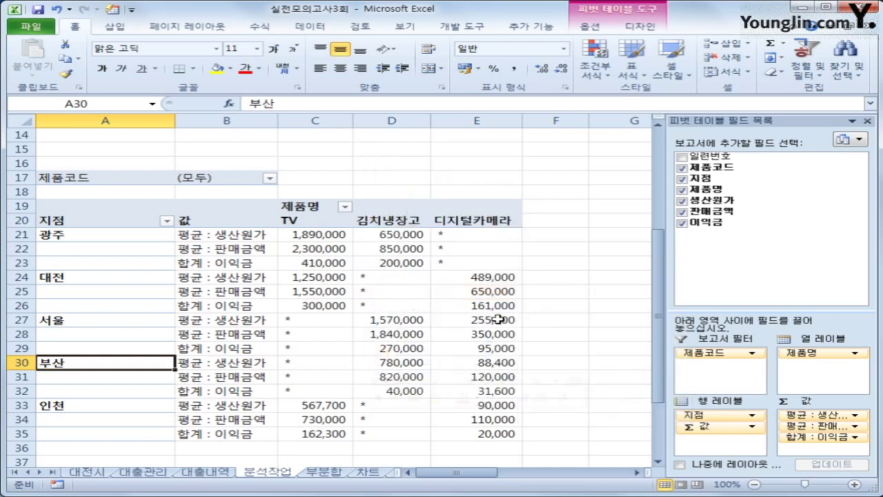
{"action": "left_click", "coordinate": [129, 324]}
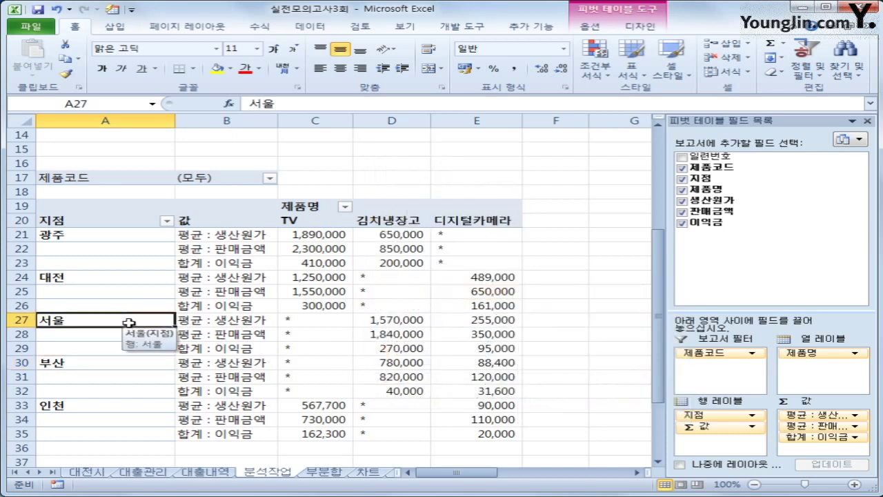
{"action": "key", "text": "shift+F10"}
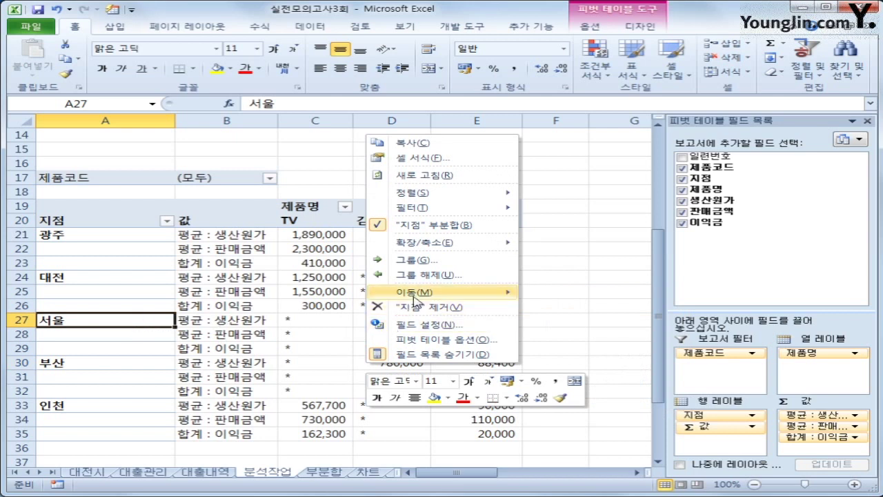
{"action": "mouse_move", "coordinate": [434, 298]}
{"action": "left_click", "coordinate": [568, 309]}
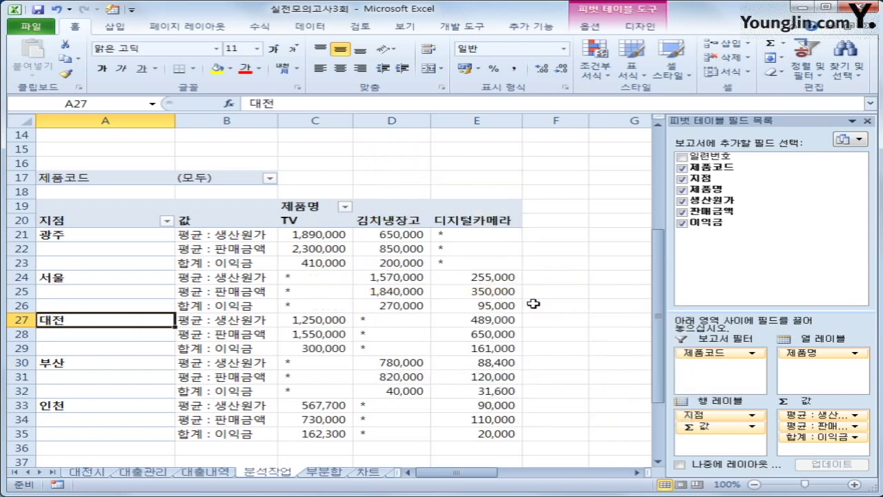
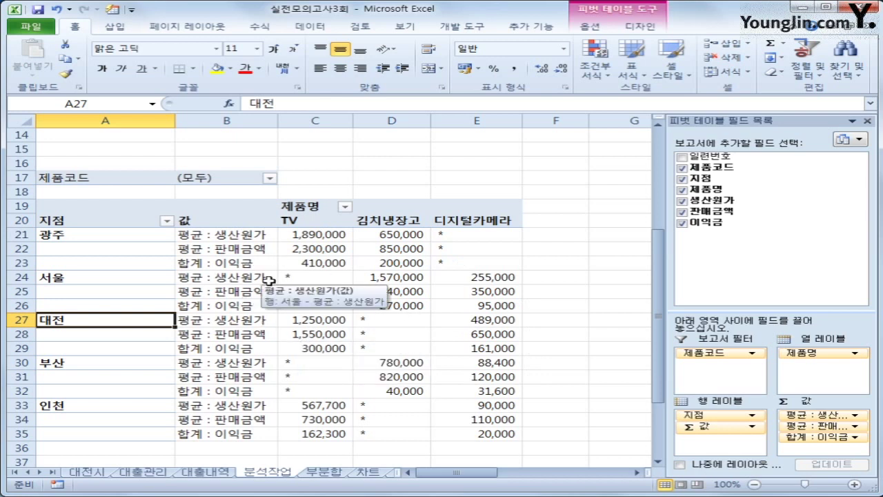
Step: On the 부분합 sheet, start recording a macro named 부분합 with an empty cell selected
{"action": "scroll", "coordinate": [267, 279], "scroll_direction": "up", "scroll_amount": 5}
{"action": "scroll", "coordinate": [266, 279], "scroll_direction": "down", "scroll_amount": 3}
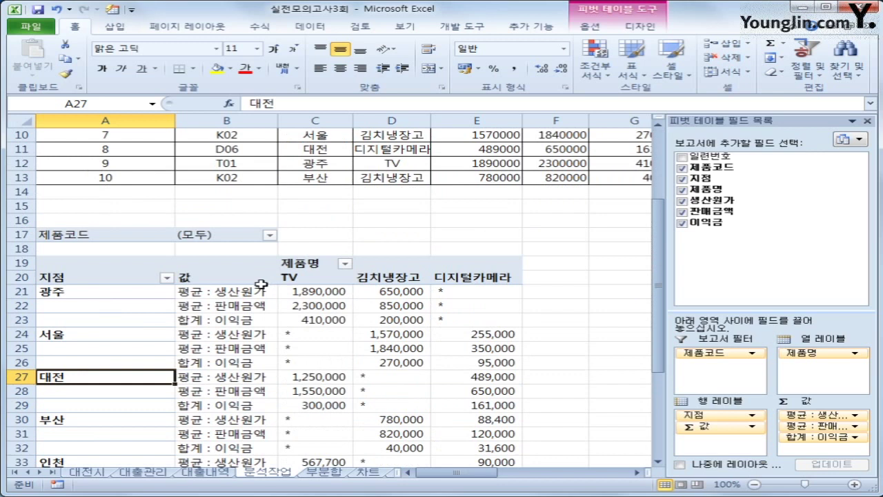
{"action": "scroll", "coordinate": [243, 336], "scroll_direction": "down", "scroll_amount": 3}
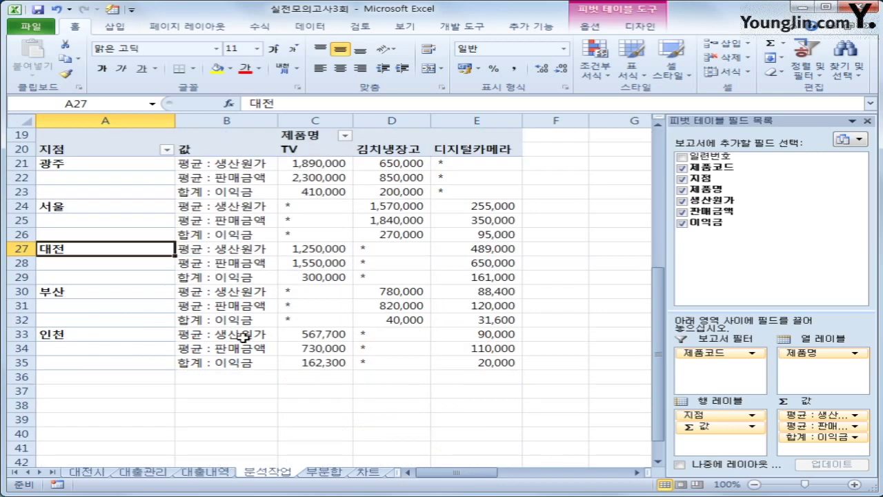
{"action": "left_click", "coordinate": [324, 472]}
{"action": "left_click", "coordinate": [656, 319]}
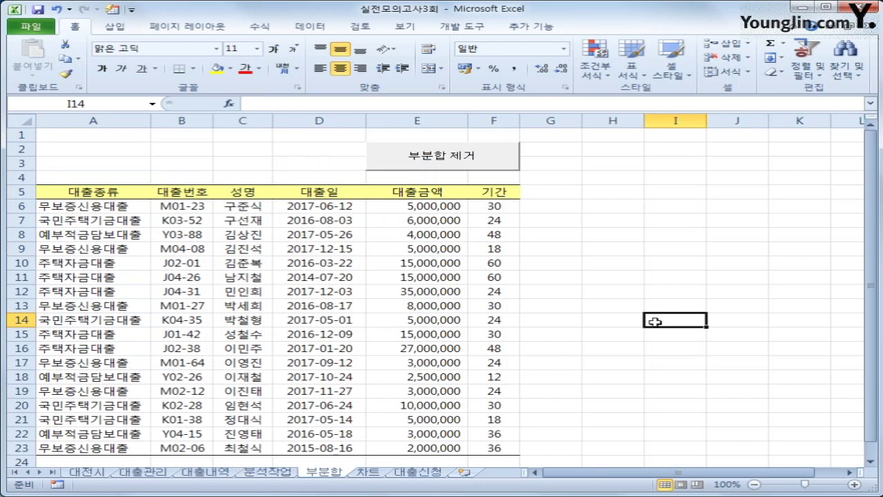
{"action": "left_click", "coordinate": [57, 483]}
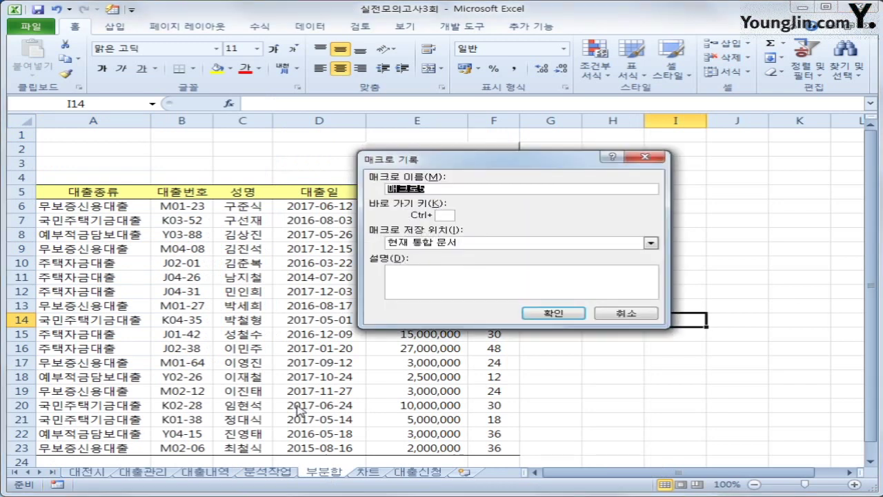
{"action": "type", "text": "ㅂ"}
{"action": "type", "text": "부분합"}
{"action": "left_click", "coordinate": [553, 312]}
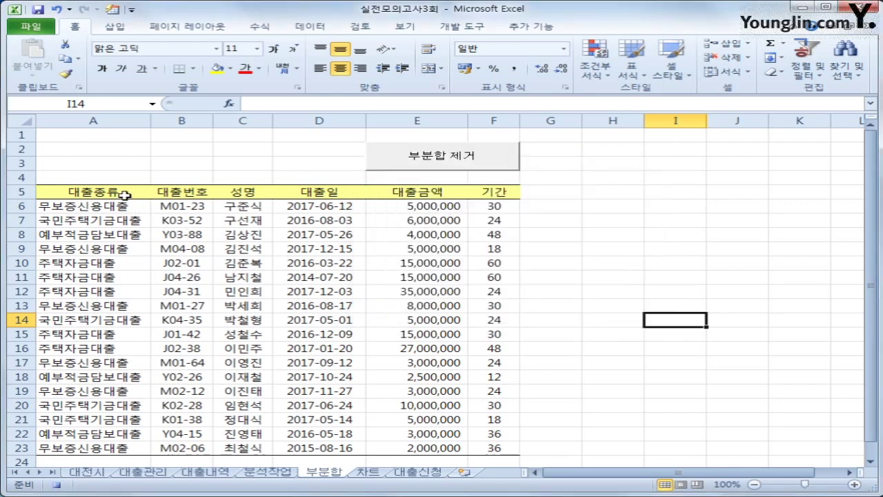
Step: Sort the loan table in ascending order by 대출종류
{"action": "left_click", "coordinate": [124, 196]}
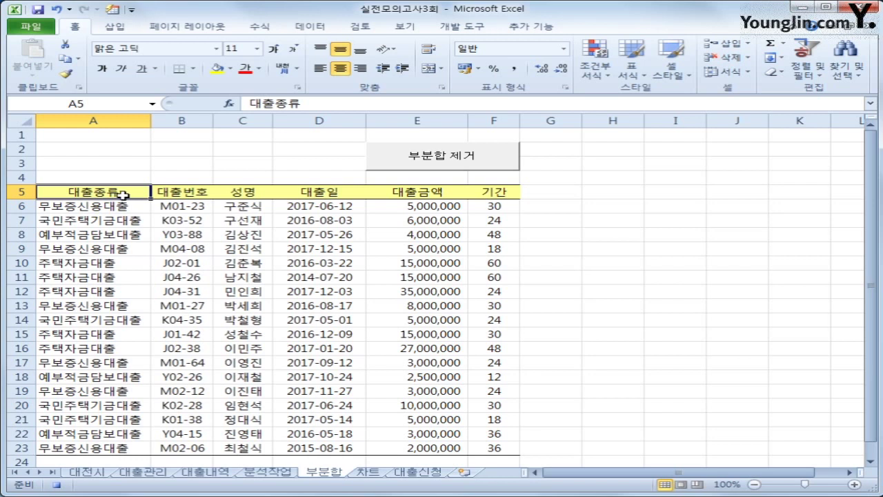
{"action": "left_click", "coordinate": [310, 26]}
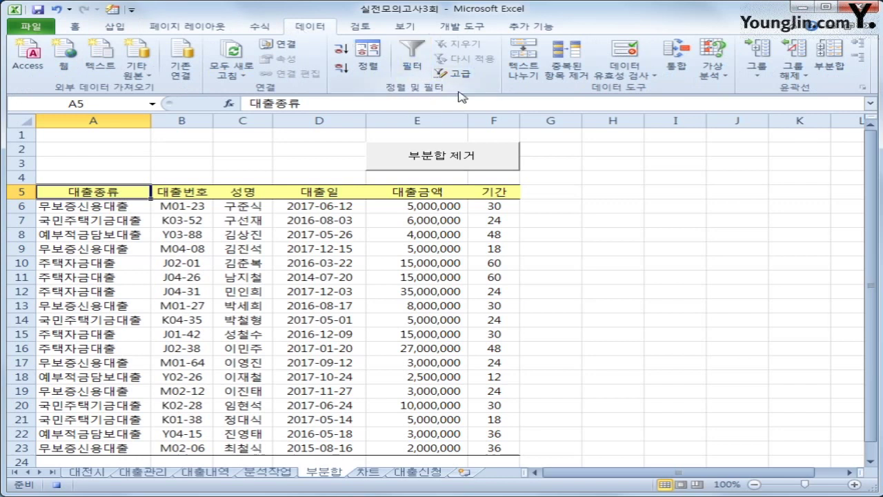
{"action": "left_click", "coordinate": [343, 54]}
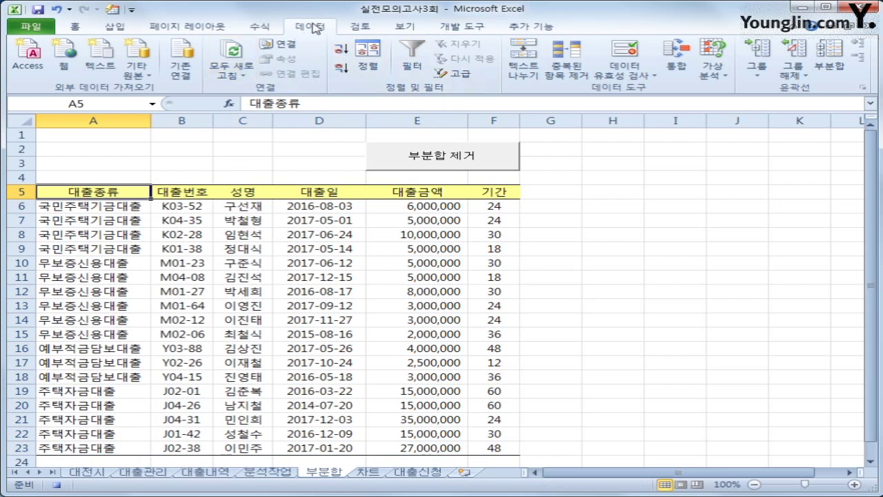
Step: Add subtotals grouped by 대출종류 that use the 평균 function on 대출금액 and 기간
{"action": "left_click", "coordinate": [831, 65]}
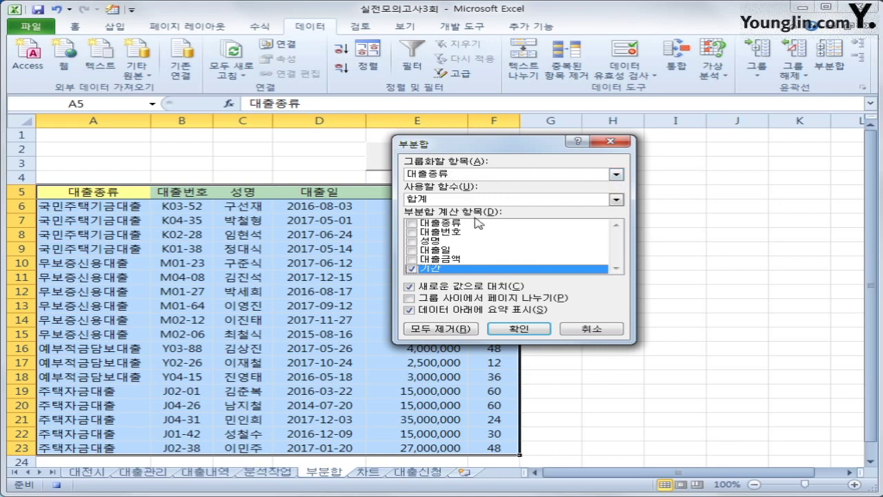
{"action": "left_click", "coordinate": [489, 200]}
{"action": "left_click", "coordinate": [492, 228]}
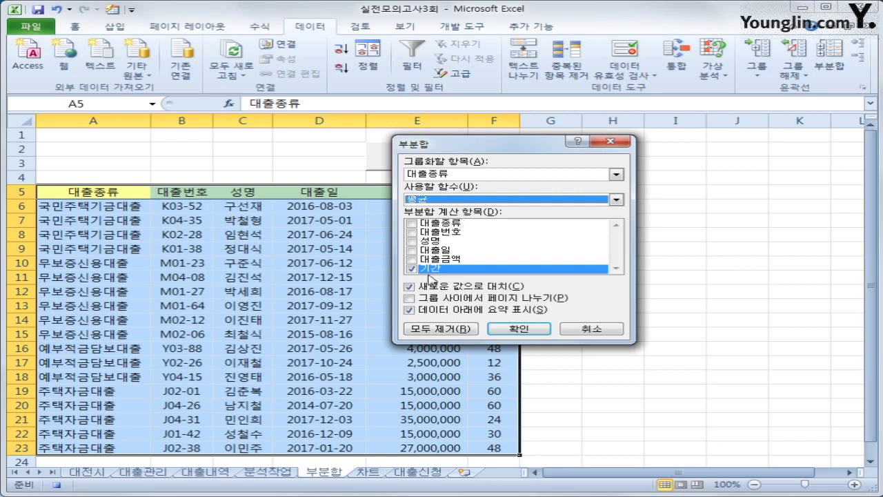
{"action": "left_click", "coordinate": [412, 260]}
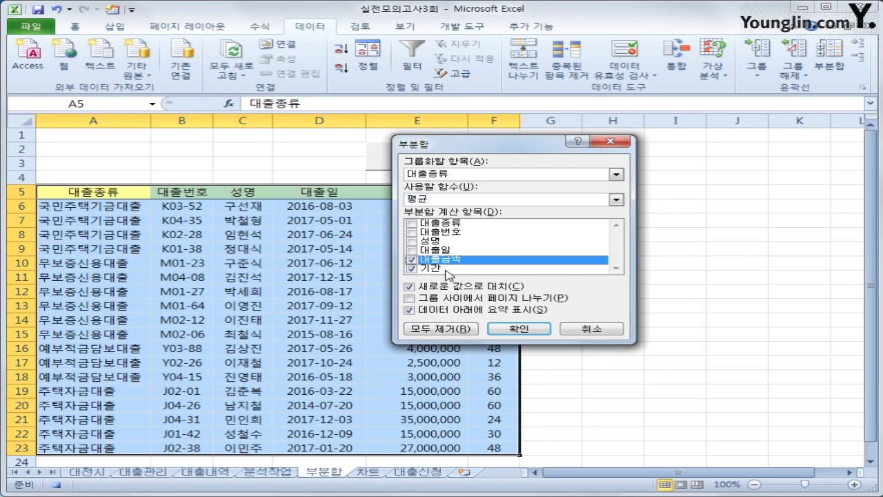
{"action": "left_click", "coordinate": [521, 329]}
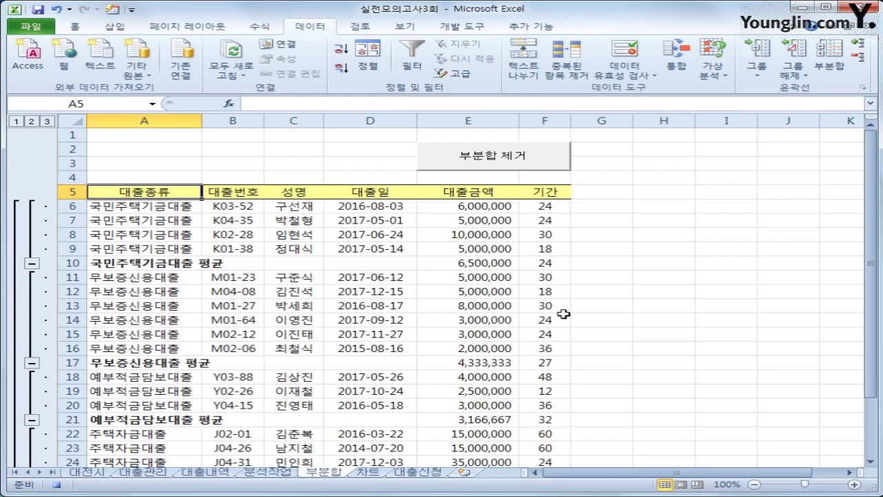
Step: Add a second subtotal by 대출종류 using 개수 on 성명 only, without replacing the existing subtotals, and stop the macro recording
{"action": "left_click", "coordinate": [829, 62]}
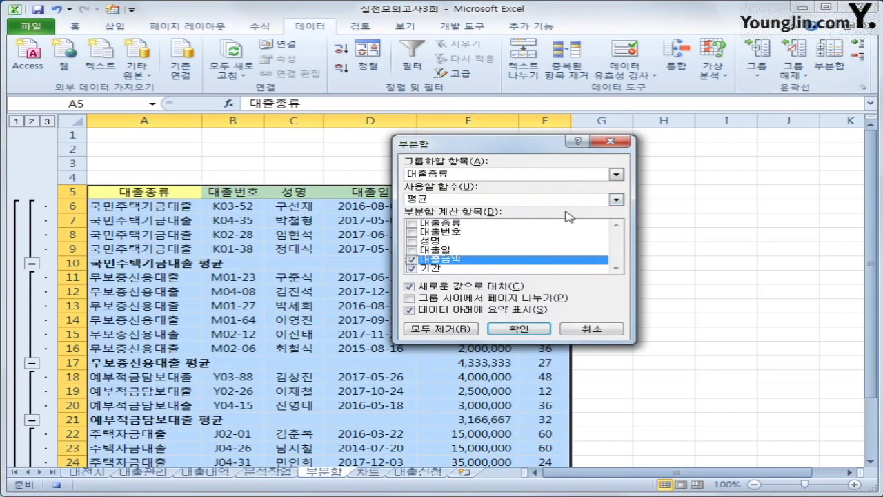
{"action": "left_click", "coordinate": [502, 200]}
{"action": "left_click", "coordinate": [495, 220]}
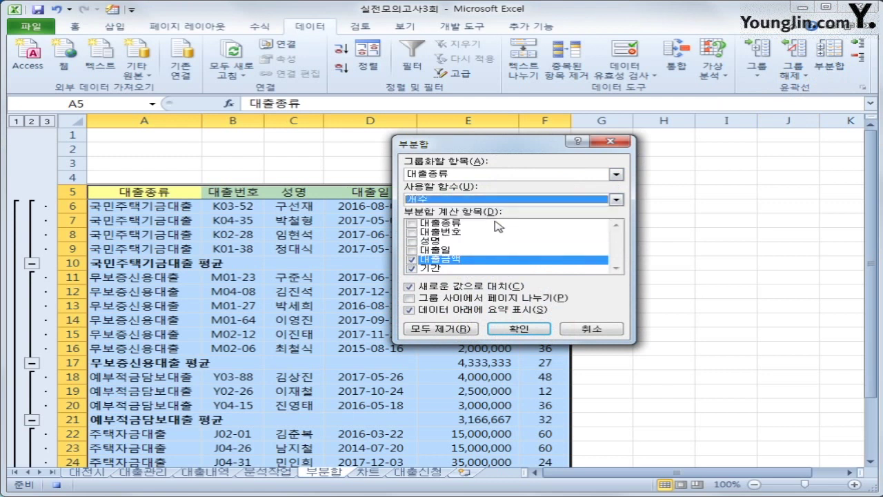
{"action": "left_click", "coordinate": [412, 262]}
{"action": "left_click", "coordinate": [619, 225]}
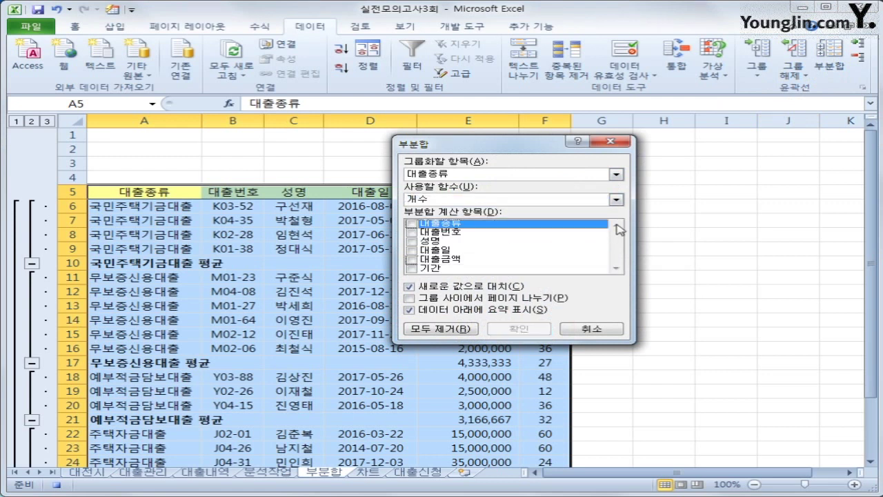
{"action": "left_click", "coordinate": [412, 241]}
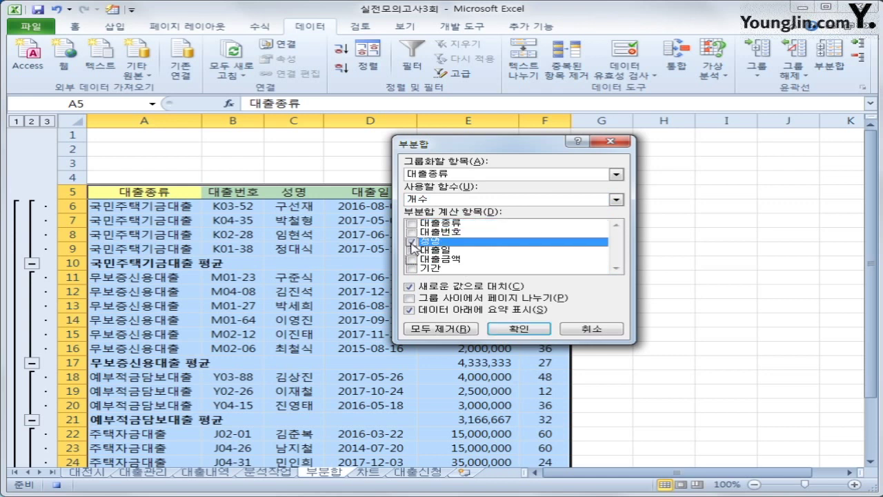
{"action": "left_click", "coordinate": [463, 290]}
{"action": "left_click", "coordinate": [464, 291]}
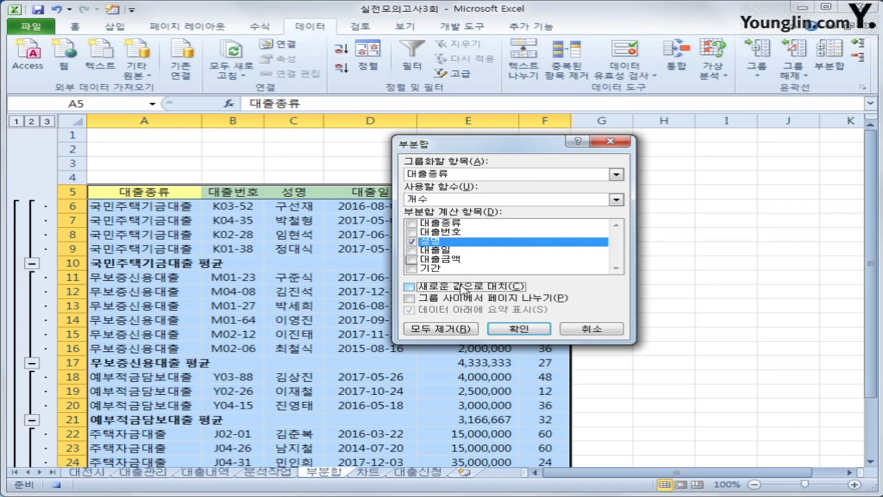
{"action": "left_click", "coordinate": [514, 328]}
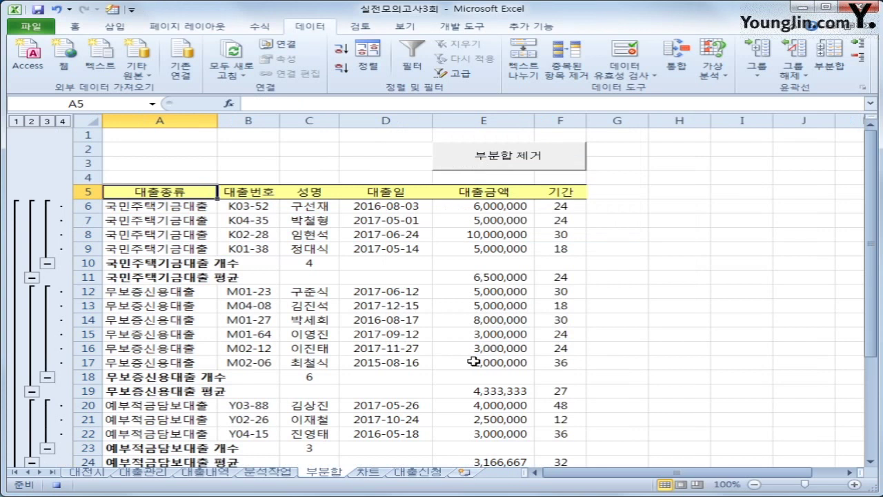
{"action": "scroll", "coordinate": [473, 361], "scroll_direction": "down", "scroll_amount": 1}
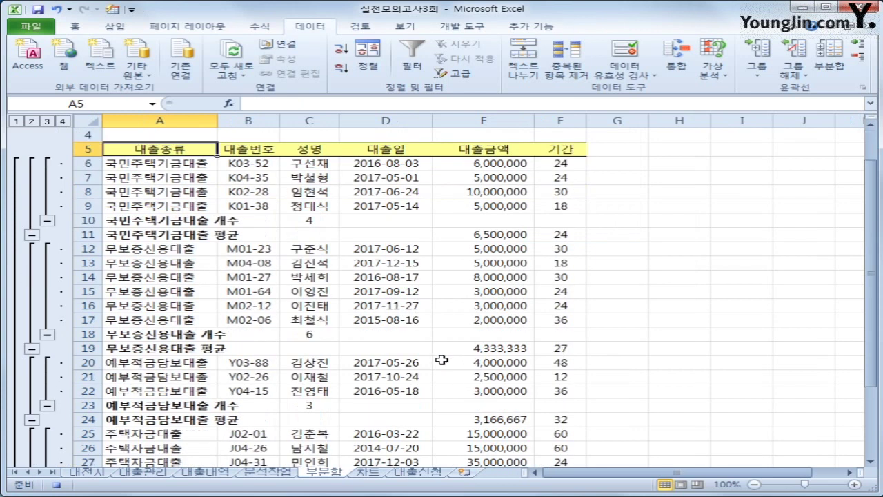
{"action": "left_click", "coordinate": [56, 484]}
Step: Draw a form-control button over cells B2:C3 and assign the 부분합 macro to it
{"action": "left_click", "coordinate": [479, 28]}
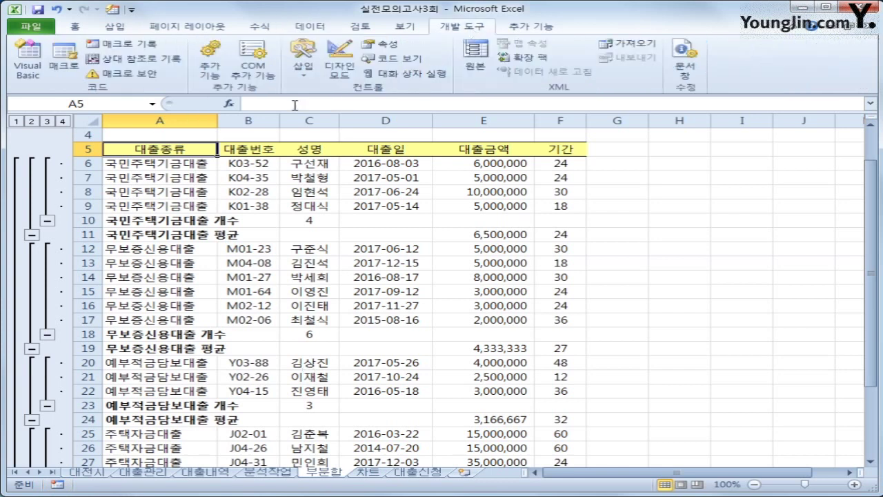
{"action": "left_click", "coordinate": [304, 68]}
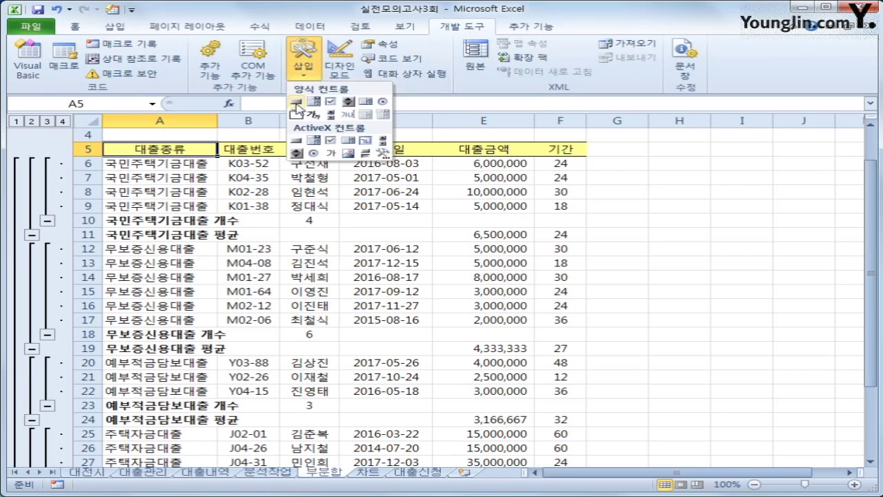
{"action": "left_click", "coordinate": [298, 102]}
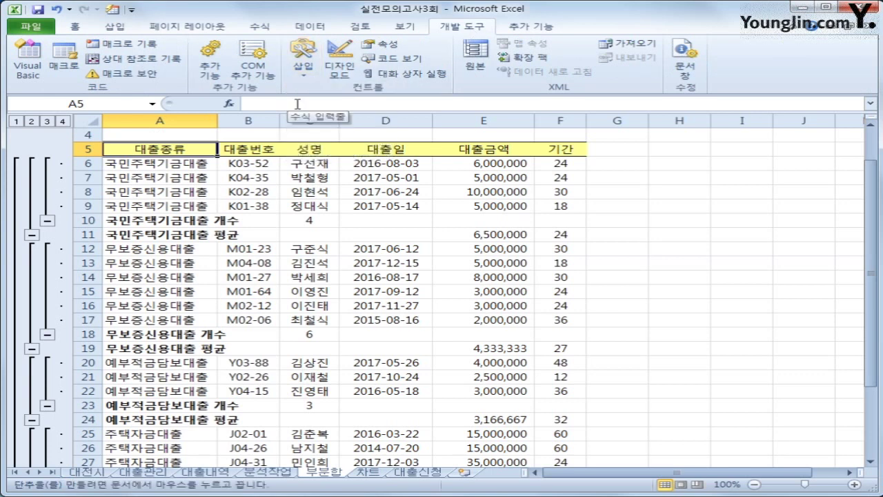
{"action": "scroll", "coordinate": [584, 191], "scroll_direction": "up", "scroll_amount": 1}
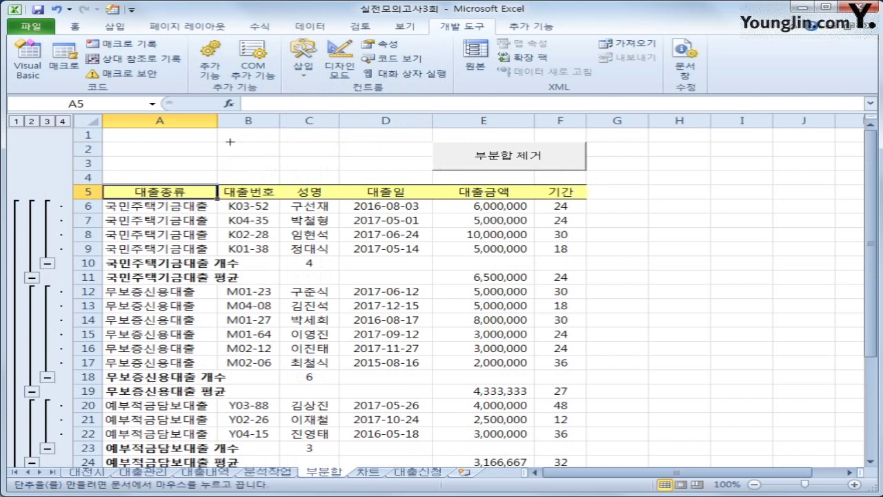
{"action": "left_click_drag", "start_coordinate": [216, 141], "coordinate": [340, 170]}
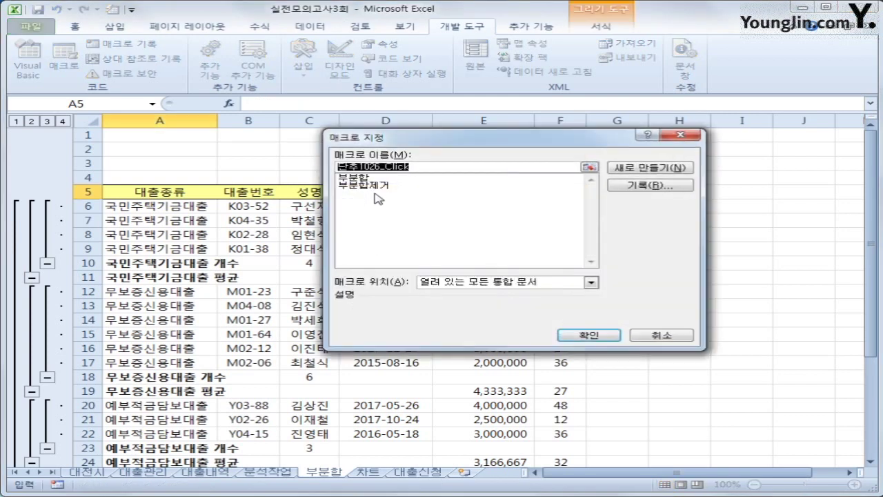
{"action": "left_click", "coordinate": [378, 181]}
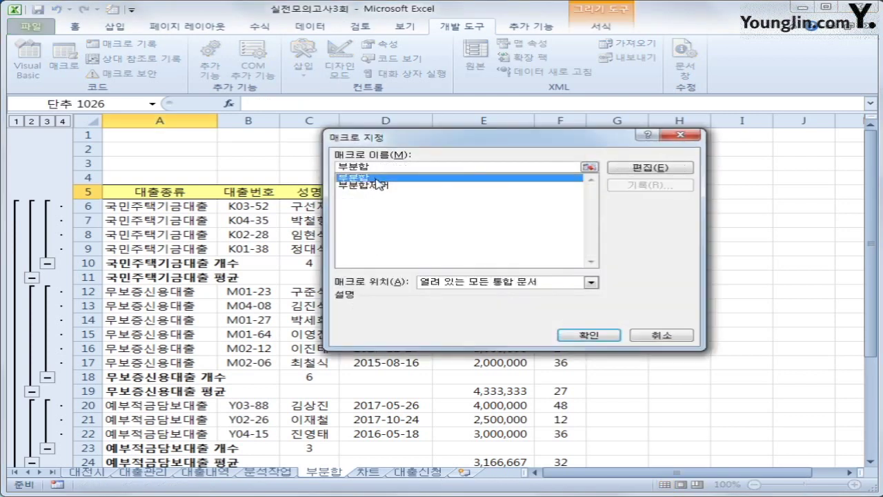
{"action": "left_click", "coordinate": [589, 335]}
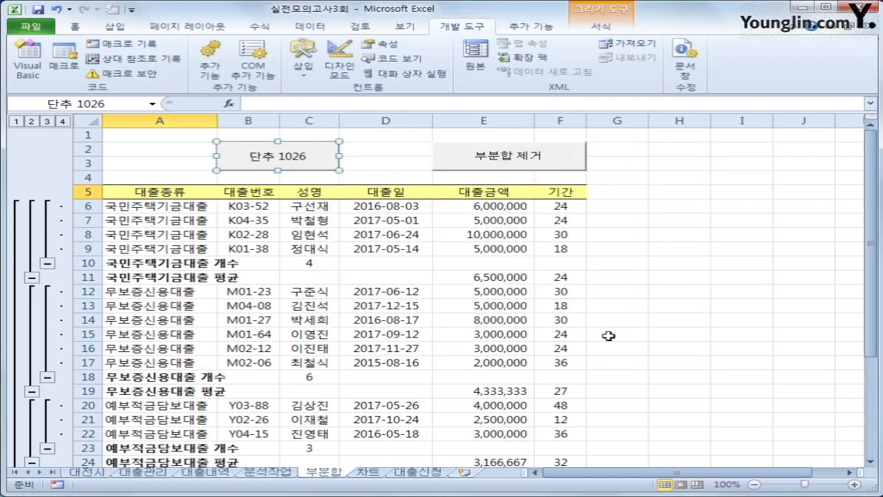
Step: Label the new macro button 대출종류별 통계 and deselect it
{"action": "type", "text": "대출종류별"}
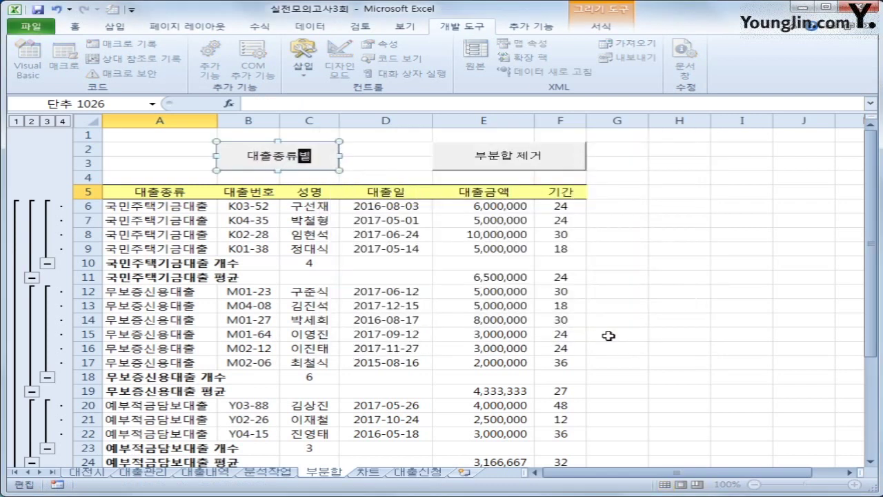
{"action": "type", "text": " 통ㄱ"}
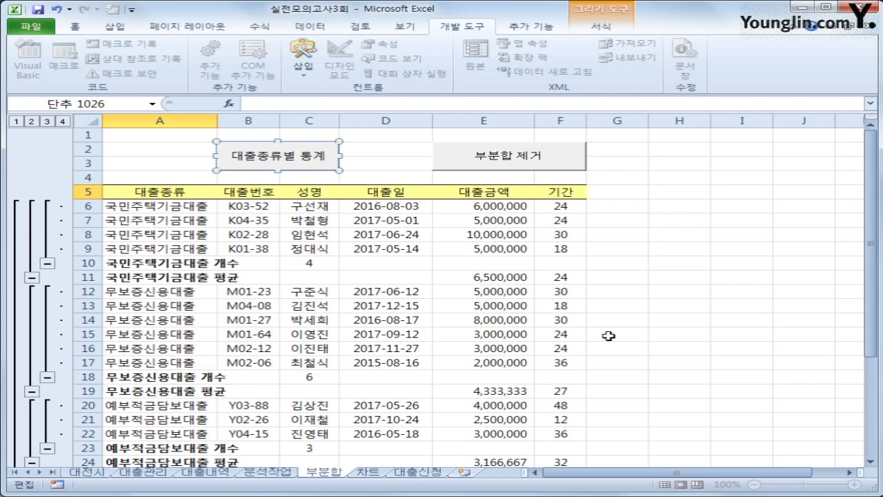
{"action": "left_click", "coordinate": [680, 377]}
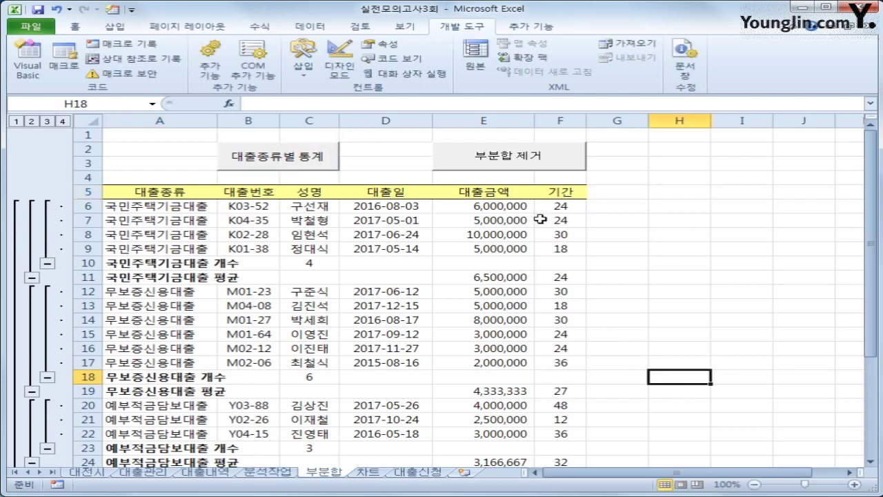
Step: Test both macro buttons by removing the subtotals with 부분합 제거 and regenerating them with 대출종류별 통계
{"action": "left_click", "coordinate": [346, 221]}
{"action": "left_click", "coordinate": [490, 173]}
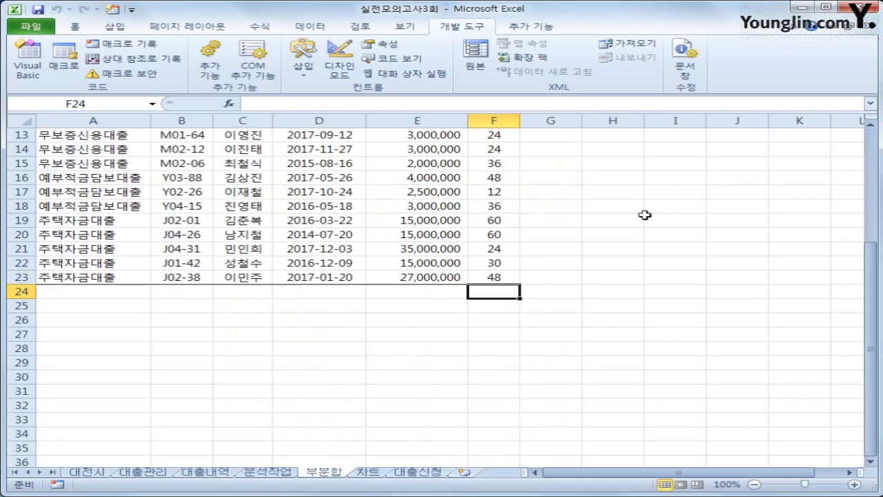
{"action": "scroll", "coordinate": [573, 397], "scroll_direction": "up", "scroll_amount": 4}
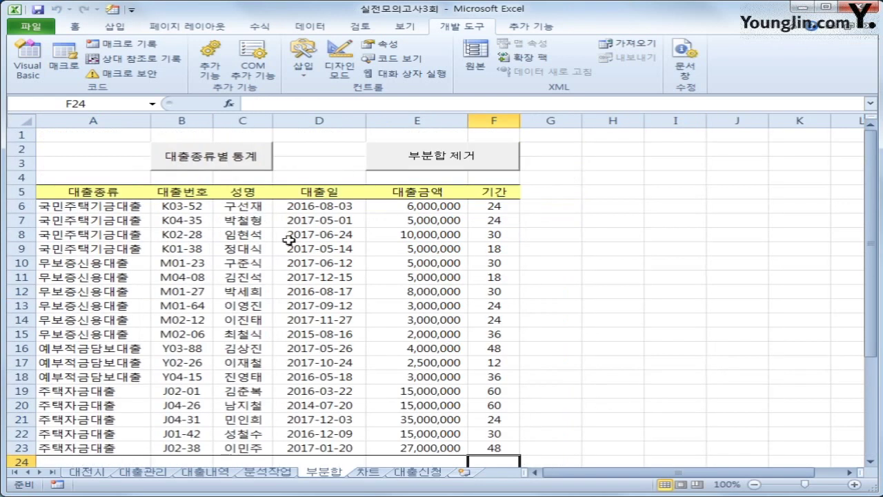
{"action": "left_click", "coordinate": [235, 158]}
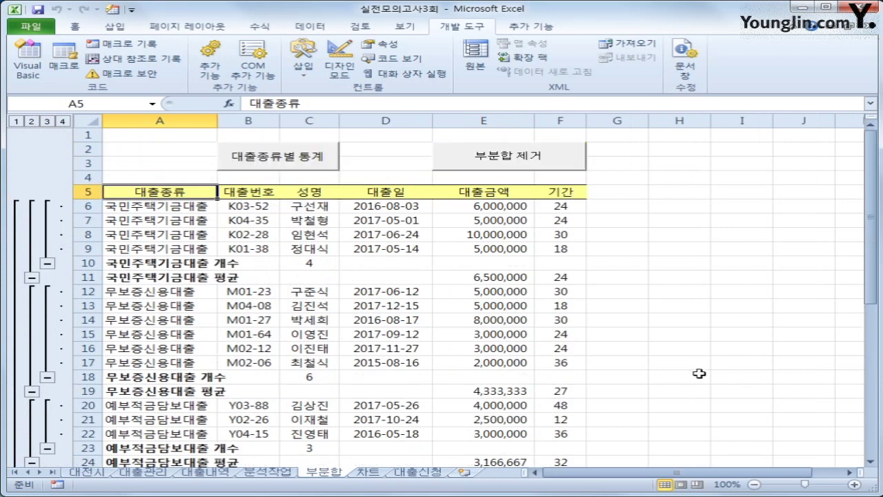
Step: On the 차트 sheet, add the 2017년 data in F4:F7 to the chart by copying and pasting it
{"action": "left_click", "coordinate": [368, 472]}
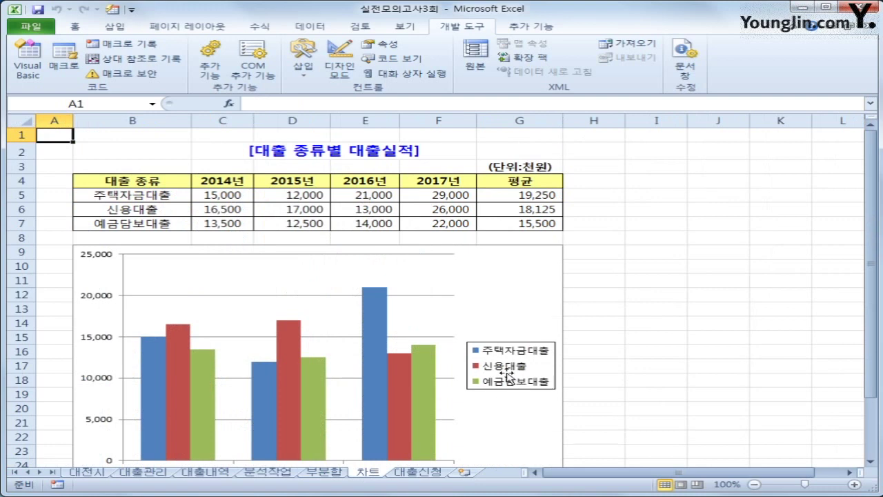
{"action": "left_click", "coordinate": [515, 294]}
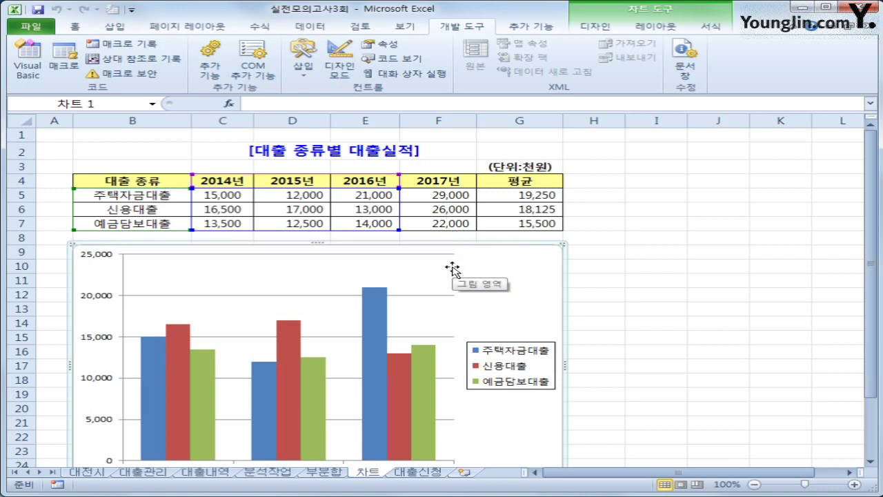
{"action": "left_click_drag", "start_coordinate": [439, 184], "coordinate": [439, 223]}
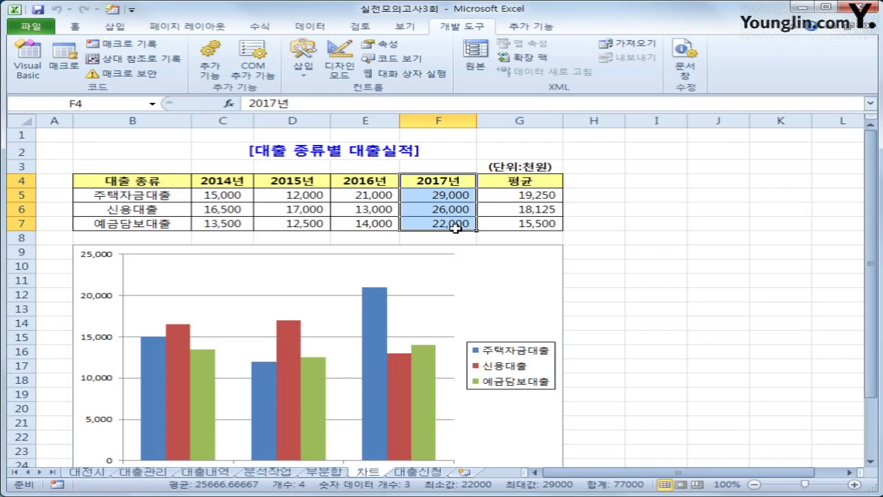
{"action": "key", "text": "ctrl+c"}
{"action": "left_click", "coordinate": [522, 304]}
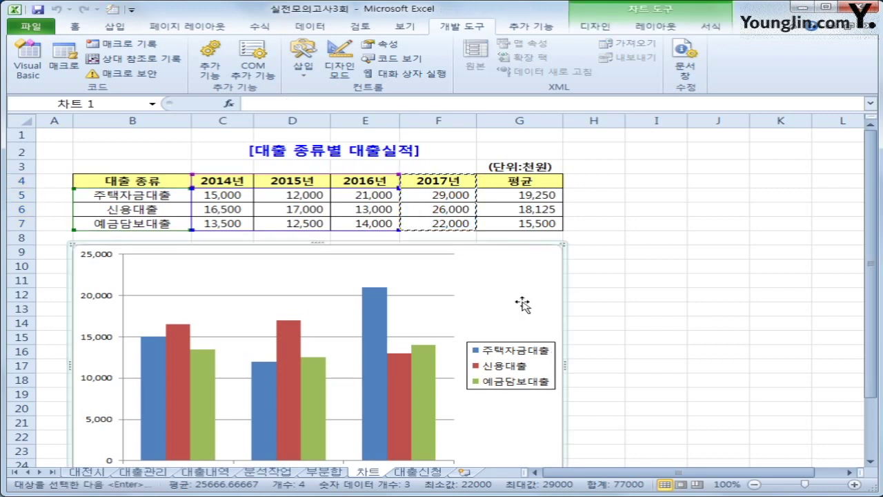
{"action": "key", "text": "ctrl+v"}
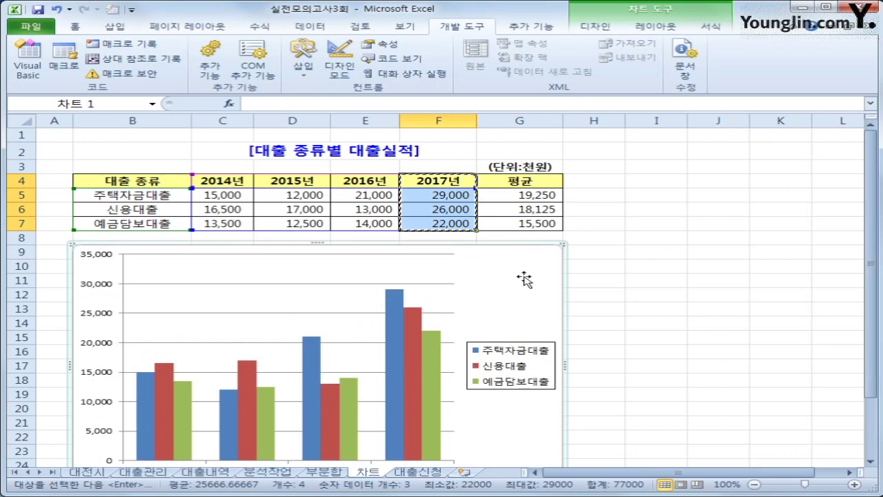
Step: Change the chart type to 묶은 가로 막대형
{"action": "right_click", "coordinate": [526, 278]}
{"action": "left_click", "coordinate": [473, 236]}
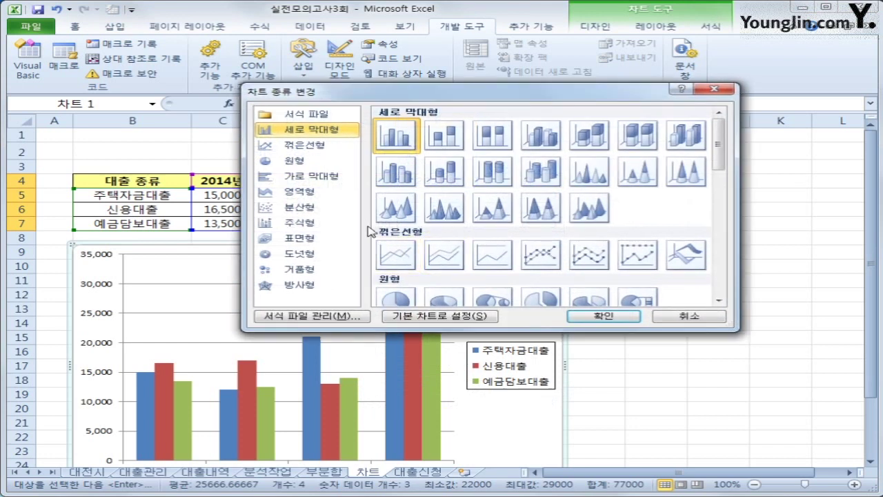
{"action": "left_click", "coordinate": [315, 178]}
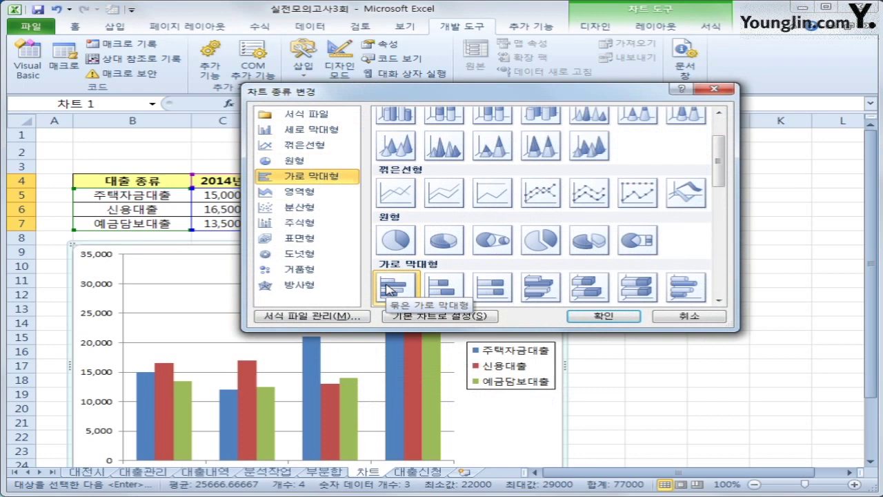
{"action": "left_click", "coordinate": [609, 318]}
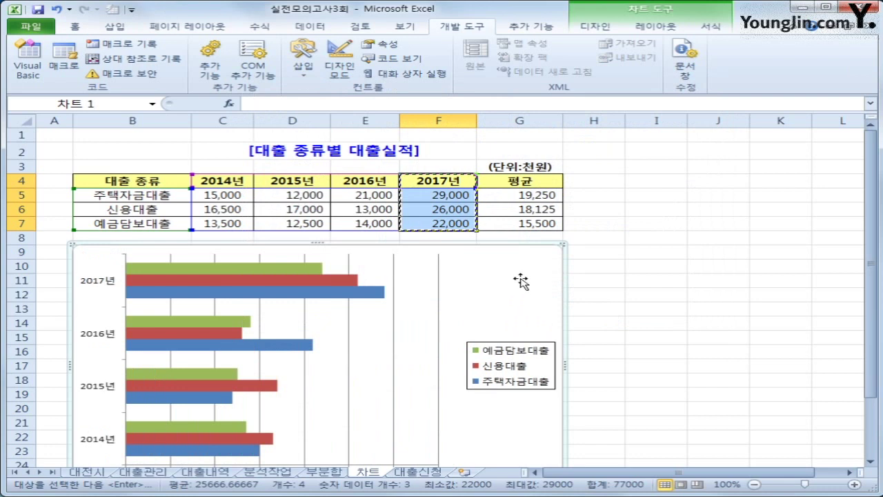
Step: Add a chart title above the plot area reading 대출종류별 실적
{"action": "left_click", "coordinate": [652, 27]}
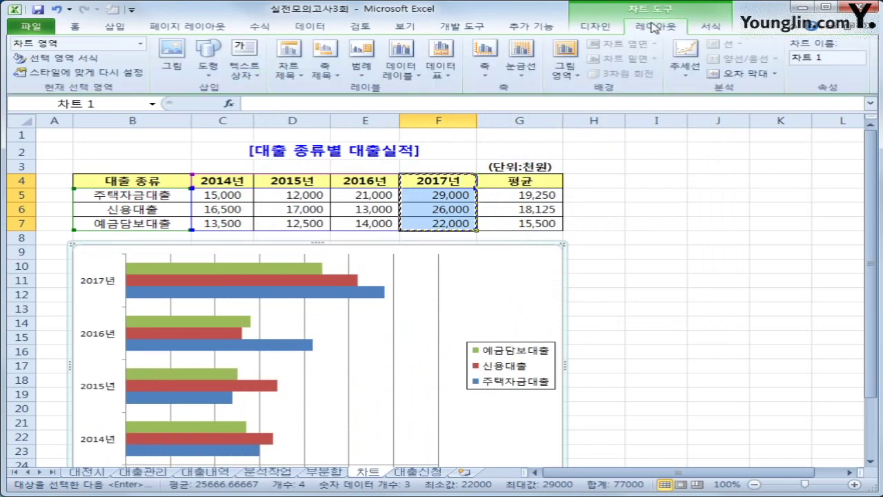
{"action": "left_click", "coordinate": [287, 75]}
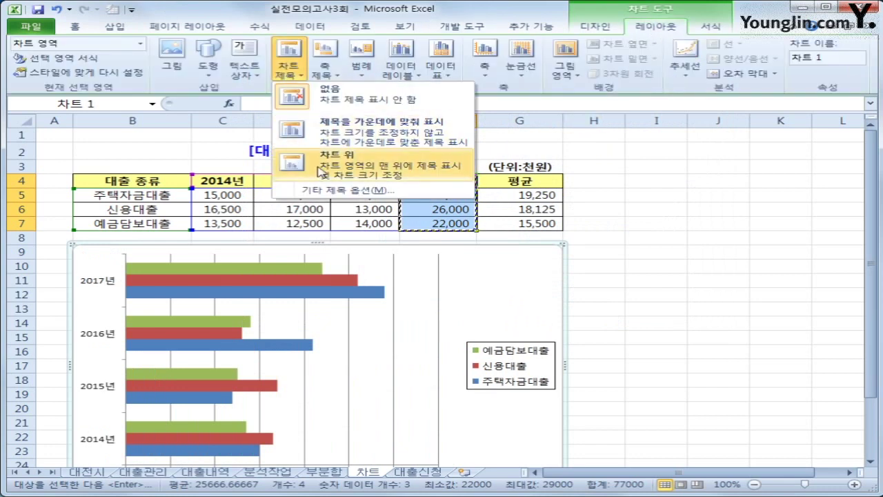
{"action": "left_click", "coordinate": [297, 110]}
{"action": "left_click_drag", "start_coordinate": [278, 266], "coordinate": [361, 269]}
{"action": "type", "text": "대출"}
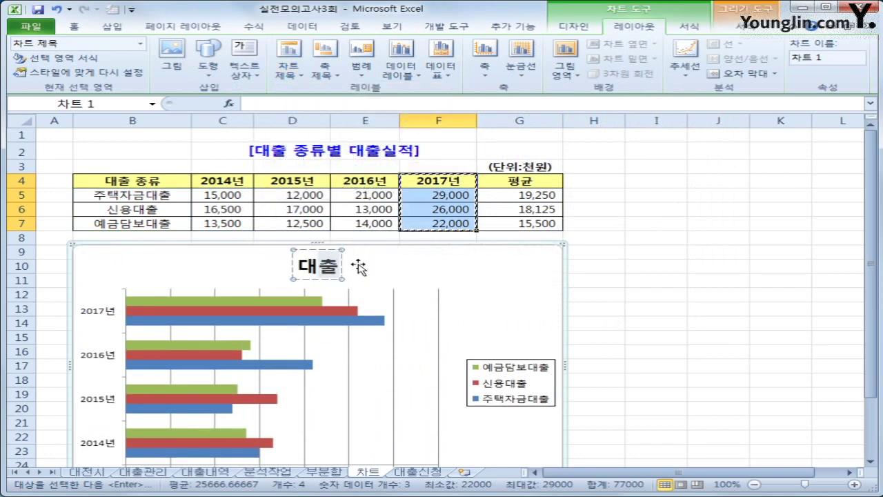
{"action": "type", "text": "종ㄹ류별 실적"}
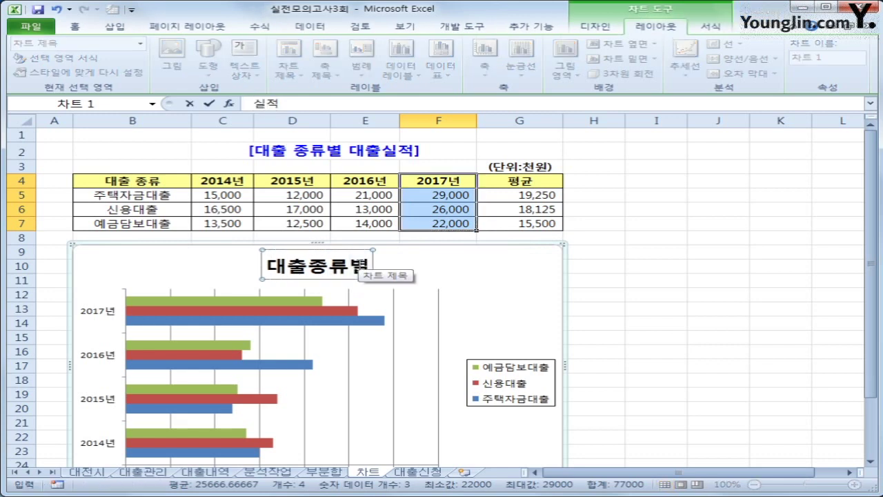
{"action": "key", "text": "Return"}
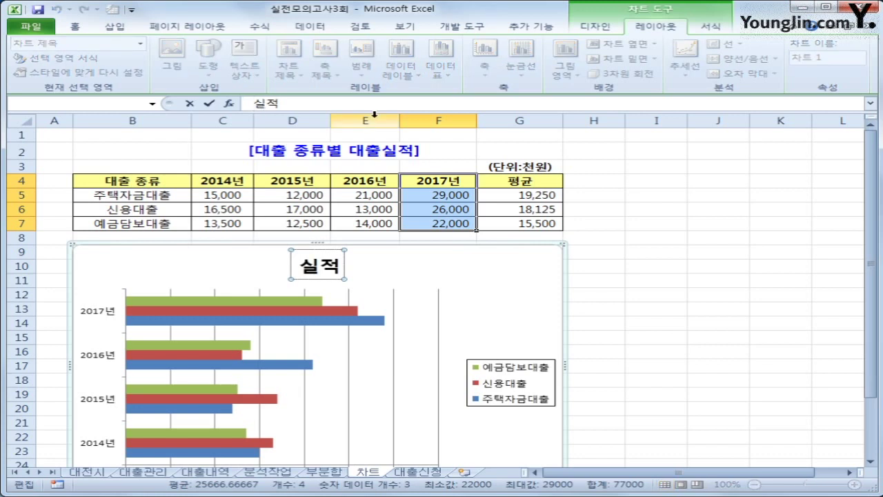
{"action": "type", "text": "대출종류별"}
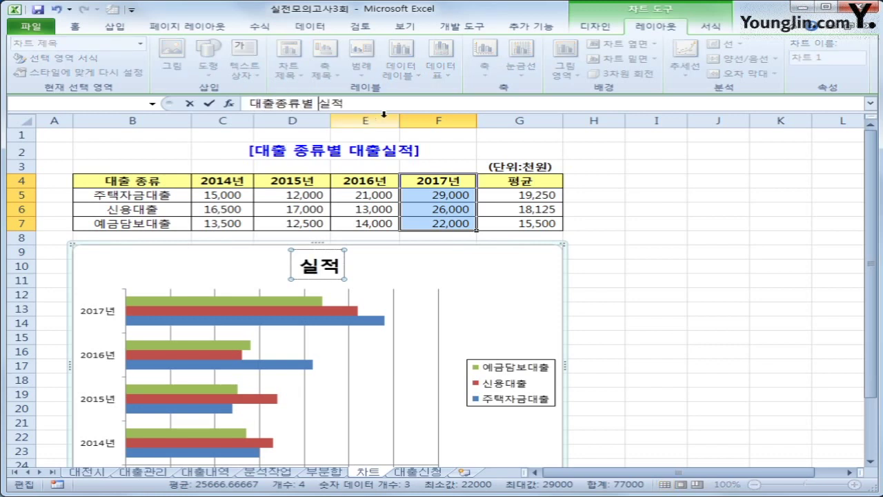
{"action": "left_click", "coordinate": [466, 295]}
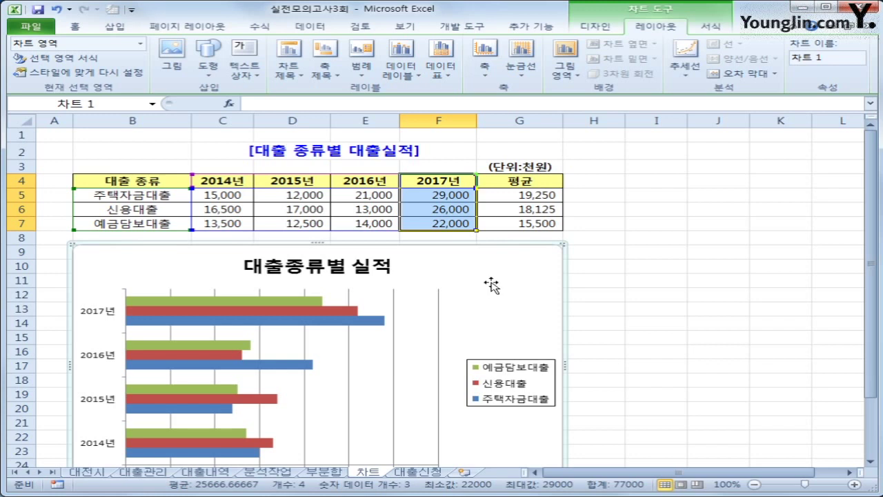
Step: Add a rotated vertical axis title (제목 회전) reading 년도
{"action": "left_click", "coordinate": [327, 80]}
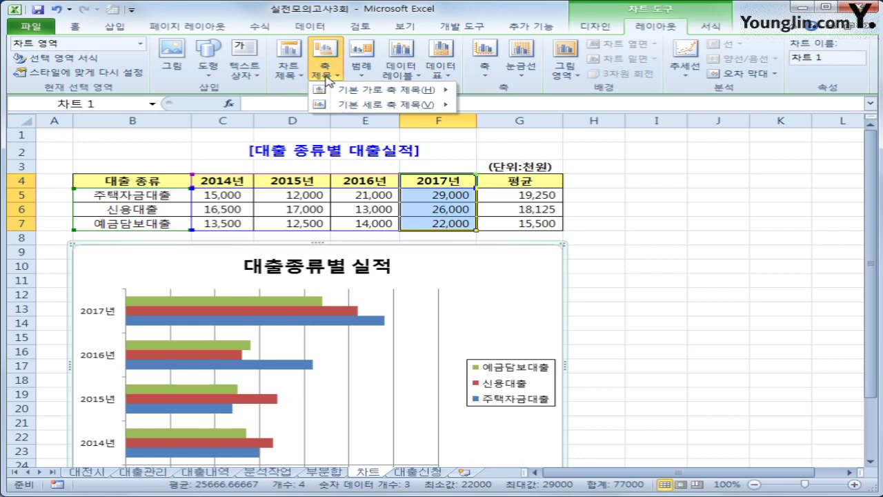
{"action": "mouse_move", "coordinate": [334, 109]}
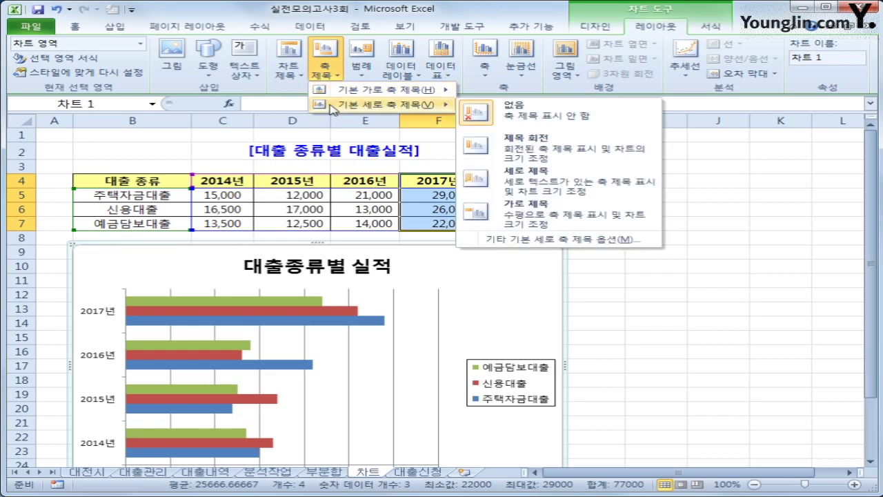
{"action": "left_click", "coordinate": [528, 157]}
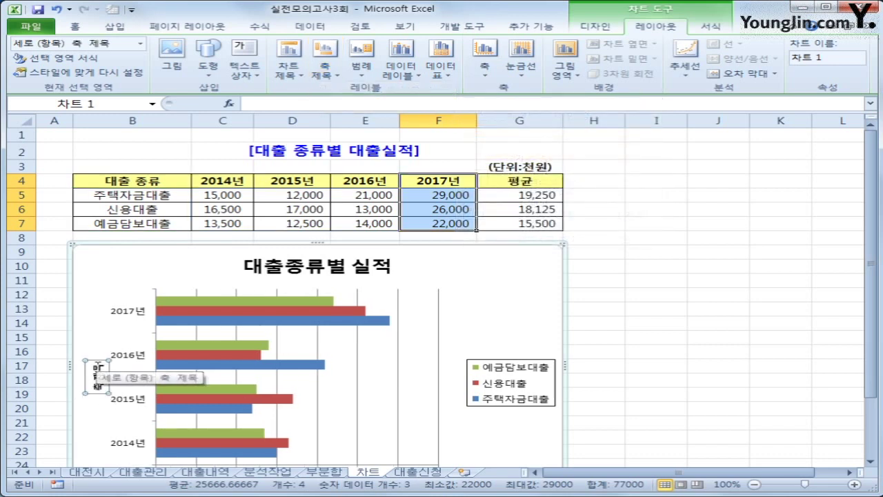
{"action": "type", "text": "대출"}
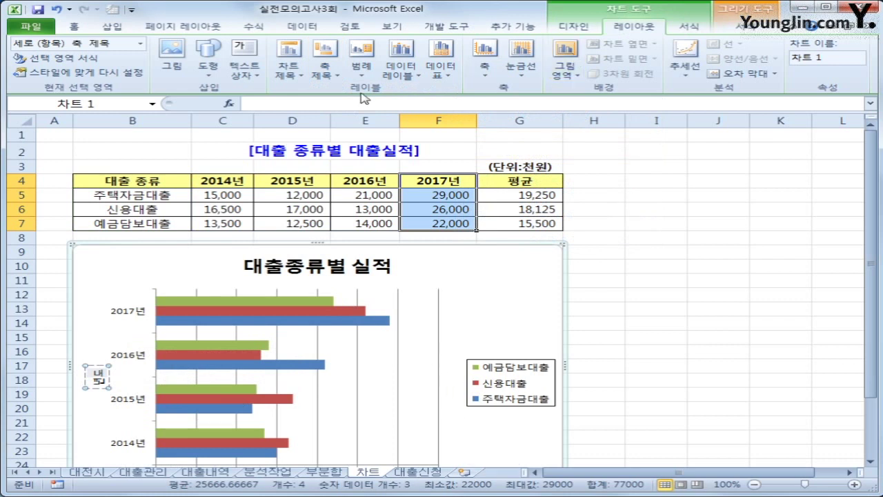
Step: Add a horizontal axis title below the chart's value axis reading 대출금액
{"action": "left_click", "coordinate": [321, 81]}
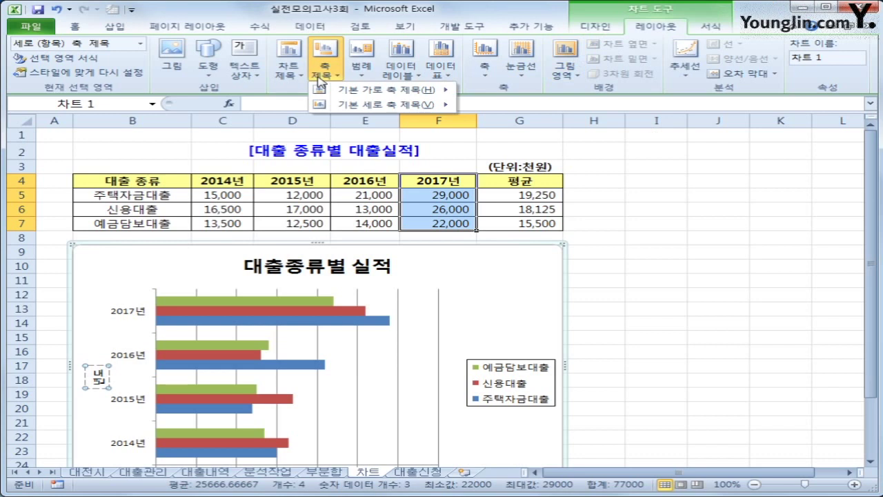
{"action": "mouse_move", "coordinate": [386, 90]}
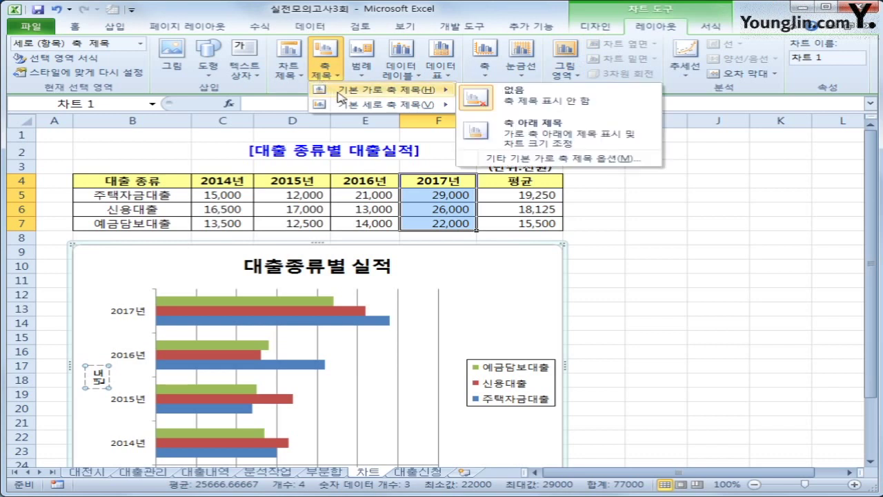
{"action": "left_click", "coordinate": [570, 142]}
{"action": "scroll", "coordinate": [295, 433], "scroll_direction": "down", "scroll_amount": 1}
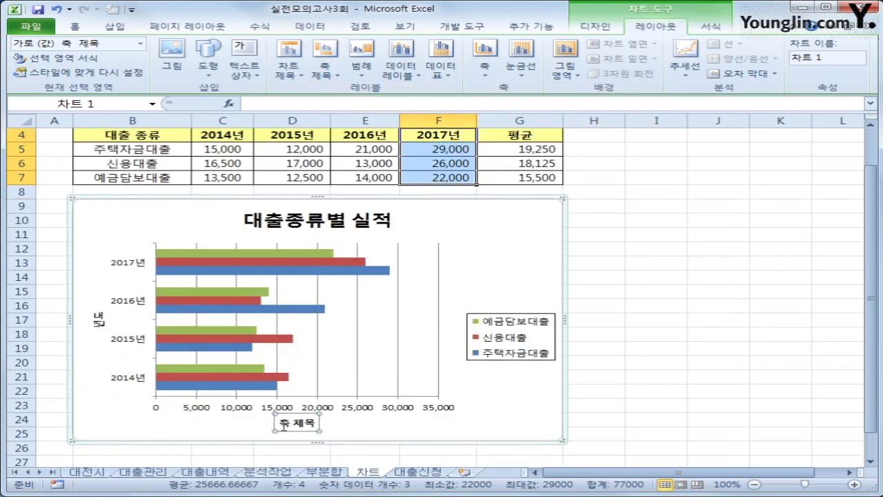
{"action": "left_click_drag", "start_coordinate": [282, 424], "coordinate": [317, 434]}
{"action": "type", "text": "대출금액"}
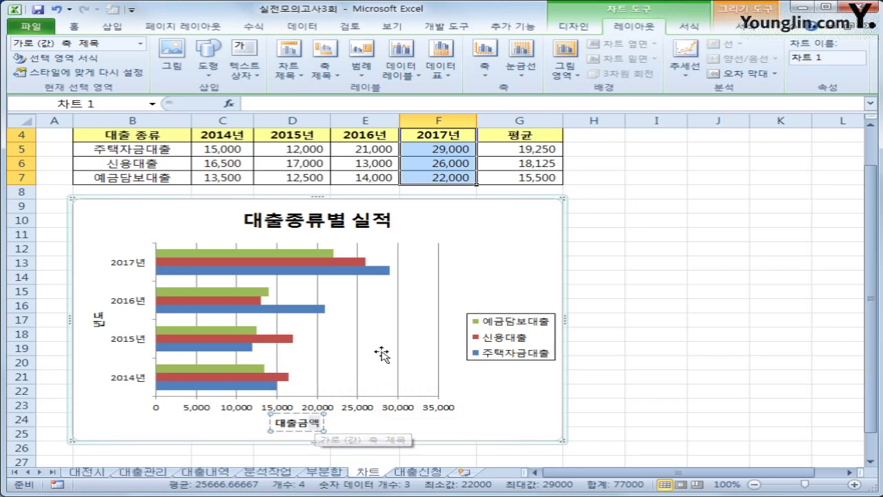
Step: Format the chart title in italics at size 14 with the standard green font colour
{"action": "right_click", "coordinate": [367, 229]}
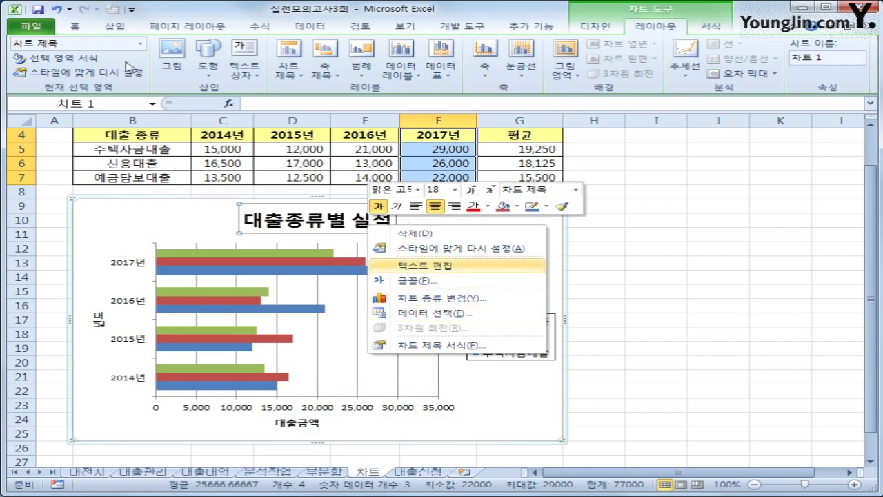
{"action": "left_click", "coordinate": [79, 27]}
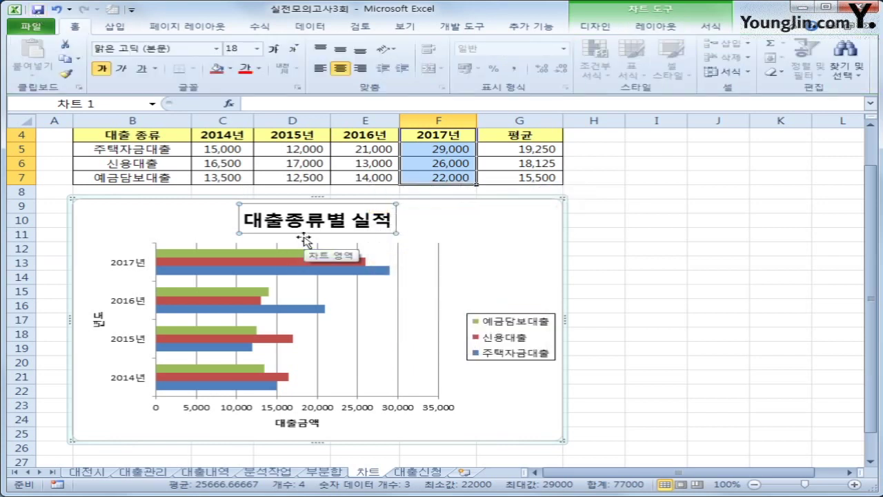
{"action": "left_click", "coordinate": [122, 68]}
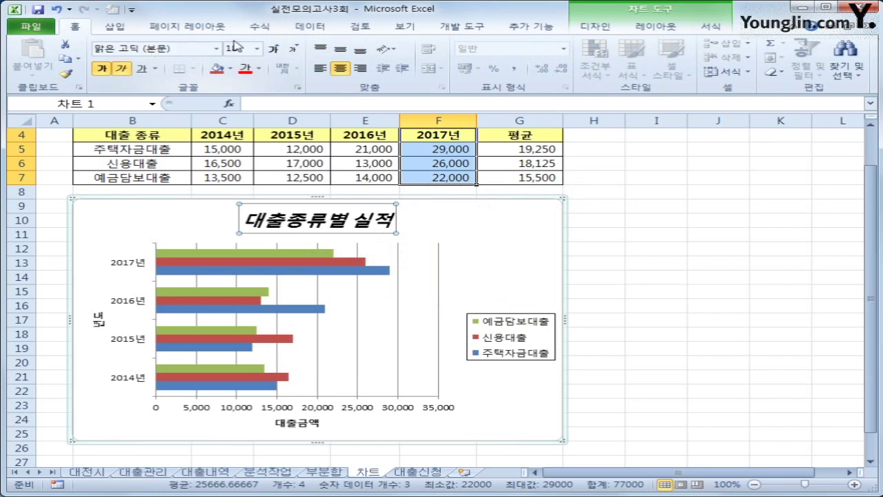
{"action": "left_click", "coordinate": [257, 48]}
{"action": "left_click", "coordinate": [248, 139]}
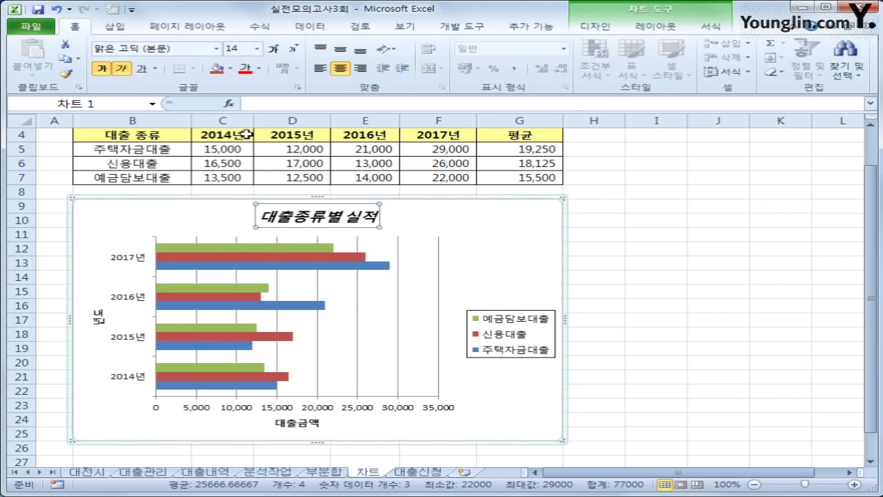
{"action": "left_click", "coordinate": [259, 68]}
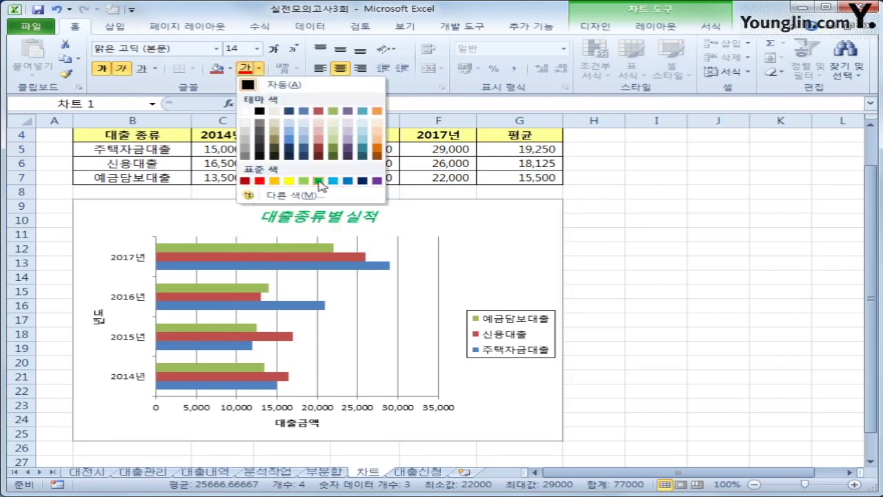
{"action": "left_click", "coordinate": [318, 181]}
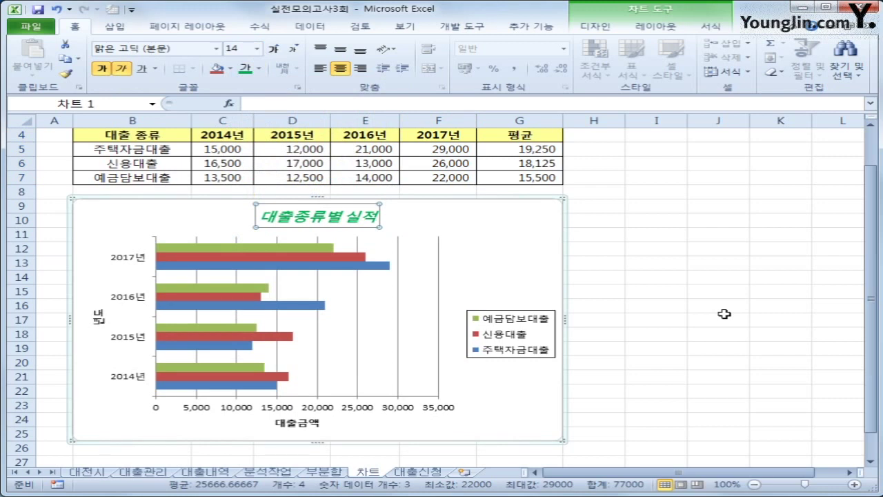
Step: Set the chart legend's font to 돋움체
{"action": "left_click", "coordinate": [513, 347]}
{"action": "right_click", "coordinate": [514, 347]}
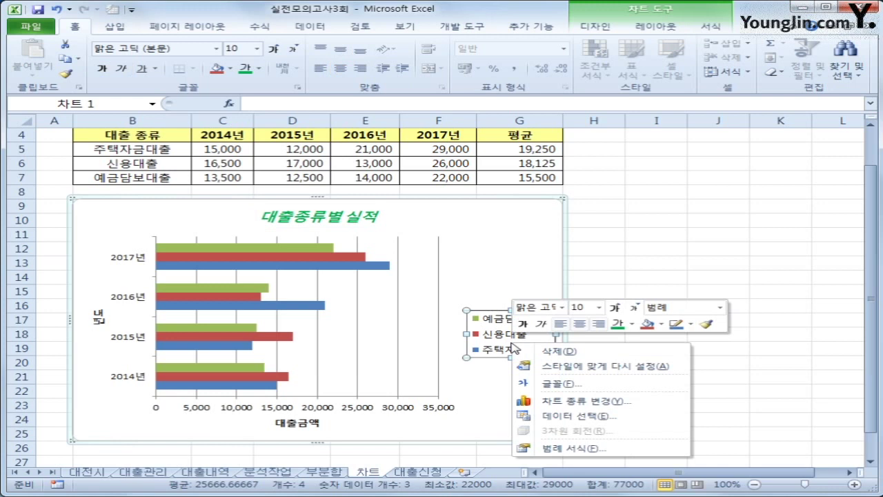
{"action": "left_click", "coordinate": [562, 307]}
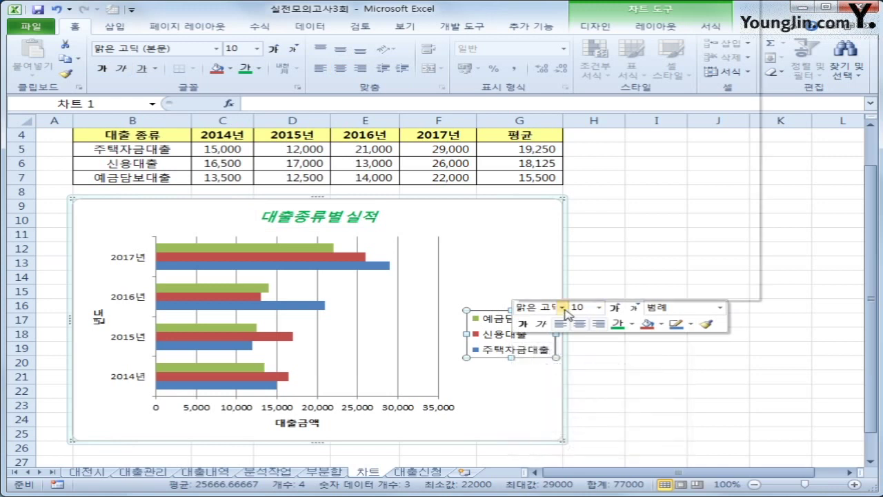
{"action": "scroll", "coordinate": [738, 16], "scroll_direction": "down", "scroll_amount": 8}
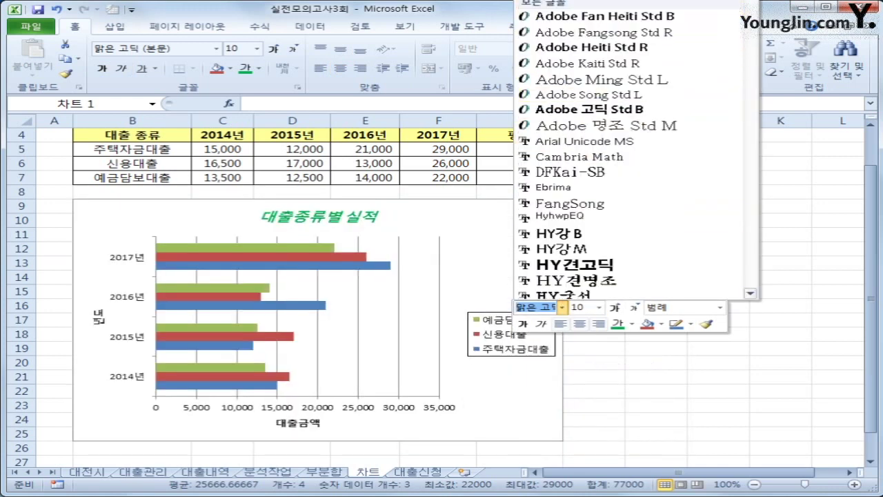
{"action": "scroll", "coordinate": [738, 15], "scroll_direction": "down", "scroll_amount": 10}
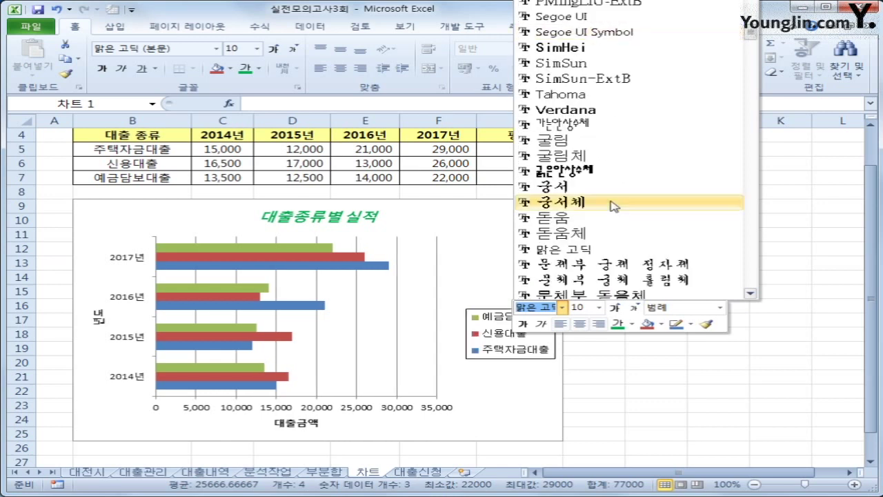
{"action": "left_click", "coordinate": [561, 233]}
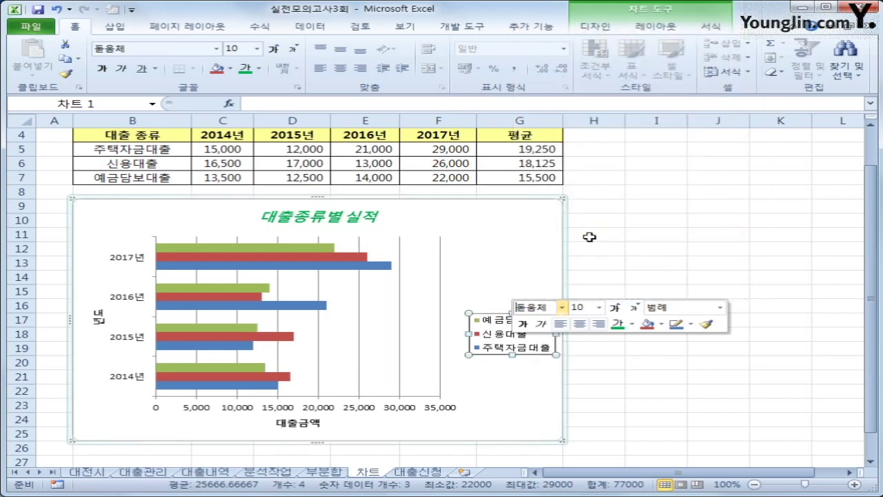
{"action": "left_click", "coordinate": [599, 308]}
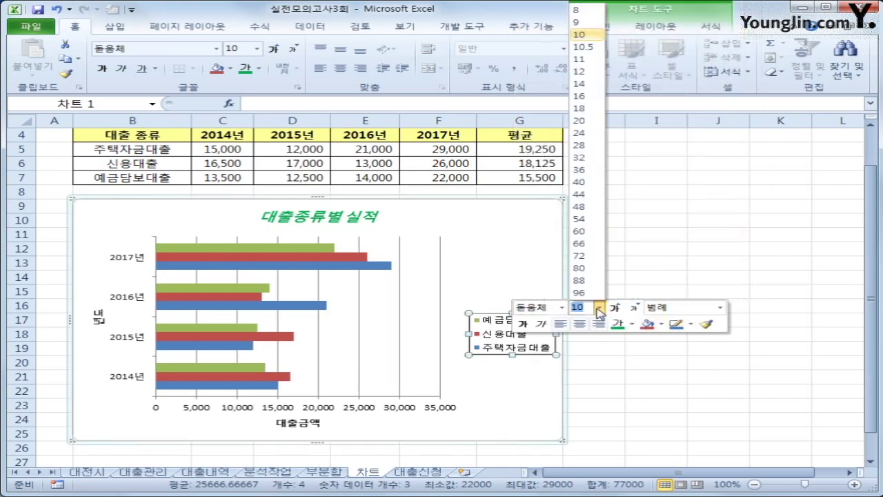
{"action": "left_click", "coordinate": [533, 152]}
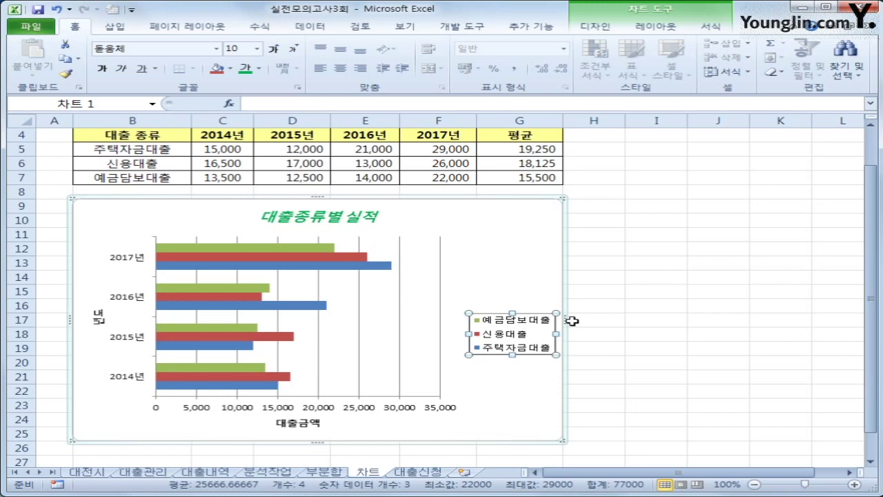
Step: Place the legend at the bottom of the chart
{"action": "left_click", "coordinate": [649, 28]}
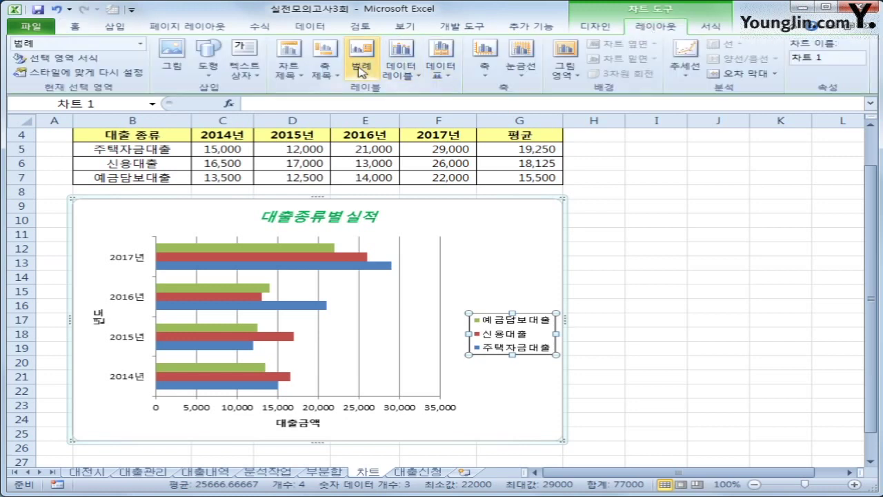
{"action": "left_click", "coordinate": [361, 69]}
{"action": "left_click", "coordinate": [396, 231]}
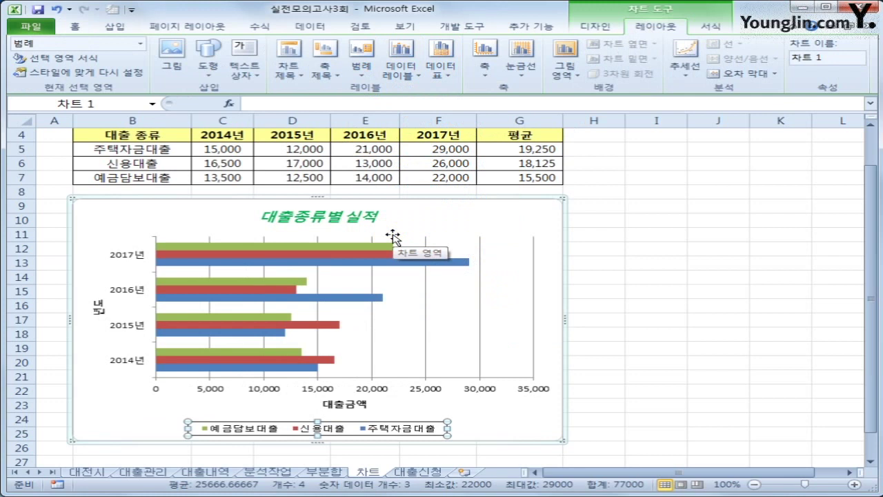
Step: Give the chart area the first outer (바깥쪽) shadow preset and a border with rounded corners (둥근 모서리)
{"action": "right_click", "coordinate": [533, 219]}
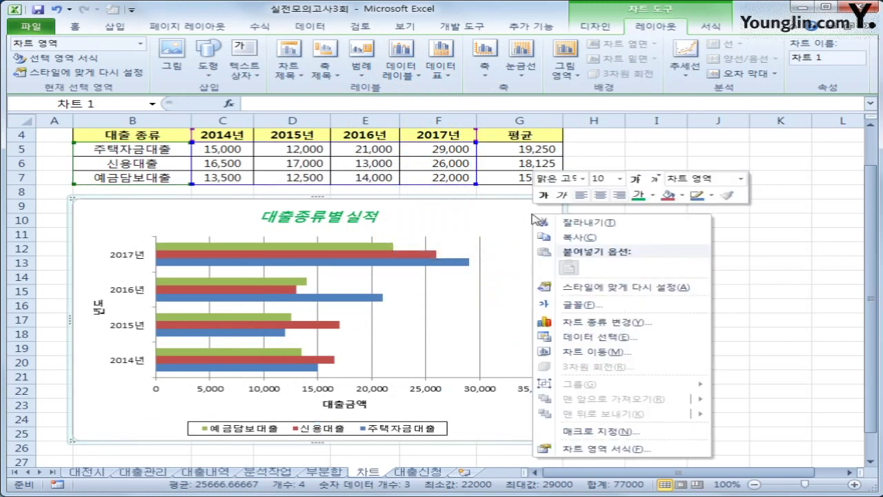
{"action": "left_click", "coordinate": [570, 449]}
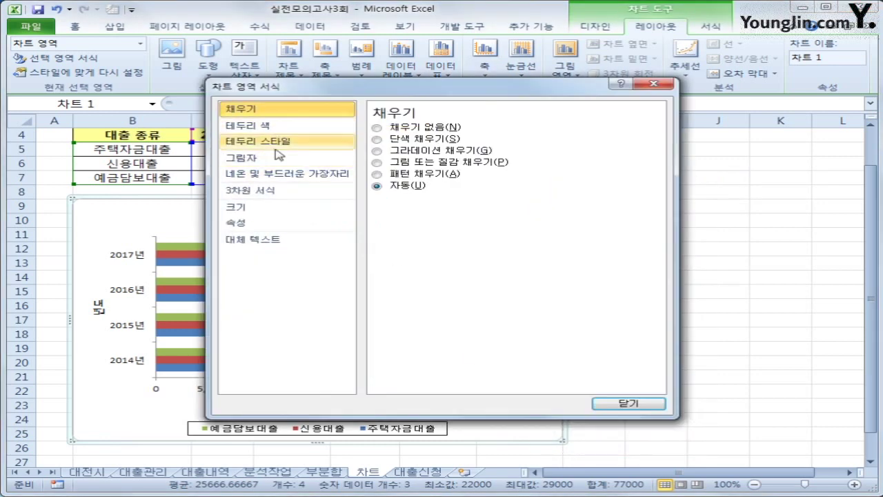
{"action": "left_click", "coordinate": [280, 157]}
{"action": "left_click", "coordinate": [460, 138]}
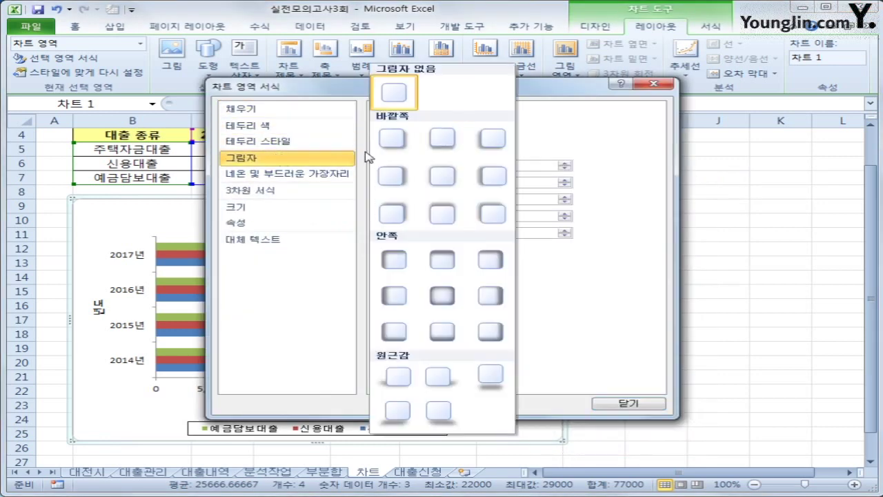
{"action": "left_click", "coordinate": [394, 139]}
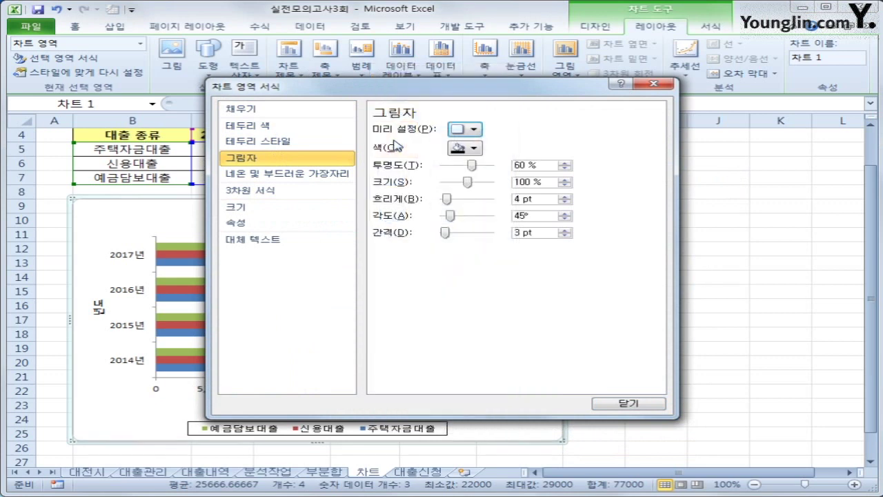
{"action": "left_click", "coordinate": [314, 147]}
{"action": "left_click", "coordinate": [425, 262]}
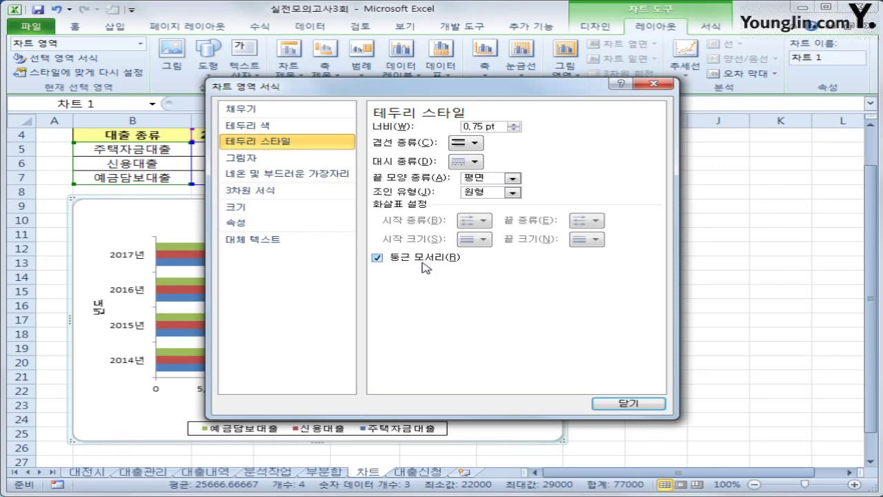
{"action": "left_click", "coordinate": [618, 404]}
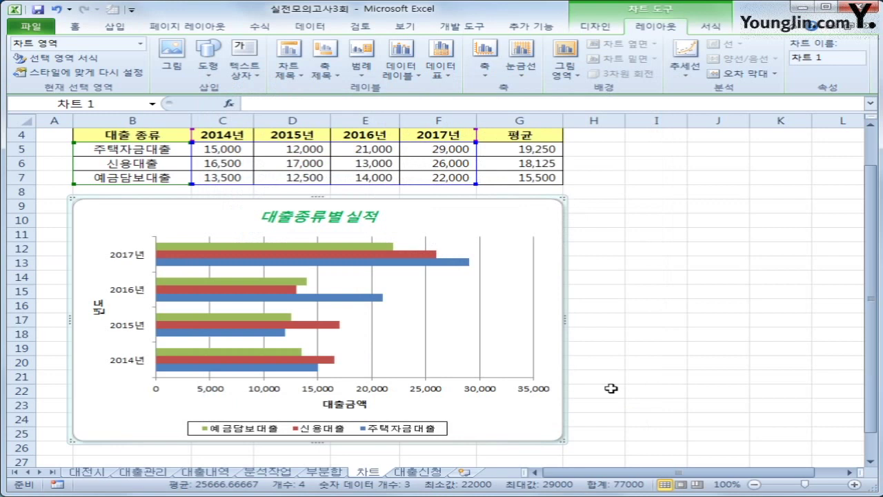
Step: Change the dash type (대시 종류) of the value axis's major gridlines
{"action": "left_click", "coordinate": [480, 298]}
{"action": "right_click", "coordinate": [481, 294]}
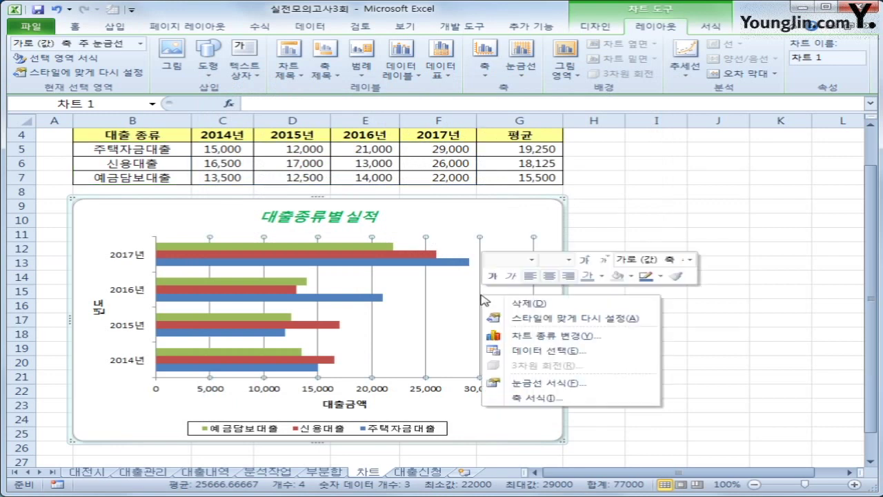
{"action": "left_click", "coordinate": [601, 388]}
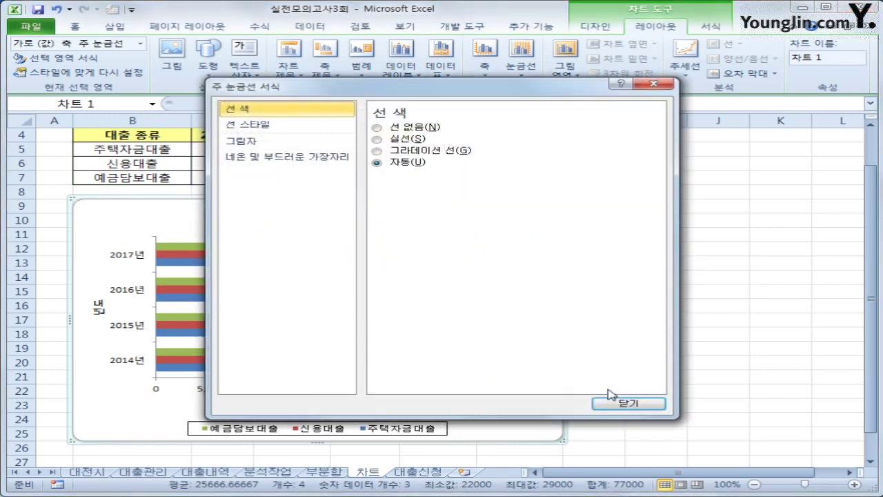
{"action": "left_click", "coordinate": [308, 131]}
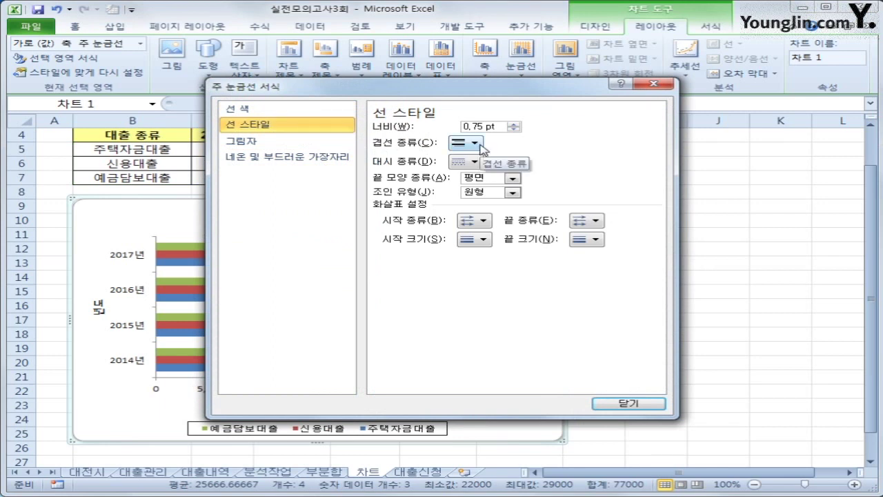
{"action": "left_click", "coordinate": [464, 163]}
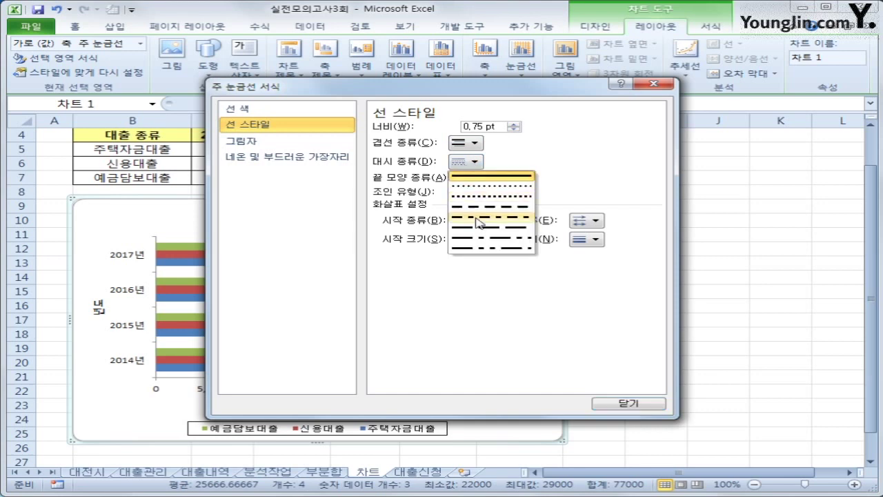
{"action": "left_click", "coordinate": [477, 166]}
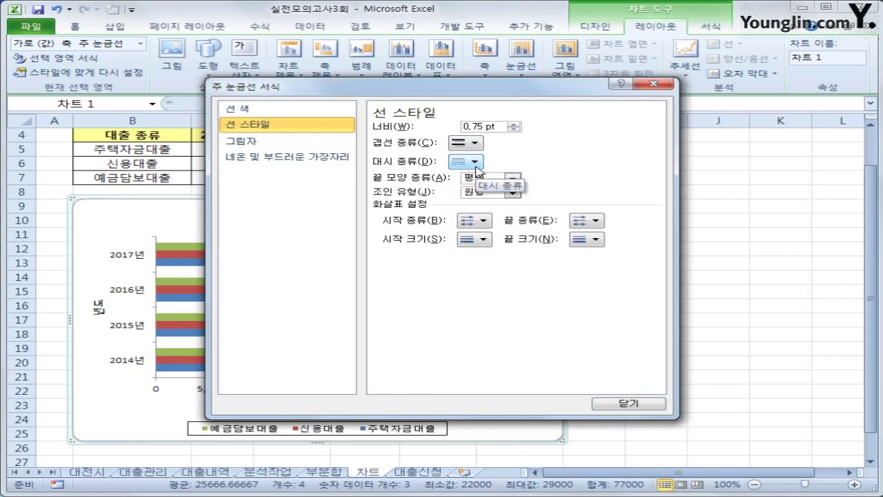
{"action": "left_click", "coordinate": [637, 404]}
{"action": "left_click", "coordinate": [712, 406]}
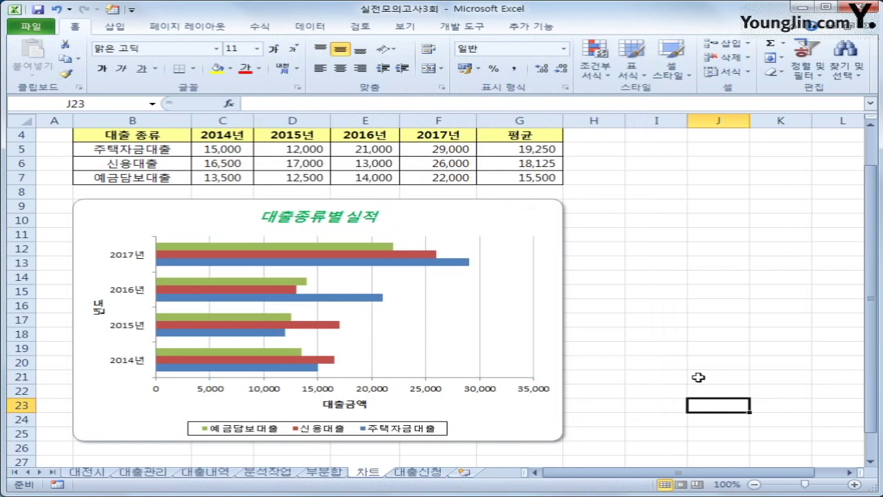
Step: Open the 대출신청 sheet and turn on design mode (디자인 모드) for its controls
{"action": "left_click", "coordinate": [423, 473]}
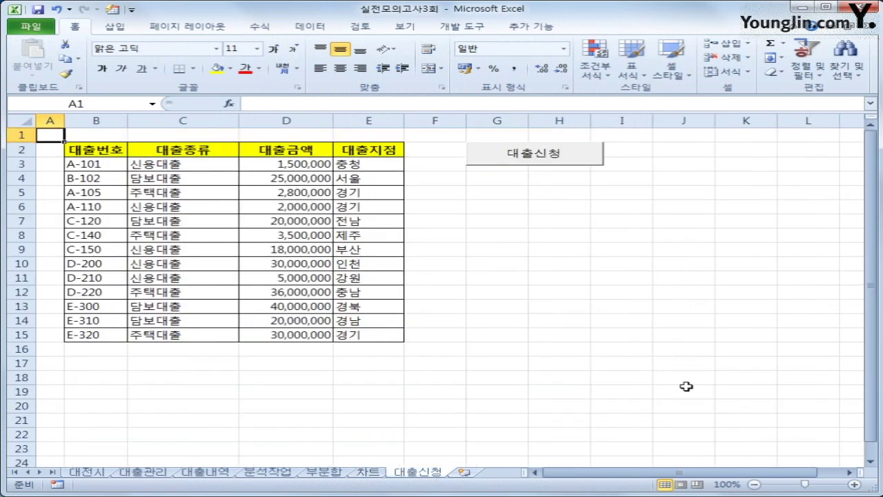
{"action": "left_click", "coordinate": [685, 387]}
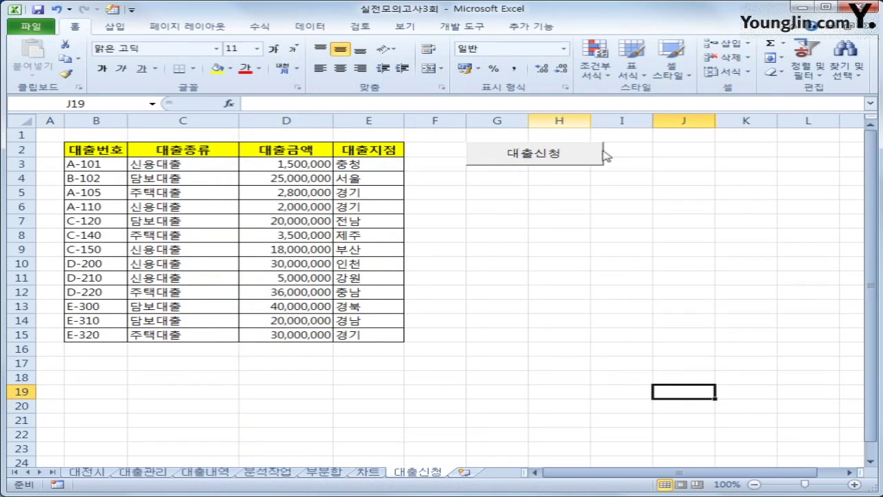
{"action": "left_click", "coordinate": [464, 32]}
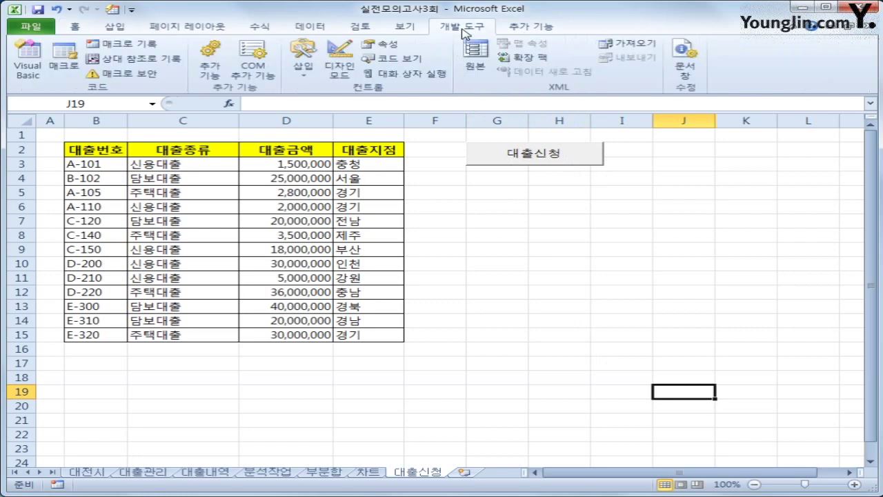
{"action": "left_click", "coordinate": [342, 74]}
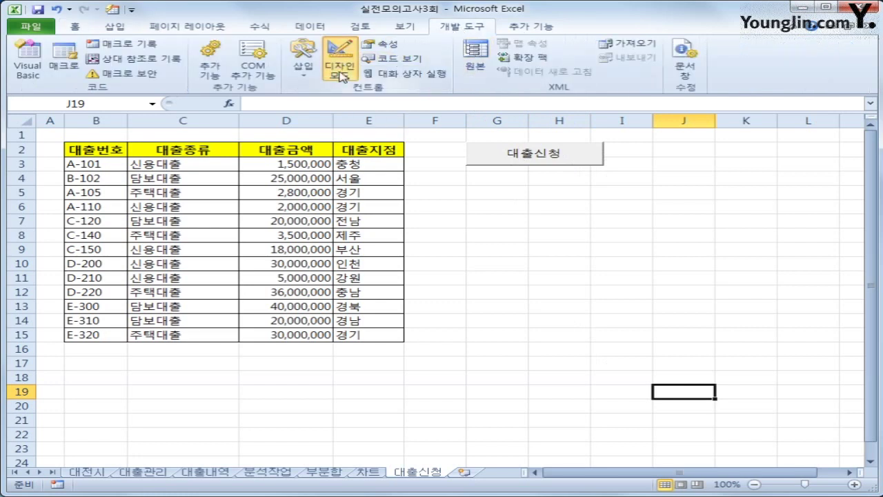
Step: Create the 대출신청 button's Click procedure with the statement 대출신청관리.Show
{"action": "left_click", "coordinate": [567, 158]}
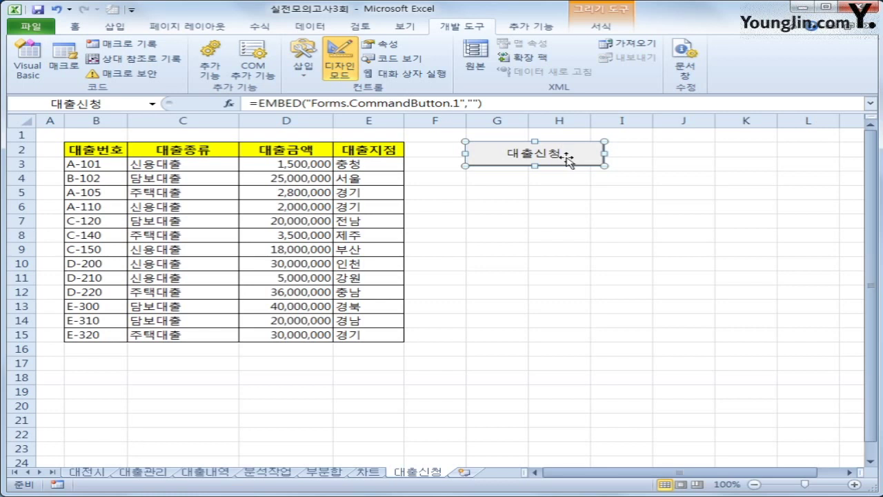
{"action": "double_click", "coordinate": [565, 158]}
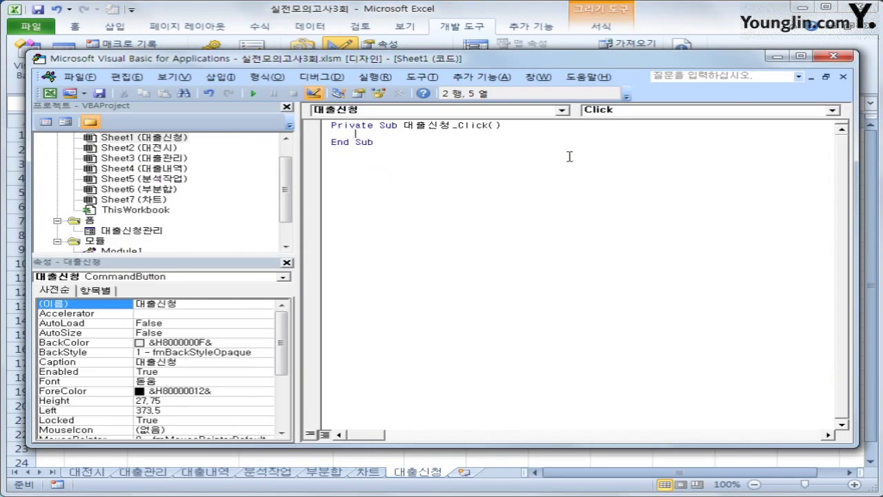
{"action": "type", "text": "대출신청관리"}
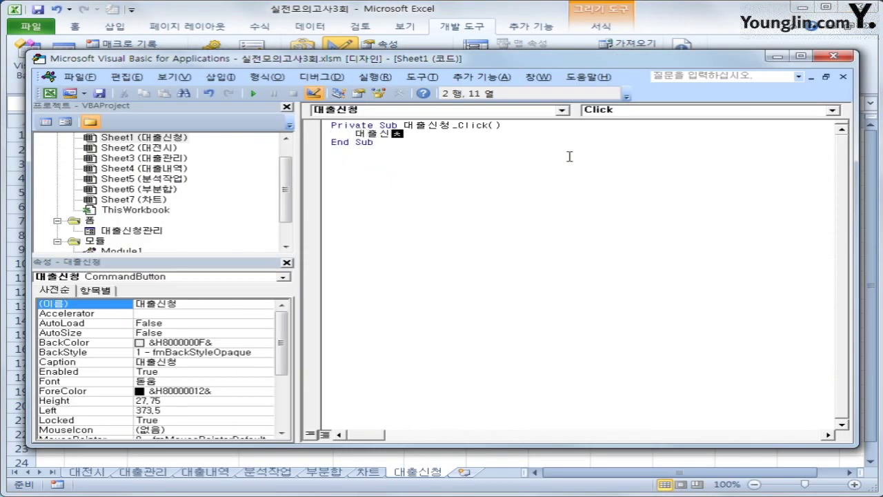
{"action": "type", "text": ".Show"}
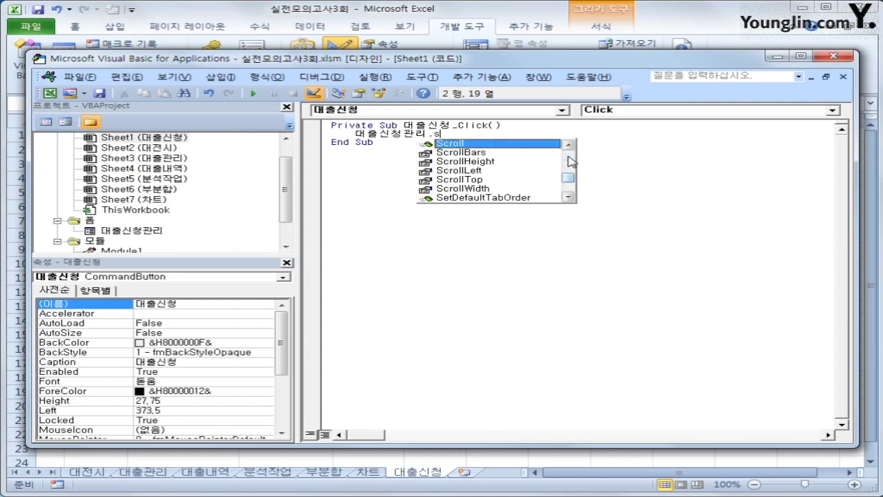
{"action": "key", "text": "Down"}
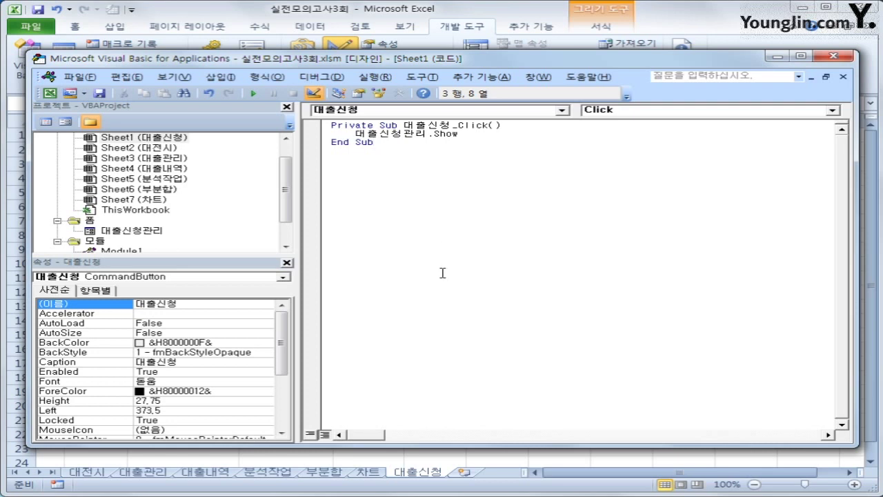
Step: Open the code of the 대출신청관리 form and add a UserForm_Initialize event procedure
{"action": "left_click", "coordinate": [88, 221]}
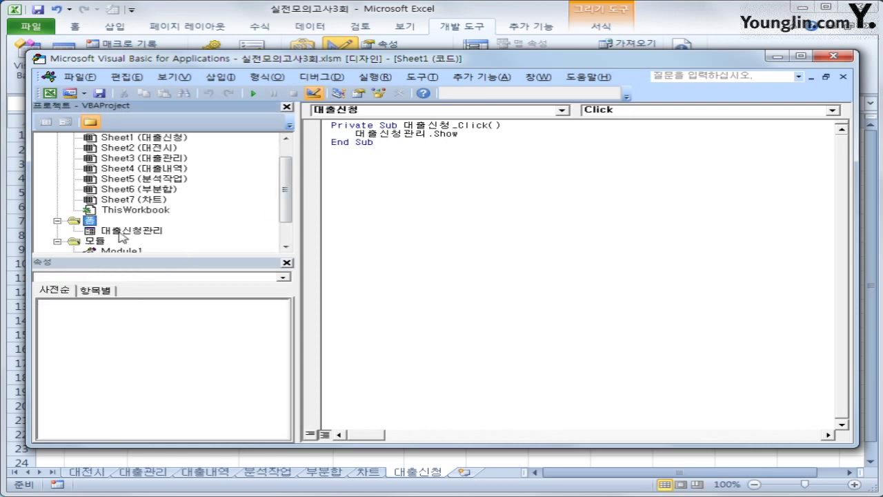
{"action": "left_click", "coordinate": [122, 231]}
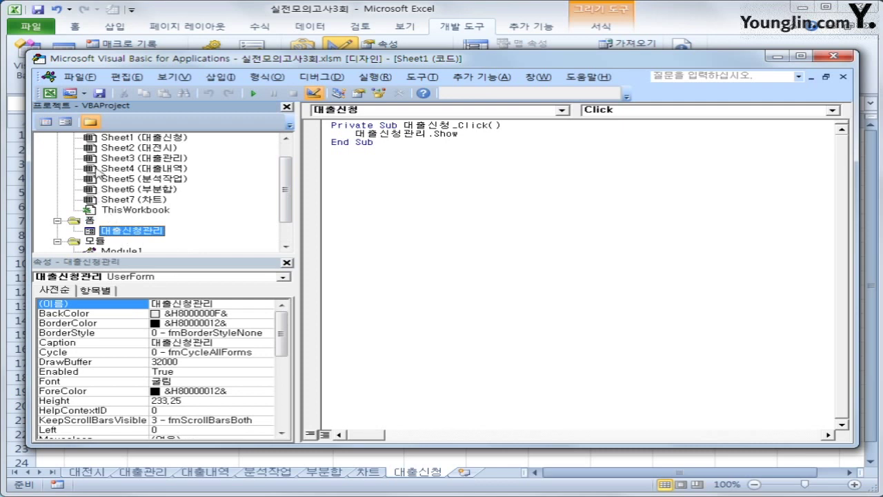
{"action": "left_click", "coordinate": [45, 121]}
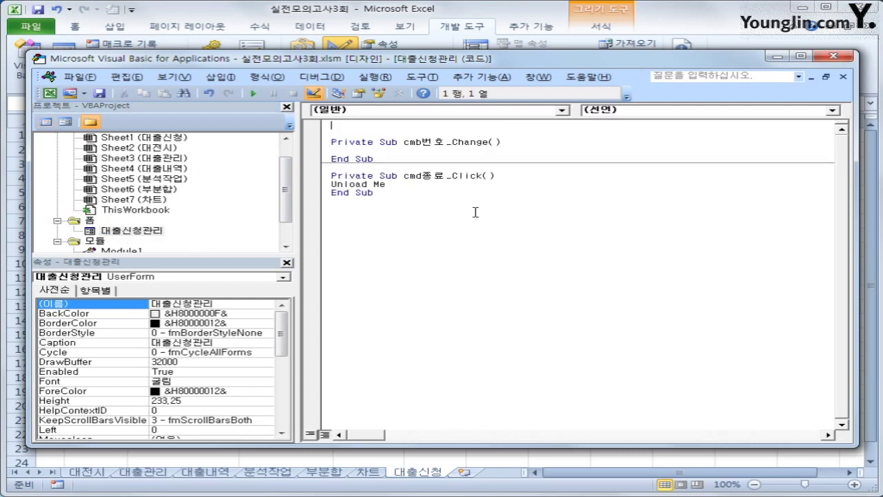
{"action": "left_click", "coordinate": [461, 111]}
{"action": "scroll", "coordinate": [560, 153], "scroll_direction": "down", "scroll_amount": 2}
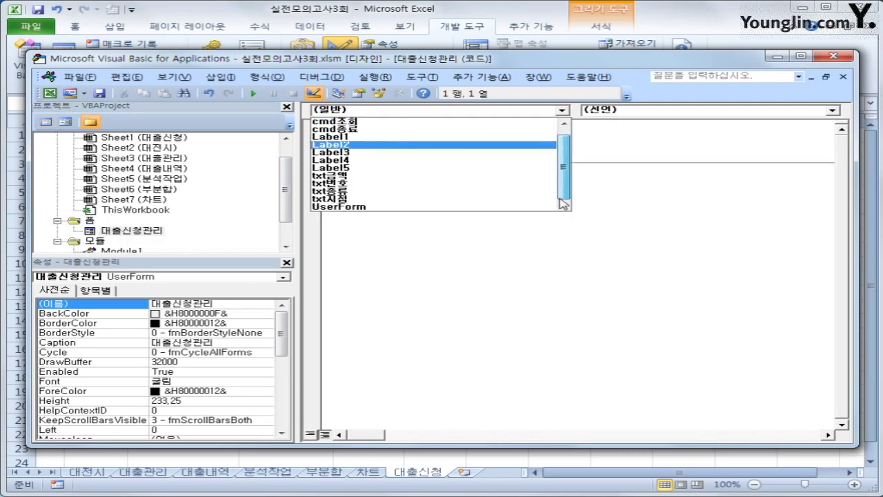
{"action": "left_click", "coordinate": [540, 205]}
{"action": "left_click", "coordinate": [633, 114]}
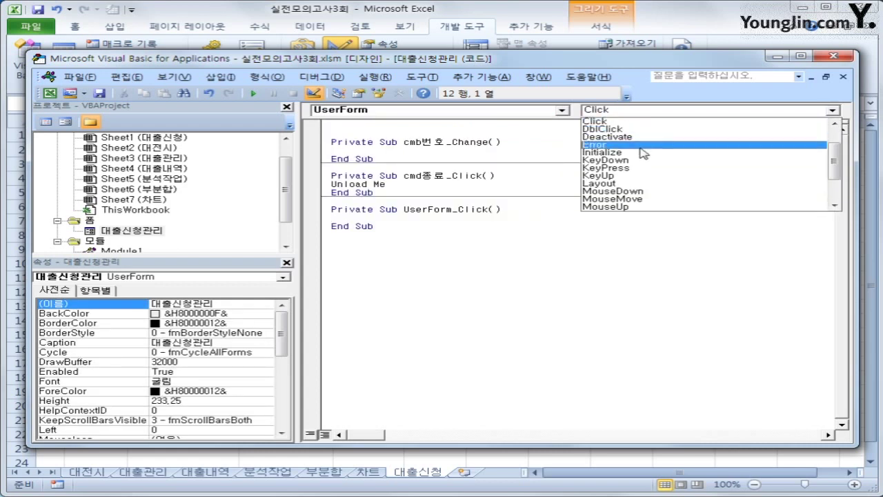
{"action": "left_click", "coordinate": [640, 149]}
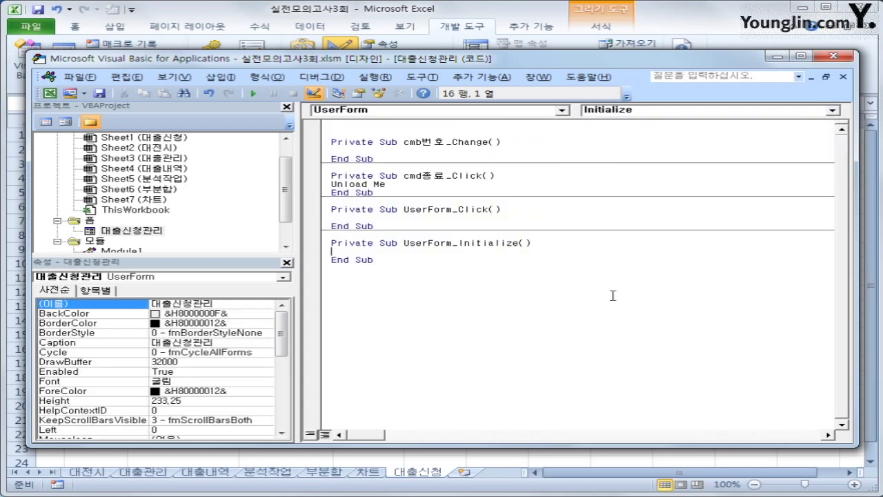
Step: Write txt번호.SetFocus in the UserForm_Initialize procedure
{"action": "key", "text": "Tab"}
{"action": "type", "text": "txt번호."}
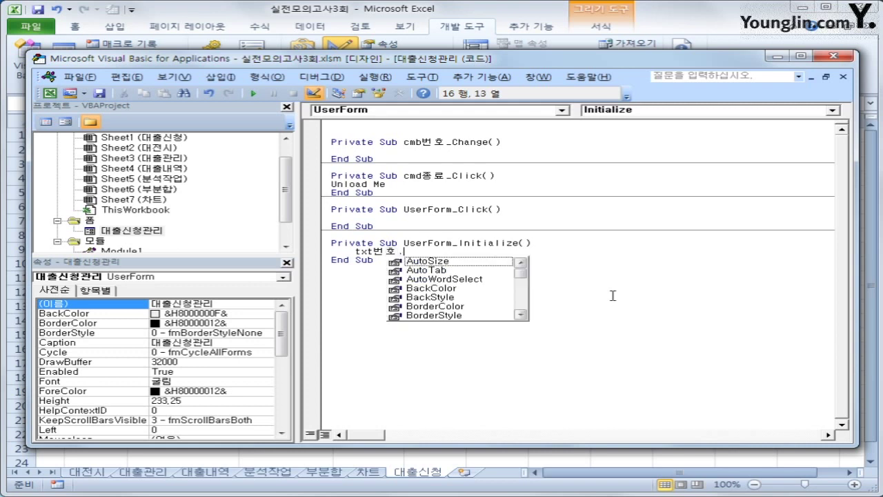
{"action": "type", "text": "ㄴ"}
{"action": "type", "text": "set"}
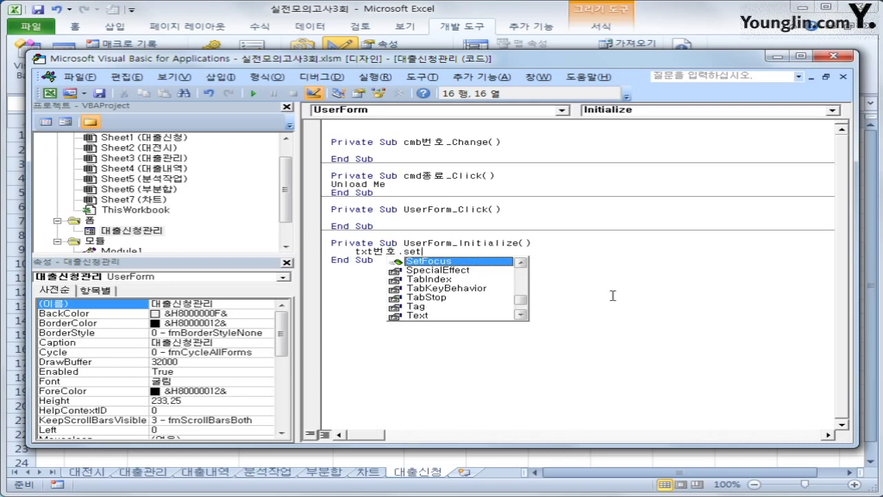
{"action": "key", "text": "Tab"}
{"action": "key", "text": "Down"}
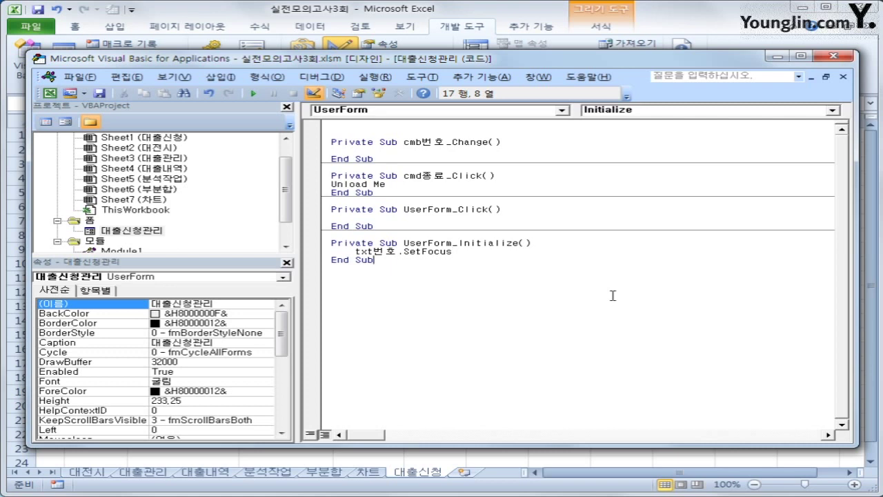
Step: Open the code of Sheet1 (대출신청) and add a Worksheet_Activate event procedure
{"action": "left_click", "coordinate": [156, 140]}
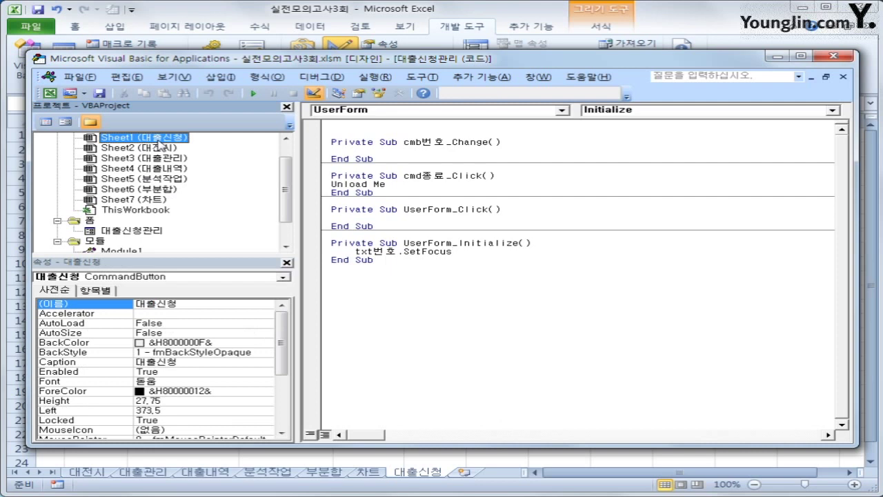
{"action": "double_click", "coordinate": [157, 140]}
{"action": "left_click", "coordinate": [349, 112]}
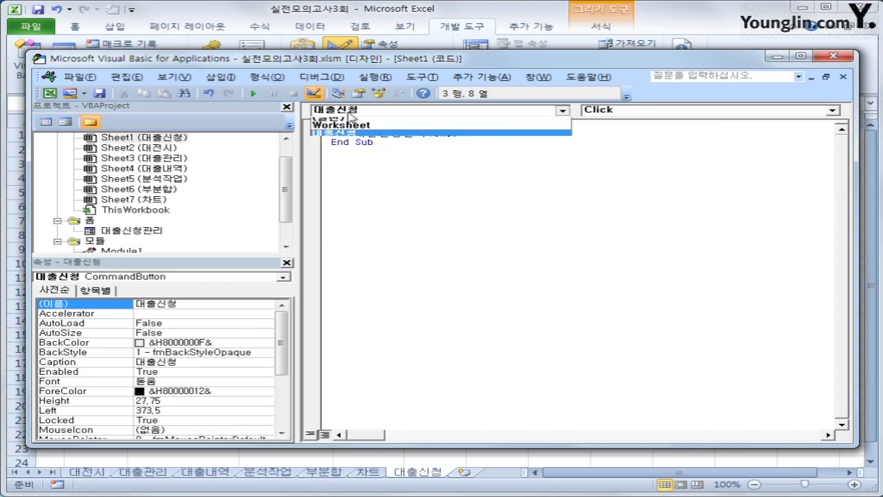
{"action": "left_click", "coordinate": [351, 125]}
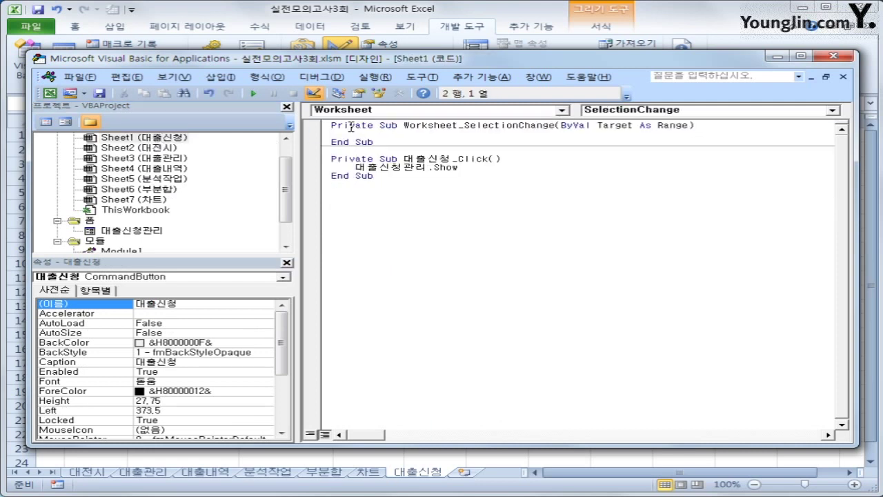
{"action": "left_click", "coordinate": [640, 111]}
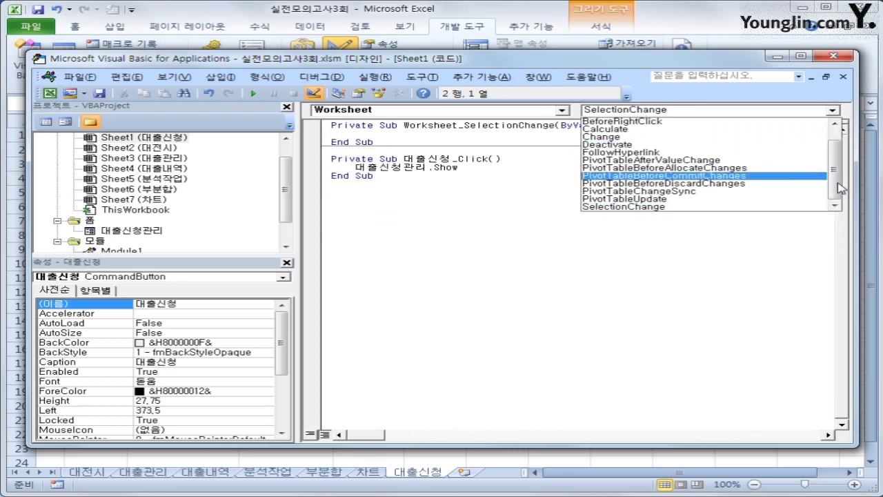
{"action": "scroll", "coordinate": [841, 188], "scroll_direction": "up", "scroll_amount": 1}
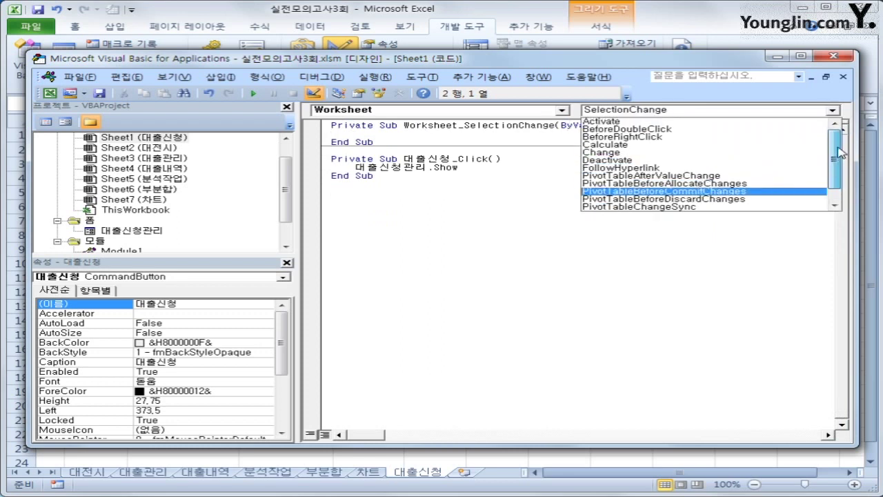
{"action": "left_click", "coordinate": [687, 123]}
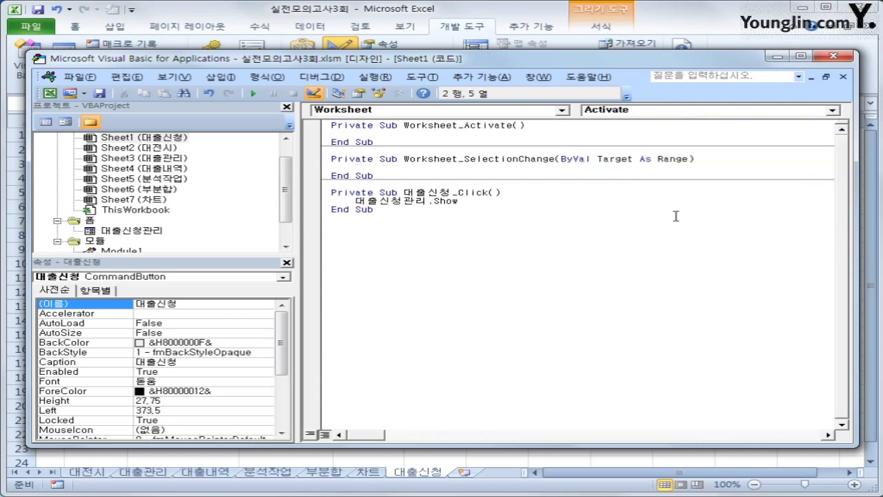
Step: Write [G6] = "대출조회" in the Worksheet_Activate procedure
{"action": "type", "text": "ㅎ"}
{"action": "type", "text": "G"}
{"action": "type", "text": "6]"}
{"action": "type", "text": "="}
{"action": "type", "text": "\"대출ㅈ"}
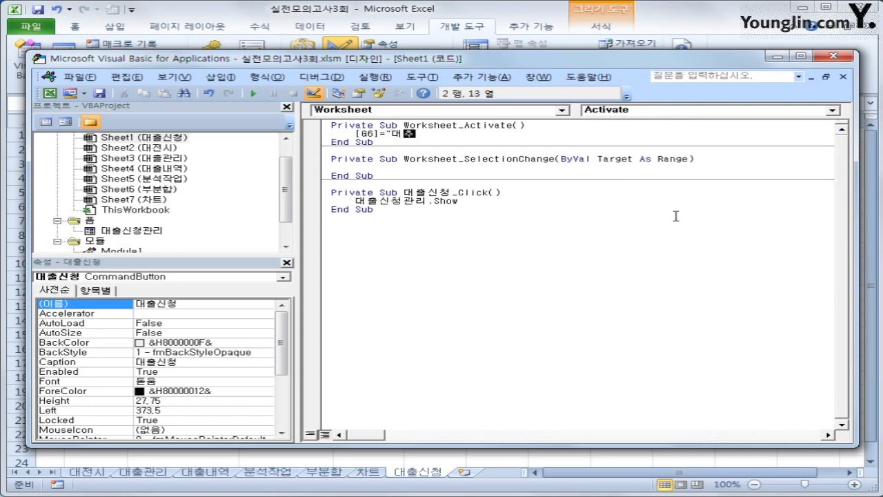
{"action": "type", "text": "ㅗ회\""}
{"action": "key", "text": "Down"}
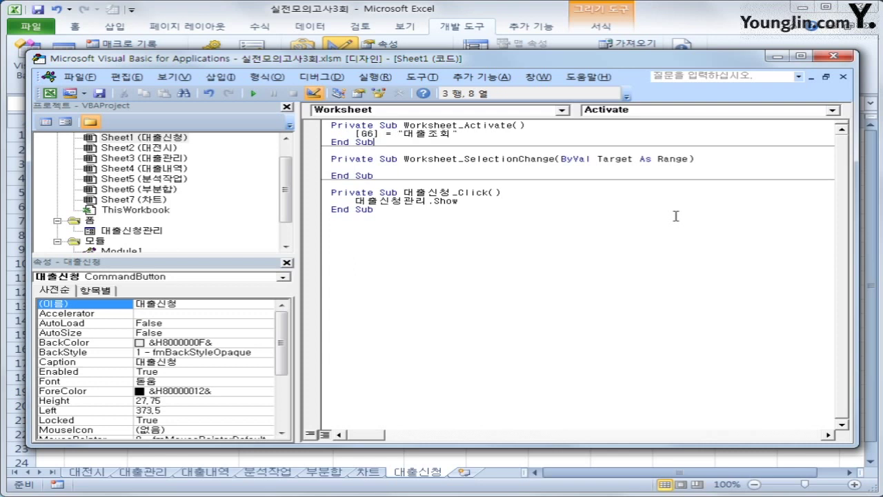
{"action": "key", "text": "Down"}
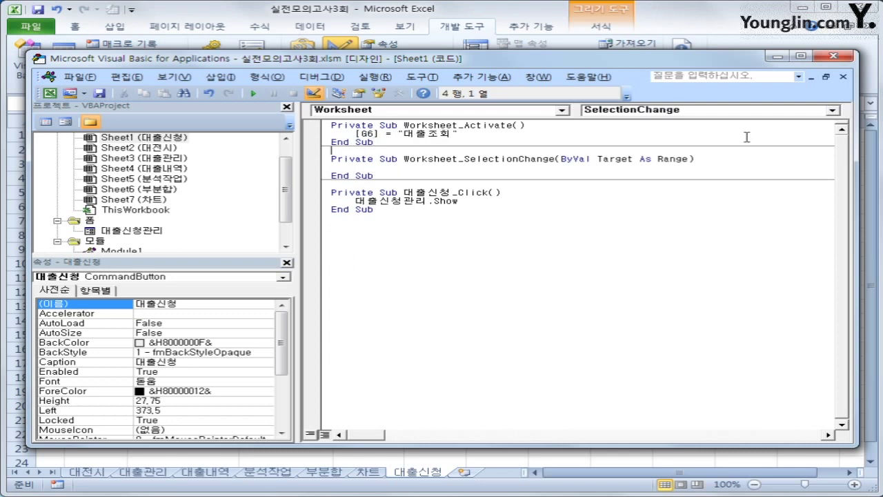
Step: Close the Visual Basic editor, turn off design mode, and run the 대출신청 button on the sheet
{"action": "left_click", "coordinate": [828, 56]}
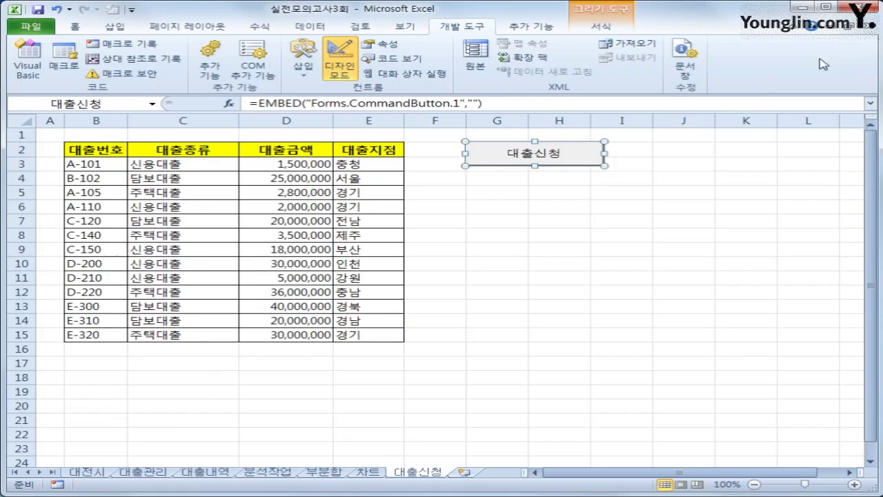
{"action": "left_click", "coordinate": [340, 65]}
{"action": "left_click", "coordinate": [645, 319]}
{"action": "left_click", "coordinate": [536, 163]}
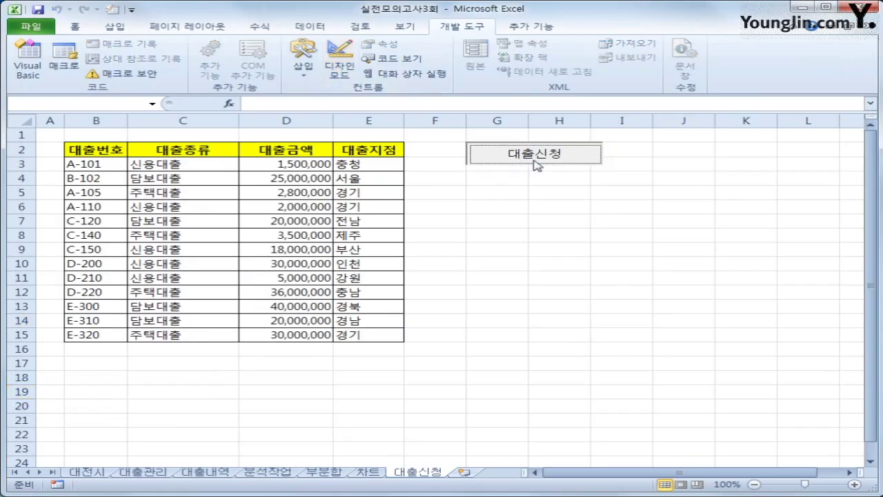
Step: Move the 대출신청관리 form aside, check its 대출금액, 대출지점 and 대출번호 fields, and close it
{"action": "left_click_drag", "start_coordinate": [635, 190], "coordinate": [654, 189]}
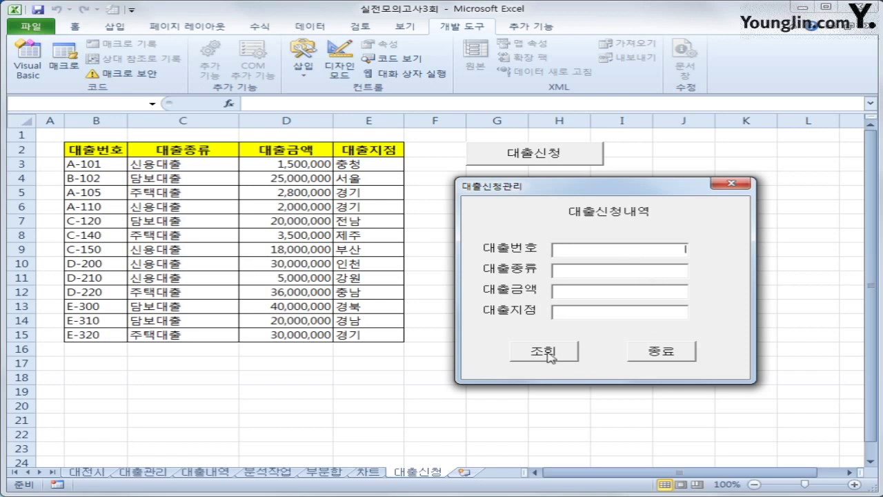
{"action": "left_click", "coordinate": [611, 294]}
{"action": "left_click", "coordinate": [617, 316]}
{"action": "left_click", "coordinate": [568, 252]}
{"action": "left_click", "coordinate": [736, 187]}
{"action": "left_click", "coordinate": [757, 239]}
Step: Open the 대출신청관리 form in the Visual Basic editor and create the 조회 button's Click procedure with an extra blank line
{"action": "left_click", "coordinate": [29, 73]}
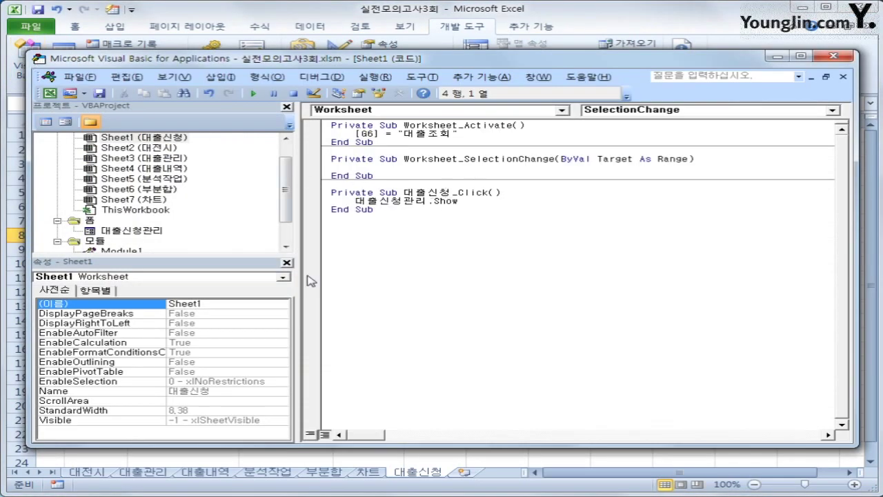
{"action": "left_click", "coordinate": [394, 270]}
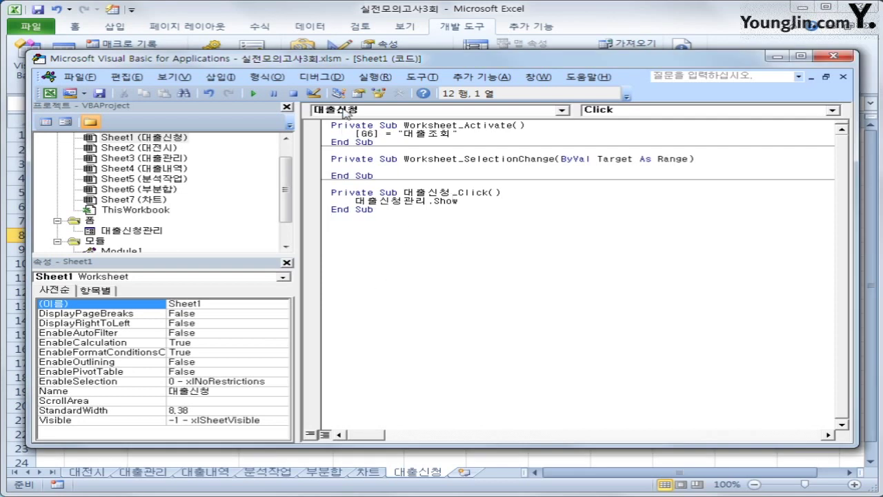
{"action": "left_click", "coordinate": [366, 112]}
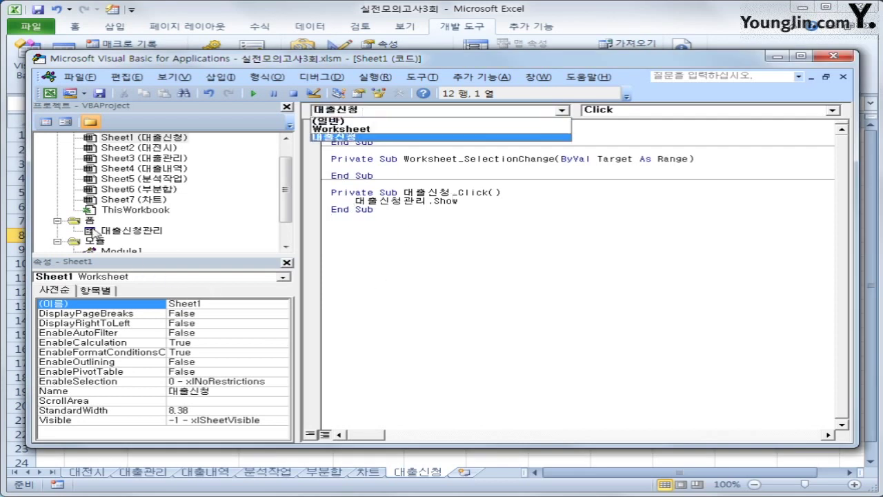
{"action": "left_click", "coordinate": [95, 228]}
{"action": "left_click", "coordinate": [92, 219]}
{"action": "double_click", "coordinate": [134, 231]}
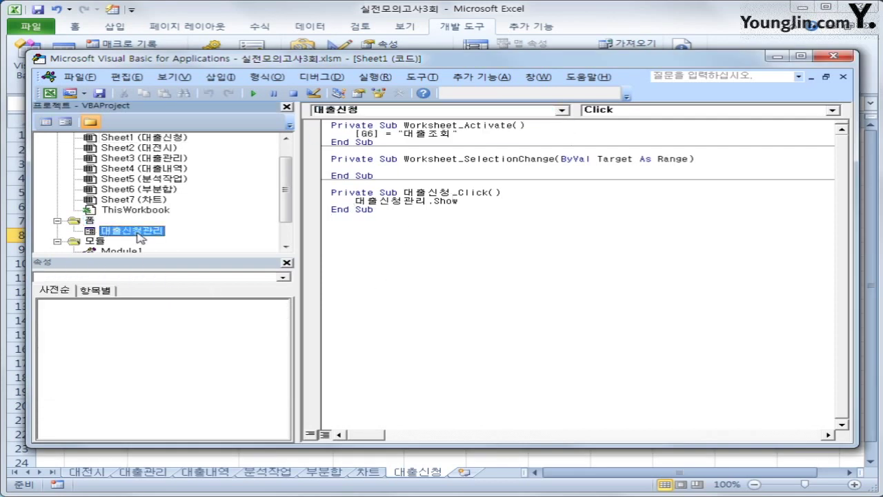
{"action": "left_click", "coordinate": [402, 286]}
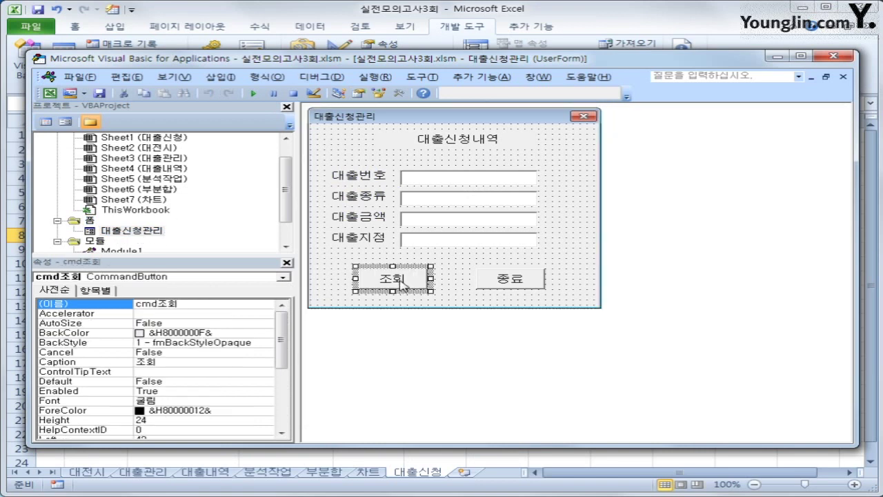
{"action": "double_click", "coordinate": [406, 279]}
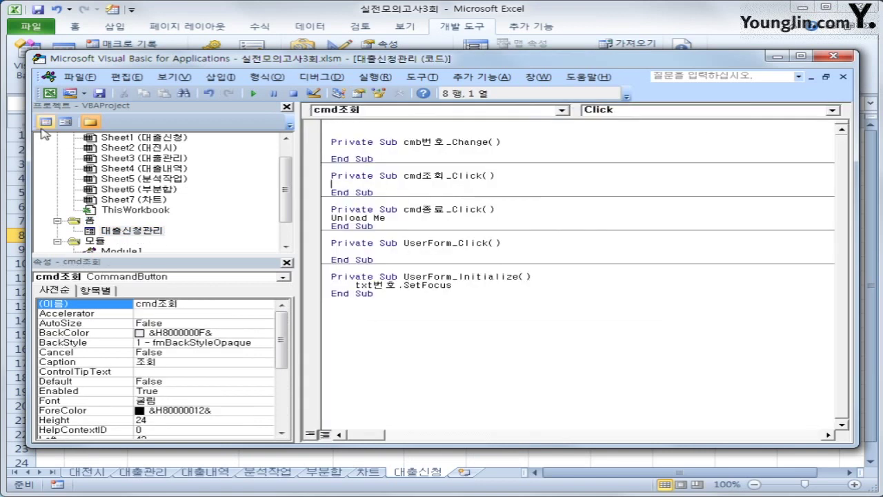
{"action": "left_click", "coordinate": [474, 111]}
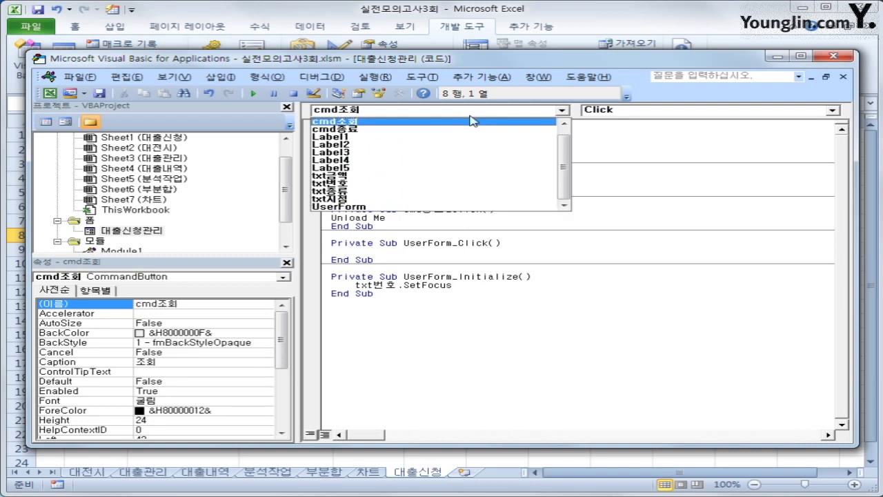
{"action": "left_click", "coordinate": [465, 124]}
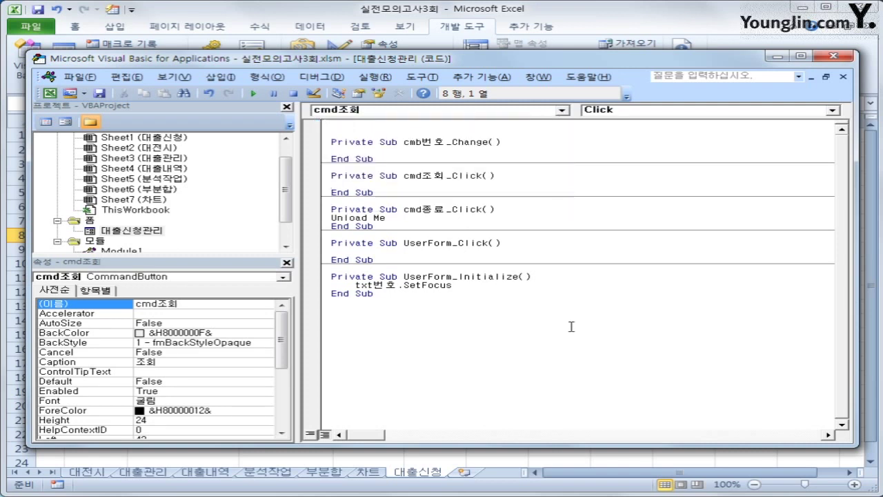
{"action": "key", "text": "Return"}
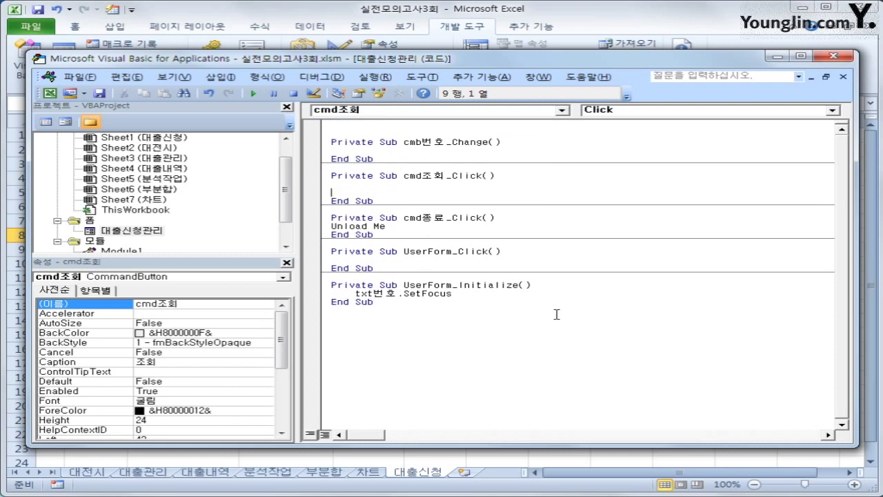
Step: Begin the loop For Each a In Range("B3:B15") in the cmd조회_Click procedure
{"action": "key", "text": "Tab"}
{"action": "type", "text": "for next"}
{"action": "key", "text": "BackSpace"}
{"action": "key", "text": "BackSpace"}
{"action": "key", "text": "BackSpace"}
{"action": "key", "text": "BackSpace"}
{"action": "key", "text": "BackSpace"}
{"action": "type", "text": "each next"}
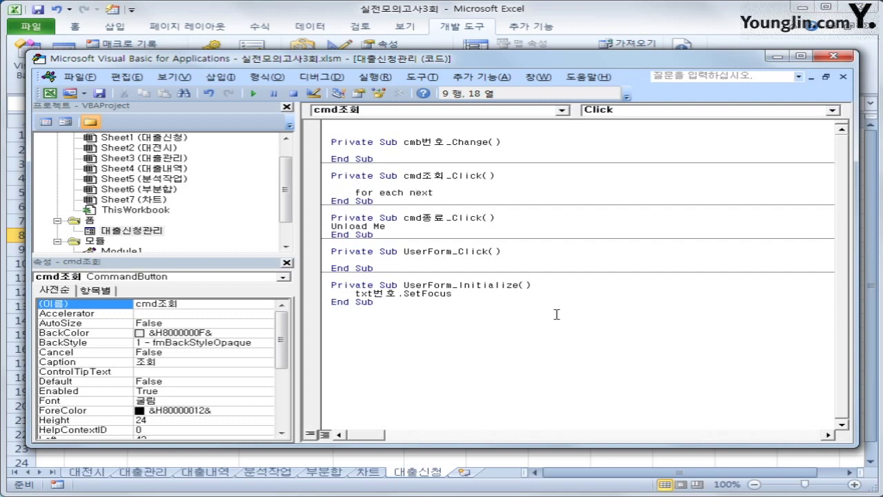
{"action": "key", "text": "BackSpace"}
{"action": "key", "text": "BackSpace"}
{"action": "key", "text": "BackSpace"}
{"action": "key", "text": "BackSpace"}
{"action": "type", "text": "a"}
{"action": "type", "text": "in range("}
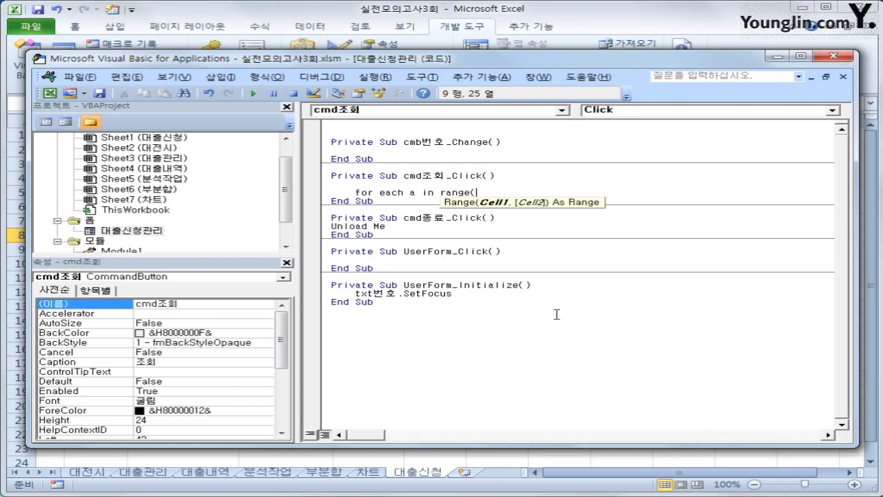
{"action": "type", "text": "\"B3:B15\")"}
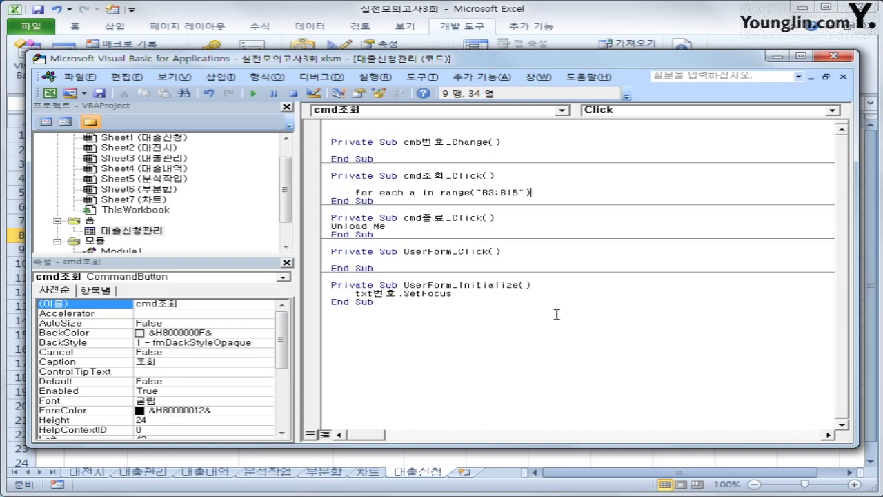
{"action": "key", "text": "Return"}
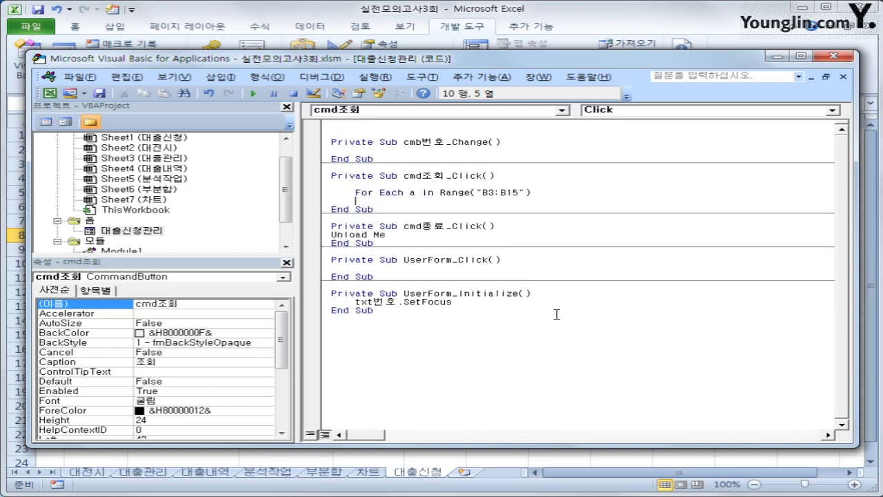
Step: Below the For Each line, write the condition If a.Value = UCase(txt번호) Then
{"action": "key", "text": "Return"}
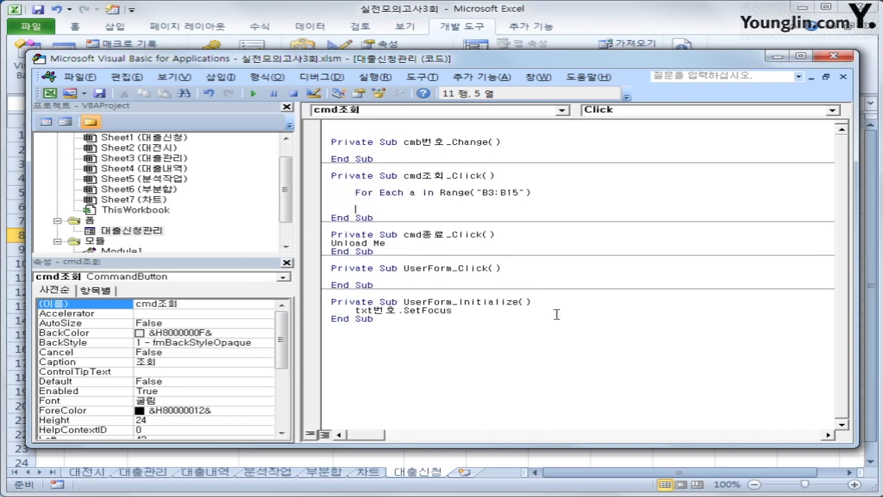
{"action": "type", "text": "if a.value = ucase"}
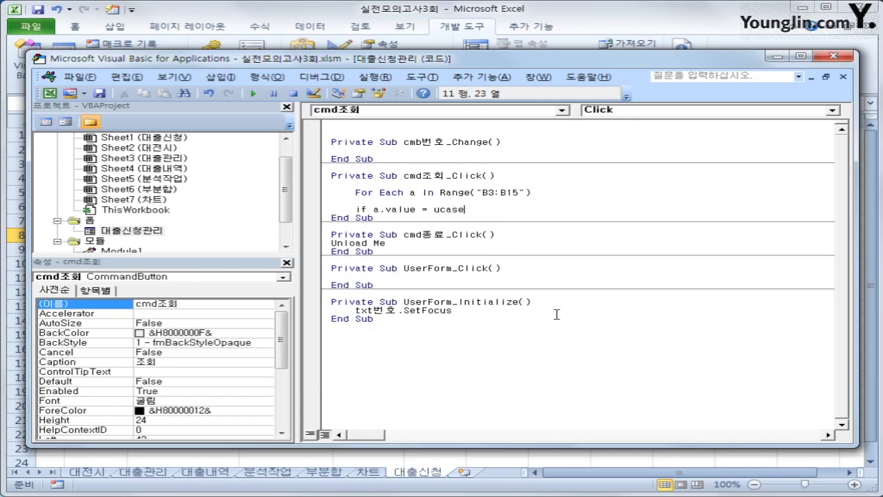
{"action": "type", "text": "(t"}
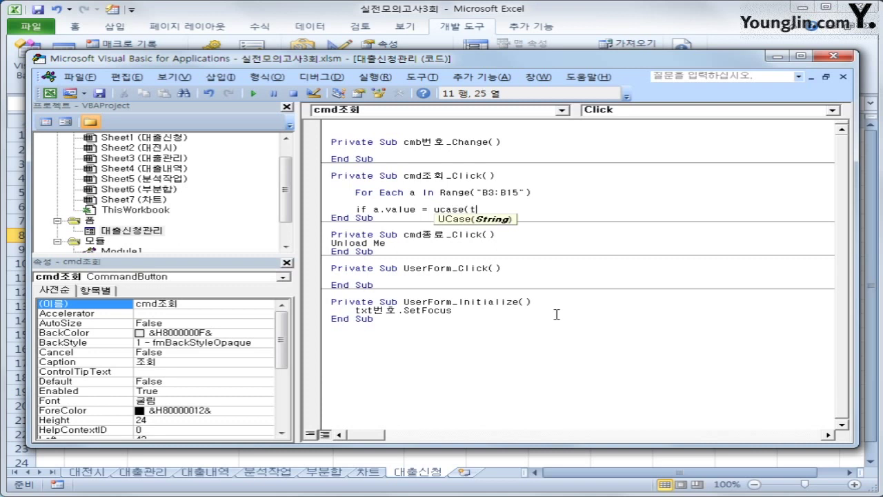
{"action": "type", "text": "xt번호) "}
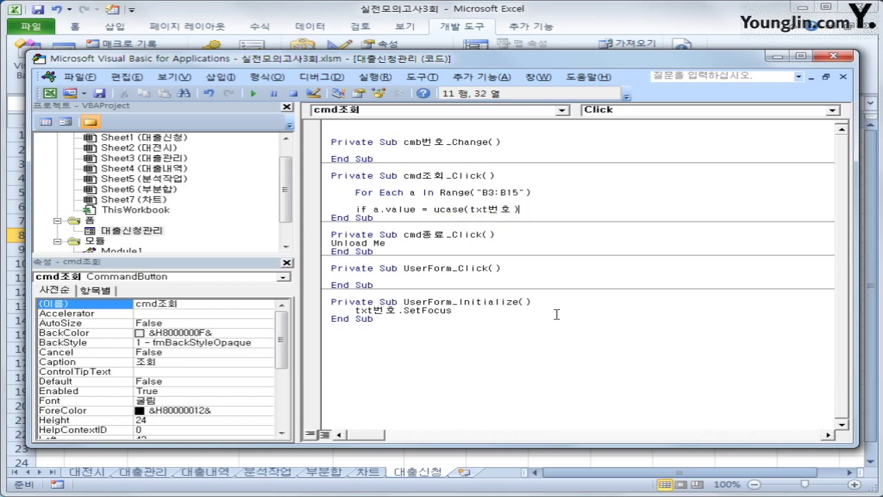
{"action": "type", "text": "Then"}
{"action": "key", "text": "Return"}
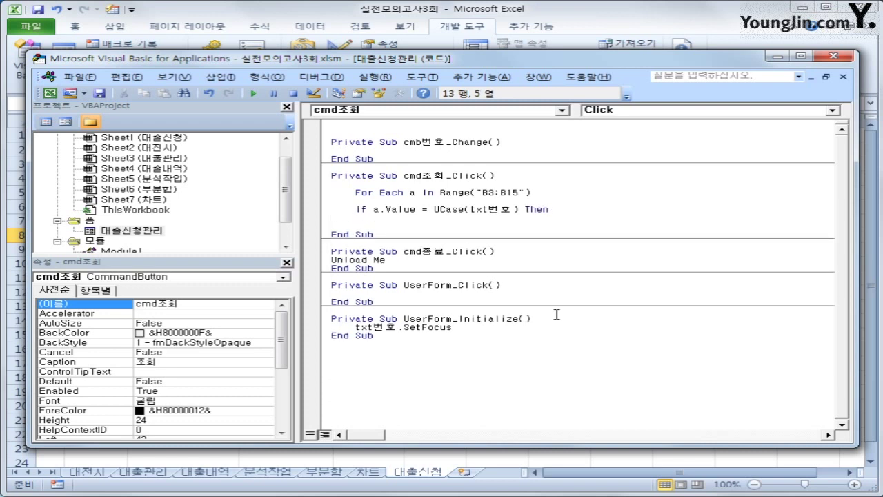
{"action": "left_click", "coordinate": [485, 193]}
{"action": "left_click", "coordinate": [417, 192]}
{"action": "left_click_drag", "start_coordinate": [372, 209], "coordinate": [416, 209]}
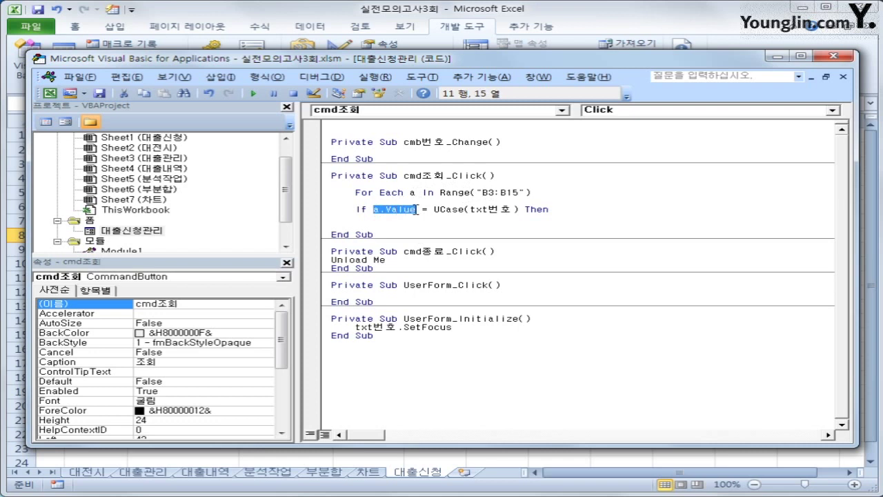
{"action": "left_click_drag", "start_coordinate": [470, 210], "coordinate": [513, 213]}
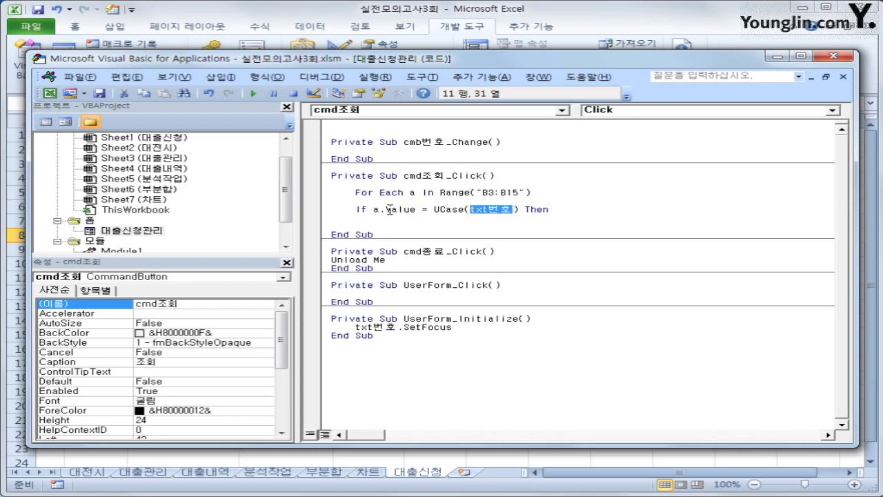
Step: Add a blank line under the If condition and check the names of the form's 대출종류, 대출금액 and 대출지점 text boxes
{"action": "left_click", "coordinate": [581, 217]}
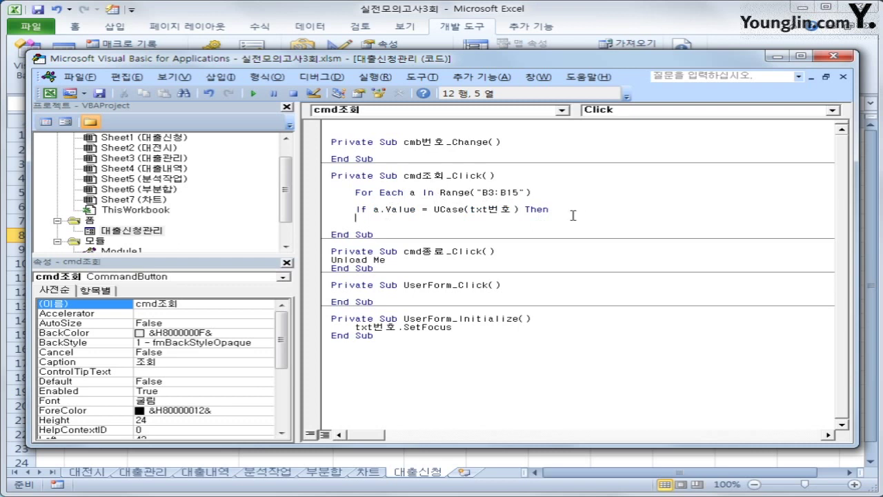
{"action": "key", "text": "Return"}
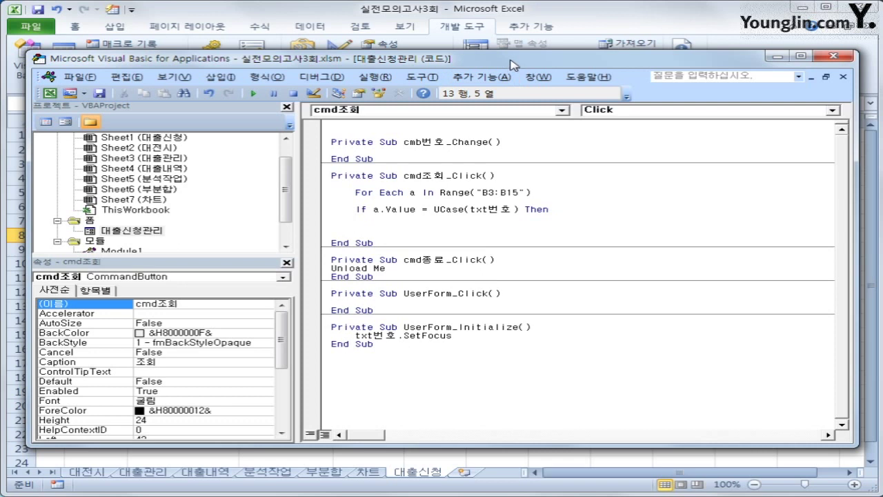
{"action": "left_click", "coordinate": [119, 232]}
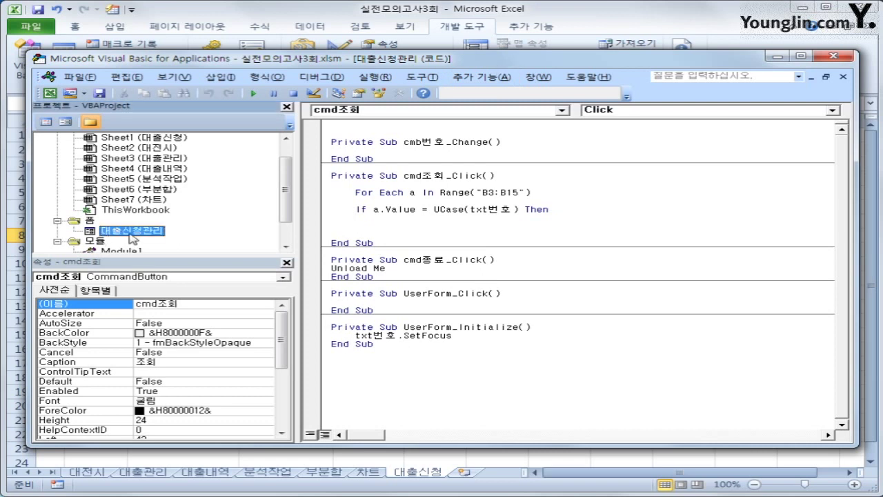
{"action": "double_click", "coordinate": [131, 235]}
{"action": "left_click", "coordinate": [463, 202]}
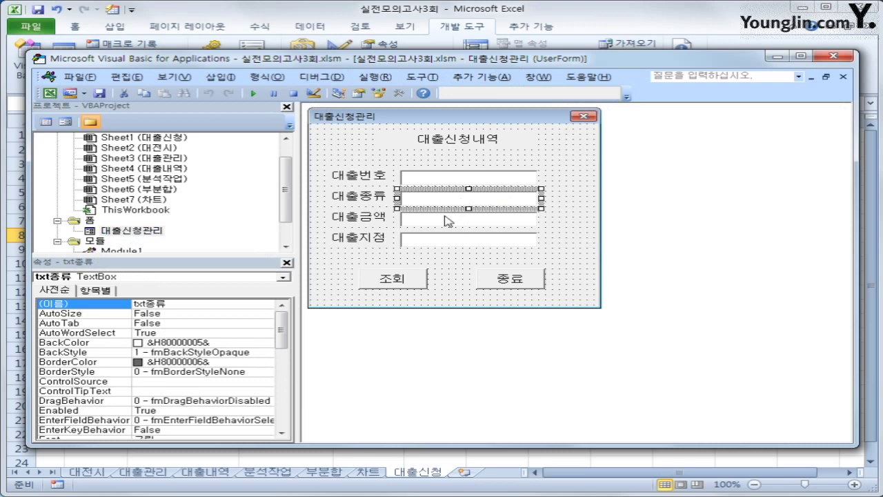
{"action": "double_click", "coordinate": [445, 220]}
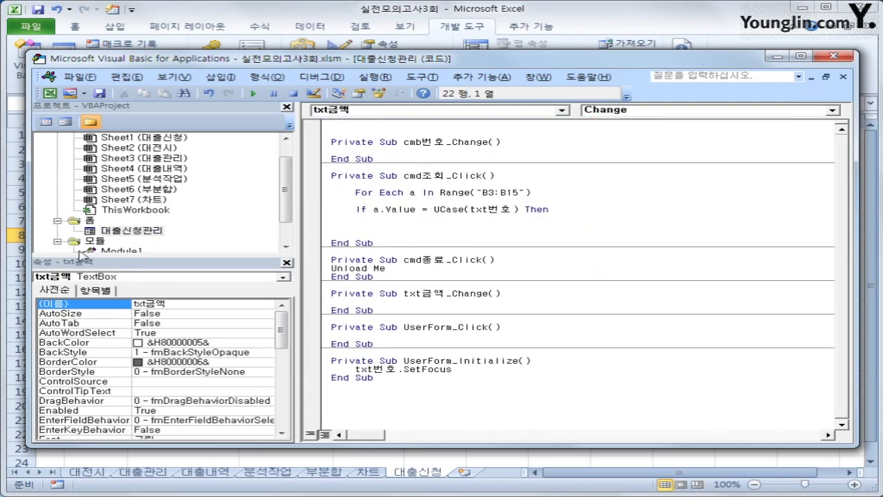
{"action": "double_click", "coordinate": [109, 231]}
{"action": "left_click", "coordinate": [475, 241]}
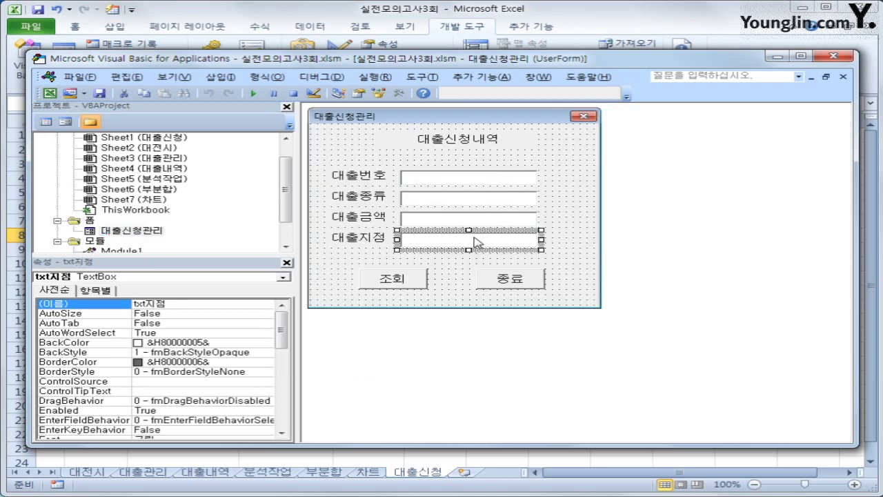
{"action": "left_click", "coordinate": [46, 121]}
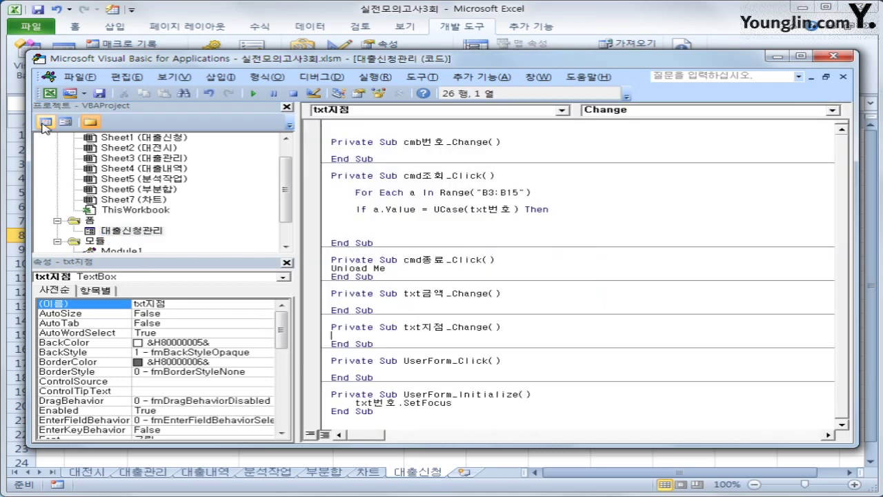
Step: Inside the If block, list txt종류, txt금액 and txt지점 on separate indented lines
{"action": "left_click", "coordinate": [376, 218]}
{"action": "key", "text": "Return"}
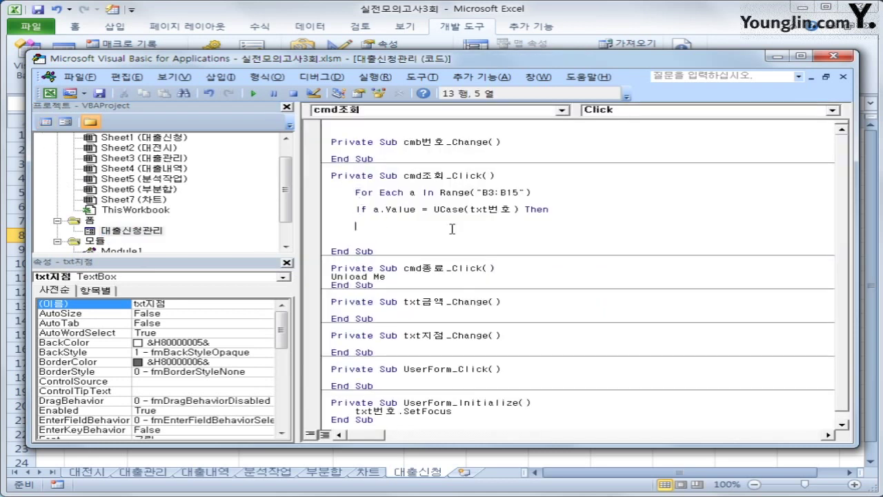
{"action": "key", "text": "Tab"}
{"action": "type", "text": "txt종류"}
{"action": "key", "text": "Return"}
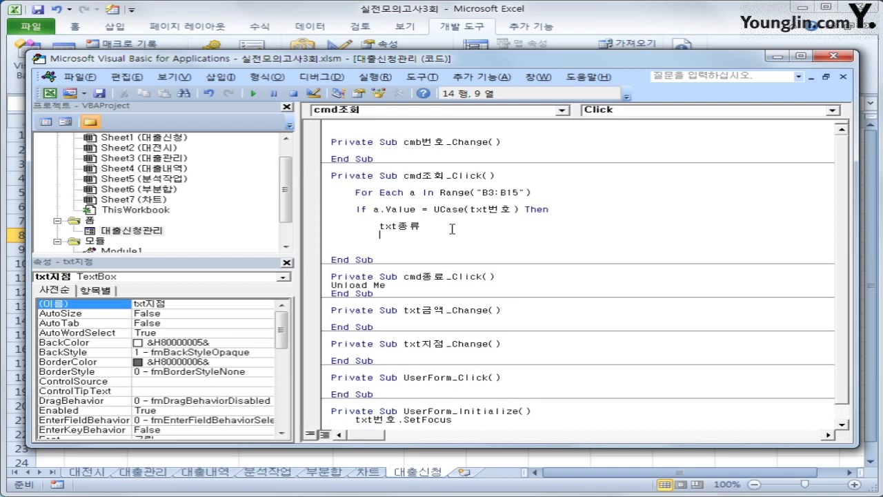
{"action": "type", "text": "txt금액"}
{"action": "key", "text": "Return"}
{"action": "key", "text": "Tab"}
{"action": "type", "text": "txt"}
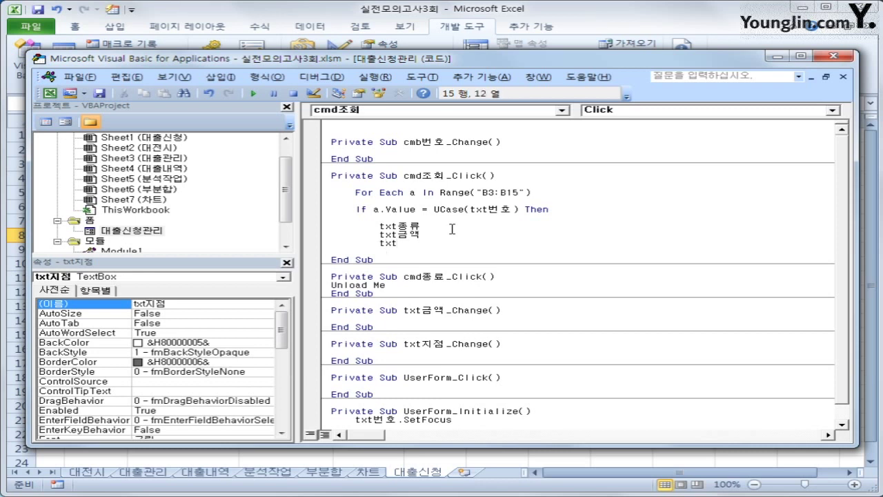
{"action": "type", "text": "지점"}
Step: Begin the txt종류 assignment with = cells( and leave it incomplete to return to the code above the loop
{"action": "key", "text": "Up"}
{"action": "key", "text": "Up"}
{"action": "type", "text": "= cells("}
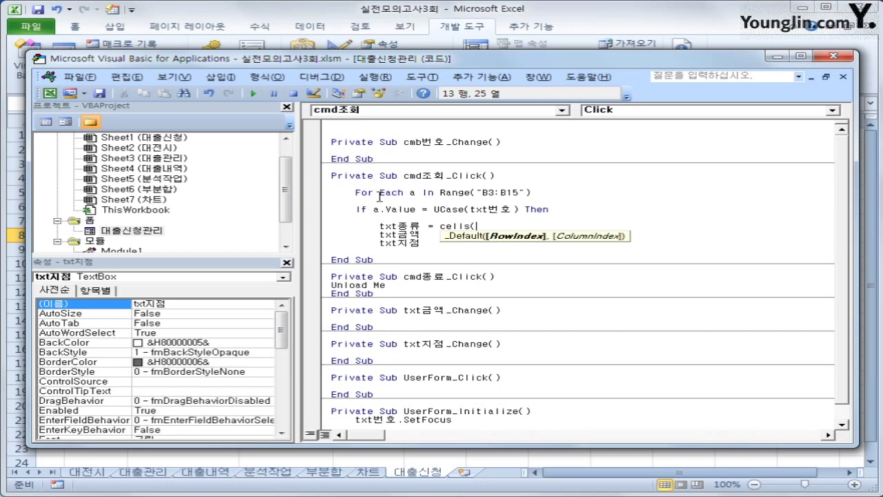
{"action": "left_click", "coordinate": [421, 192]}
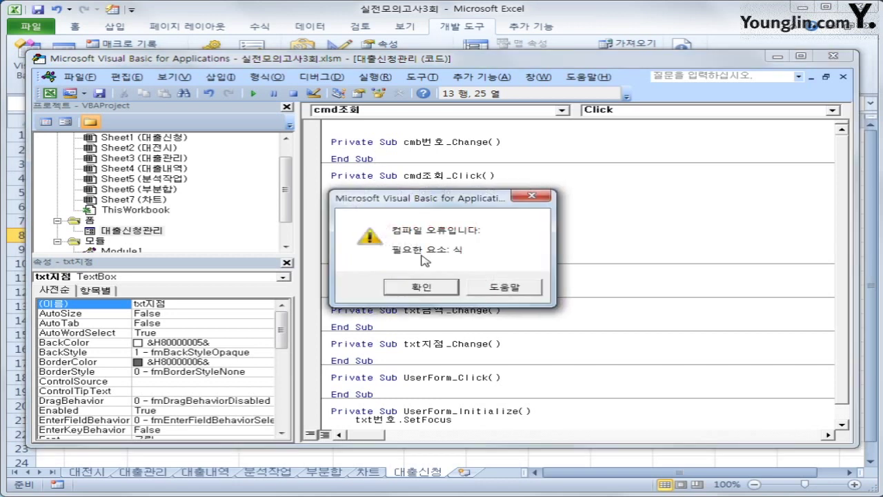
{"action": "left_click", "coordinate": [423, 290]}
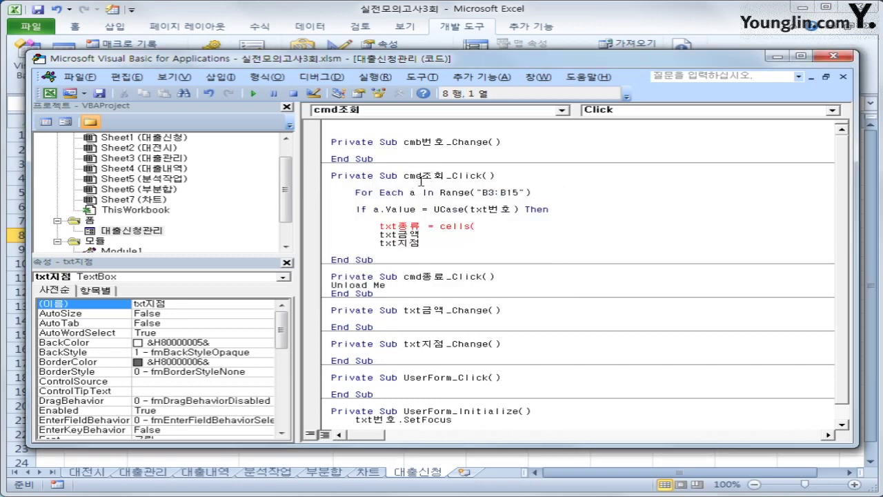
Step: Add iRow = 2 above the For Each loop, checking the loan table's header row on the 대출신청 sheet
{"action": "key", "text": "Return"}
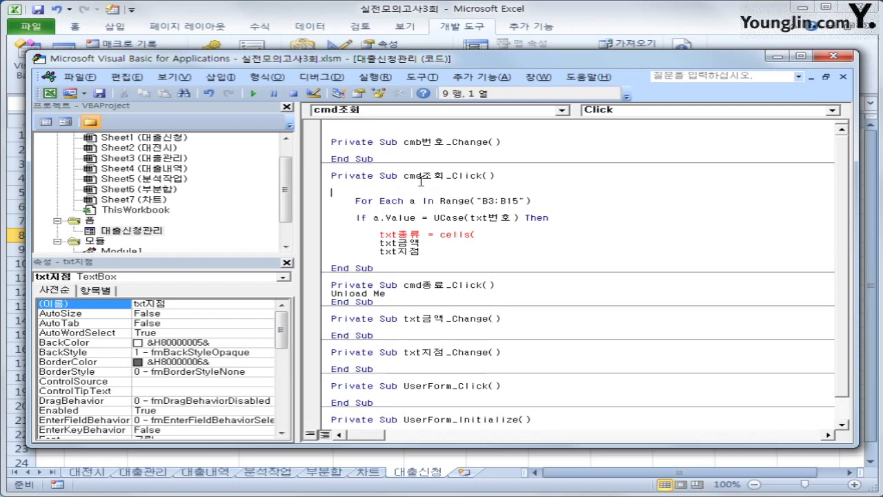
{"action": "key", "text": "Return"}
{"action": "type", "text": "i"}
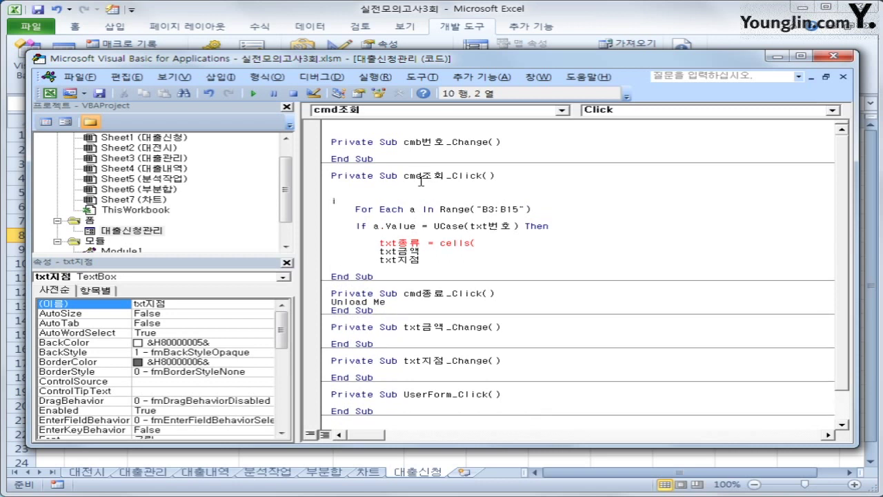
{"action": "type", "text": "Row ="}
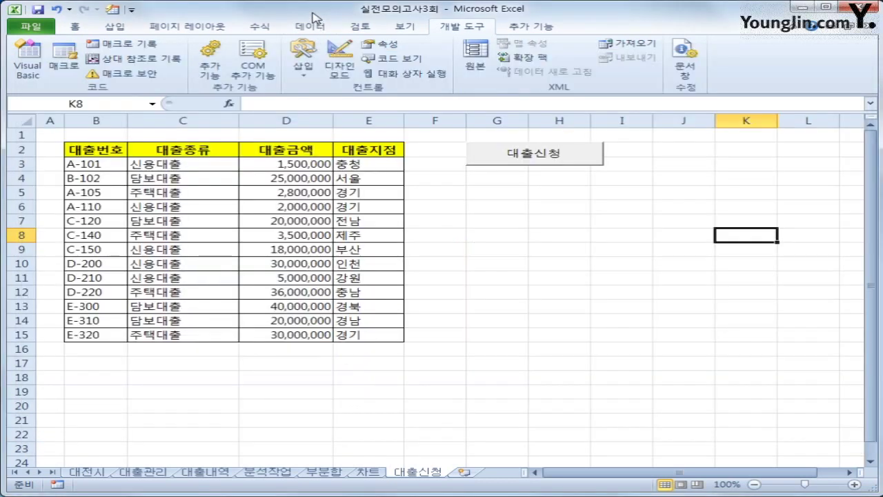
{"action": "left_click", "coordinate": [312, 14]}
{"action": "left_click", "coordinate": [97, 148]}
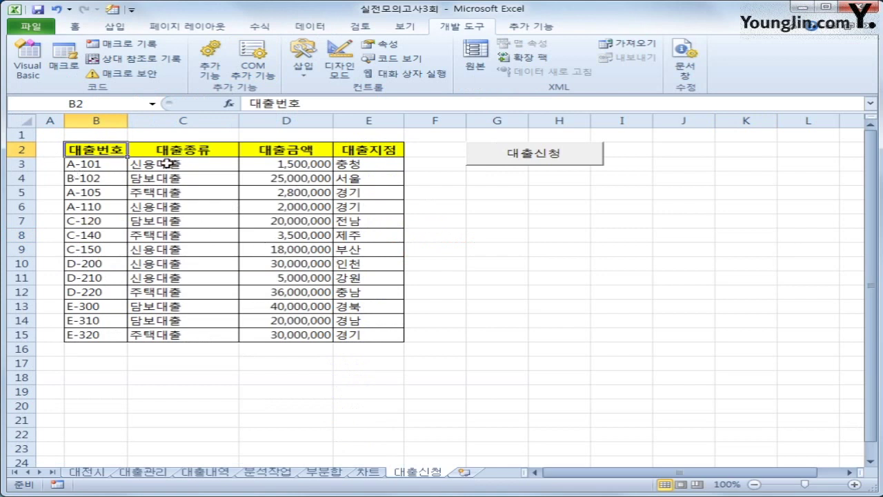
{"action": "left_click", "coordinate": [40, 66]}
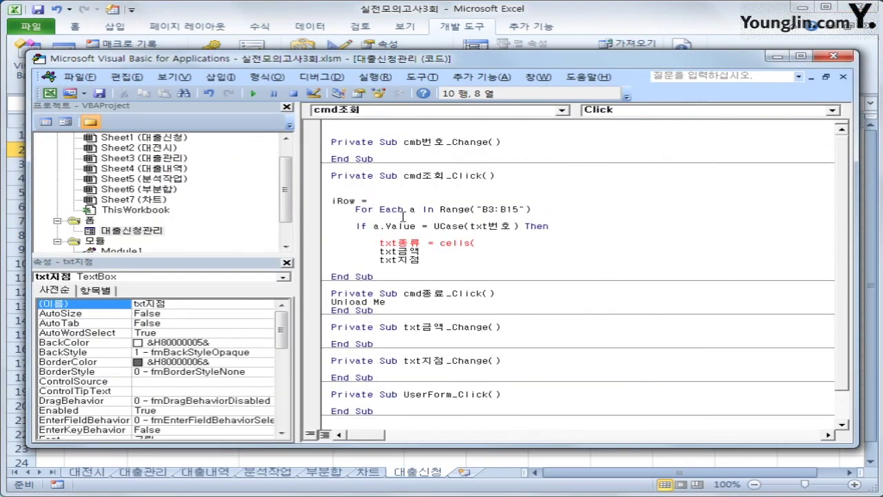
{"action": "key", "text": "Return"}
Step: Insert the counter line iRow = iRow + 1 between the For Each line and the If condition
{"action": "left_click", "coordinate": [536, 227]}
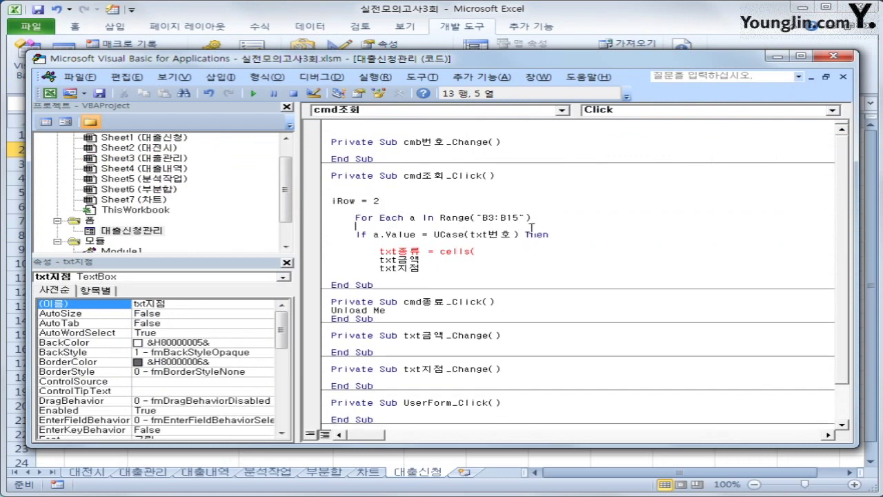
{"action": "key", "text": "Return"}
{"action": "type", "text": "iRow ="}
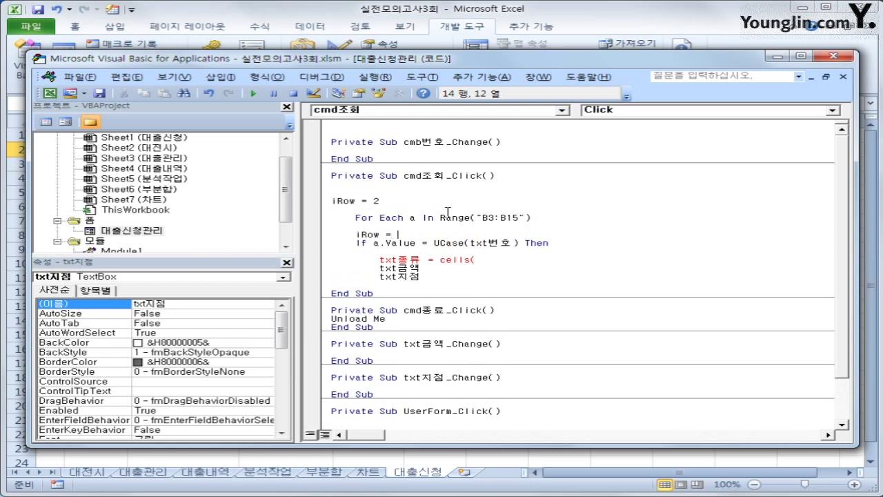
{"action": "type", "text": " iRow +1"}
{"action": "key", "text": "Return"}
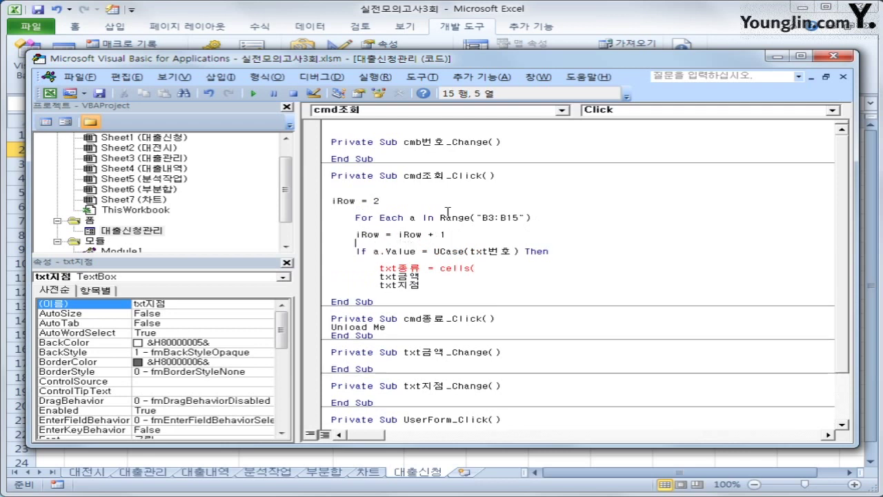
Step: Compare the loan table's rows on the 대출신청 sheet with the iRow counter line in the code
{"action": "left_click", "coordinate": [266, 16]}
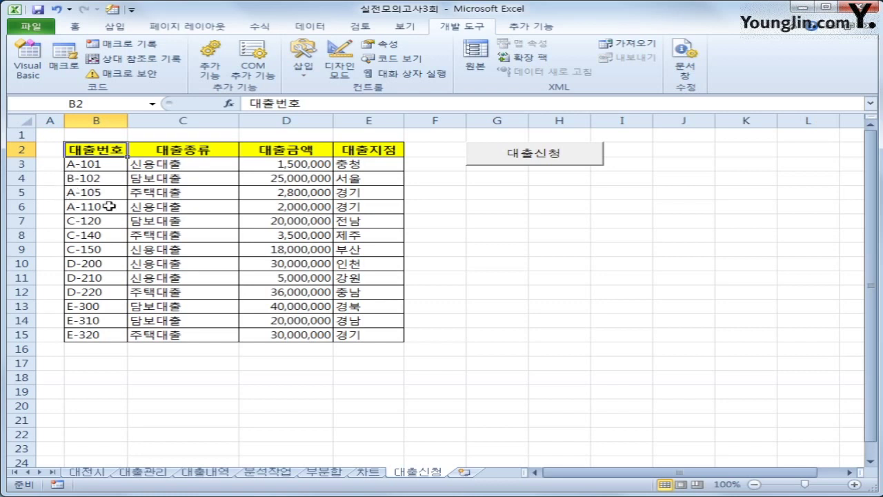
{"action": "left_click", "coordinate": [27, 65]}
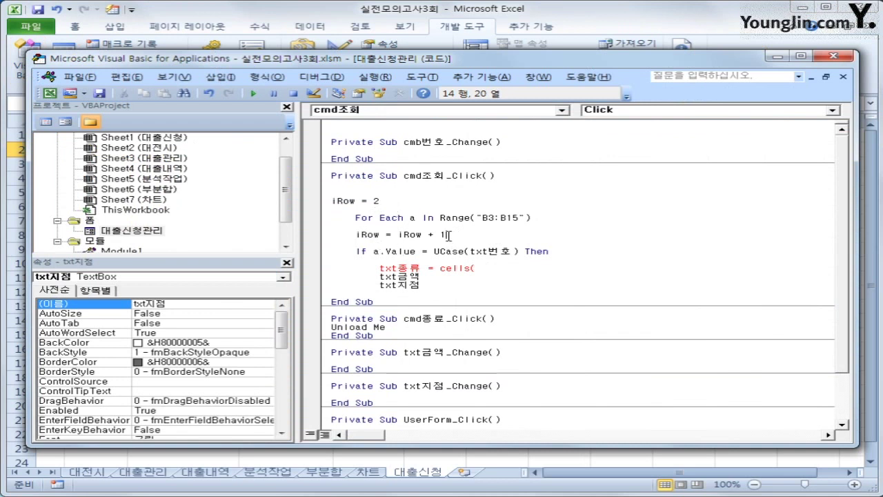
{"action": "left_click_drag", "start_coordinate": [448, 236], "coordinate": [356, 236]}
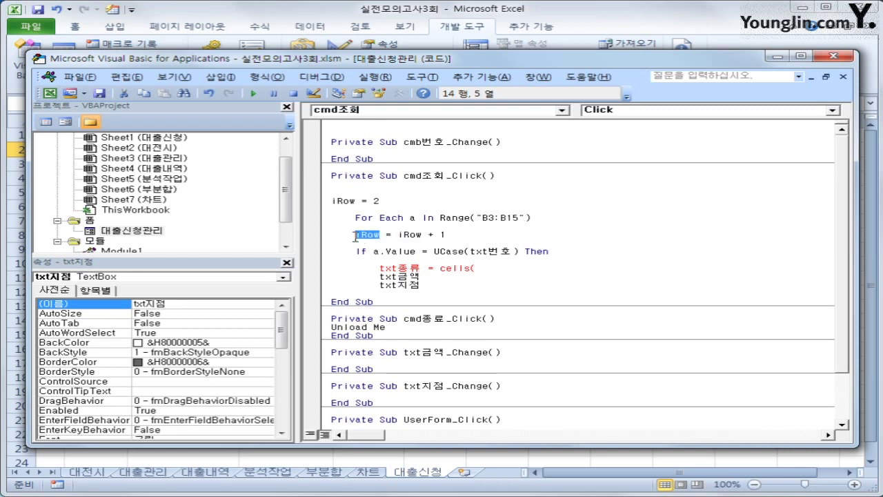
Step: Complete the txt종류 assignment so that it reads txt종류 = Cells(iRow, 3)
{"action": "left_click", "coordinate": [508, 269]}
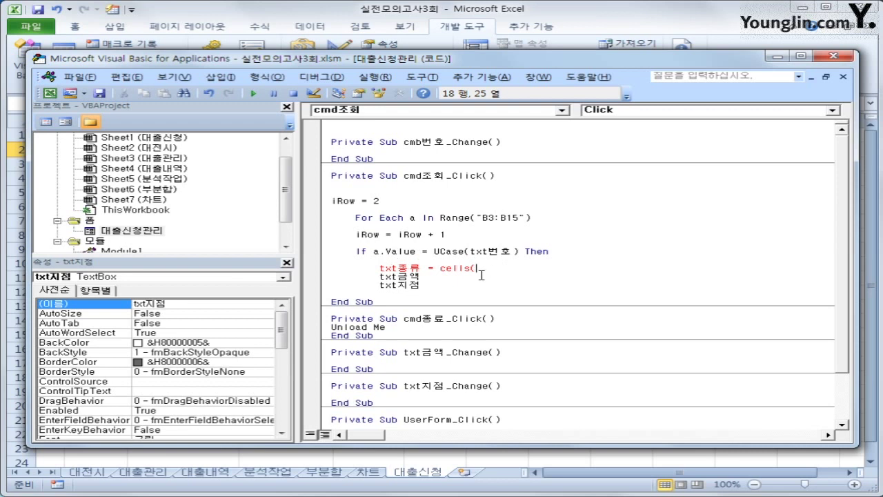
{"action": "type", "text": "ㅣ"}
{"action": "type", "text": "Row,"}
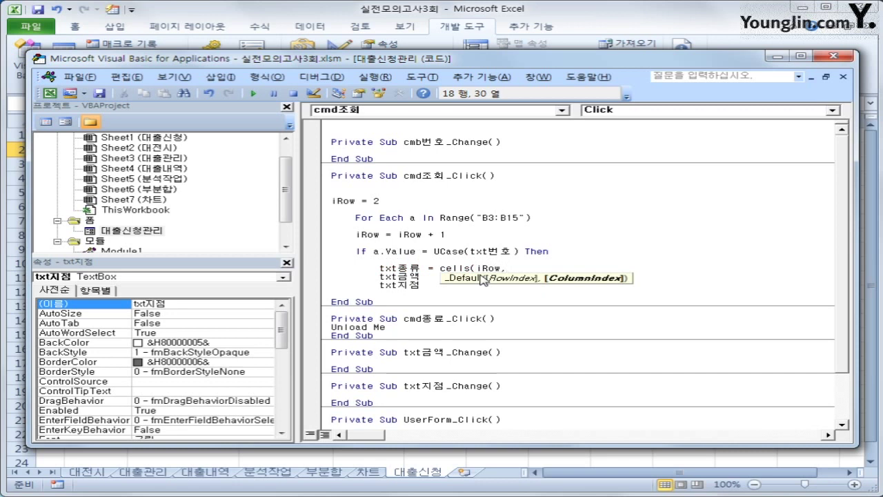
{"action": "type", "text": "3)"}
Step: Complete the txt금액 line as txt금액 = Cells(iRow, 4), reusing the Cells expression from the txt종류 line
{"action": "left_click", "coordinate": [480, 276]}
{"action": "type", "text": "="}
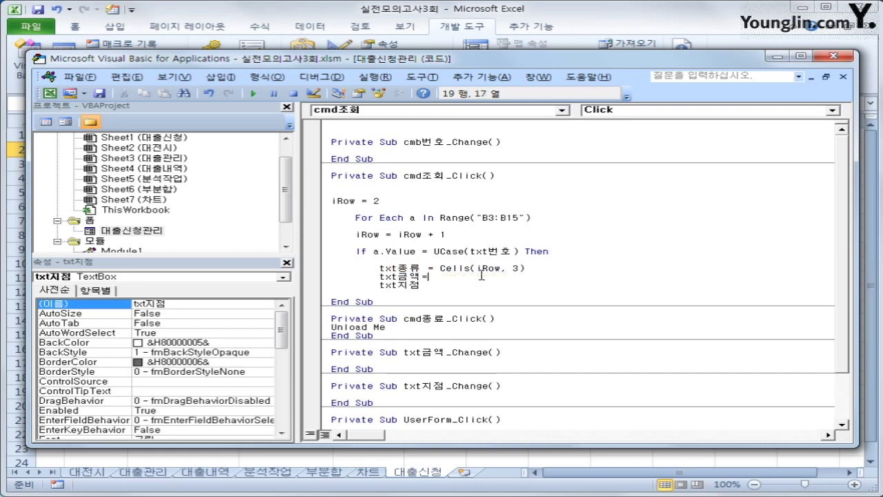
{"action": "key", "text": "Return"}
{"action": "key", "text": "Return"}
{"action": "left_click", "coordinate": [481, 276]}
{"action": "key", "text": "shift+Left"}
{"action": "type", "text": "= Cells(iRow, 3)"}
{"action": "key", "text": "Left"}
{"action": "key", "text": "BackSpace"}
{"action": "type", "text": "4"}
Step: Complete the txt지점 line as txt지점 = Cells(iRow, 5), reusing the same Cells expression
{"action": "key", "text": "Down"}
{"action": "type", "text": "= Cells(iRow, 3)"}
{"action": "key", "text": "Left"}
{"action": "key", "text": "Left"}
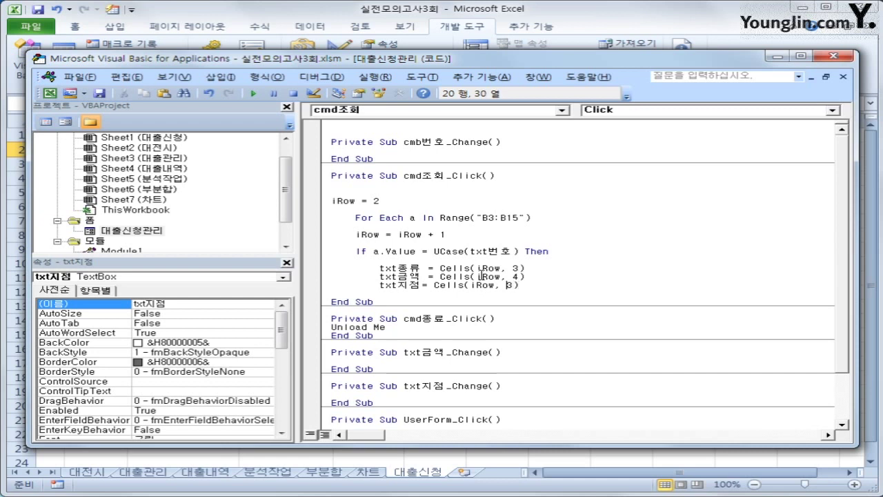
{"action": "key", "text": "Delete"}
{"action": "type", "text": "5"}
{"action": "key", "text": "Down"}
{"action": "key", "text": "Up"}
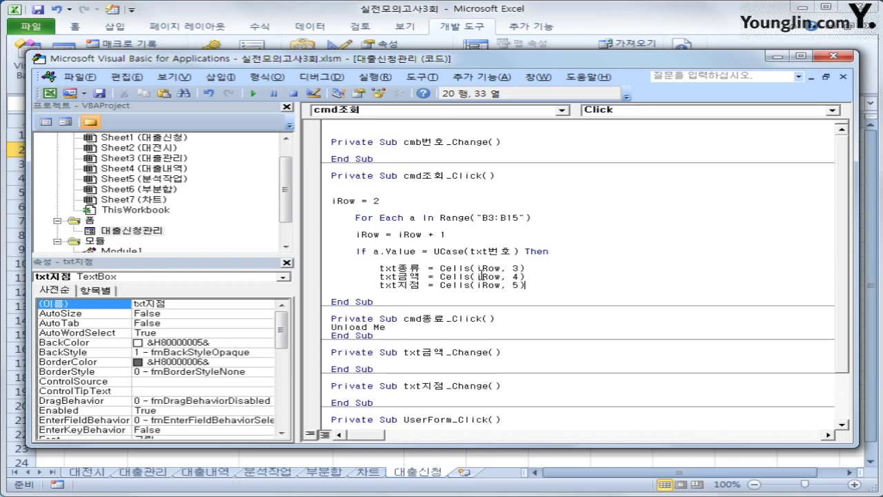
Step: Add Exit For below the three text box assignments and close the If block with End If
{"action": "key", "text": "Return"}
{"action": "key", "text": "BackSpace"}
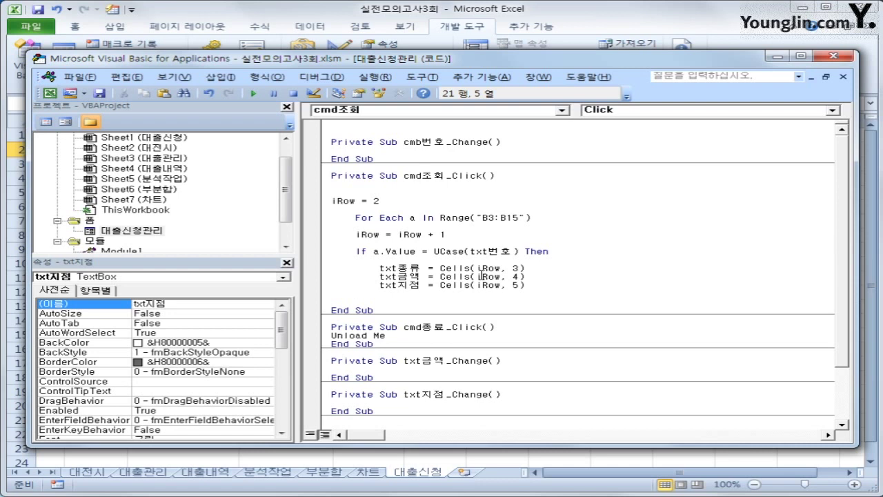
{"action": "type", "text": "ext"}
{"action": "key", "text": "BackSpace"}
{"action": "type", "text": "it For"}
{"action": "key", "text": "Return"}
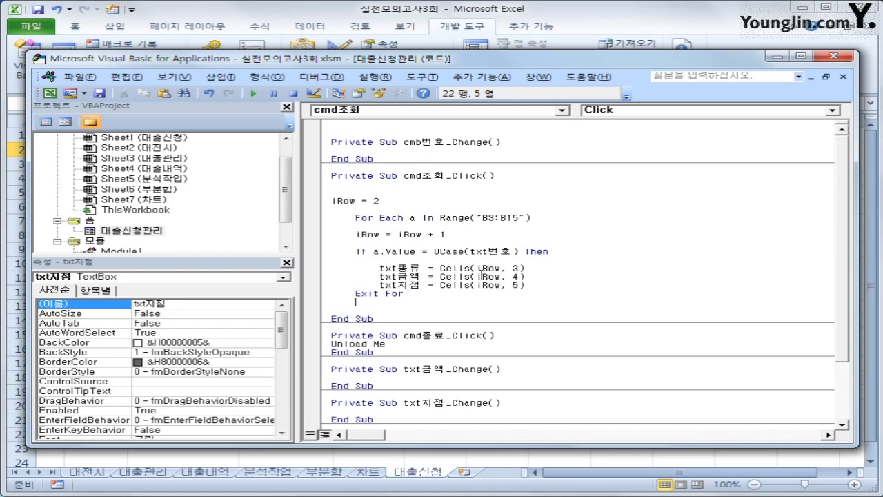
{"action": "type", "text": "end if"}
{"action": "key", "text": "Return"}
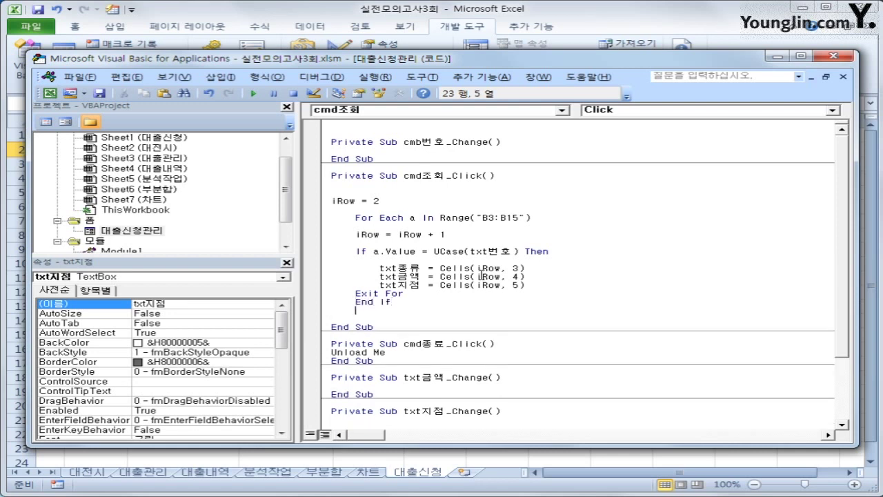
Step: Close the For Each loop by adding Next below End If in the cmd조회_Click procedure
{"action": "key", "text": "Up"}
{"action": "key", "text": "Up"}
{"action": "key", "text": "Up"}
{"action": "key", "text": "Up"}
{"action": "key", "text": "Up"}
{"action": "key", "text": "Up"}
{"action": "key", "text": "Up"}
{"action": "key", "text": "Up"}
{"action": "key", "text": "Up"}
{"action": "key", "text": "Up"}
{"action": "key", "text": "Up"}
{"action": "key", "text": "Down"}
{"action": "key", "text": "Down"}
{"action": "key", "text": "Down"}
{"action": "key", "text": "Down"}
{"action": "key", "text": "Down"}
{"action": "key", "text": "Down"}
{"action": "key", "text": "Down"}
{"action": "key", "text": "Down"}
{"action": "key", "text": "Down"}
{"action": "key", "text": "End"}
{"action": "key", "text": "Return"}
{"action": "key", "text": "BackSpace"}
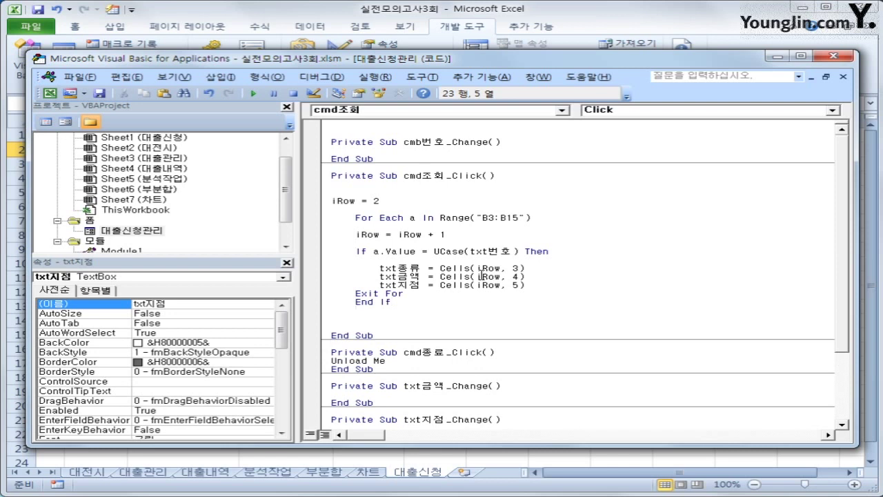
{"action": "type", "text": "next"}
Step: Separate the Exit For, End If and Next lines from each other with blank lines
{"action": "key", "text": "End"}
{"action": "key", "text": "Return"}
{"action": "key", "text": "Down"}
{"action": "key", "text": "End"}
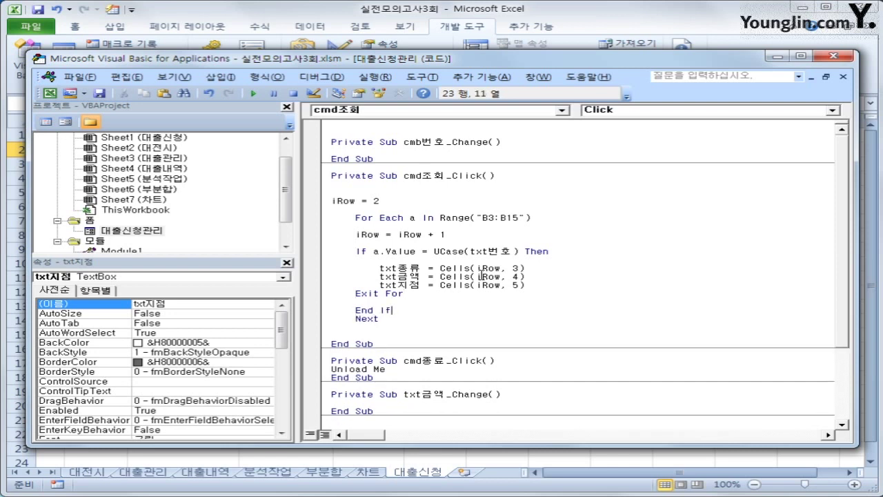
{"action": "key", "text": "Return"}
{"action": "key", "text": "Down"}
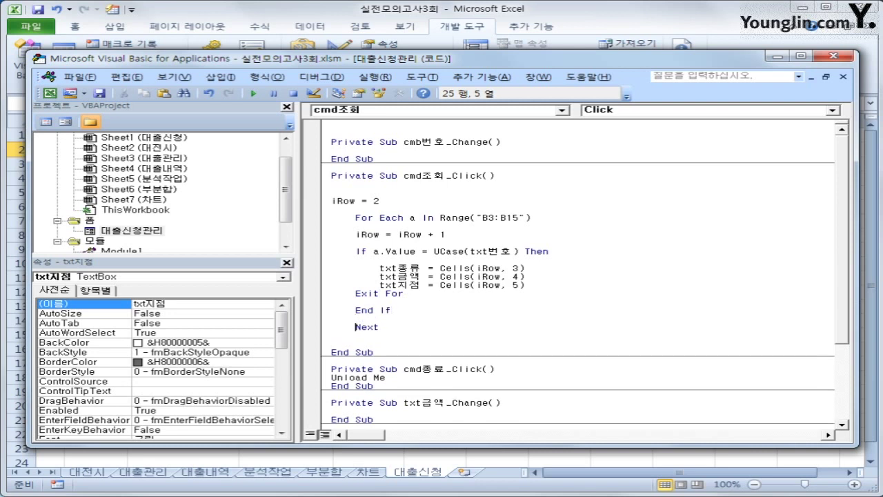
{"action": "left_click", "coordinate": [428, 311]}
{"action": "left_click", "coordinate": [404, 326]}
Step: Close the code editor, open the loan form from the 대출신청 sheet and look up the table's first 대출번호 in lowercase
{"action": "left_click", "coordinate": [846, 62]}
{"action": "left_click", "coordinate": [541, 267]}
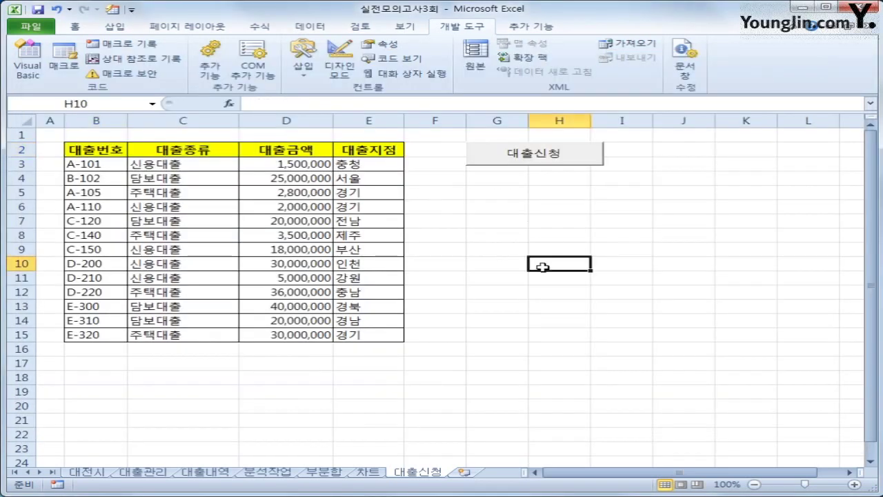
{"action": "left_click", "coordinate": [564, 162]}
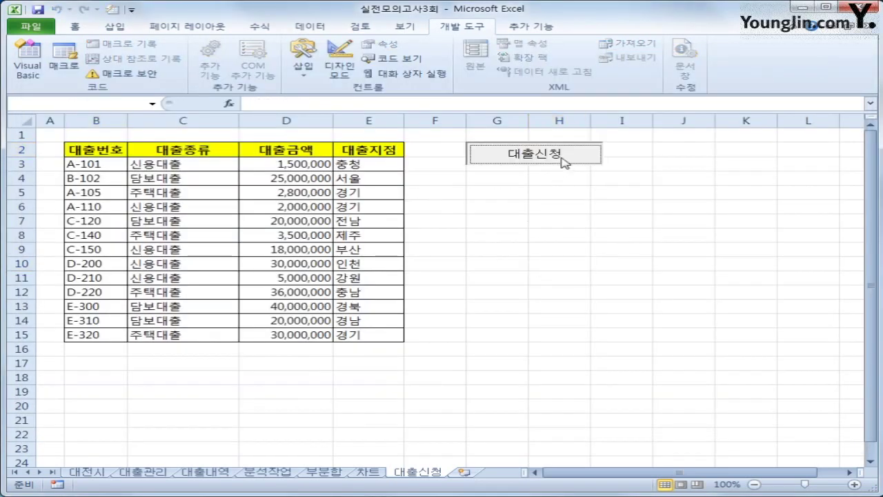
{"action": "left_click_drag", "start_coordinate": [483, 158], "coordinate": [594, 208]}
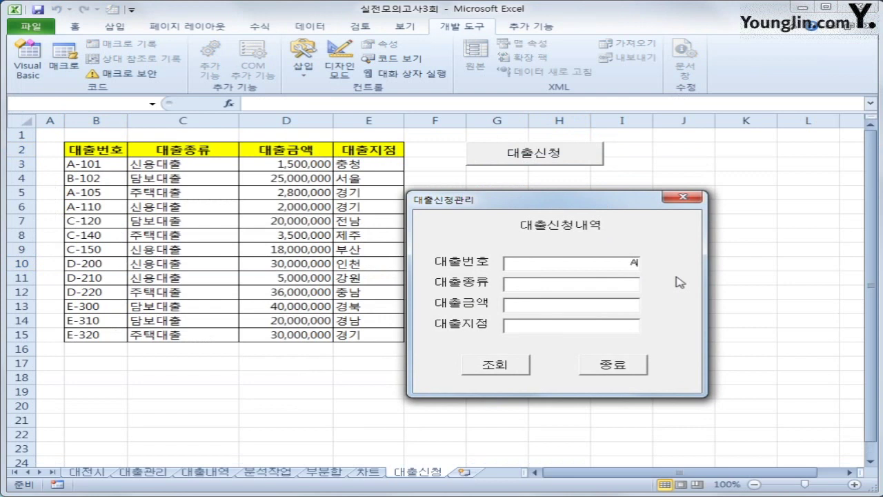
{"action": "key", "text": "BackSpace"}
{"action": "key", "text": "BackSpace"}
{"action": "type", "text": "a-101"}
{"action": "left_click", "coordinate": [506, 365]}
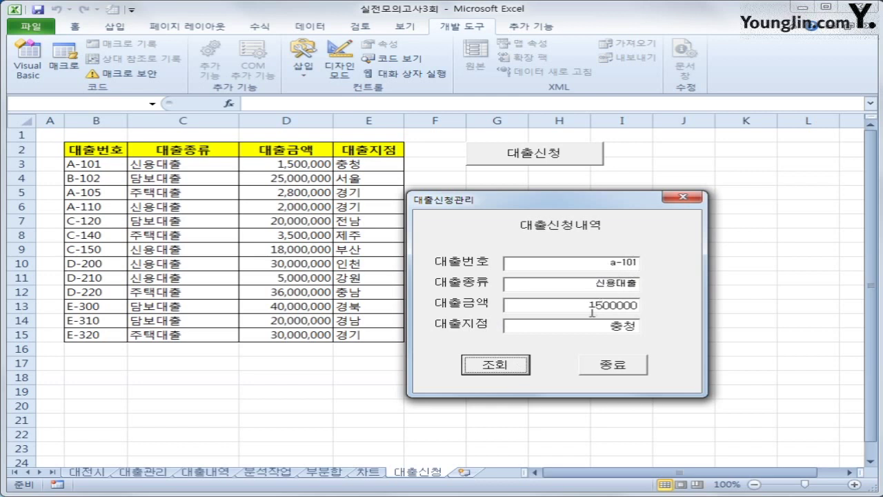
{"action": "left_click", "coordinate": [636, 262]}
{"action": "key", "text": "BackSpace"}
{"action": "type", "text": "2"}
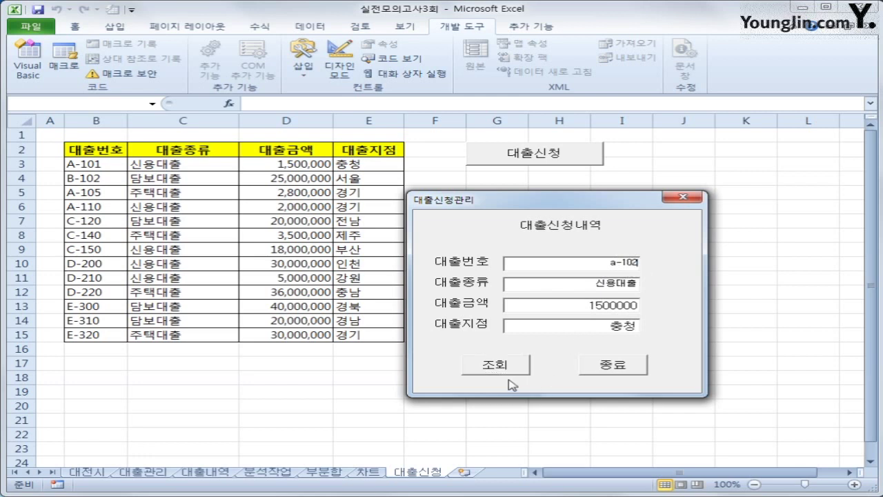
Step: Restart the loan form, look up a lowercase 대출번호 that is missing from the table, and exit the form
{"action": "left_click", "coordinate": [623, 364]}
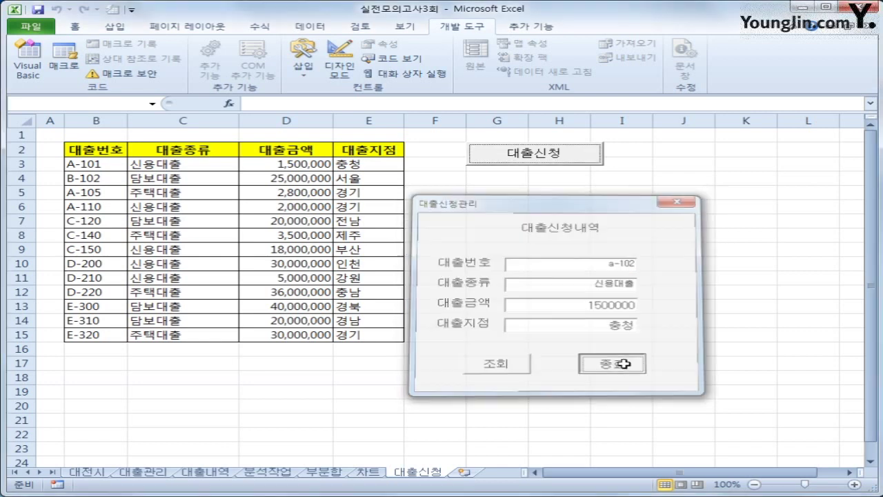
{"action": "left_click", "coordinate": [552, 156]}
{"action": "left_click", "coordinate": [483, 223]}
{"action": "type", "text": "a"}
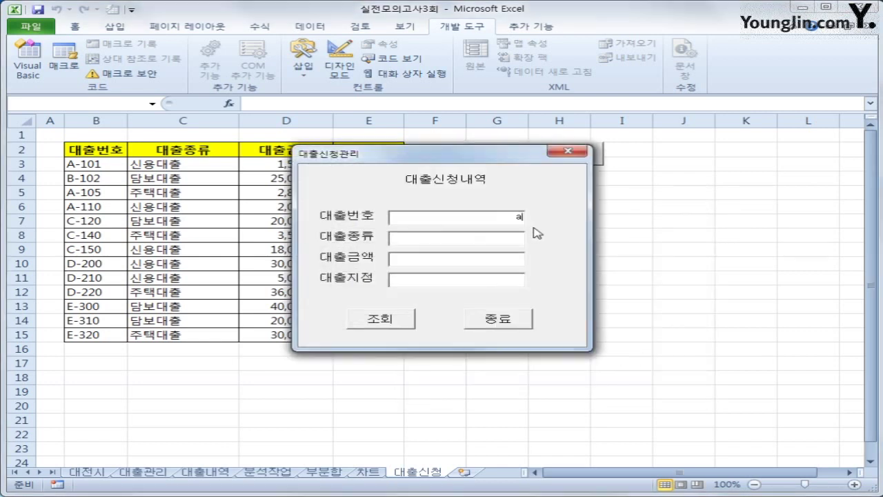
{"action": "type", "text": "-102"}
{"action": "left_click", "coordinate": [380, 321]}
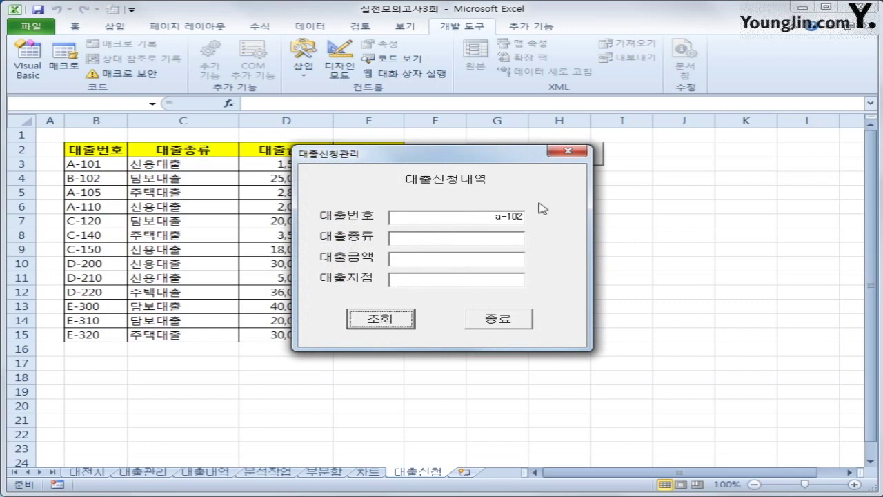
{"action": "left_click", "coordinate": [499, 324]}
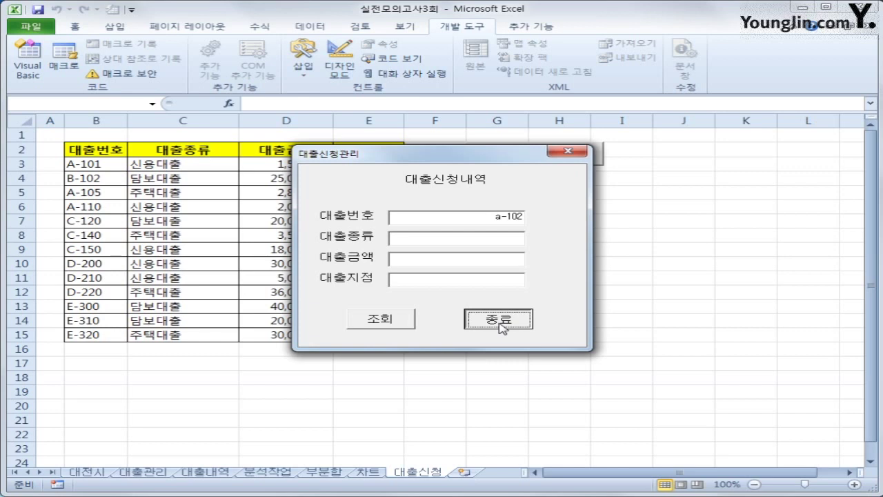
{"action": "left_click", "coordinate": [499, 324]}
Step: Reopen the form code in the Visual Basic editor and add Isdata = 0 above iRow = 2 in cmd조회_Click
{"action": "left_click", "coordinate": [27, 66]}
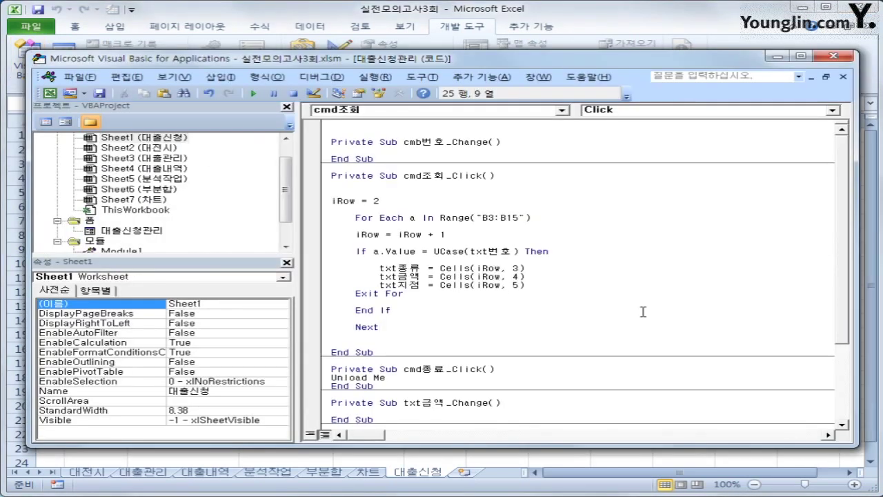
{"action": "left_click", "coordinate": [402, 190]}
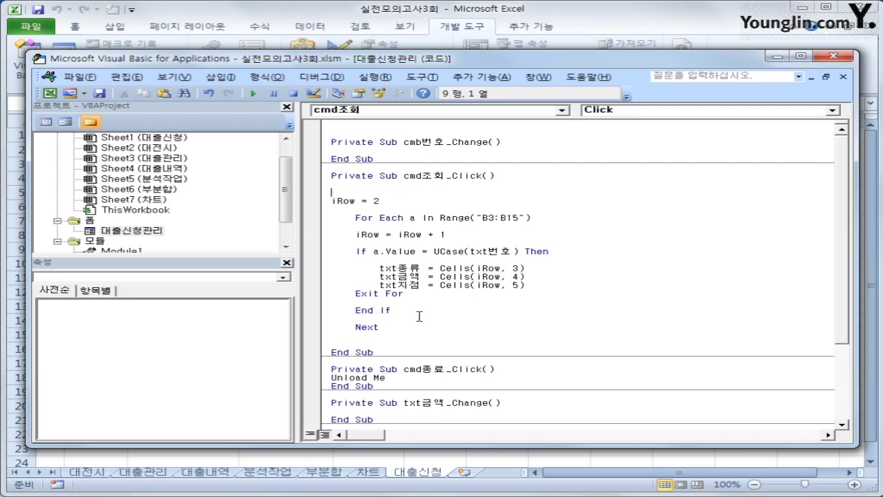
{"action": "type", "text": "isdata = 0"}
Step: Start a condition below Next with the line If Isdata = 0 Then
{"action": "key", "text": "Home"}
{"action": "key", "text": "Down"}
{"action": "key", "text": "Down"}
{"action": "key", "text": "Down"}
{"action": "key", "text": "Down"}
{"action": "key", "text": "Down"}
{"action": "key", "text": "Down"}
{"action": "key", "text": "Down"}
{"action": "key", "text": "Down"}
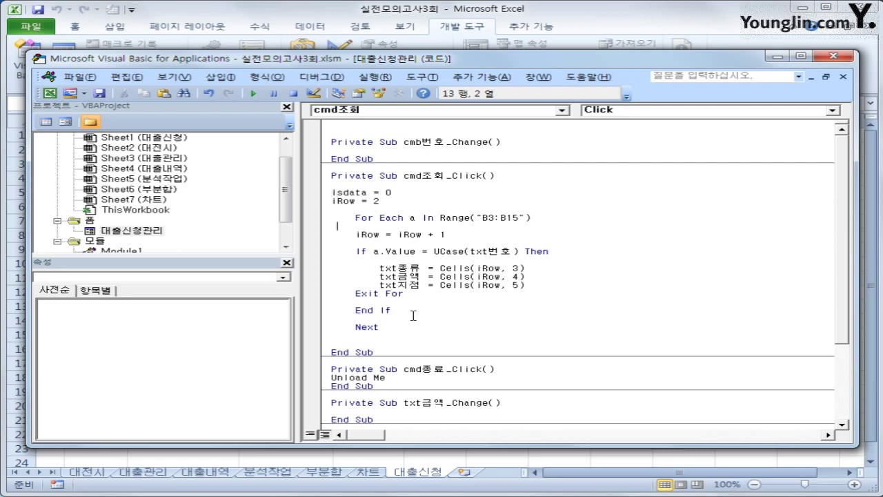
{"action": "key", "text": "Down"}
{"action": "key", "text": "Down"}
{"action": "key", "text": "Down"}
{"action": "key", "text": "Down"}
{"action": "key", "text": "Down"}
{"action": "key", "text": "Down"}
{"action": "key", "text": "Down"}
{"action": "key", "text": "Down"}
{"action": "key", "text": "Down"}
{"action": "type", "text": "if Isdata = 0 then"}
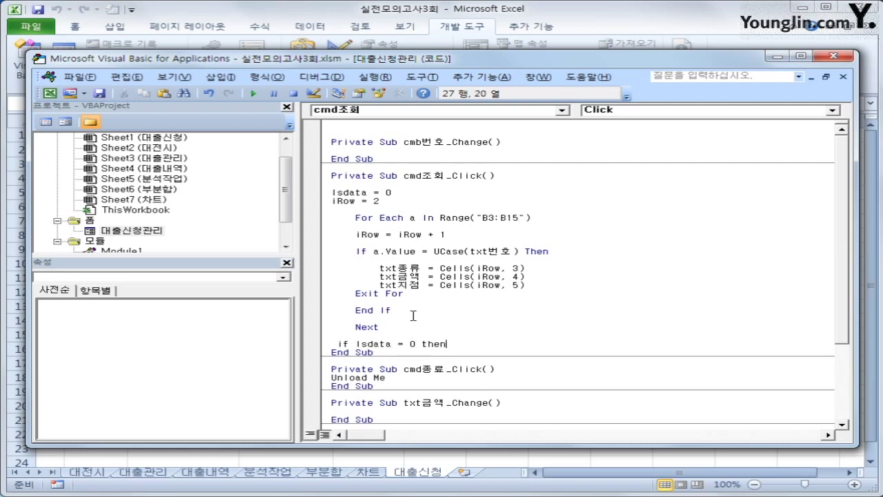
{"action": "key", "text": "Return"}
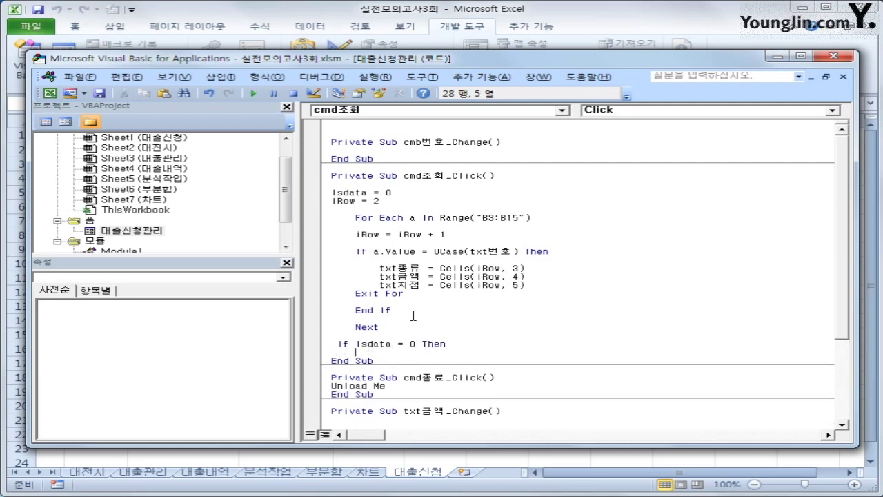
Step: Add MsgBox "조건에 일치하는 자료가 없습니다." inside the Isdata condition and close it with End If
{"action": "type", "text": "msgbox "}
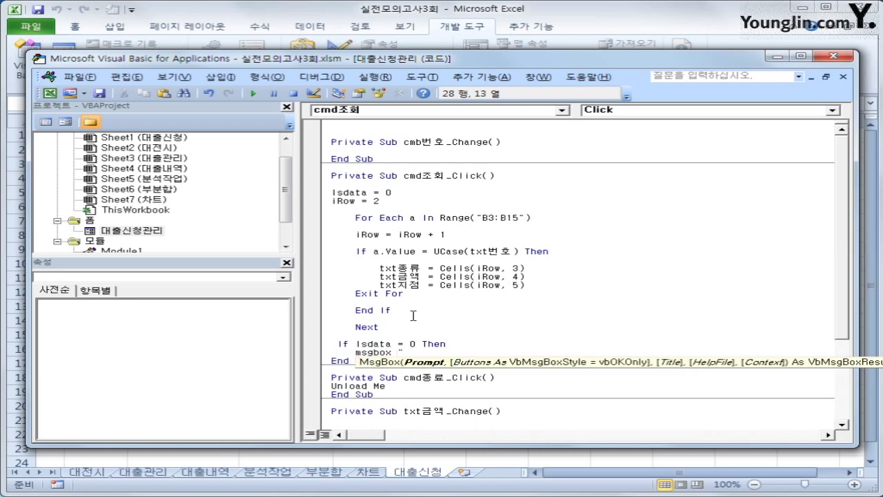
{"action": "type", "text": "\"ㅈ조건에 일치한"}
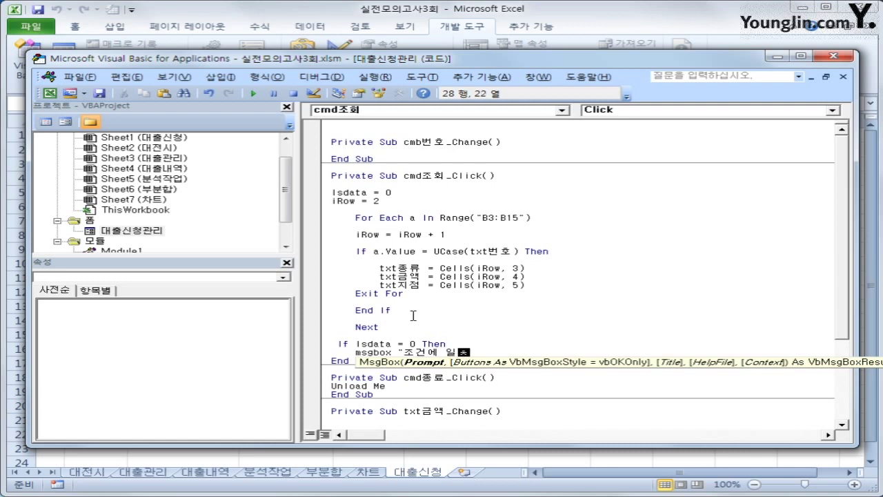
{"action": "type", "text": "는 자료가 없습니다"}
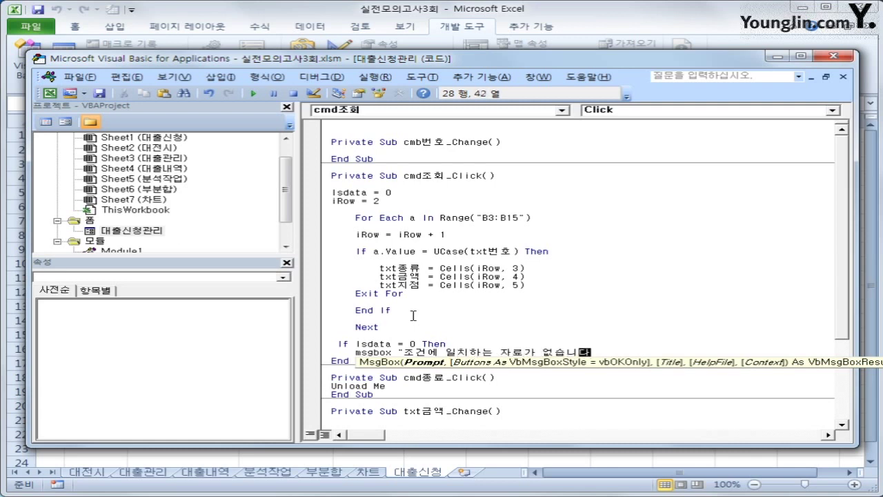
{"action": "type", "text": ".\""}
{"action": "key", "text": "Return"}
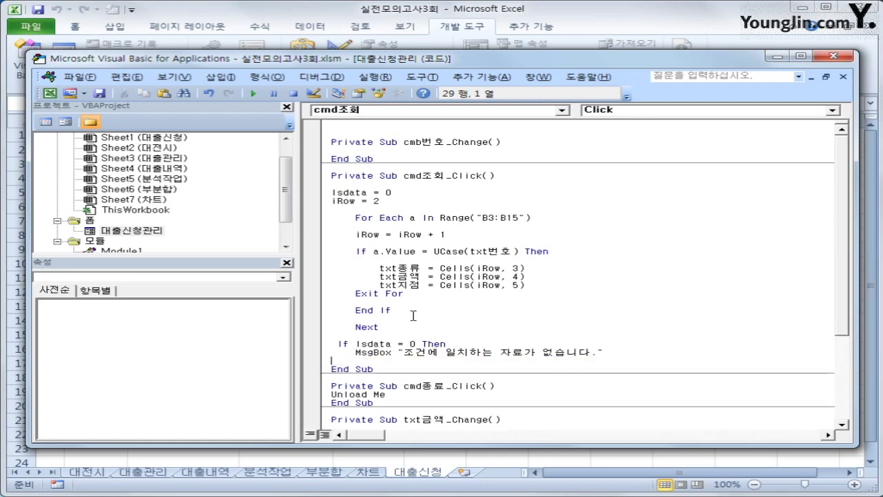
{"action": "type", "text": "end if"}
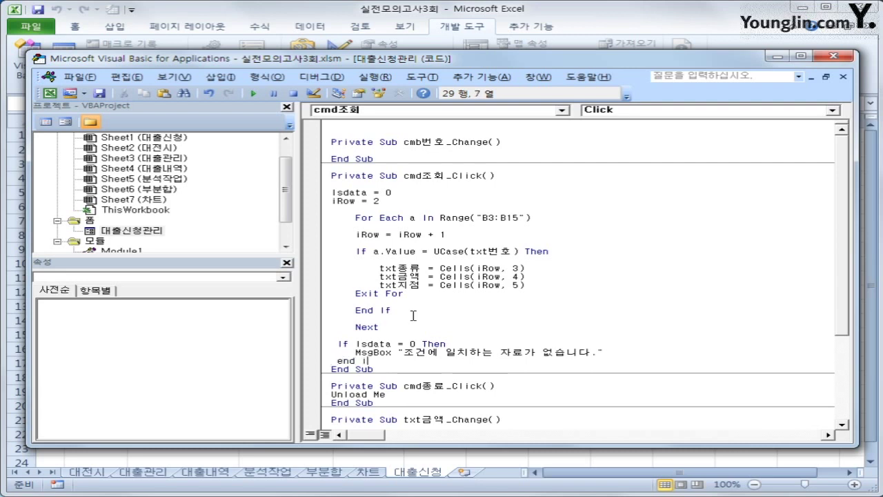
{"action": "key", "text": "Return"}
{"action": "key", "text": "Up"}
{"action": "key", "text": "Up"}
{"action": "key", "text": "Up"}
{"action": "key", "text": "Up"}
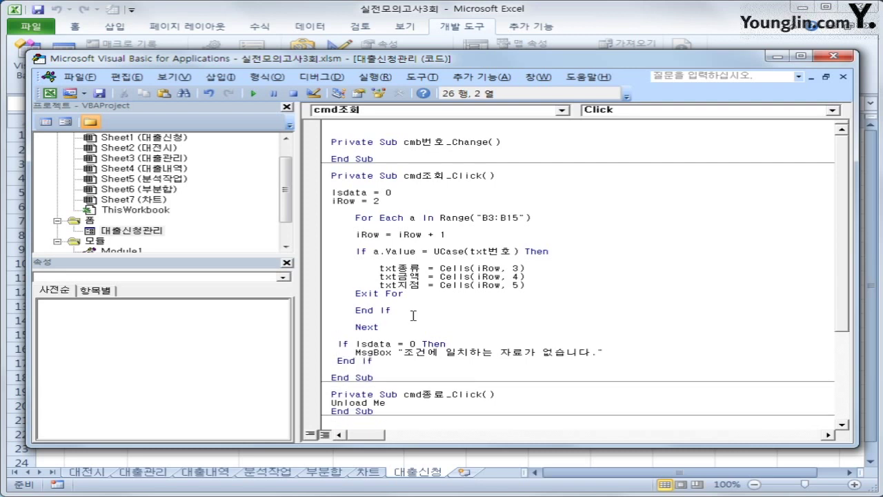
{"action": "left_click", "coordinate": [409, 192]}
{"action": "left_click", "coordinate": [652, 364]}
Step: Return to the 대출신청 sheet, retest the form's 조회 with the table's first 대출번호 in lowercase, and move the message box aside
{"action": "left_click", "coordinate": [834, 56]}
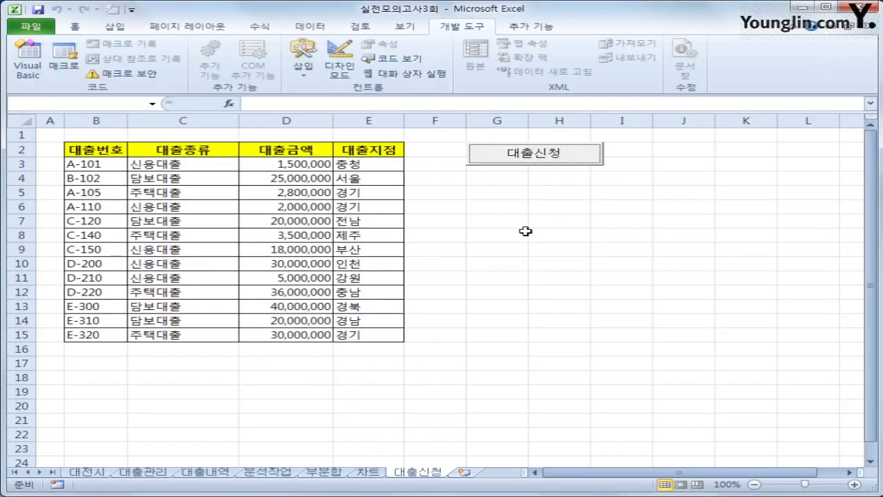
{"action": "left_click", "coordinate": [538, 156]}
{"action": "left_click_drag", "start_coordinate": [467, 159], "coordinate": [640, 183]}
{"action": "type", "text": "a-101"}
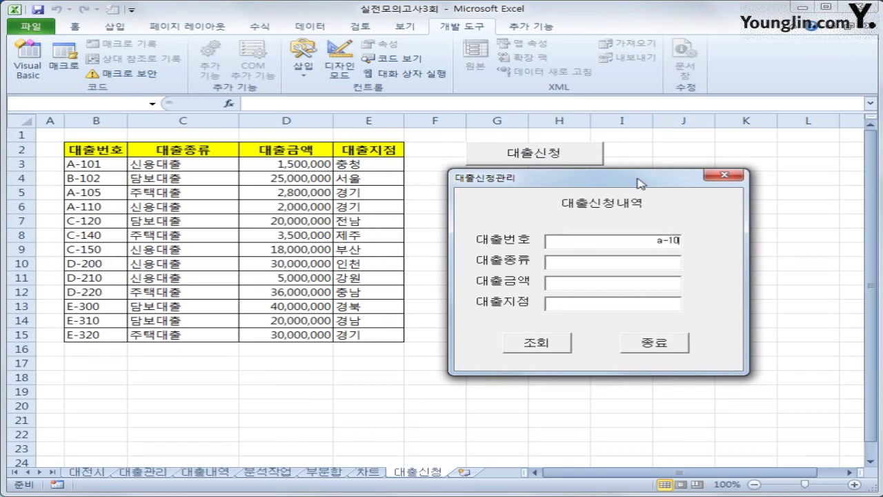
{"action": "left_click", "coordinate": [553, 350]}
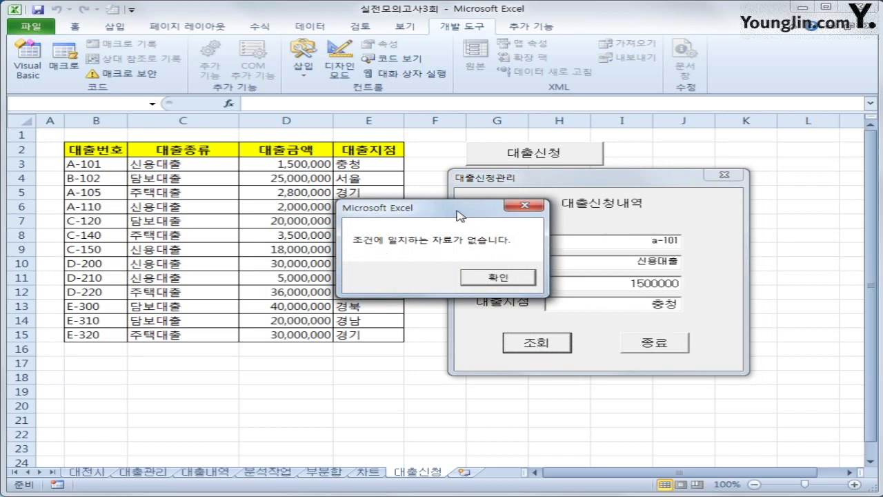
{"action": "left_click_drag", "start_coordinate": [459, 215], "coordinate": [393, 234]}
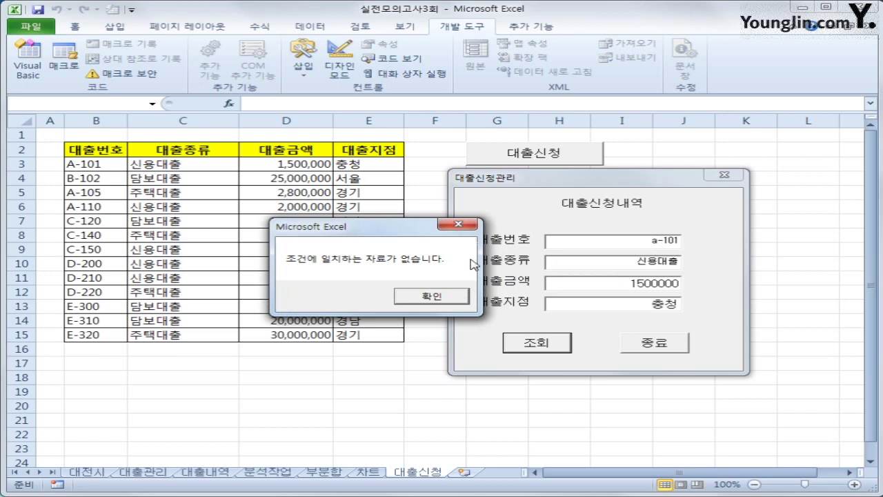
Step: Dismiss the message and close the form, and add the line Isdata = 1 above Exit For in the cmd조회_Click code
{"action": "left_click", "coordinate": [441, 302]}
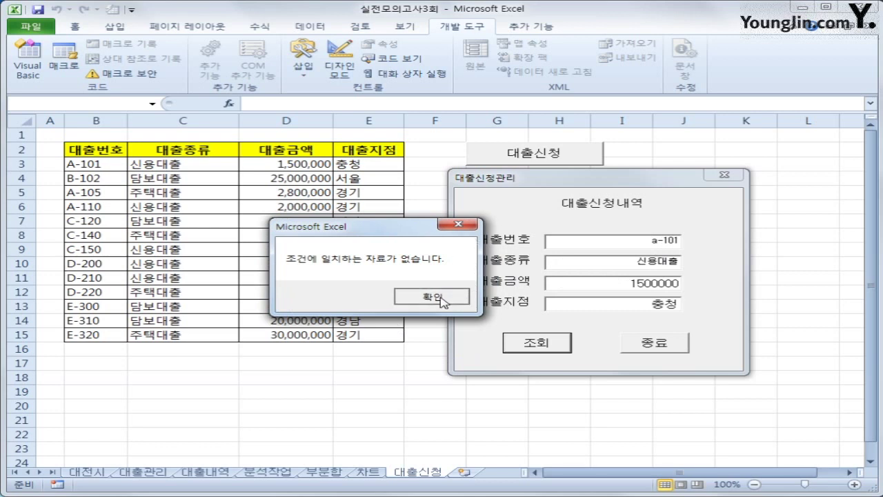
{"action": "left_click", "coordinate": [657, 346]}
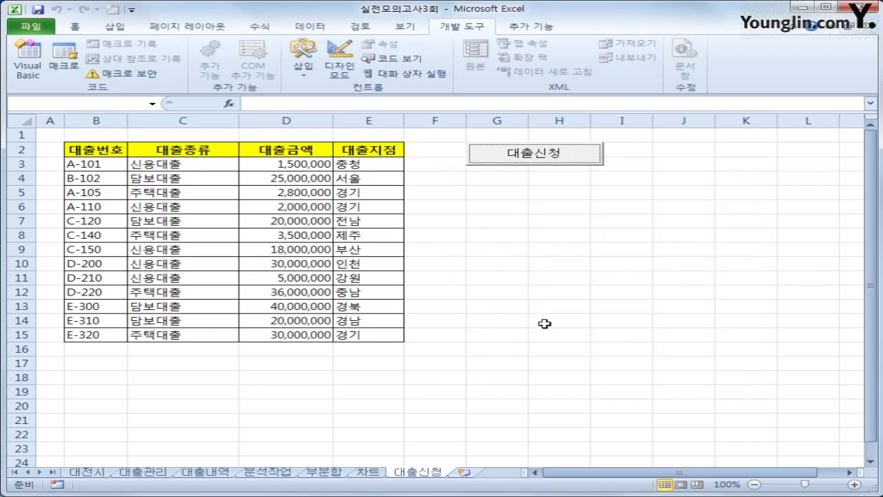
{"action": "left_click", "coordinate": [28, 69]}
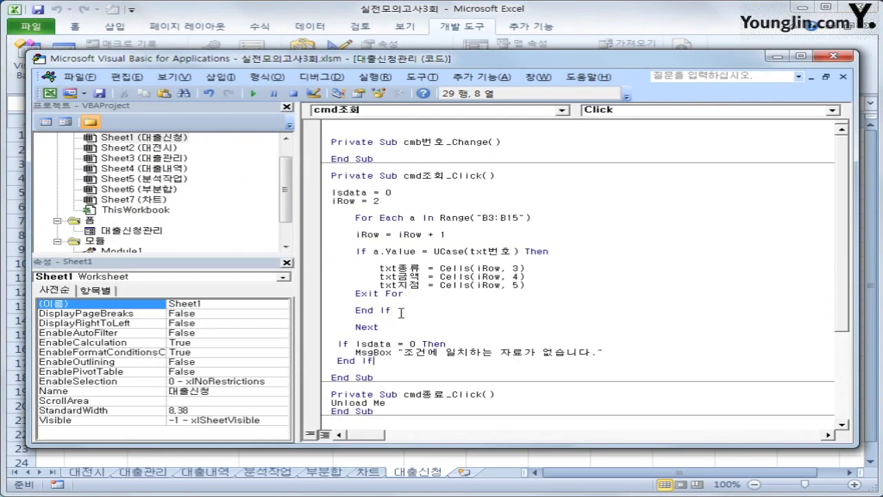
{"action": "left_click", "coordinate": [427, 310]}
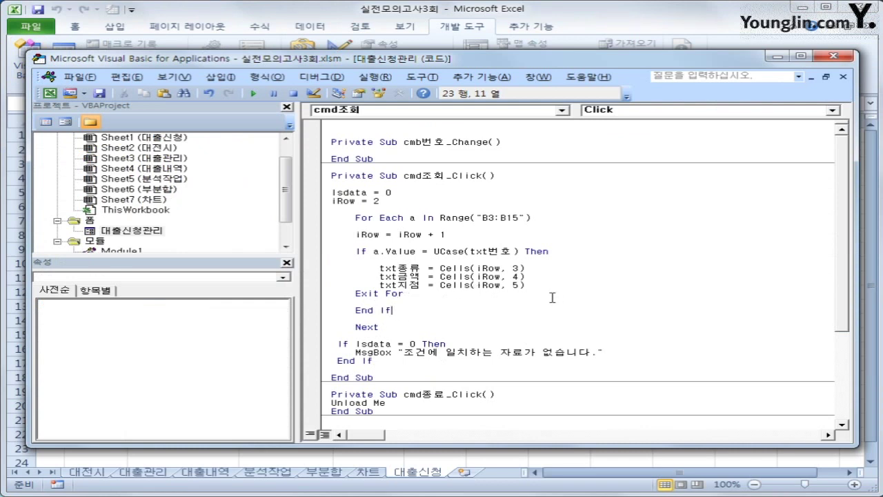
{"action": "key", "text": "Up"}
{"action": "key", "text": "Up"}
{"action": "key", "text": "End"}
{"action": "key", "text": "Return"}
{"action": "key", "text": "Return"}
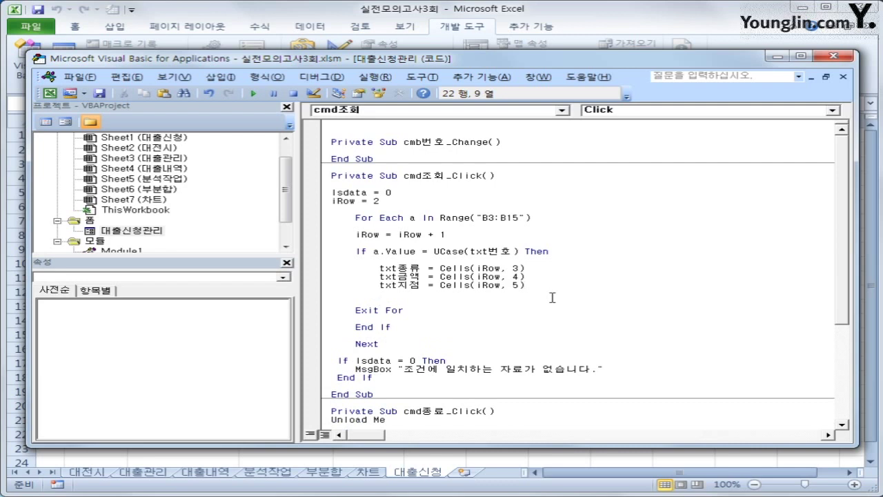
{"action": "key", "text": "Return"}
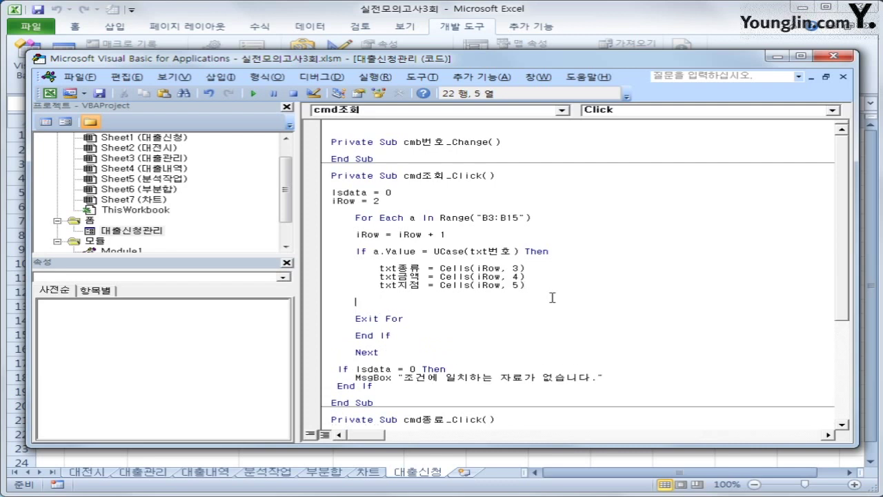
{"action": "type", "text": "Isdata = 1"}
Step: Review the cmd조회_Click code: the B3:B15 loop, the txt번호 comparison, the Cells assignments, the Isdata lines and Exit For
{"action": "left_click_drag", "start_coordinate": [492, 219], "coordinate": [482, 220]}
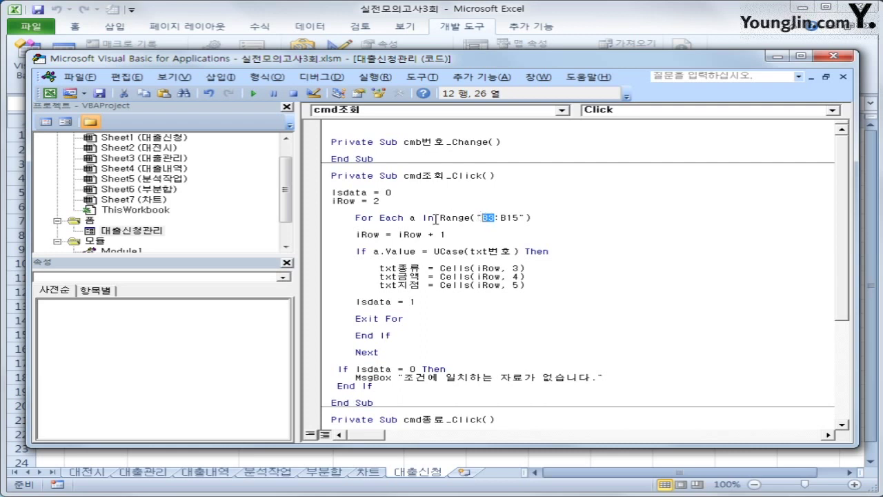
{"action": "left_click", "coordinate": [416, 219]}
{"action": "left_click", "coordinate": [412, 219]}
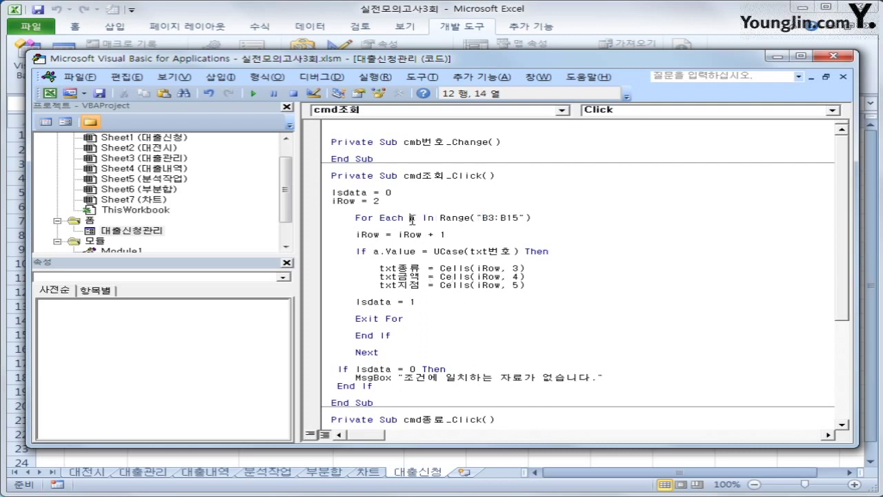
{"action": "left_click_drag", "start_coordinate": [412, 220], "coordinate": [417, 219]}
{"action": "left_click_drag", "start_coordinate": [375, 252], "coordinate": [379, 252]}
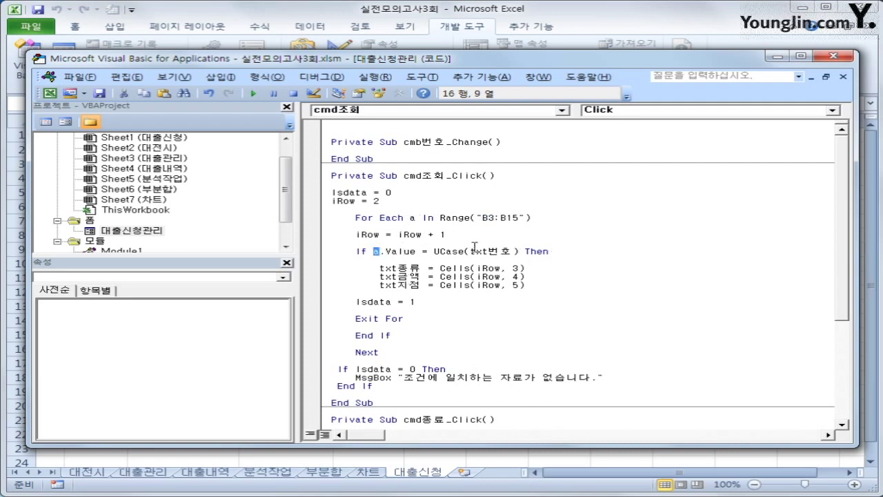
{"action": "left_click_drag", "start_coordinate": [331, 251], "coordinate": [485, 251]}
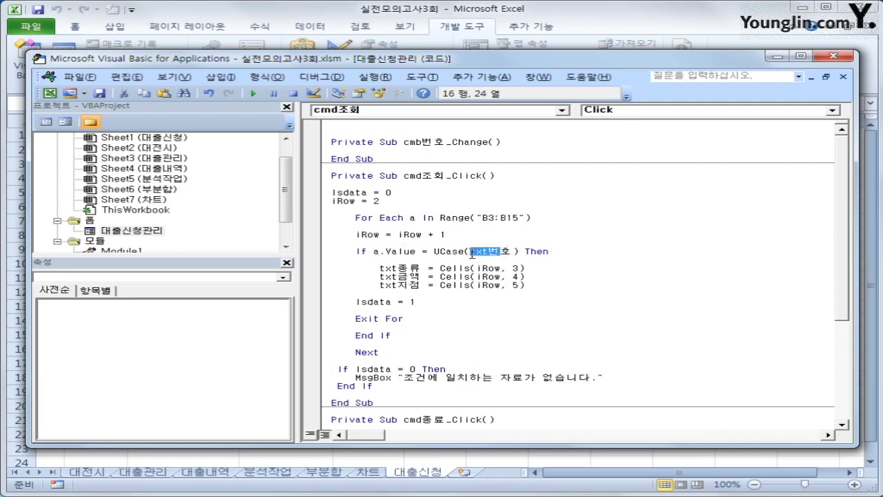
{"action": "left_click_drag", "start_coordinate": [441, 269], "coordinate": [529, 269]}
{"action": "left_click_drag", "start_coordinate": [441, 276], "coordinate": [541, 276]}
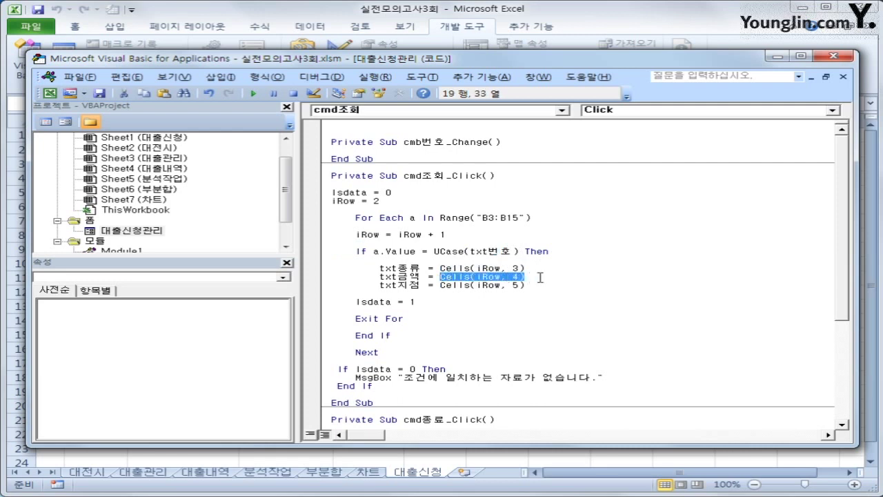
{"action": "left_click_drag", "start_coordinate": [442, 285], "coordinate": [526, 285]}
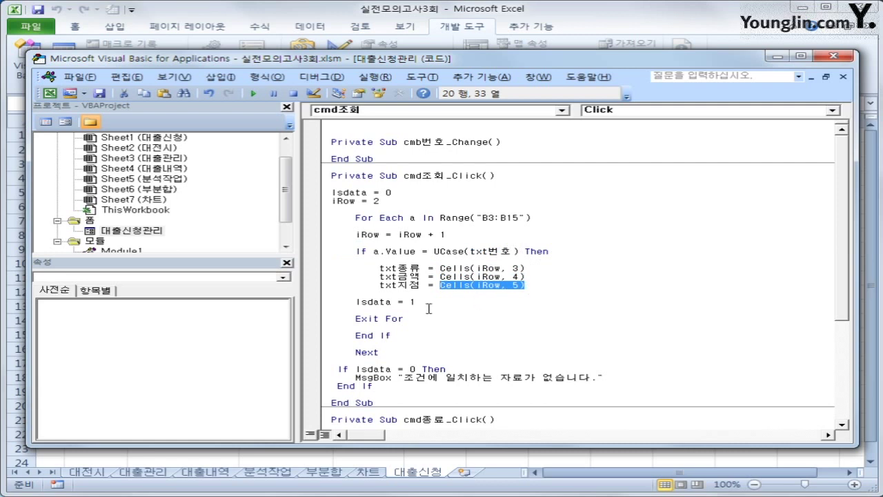
{"action": "left_click", "coordinate": [419, 302]}
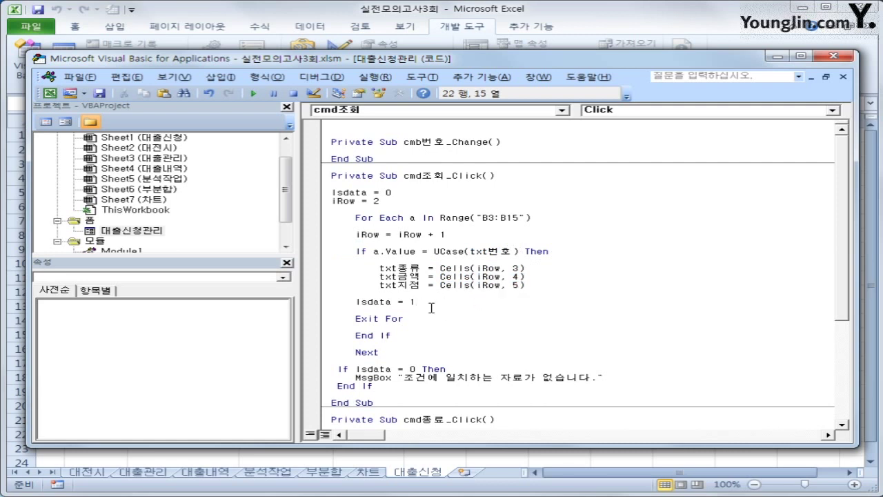
{"action": "left_click_drag", "start_coordinate": [419, 302], "coordinate": [357, 303]}
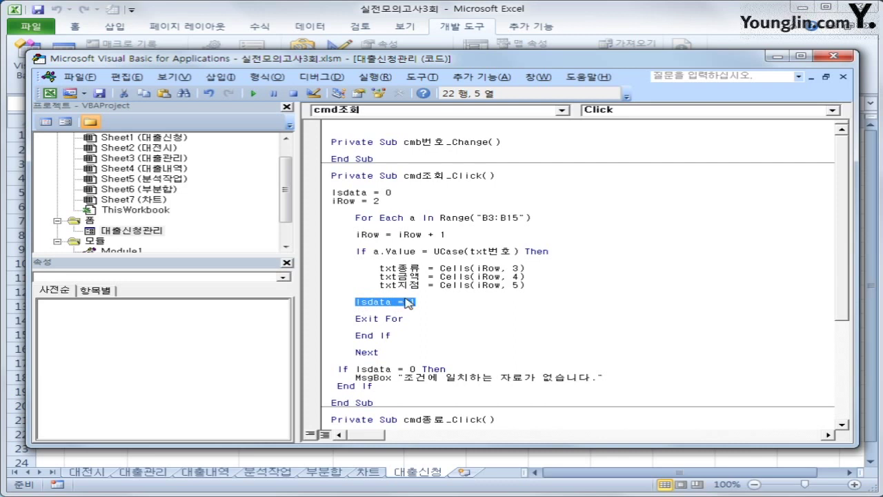
{"action": "left_click", "coordinate": [420, 196]}
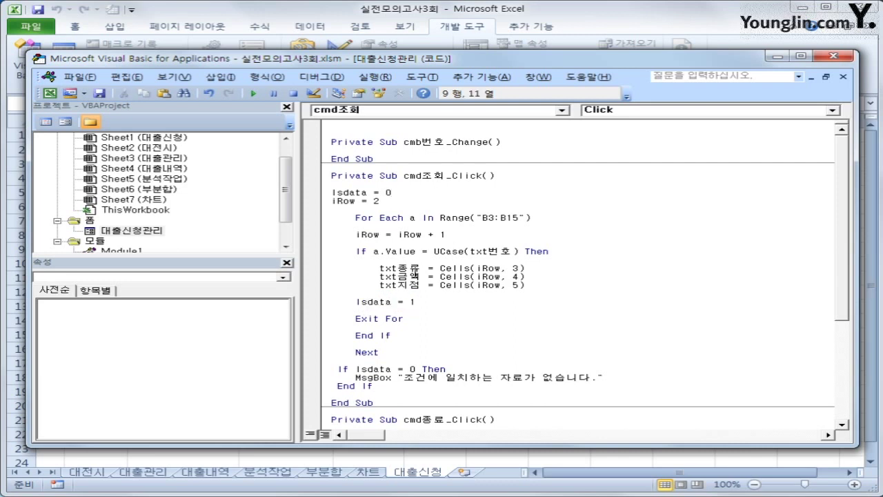
{"action": "left_click", "coordinate": [427, 302]}
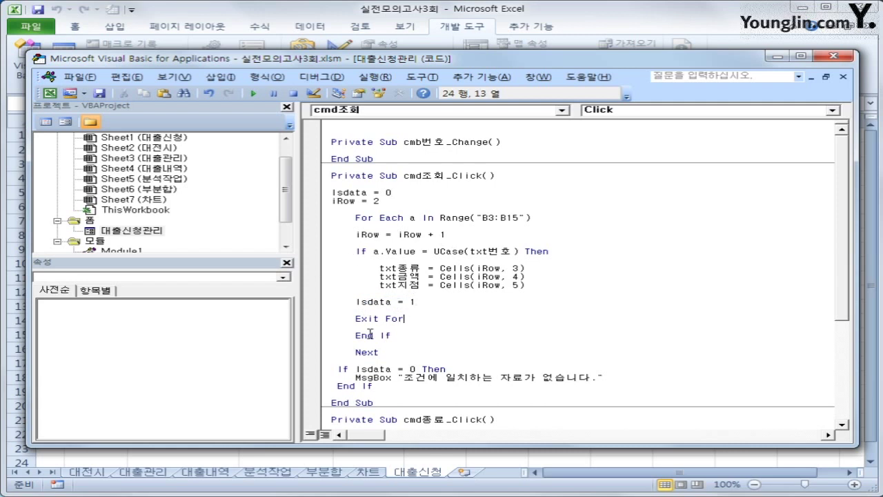
{"action": "left_click", "coordinate": [406, 351]}
{"action": "left_click", "coordinate": [434, 305]}
Step: Return to the 대출신청 sheet, test the form's 조회 with the table's first 대출번호 in lowercase, and close the form
{"action": "left_click", "coordinate": [835, 58]}
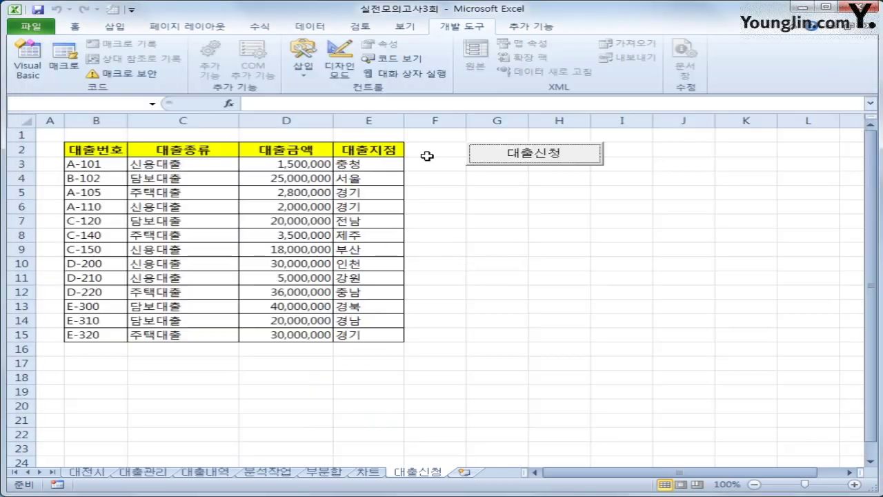
{"action": "left_click", "coordinate": [499, 276]}
{"action": "left_click", "coordinate": [542, 160]}
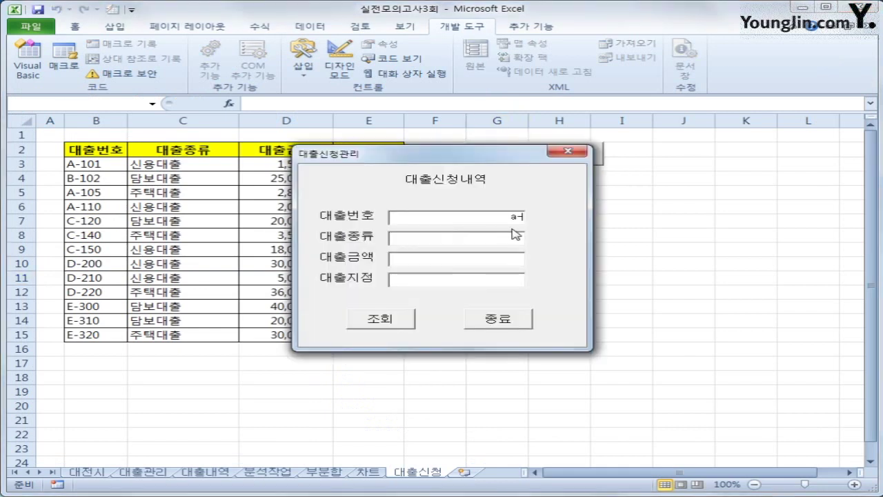
{"action": "left_click", "coordinate": [374, 323]}
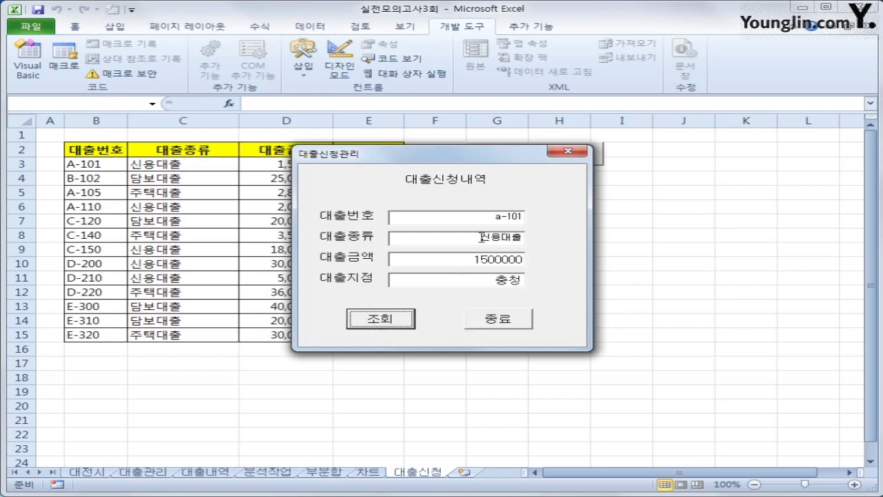
{"action": "left_click", "coordinate": [494, 319]}
Step: Reopen the form, test 조회 with a 대출번호 missing from the table, then dismiss the message and close the form
{"action": "left_click", "coordinate": [489, 158]}
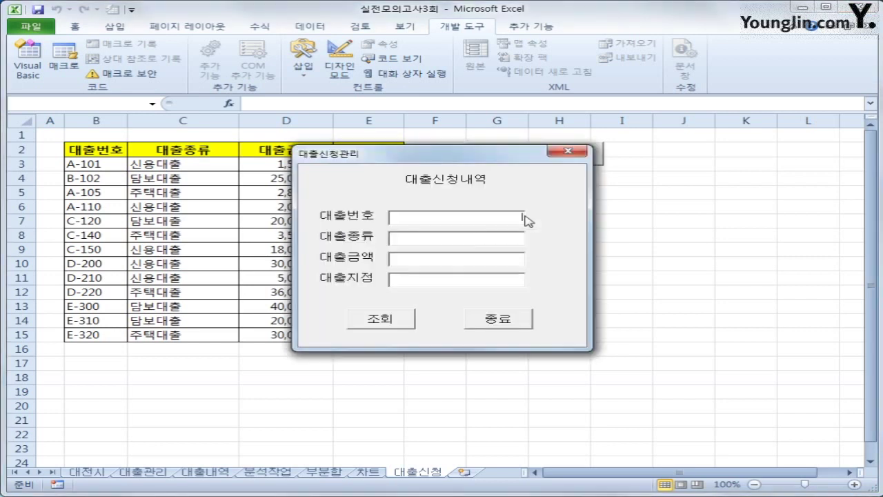
{"action": "type", "text": "a"}
{"action": "type", "text": "-10"}
{"action": "key", "text": "BackSpace"}
{"action": "type", "text": "02"}
{"action": "left_click", "coordinate": [390, 321]}
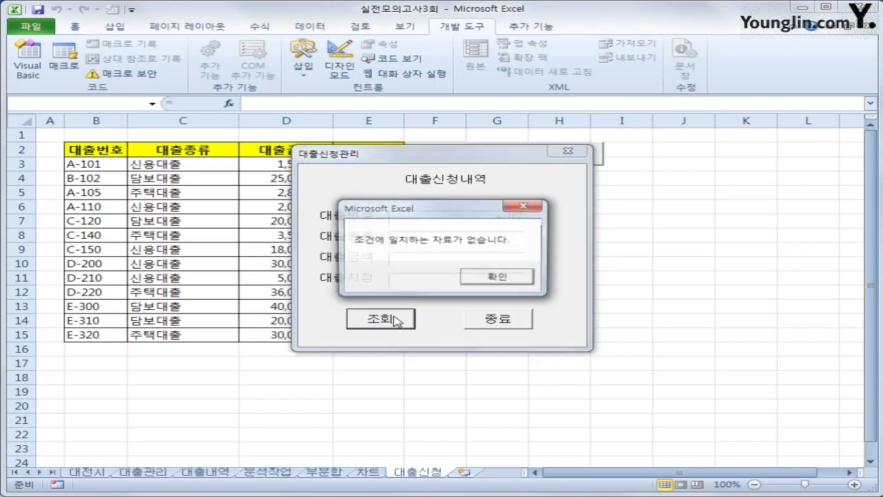
{"action": "left_click", "coordinate": [510, 277]}
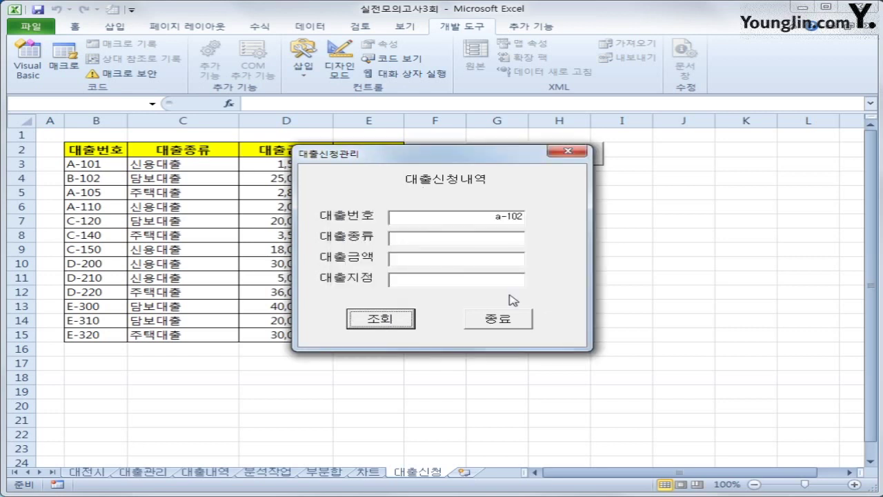
{"action": "left_click", "coordinate": [567, 151]}
Step: Test the form's 조회 with the table's second and third 대출번호 in lowercase, closing the form after each lookup
{"action": "left_click", "coordinate": [555, 159]}
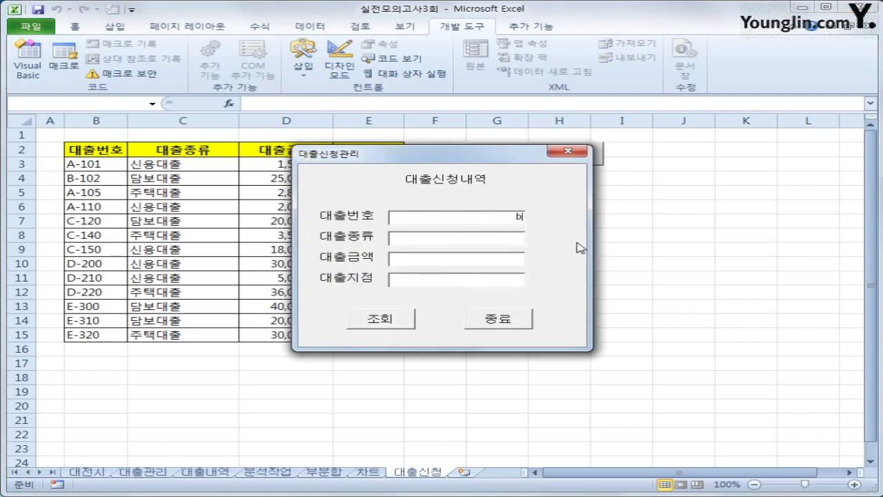
{"action": "type", "text": "b-102"}
{"action": "left_click", "coordinate": [386, 321]}
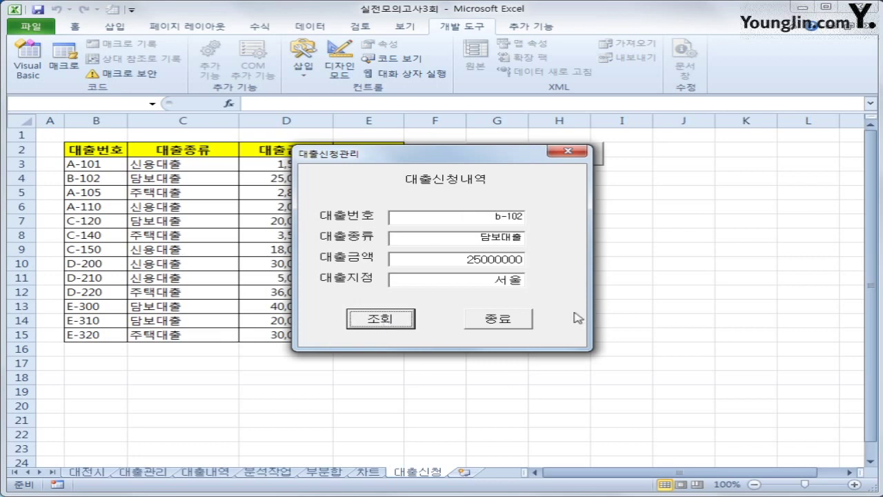
{"action": "left_click", "coordinate": [494, 324]}
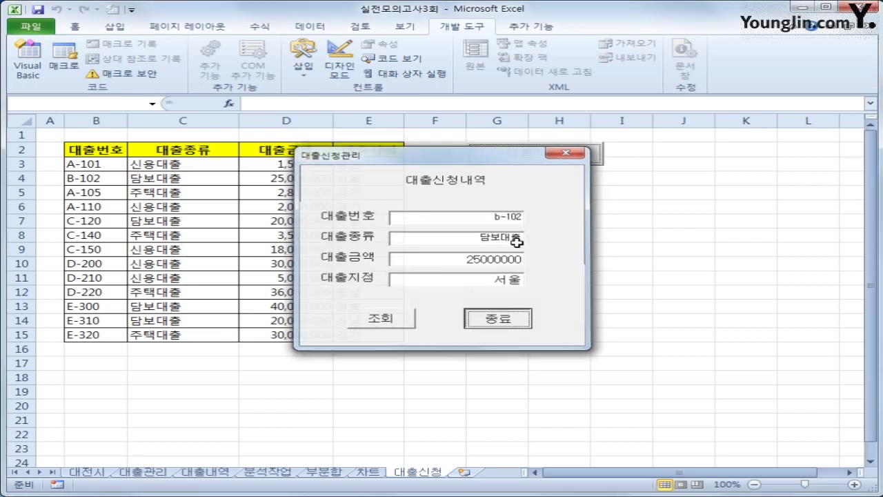
{"action": "left_click", "coordinate": [516, 154]}
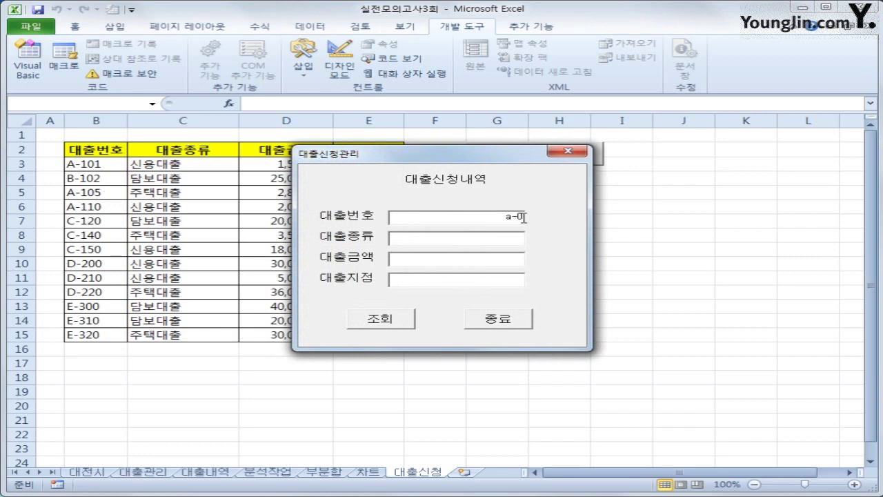
{"action": "left_click", "coordinate": [395, 322]}
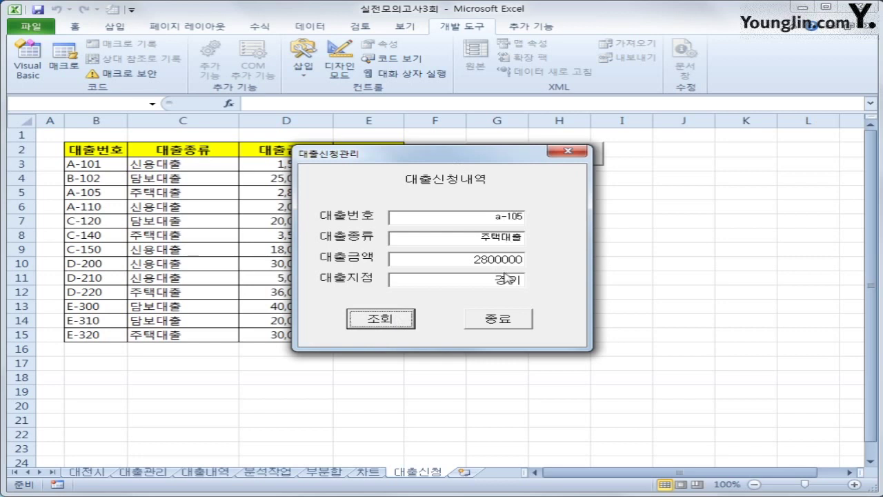
{"action": "left_click", "coordinate": [494, 321]}
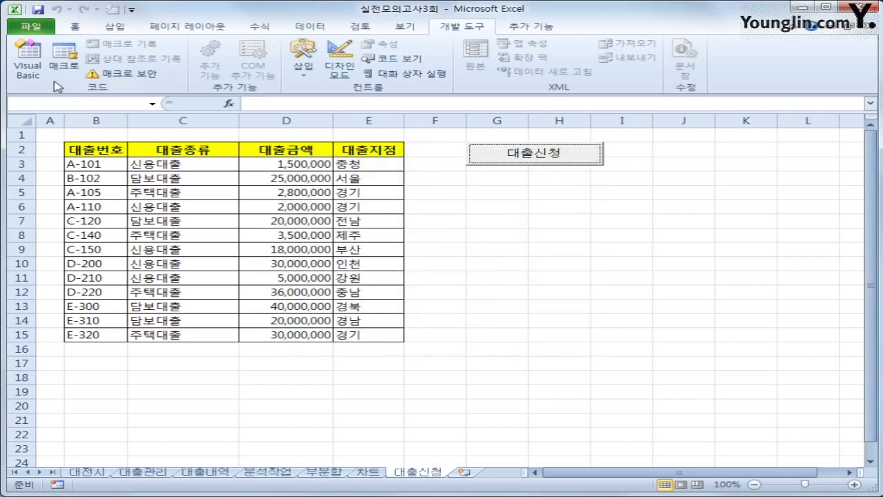
Step: Open the Visual Basic editor and review the Isdata = 0 initialisation and the final If Isdata = 0 message check in cmd조회_Click
{"action": "left_click", "coordinate": [41, 72]}
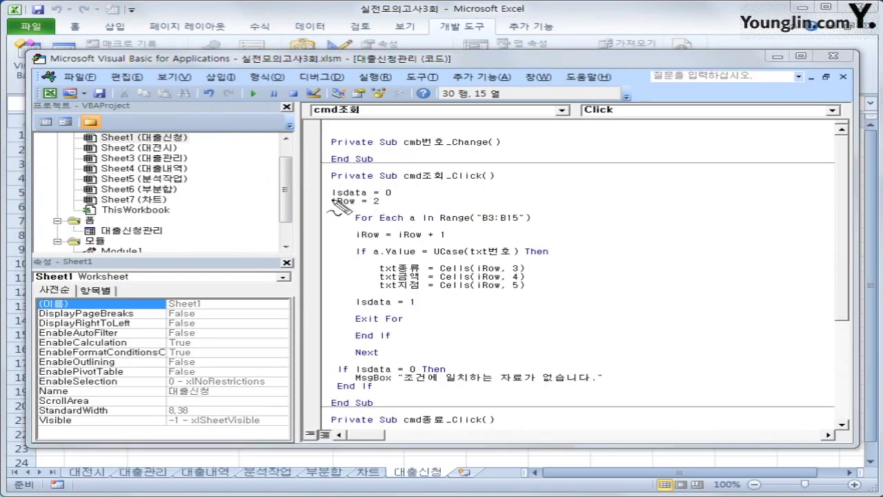
{"action": "mouse_move", "coordinate": [332, 199]}
{"action": "left_mouse_down"}
{"action": "mouse_move", "coordinate": [397, 199]}
{"action": "mouse_move", "coordinate": [400, 186]}
{"action": "mouse_move", "coordinate": [323, 187]}
{"action": "mouse_move", "coordinate": [324, 202]}
{"action": "left_mouse_up"}
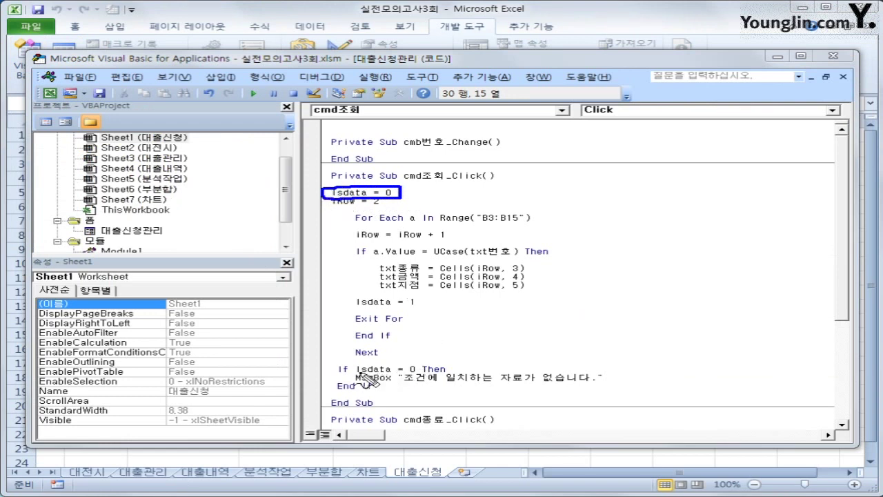
{"action": "mouse_move", "coordinate": [357, 373]}
{"action": "left_mouse_down"}
{"action": "mouse_move", "coordinate": [413, 371]}
{"action": "mouse_move", "coordinate": [418, 383]}
{"action": "mouse_move", "coordinate": [595, 388]}
{"action": "left_mouse_up"}
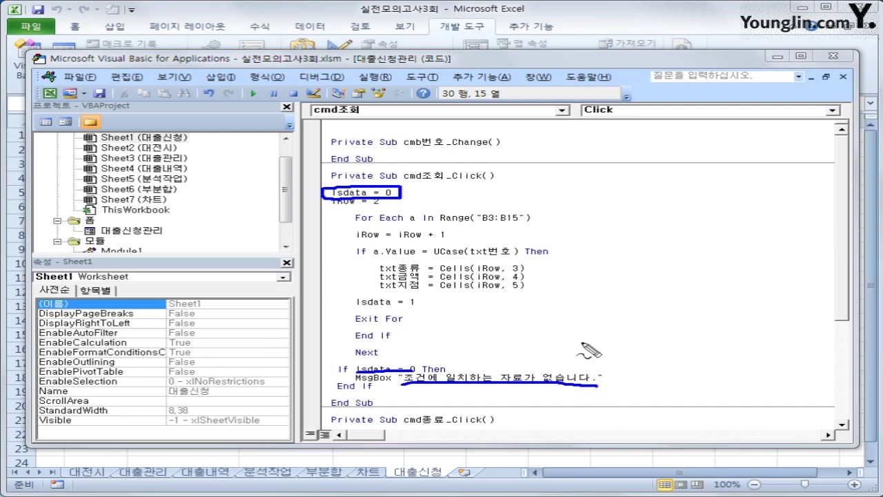
{"action": "left_click_drag", "start_coordinate": [421, 185], "coordinate": [435, 185]}
{"action": "key", "text": "Escape"}
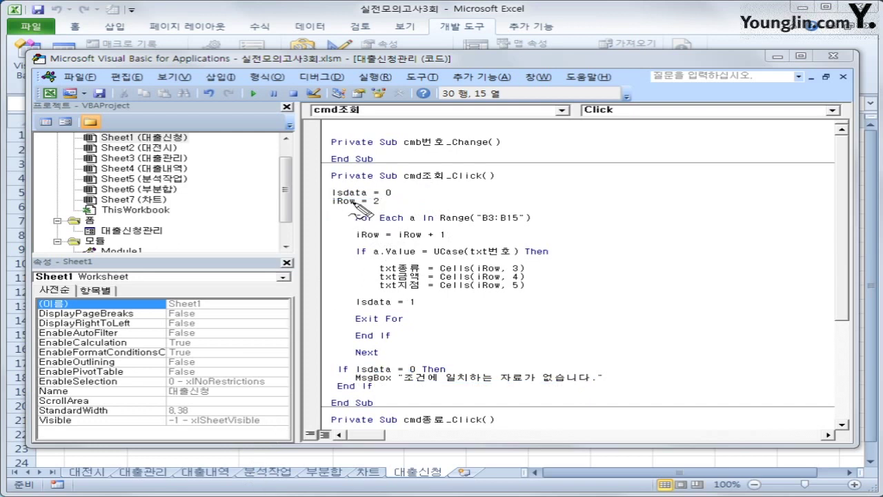
Step: Examine how iRow advances through the For Each loop over B3:B15, the a.Value comparison with UCase(txt번호), and the Cells(iRow, 3) to Cells(iRow, 5) assignments
{"action": "left_click_drag", "start_coordinate": [331, 206], "coordinate": [454, 203]}
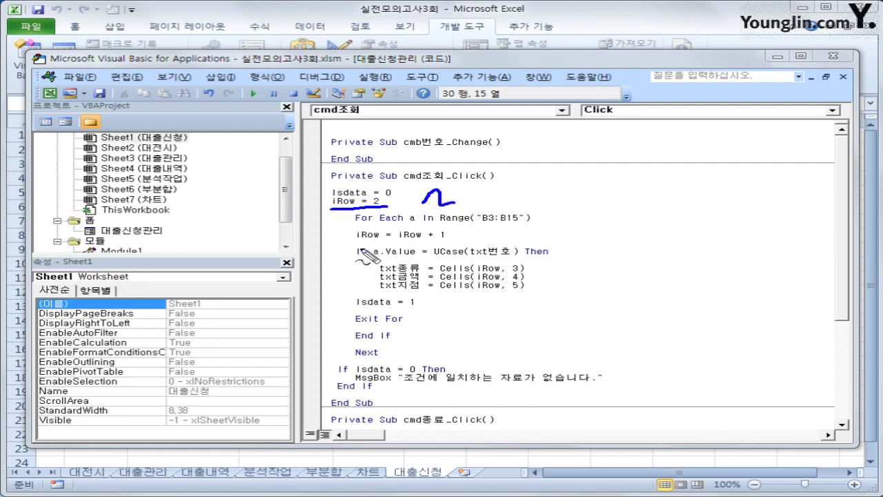
{"action": "mouse_move", "coordinate": [350, 223]}
{"action": "left_mouse_down"}
{"action": "mouse_move", "coordinate": [329, 297]}
{"action": "mouse_move", "coordinate": [344, 350]}
{"action": "left_mouse_up"}
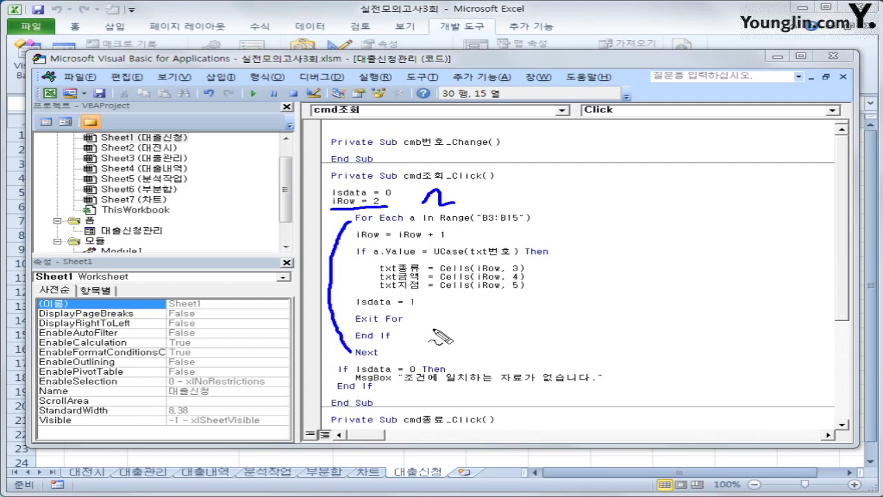
{"action": "left_click_drag", "start_coordinate": [356, 242], "coordinate": [457, 241]}
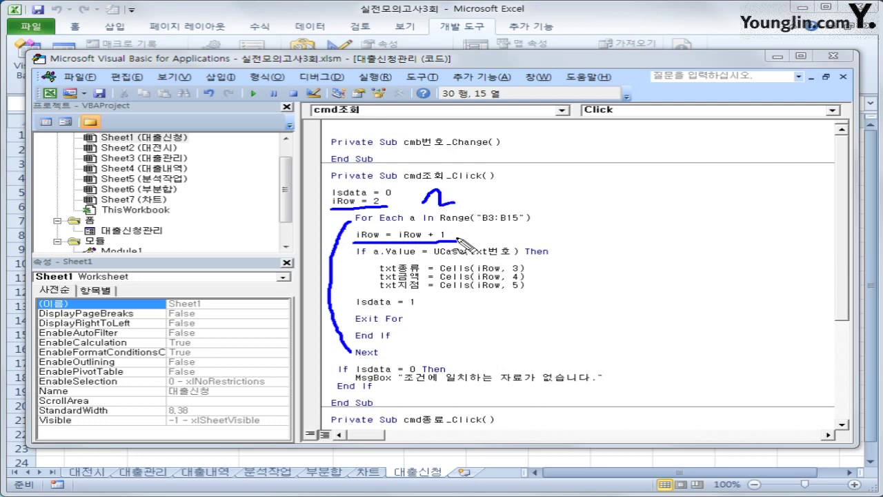
{"action": "mouse_move", "coordinate": [456, 240]}
{"action": "left_mouse_down"}
{"action": "mouse_move", "coordinate": [445, 247]}
{"action": "mouse_move", "coordinate": [434, 232]}
{"action": "mouse_move", "coordinate": [455, 236]}
{"action": "left_mouse_up"}
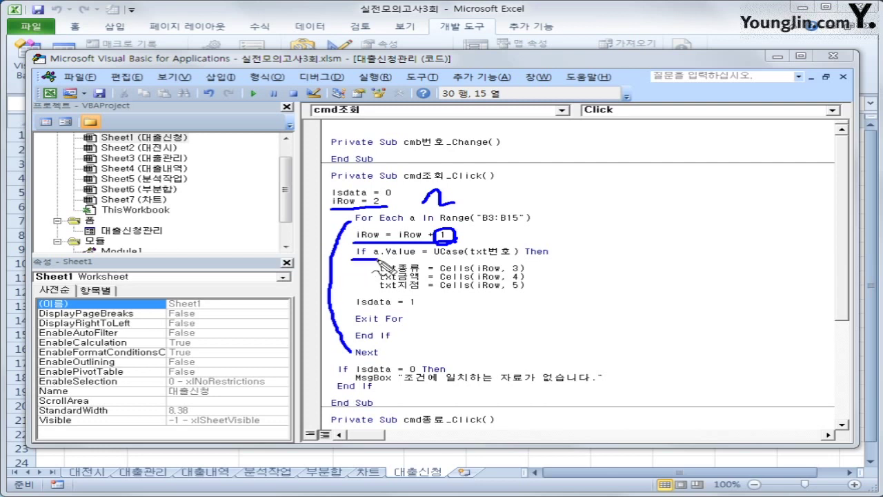
{"action": "left_click_drag", "start_coordinate": [355, 260], "coordinate": [540, 262]}
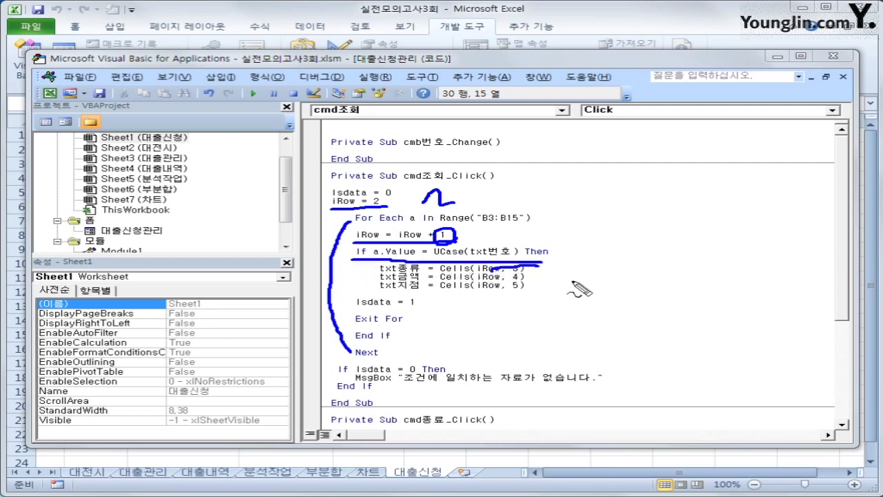
{"action": "mouse_move", "coordinate": [556, 274]}
{"action": "left_mouse_down"}
{"action": "mouse_move", "coordinate": [576, 286]}
{"action": "mouse_move", "coordinate": [561, 302]}
{"action": "left_mouse_up"}
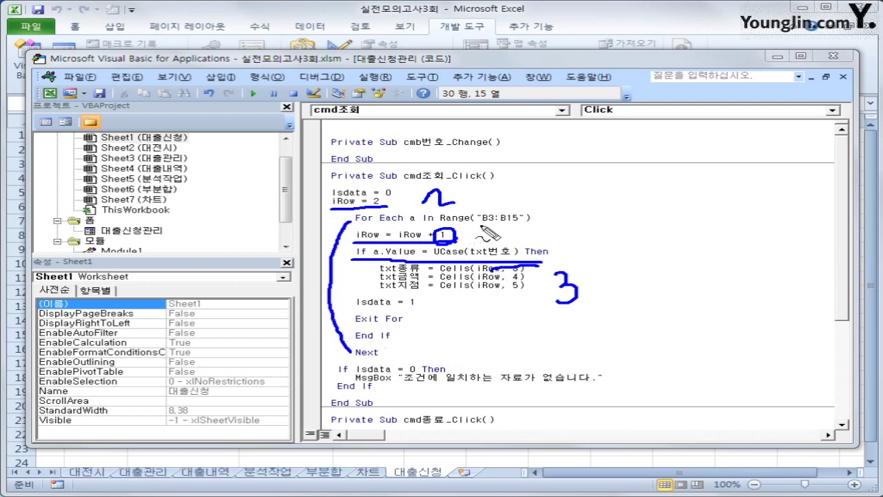
{"action": "mouse_move", "coordinate": [502, 222]}
{"action": "left_mouse_down"}
{"action": "mouse_move", "coordinate": [528, 236]}
{"action": "mouse_move", "coordinate": [506, 243]}
{"action": "left_mouse_up"}
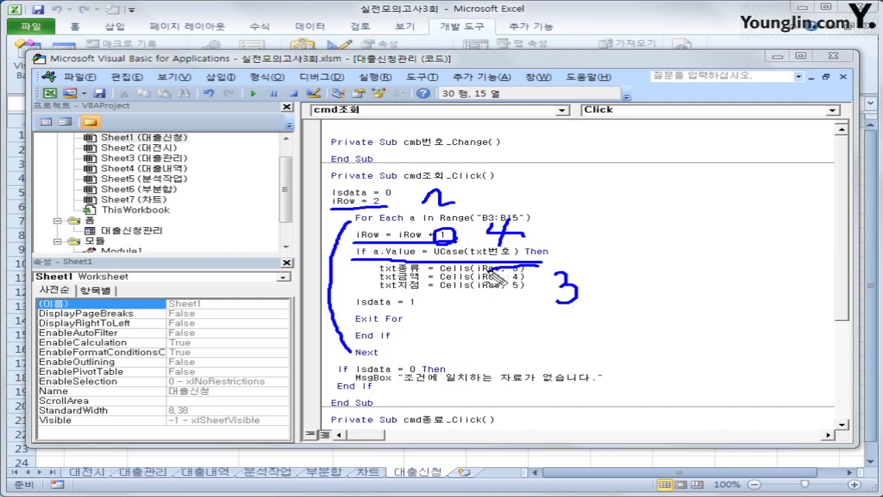
{"action": "mouse_move", "coordinate": [555, 273]}
{"action": "left_mouse_down"}
{"action": "mouse_move", "coordinate": [595, 297]}
{"action": "mouse_move", "coordinate": [576, 304]}
{"action": "left_mouse_up"}
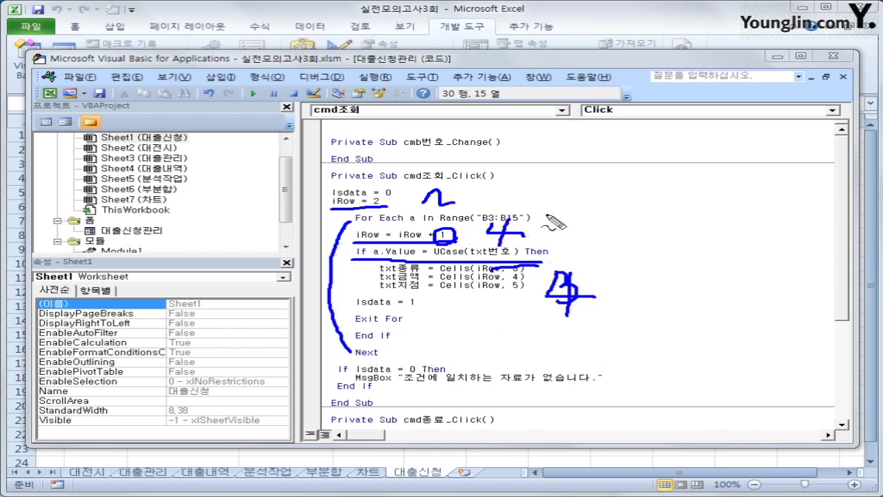
{"action": "left_click_drag", "start_coordinate": [545, 215], "coordinate": [545, 250]}
{"action": "key", "text": "ctrl+z"}
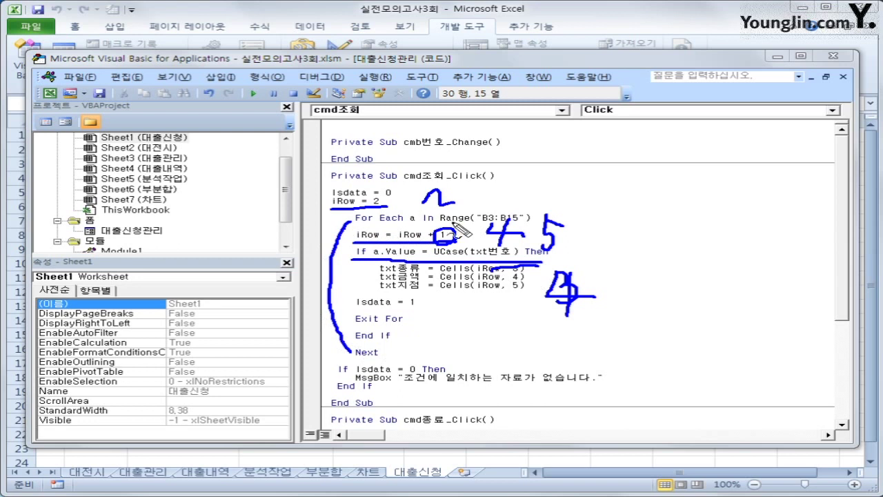
{"action": "mouse_move", "coordinate": [422, 235]}
{"action": "left_mouse_down"}
{"action": "mouse_move", "coordinate": [404, 228]}
{"action": "mouse_move", "coordinate": [512, 205]}
{"action": "left_mouse_up"}
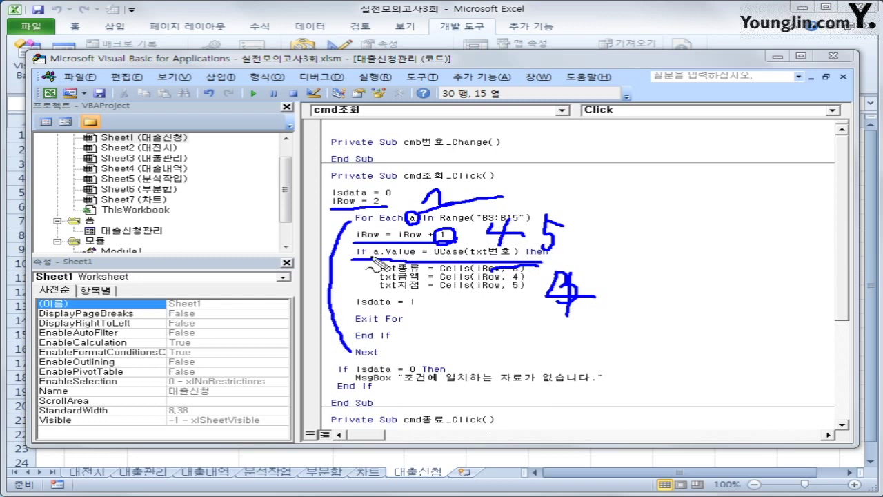
{"action": "left_click_drag", "start_coordinate": [372, 257], "coordinate": [525, 261]}
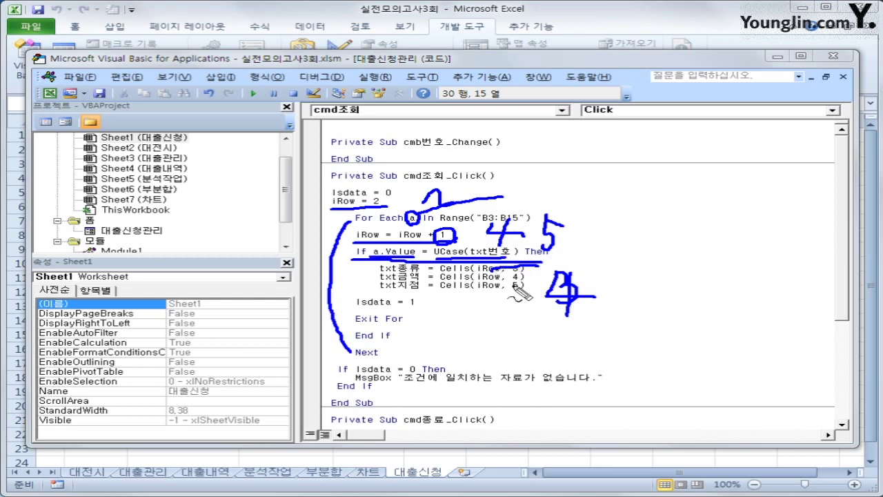
{"action": "mouse_move", "coordinate": [545, 301]}
{"action": "left_mouse_down"}
{"action": "mouse_move", "coordinate": [478, 269]}
{"action": "mouse_move", "coordinate": [550, 306]}
{"action": "left_mouse_up"}
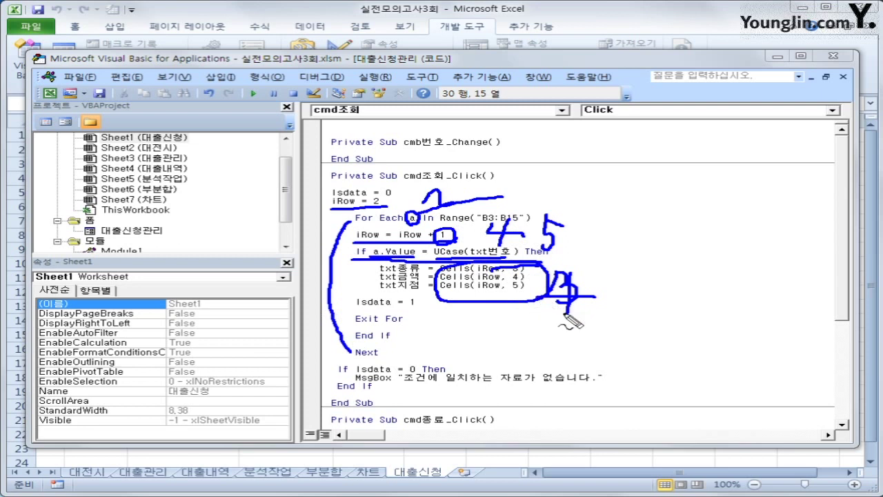